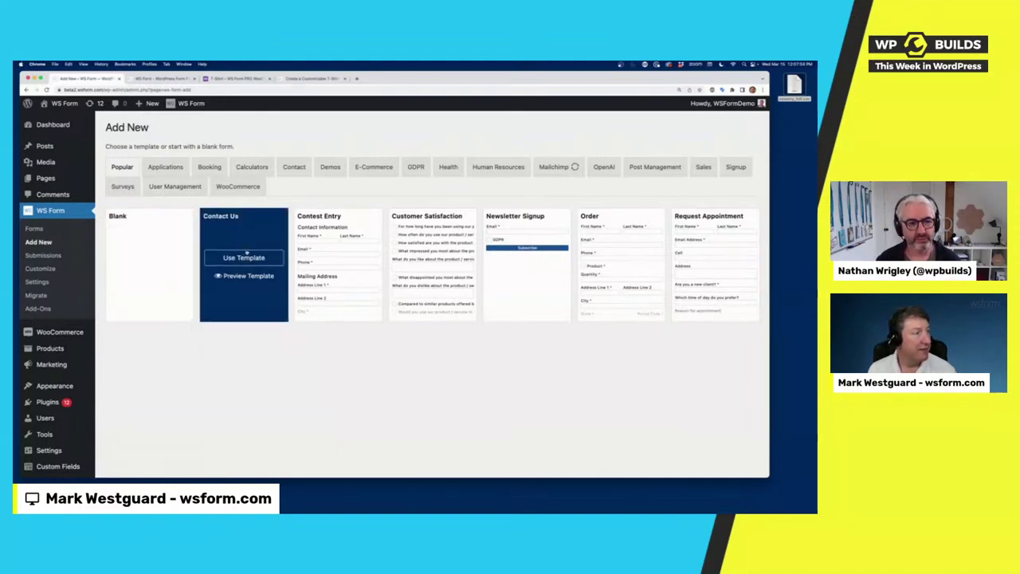
# Step: Browse the demo form templates, then open the Contact Us form from the Forms list
pyautogui.moveTo(244, 260)
pyautogui.click(333, 169)
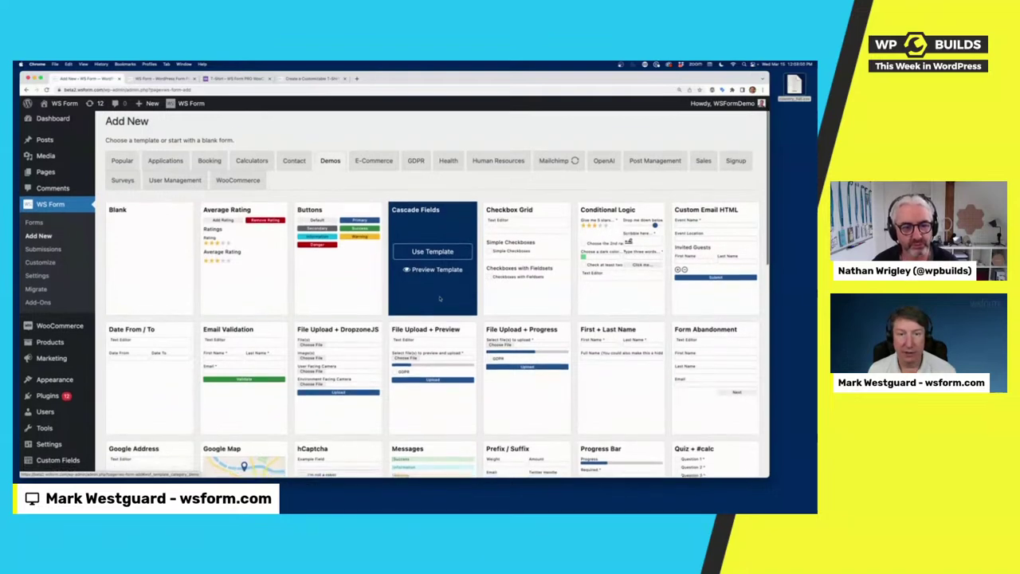
pyautogui.scroll(-3, 439, 298)
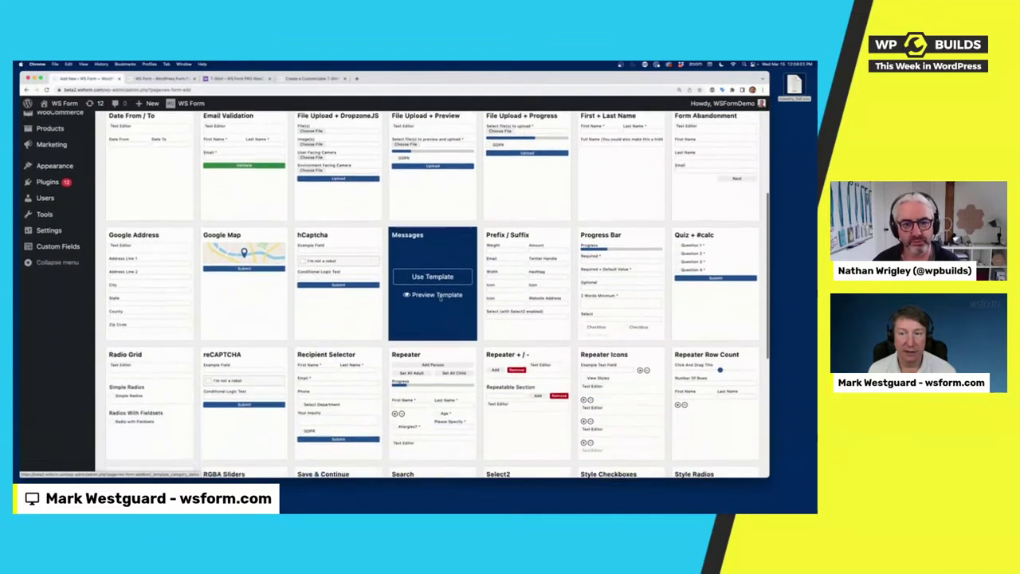
pyautogui.scroll(5, 439, 298)
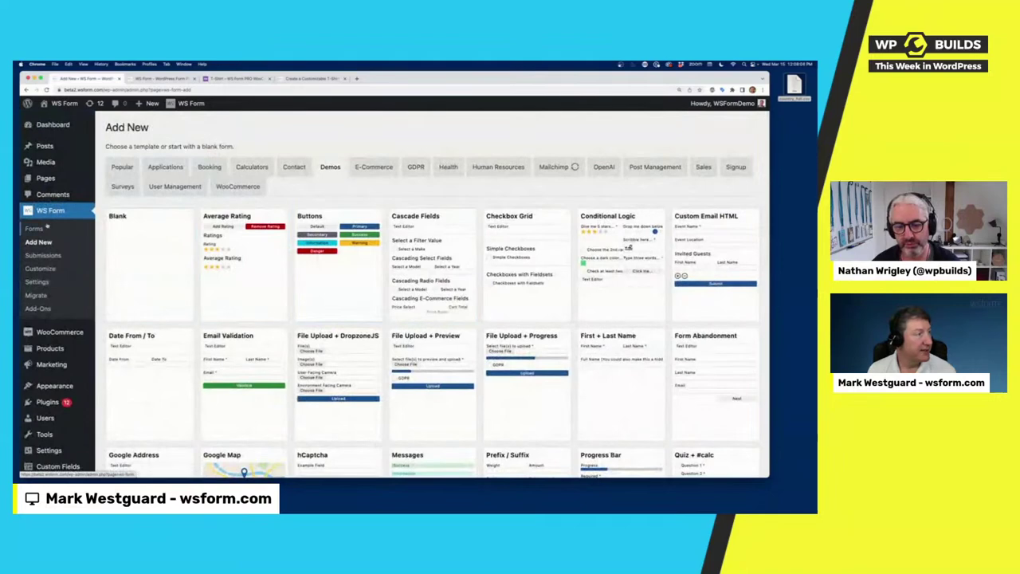
pyautogui.click(34, 228)
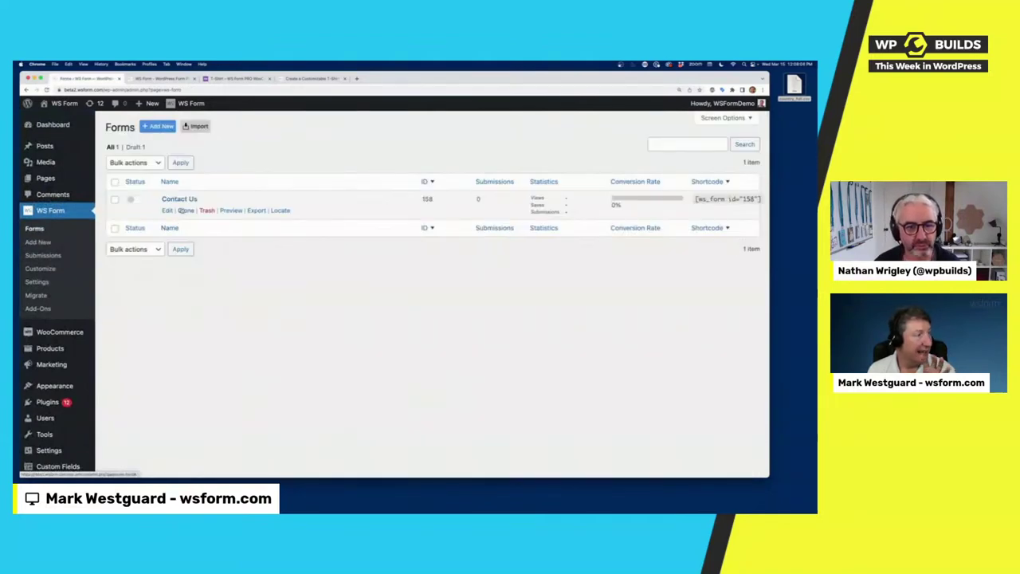
pyautogui.click(179, 199)
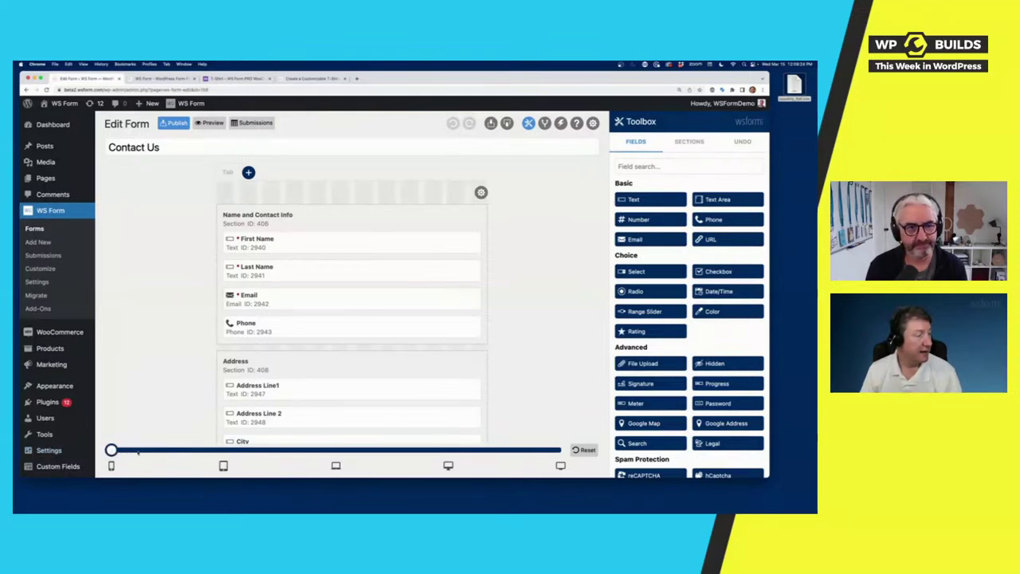
# Step: Preview Contact Us at several breakpoints, then make First Name half width at mobile size
pyautogui.moveTo(112, 451); pyautogui.dragTo(248, 458)
pyautogui.moveTo(187, 456); pyautogui.dragTo(202, 454)
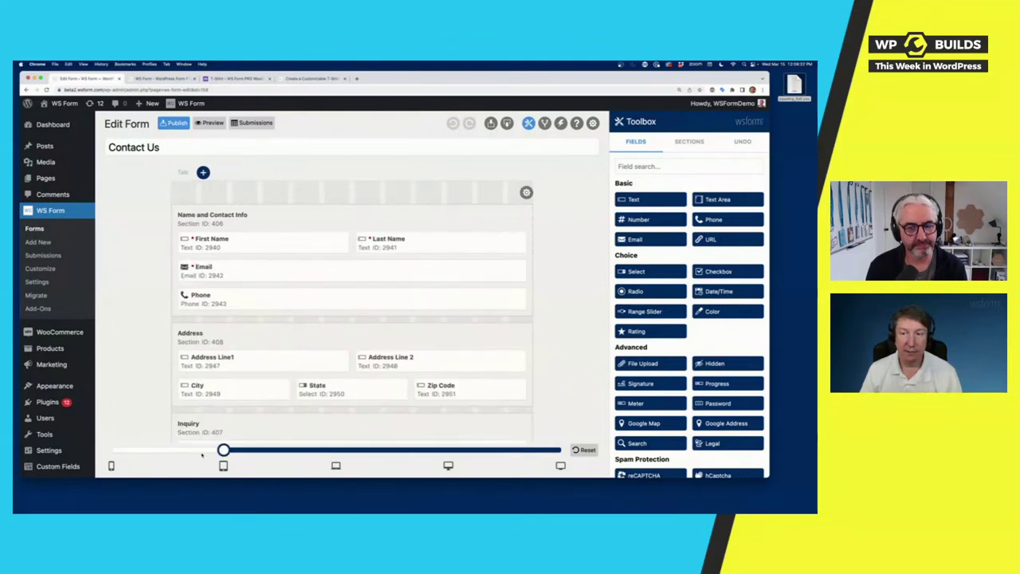
pyautogui.moveTo(278, 456); pyautogui.dragTo(307, 459)
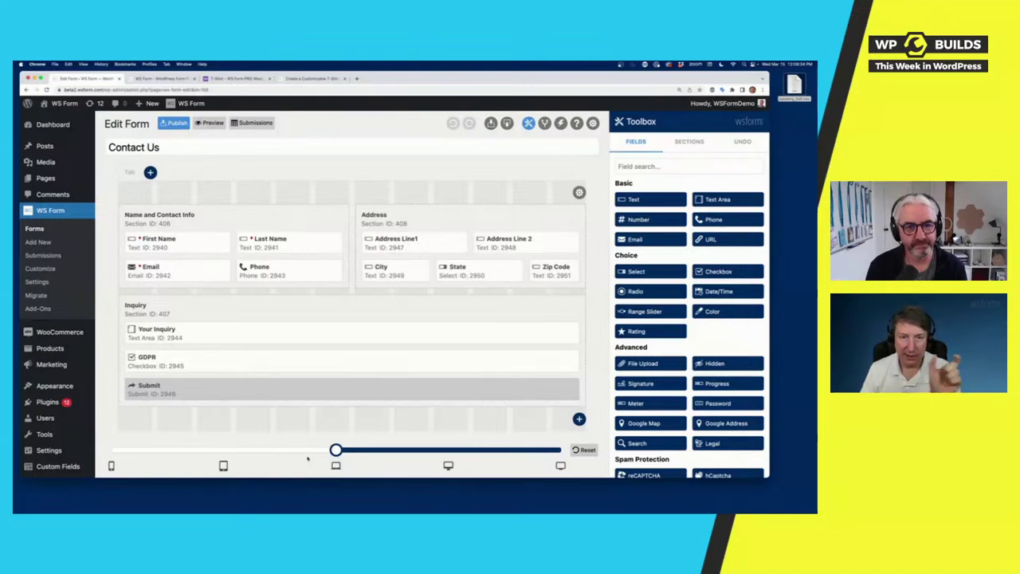
pyautogui.click(111, 466)
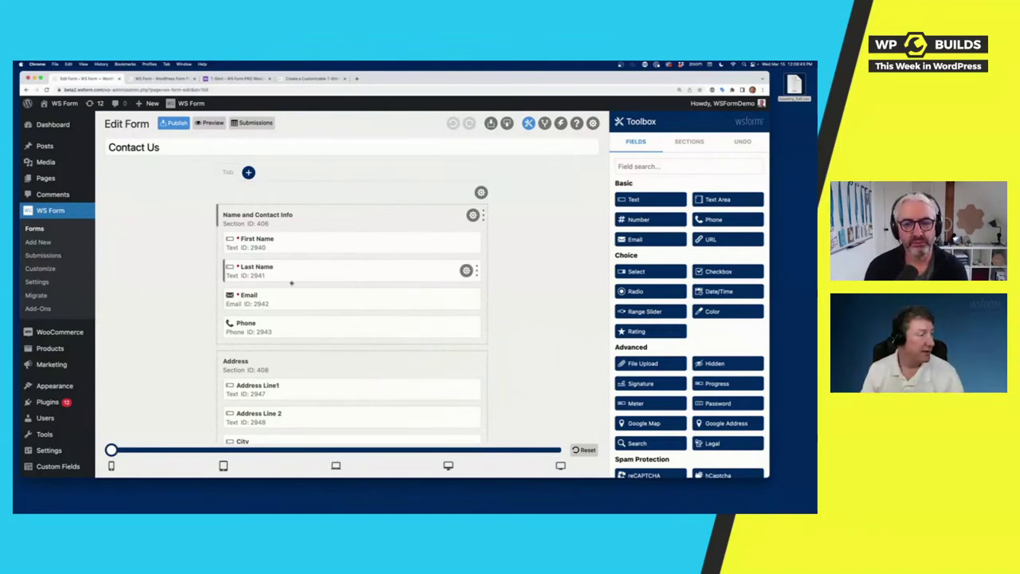
pyautogui.moveTo(112, 450); pyautogui.dragTo(336, 450)
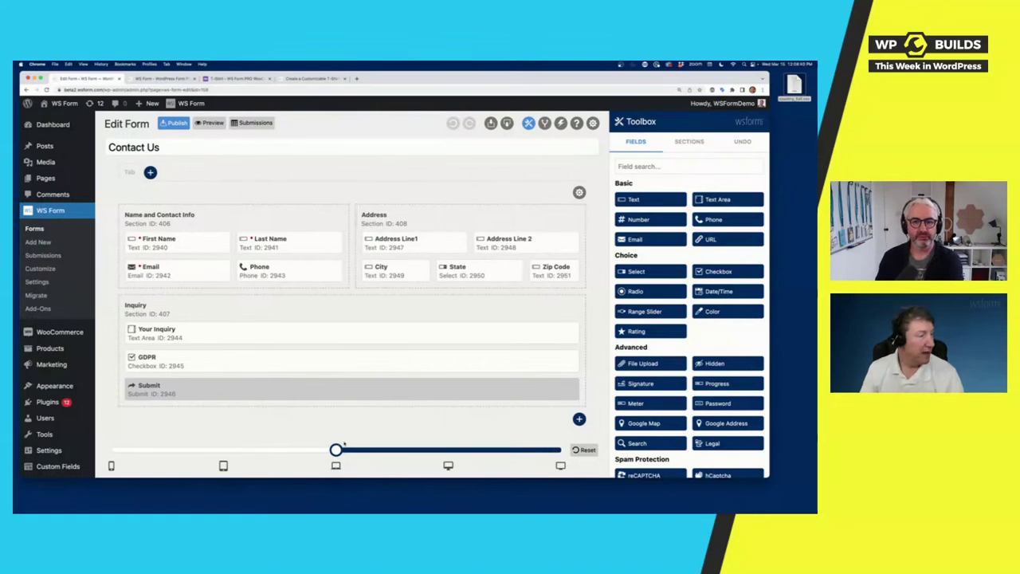
pyautogui.moveTo(335, 450); pyautogui.dragTo(112, 451)
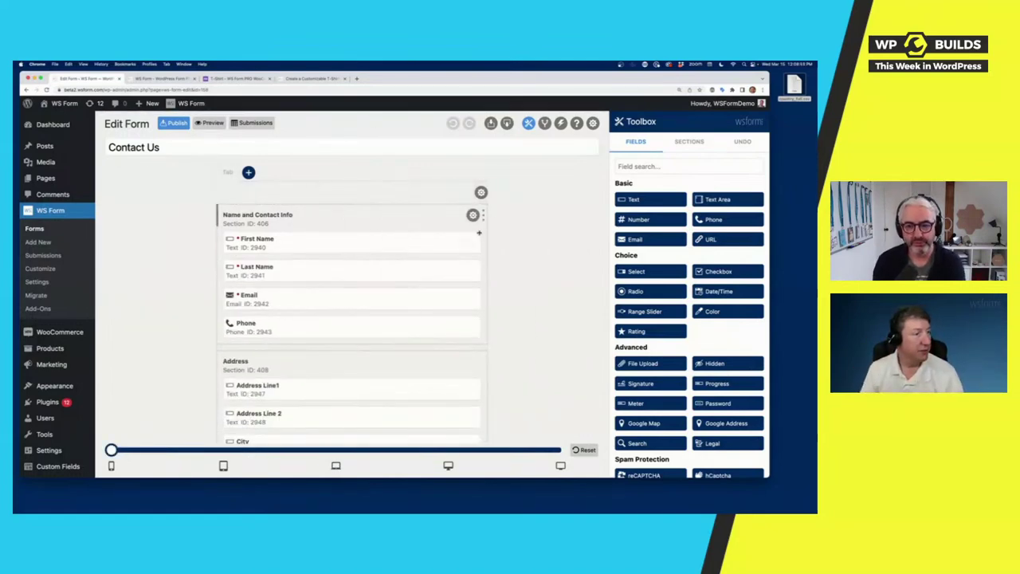
pyautogui.moveTo(433, 242); pyautogui.dragTo(341, 246)
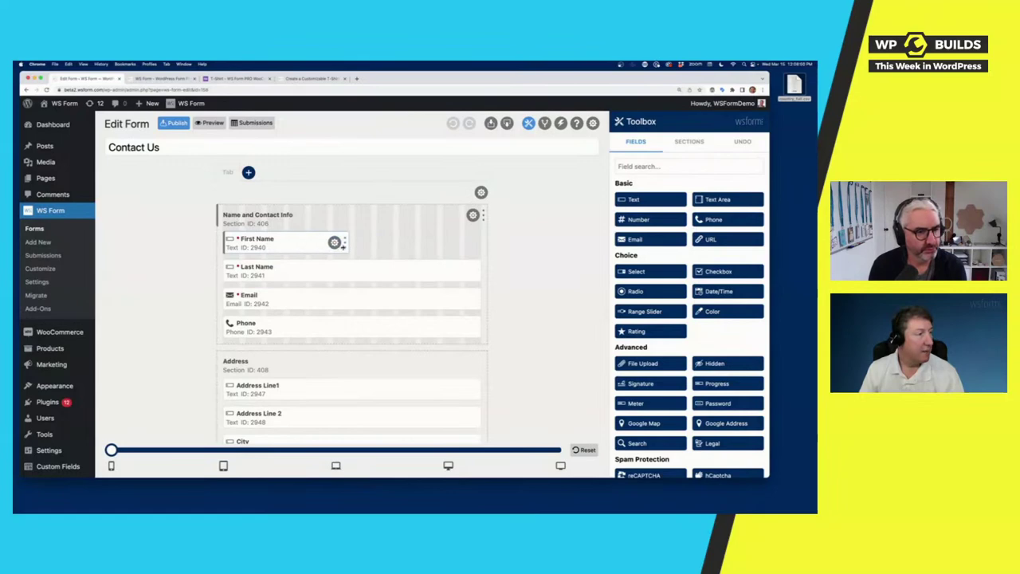
# Step: Duplicate the First Name field to create First Name (Copy)
pyautogui.click(335, 242)
pyautogui.click(304, 242)
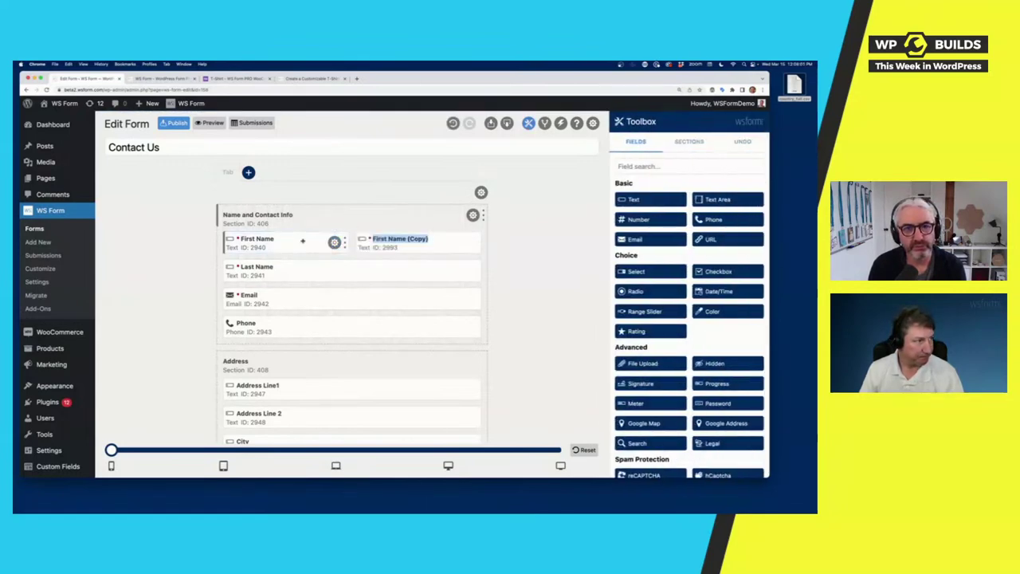
pyautogui.moveTo(241, 247); pyautogui.dragTo(239, 243)
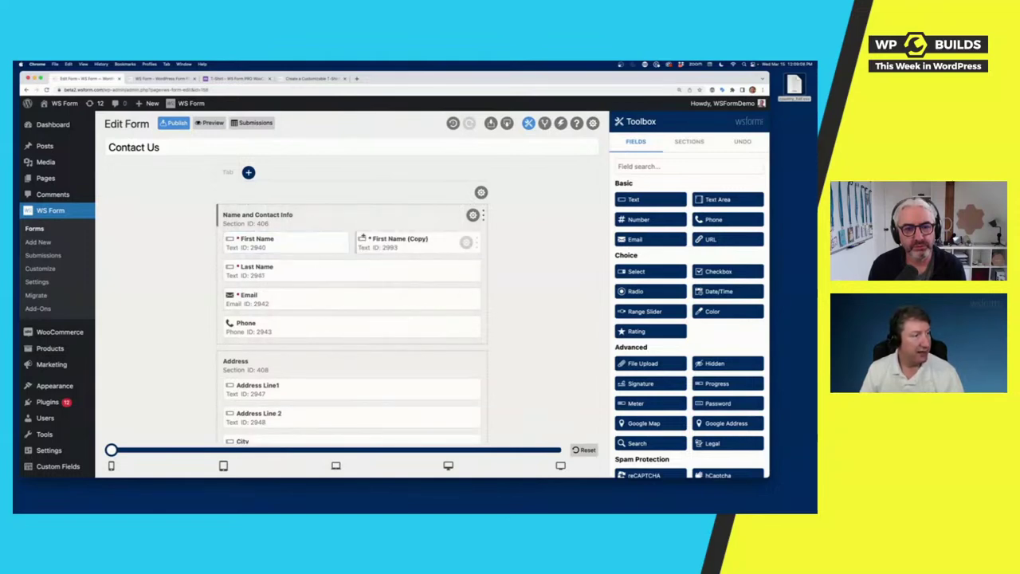
# Step: Duplicate the Name and Contact Info section and move the copy onto a new second tab
pyautogui.moveTo(483, 216); pyautogui.dragTo(348, 215)
pyautogui.click(334, 215)
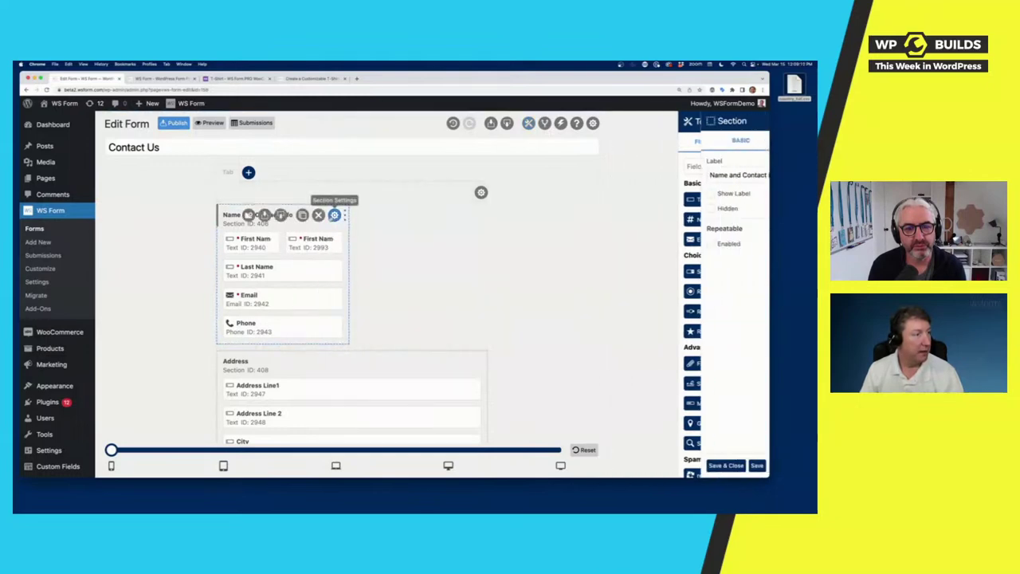
pyautogui.click(302, 215)
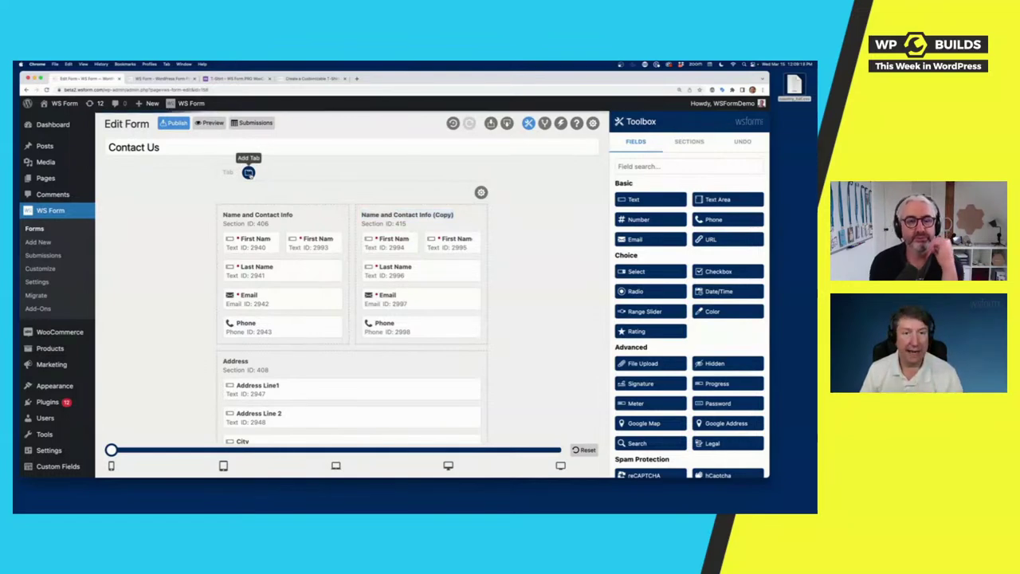
pyautogui.click(249, 172)
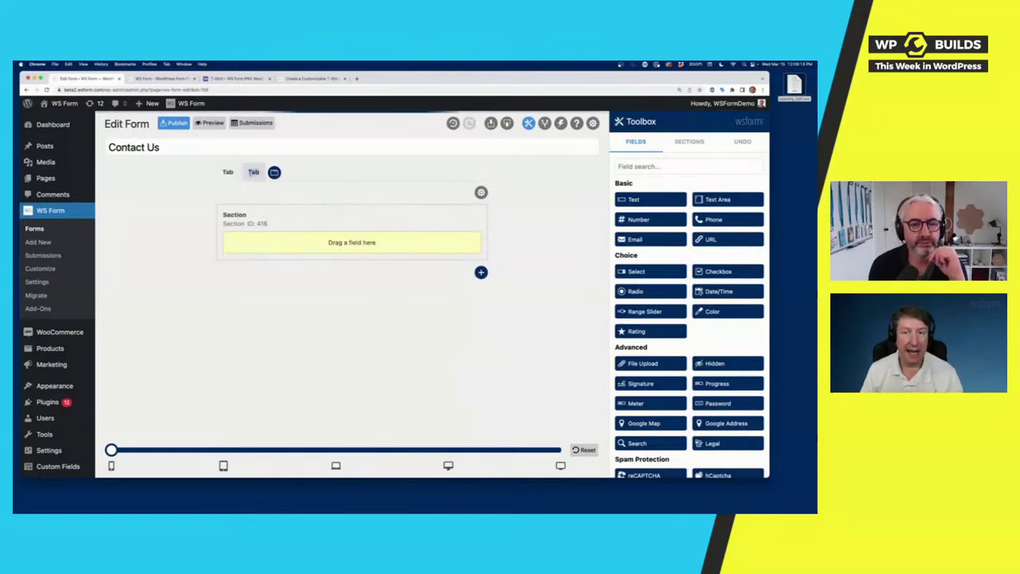
pyautogui.click(229, 173)
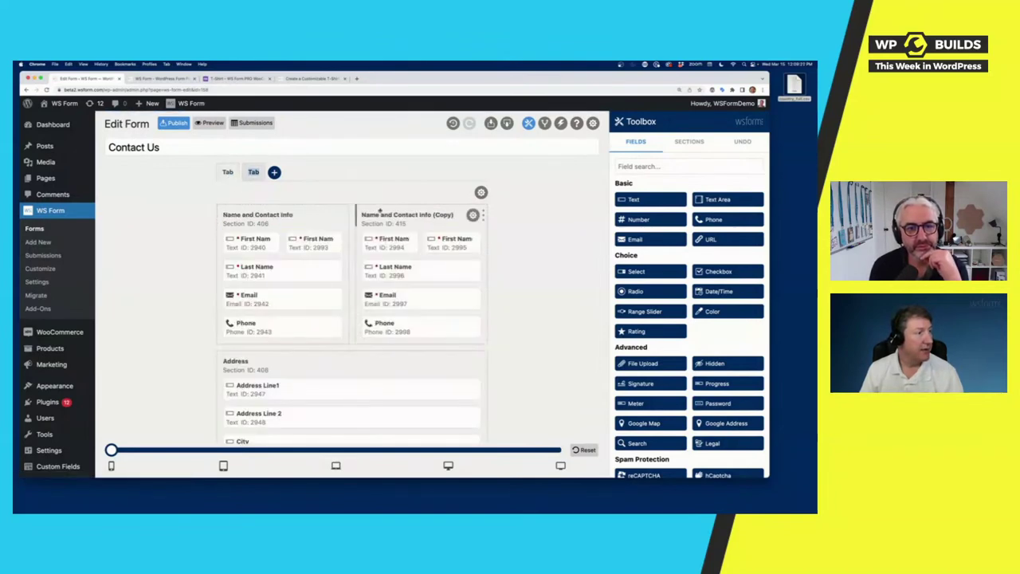
pyautogui.moveTo(378, 212); pyautogui.dragTo(242, 211)
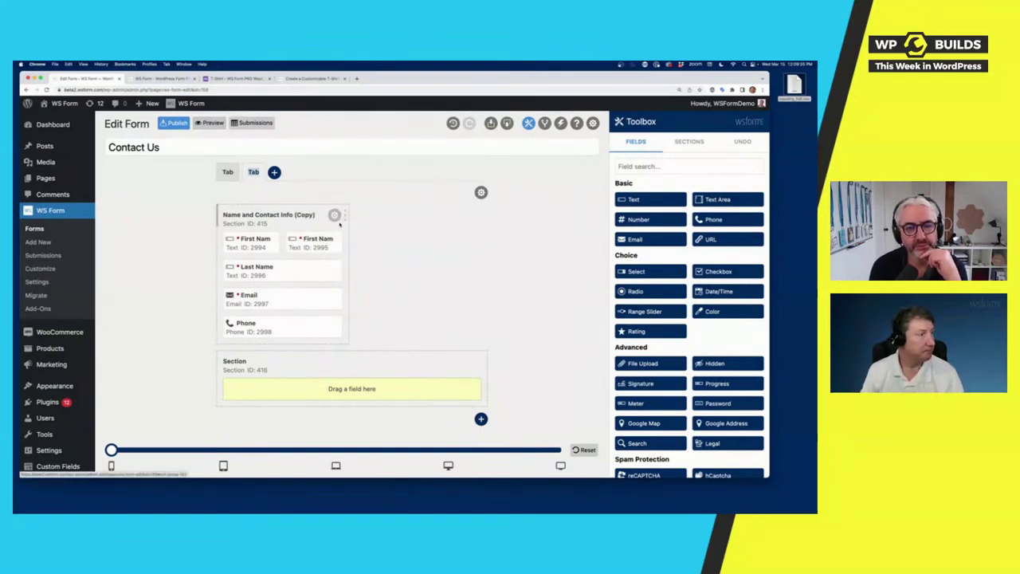
# Step: Widen Name and Contact Info back to full width on the first tab and preview the form
pyautogui.click(228, 173)
pyautogui.moveTo(343, 213); pyautogui.dragTo(478, 214)
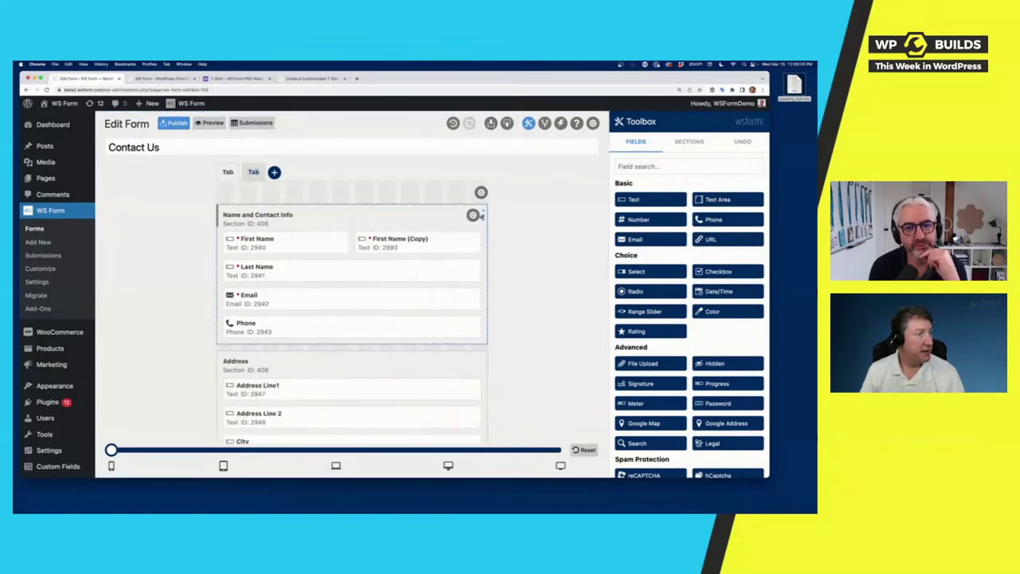
pyautogui.click(210, 125)
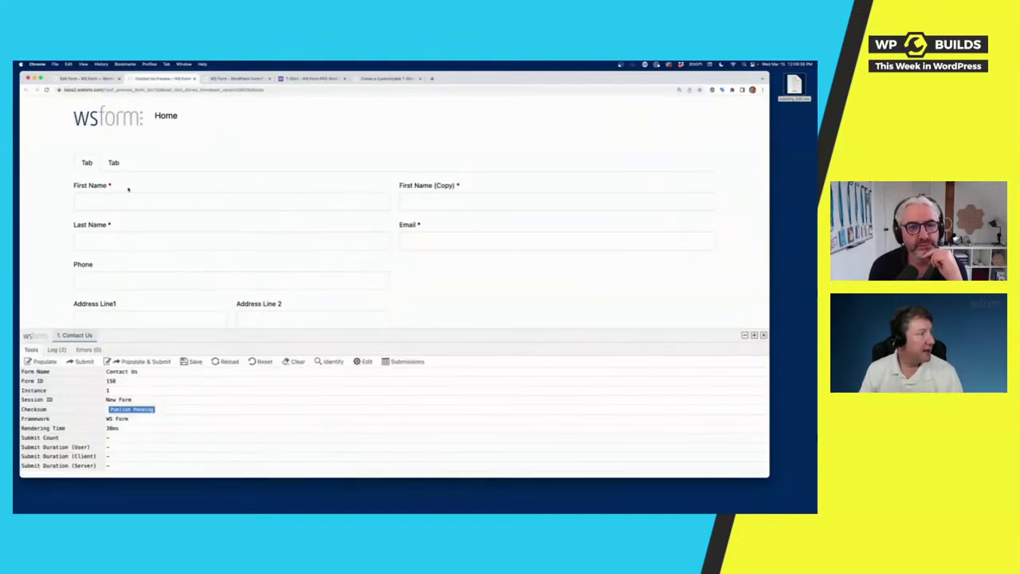
# Step: Fill the preview with random test data several times, then Populate & Submit a test entry
pyautogui.moveTo(360, 335); pyautogui.dragTo(361, 339)
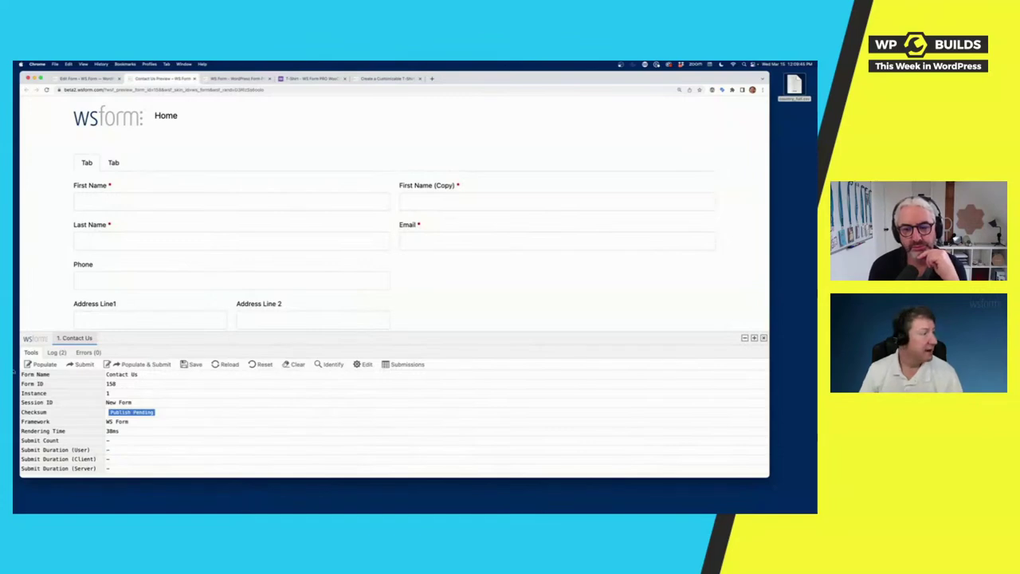
pyautogui.click(46, 365)
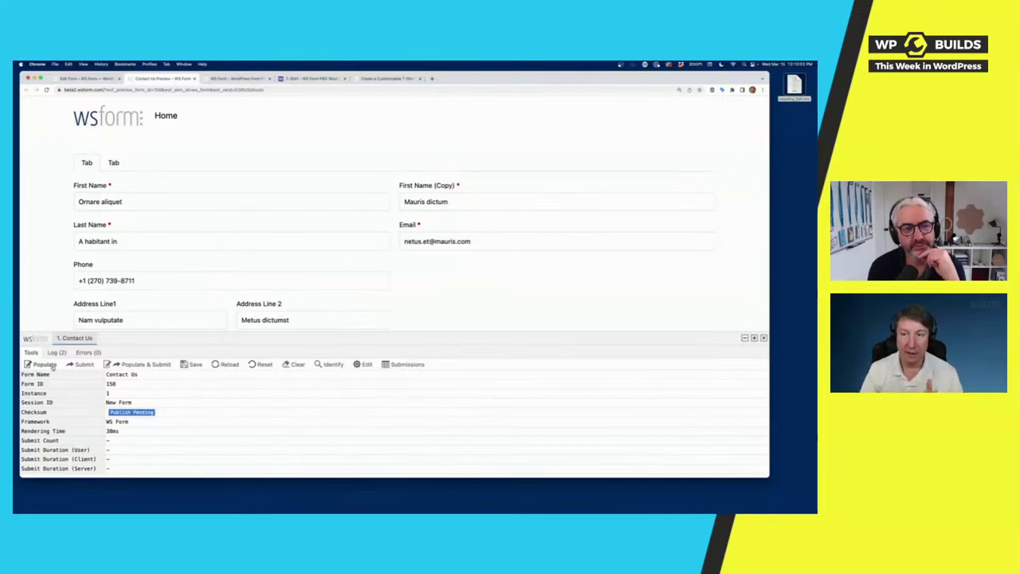
pyautogui.click(53, 365)
pyautogui.click(53, 365)
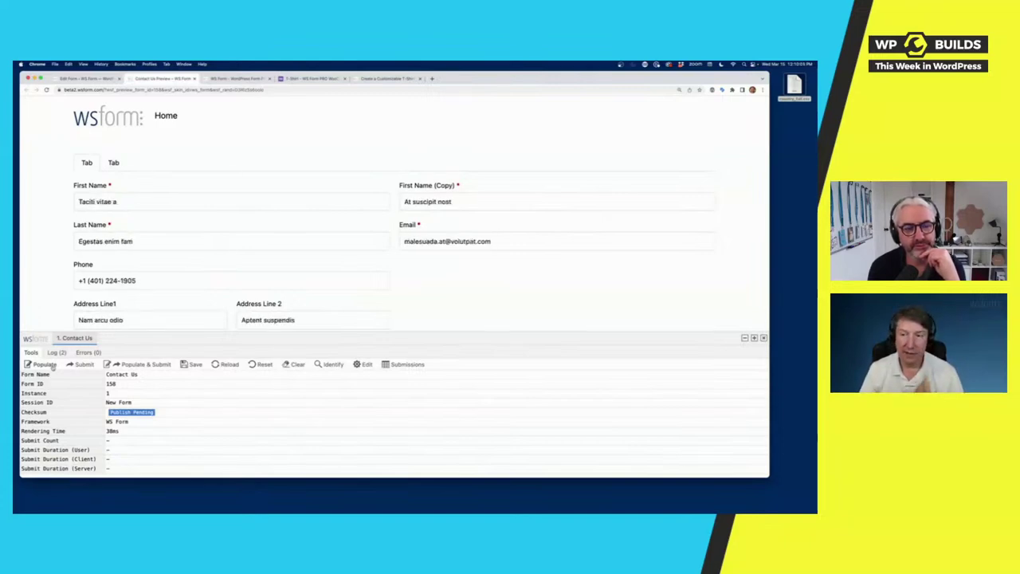
pyautogui.click(52, 365)
pyautogui.click(53, 365)
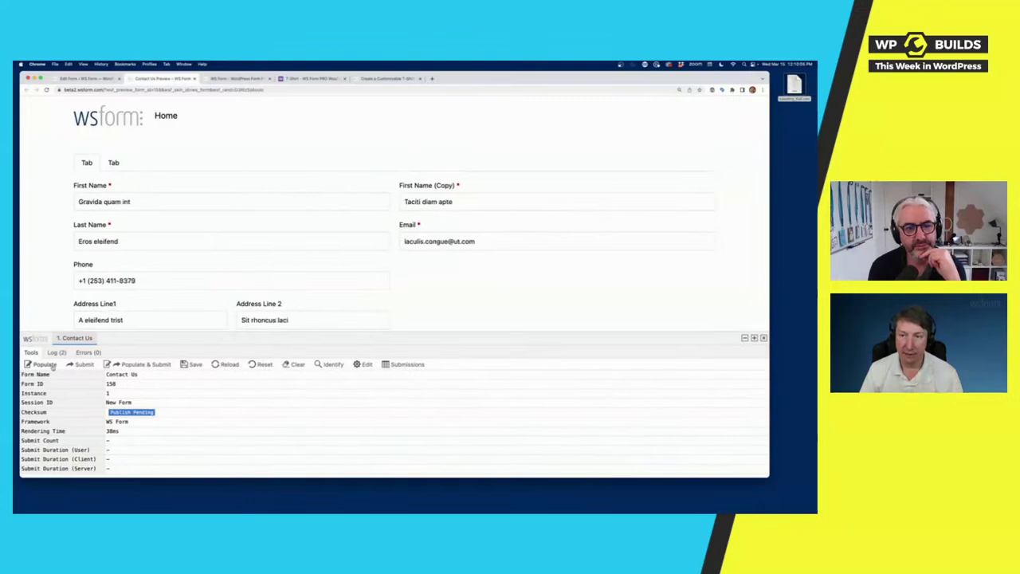
pyautogui.click(53, 365)
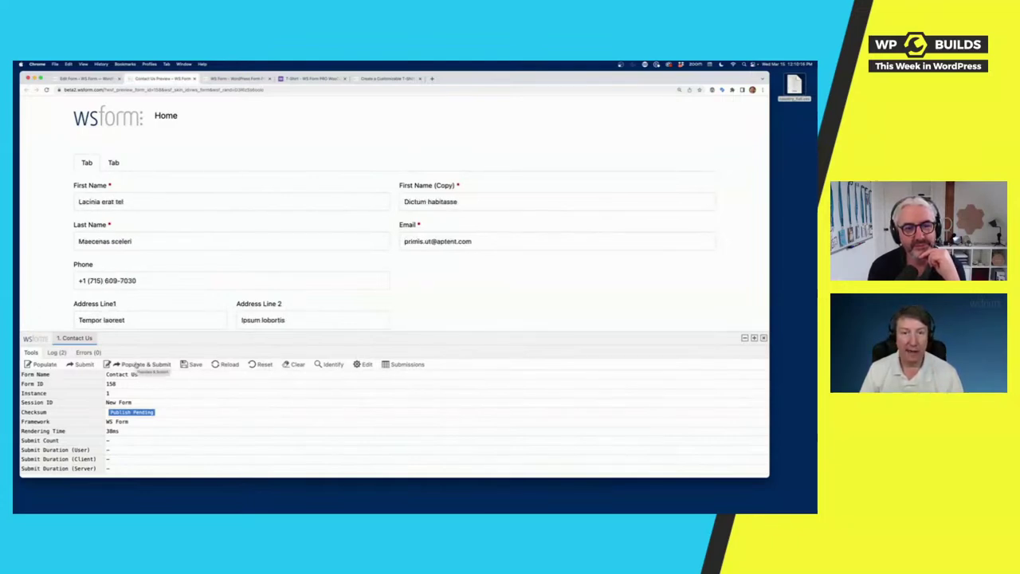
pyautogui.click(137, 365)
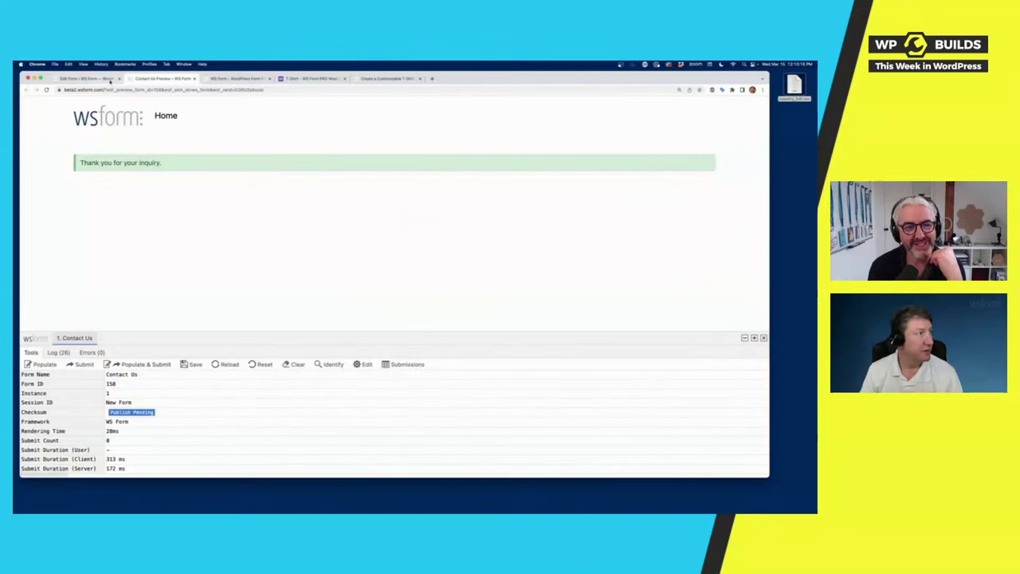
pyautogui.click(87, 78)
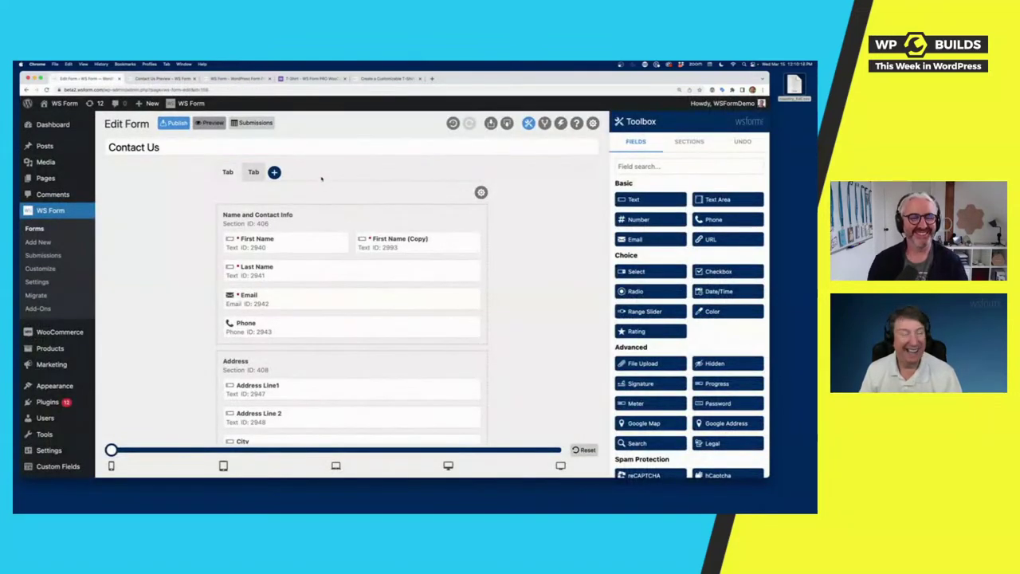
# Step: Open the details of the Contact Us test submission
pyautogui.click(254, 122)
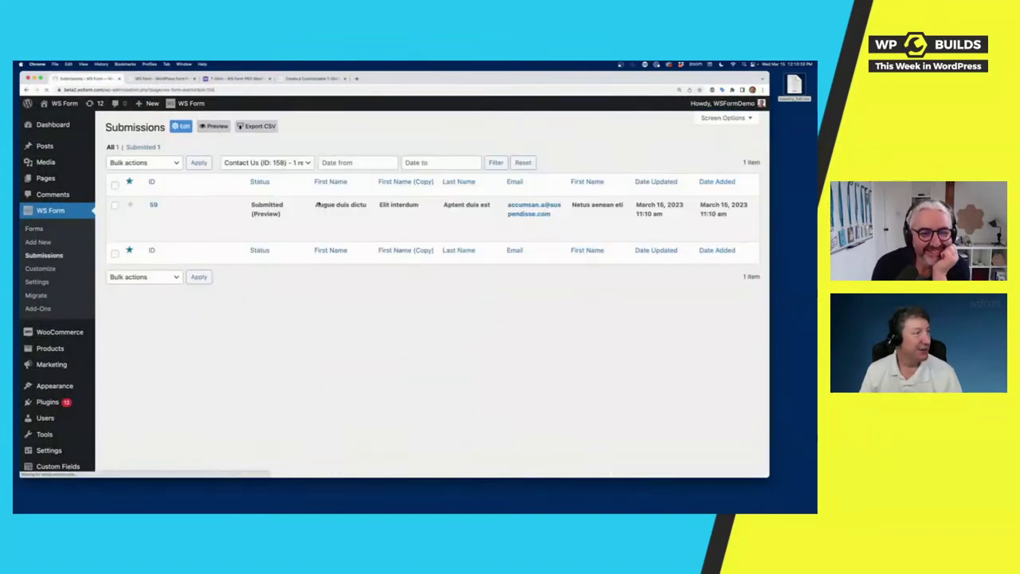
pyautogui.click(156, 214)
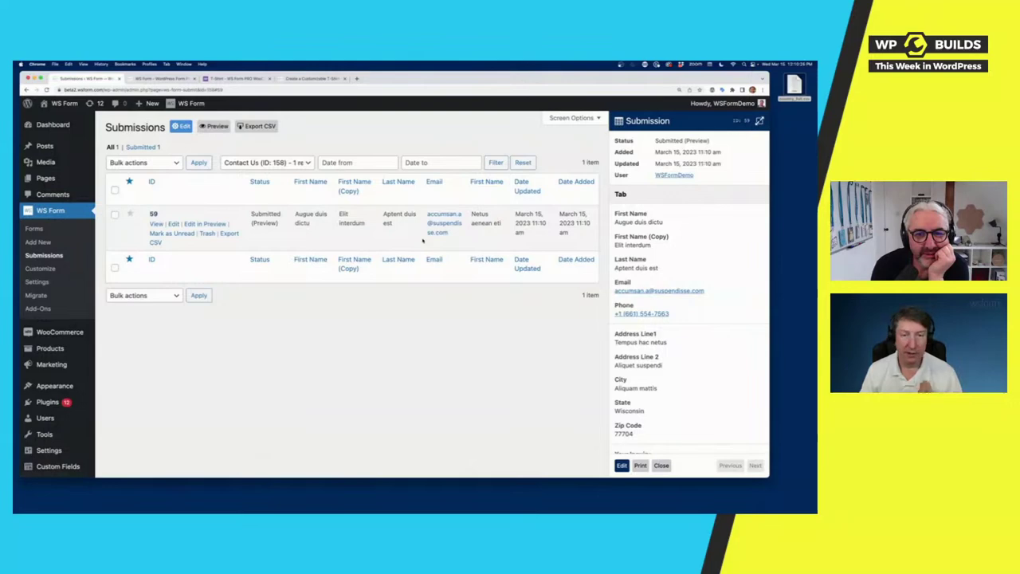
pyautogui.scroll(-10, 719, 325)
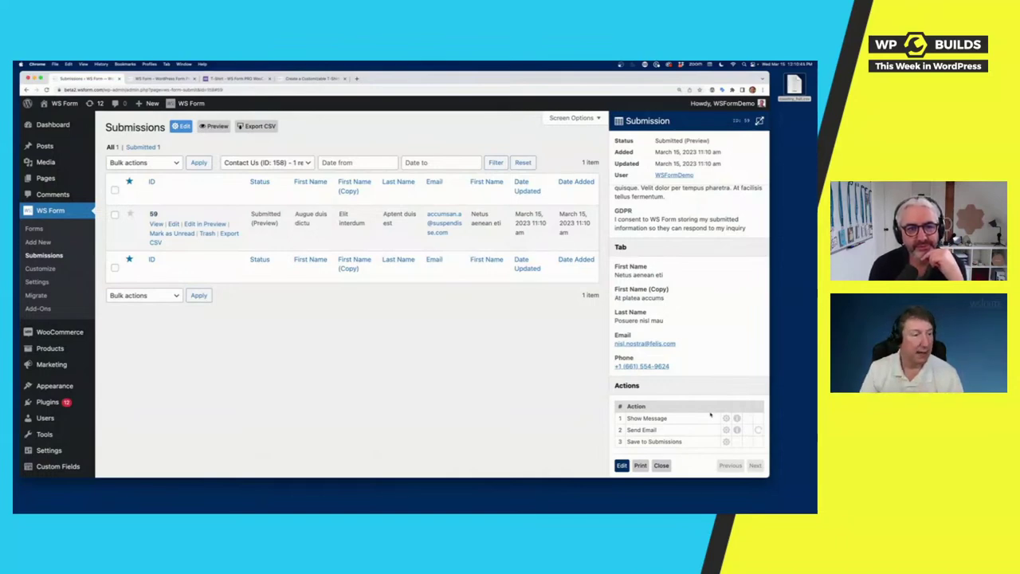
# Step: Re-run the submission's Send Email action and return to the Forms list
pyautogui.click(758, 429)
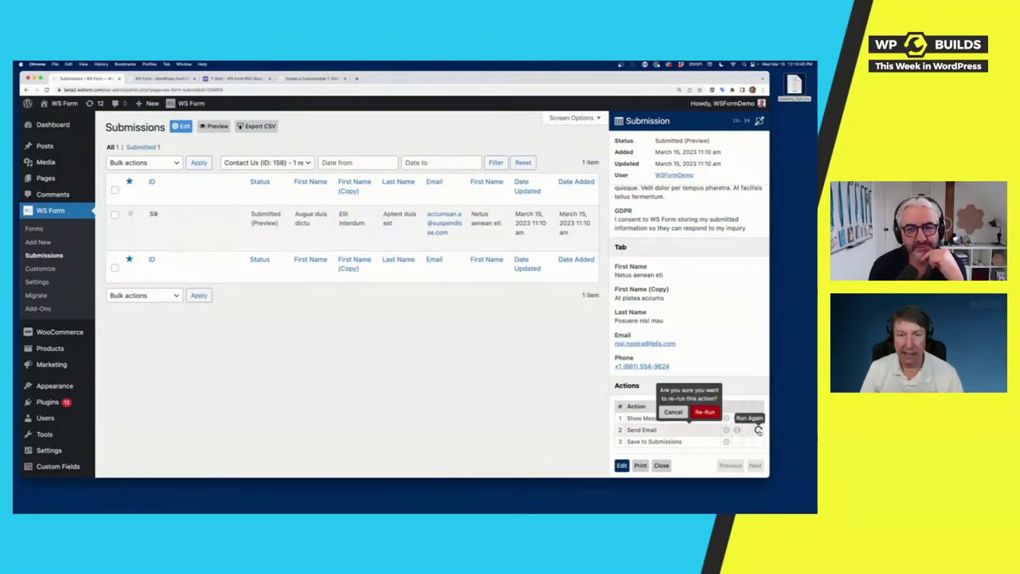
pyautogui.click(713, 417)
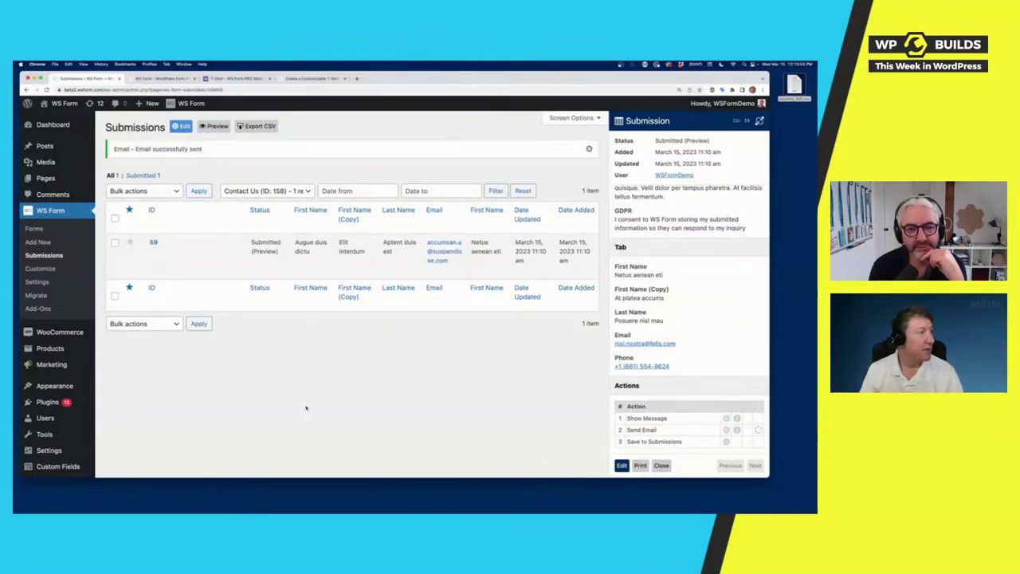
pyautogui.click(34, 229)
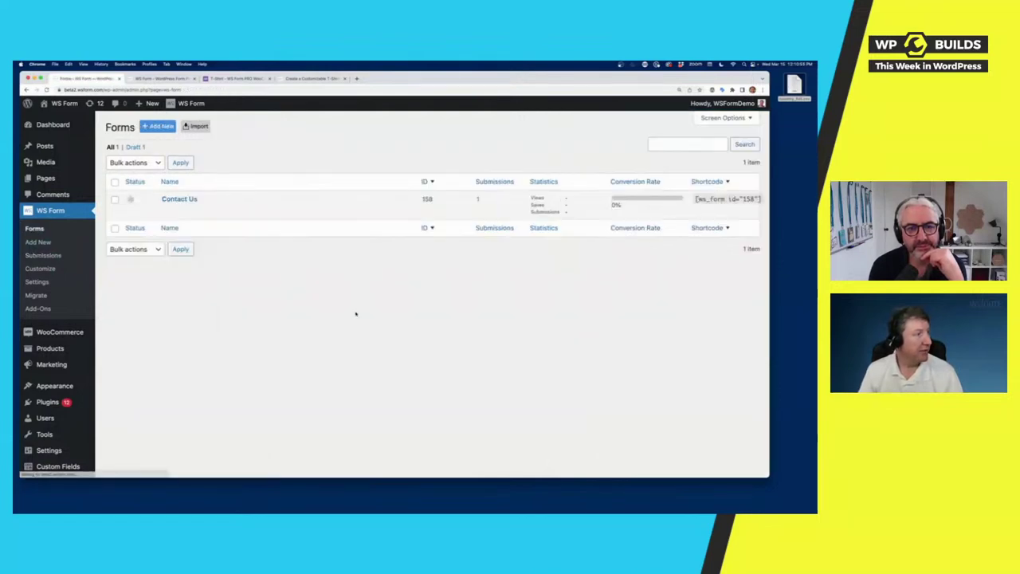
# Step: Add a new form using the Post template from the Post Management category
pyautogui.click(37, 241)
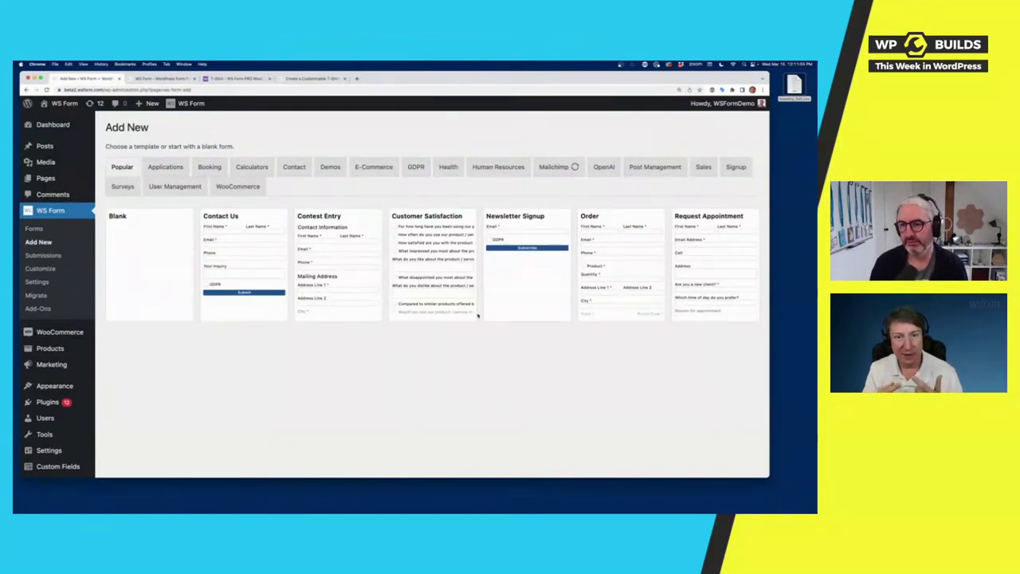
pyautogui.click(652, 167)
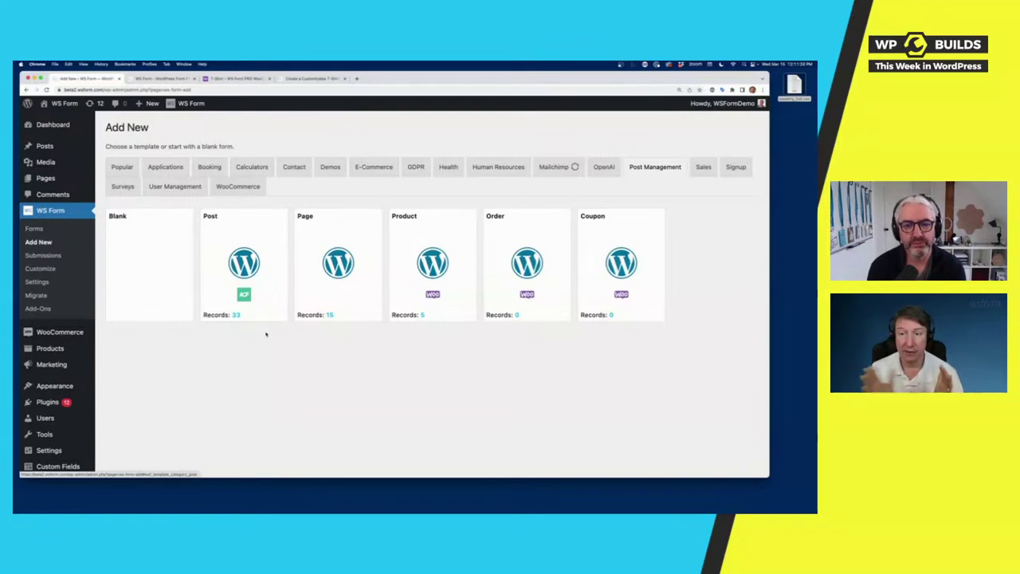
pyautogui.moveTo(242, 262)
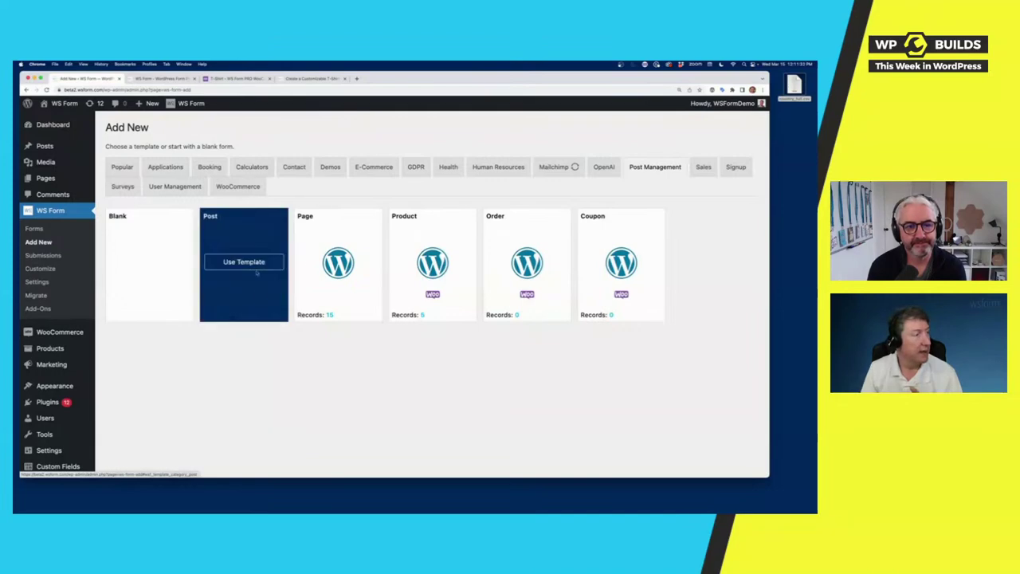
pyautogui.click(242, 261)
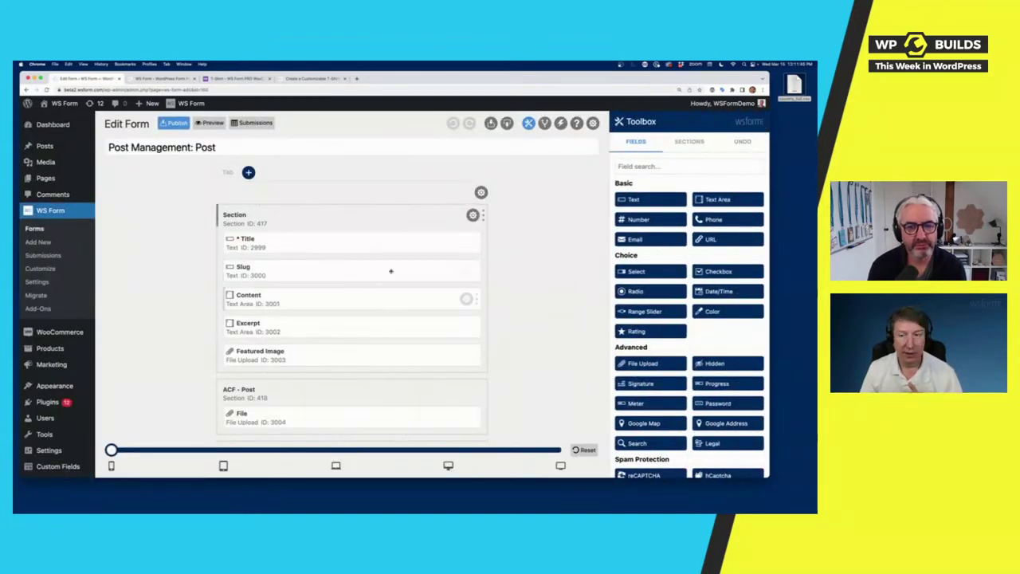
# Step: Review the Post form's Title, Slug, Content and Excerpt fields, then preview it
pyautogui.scroll(-6, 531, 369)
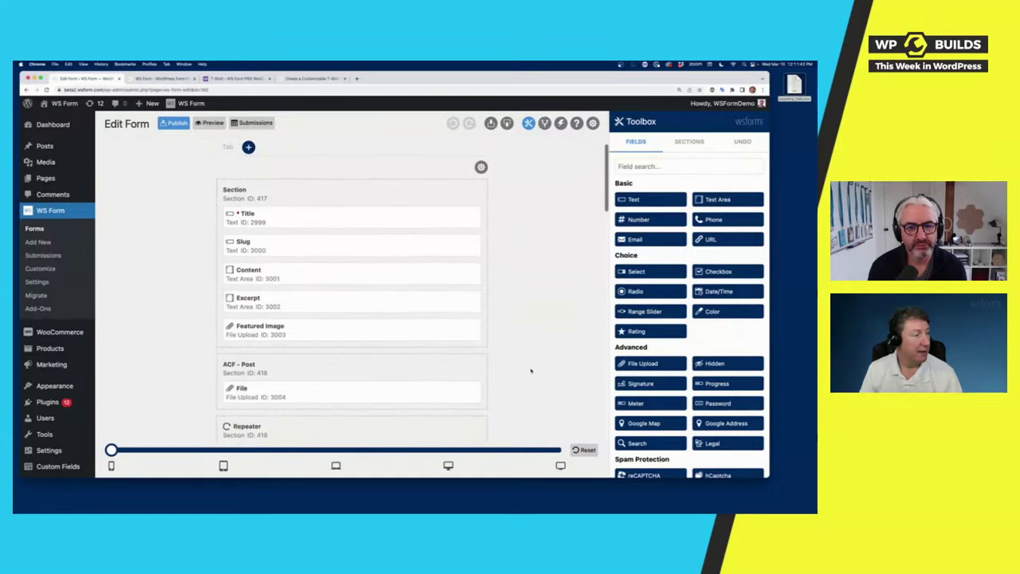
pyautogui.scroll(-6, 531, 369)
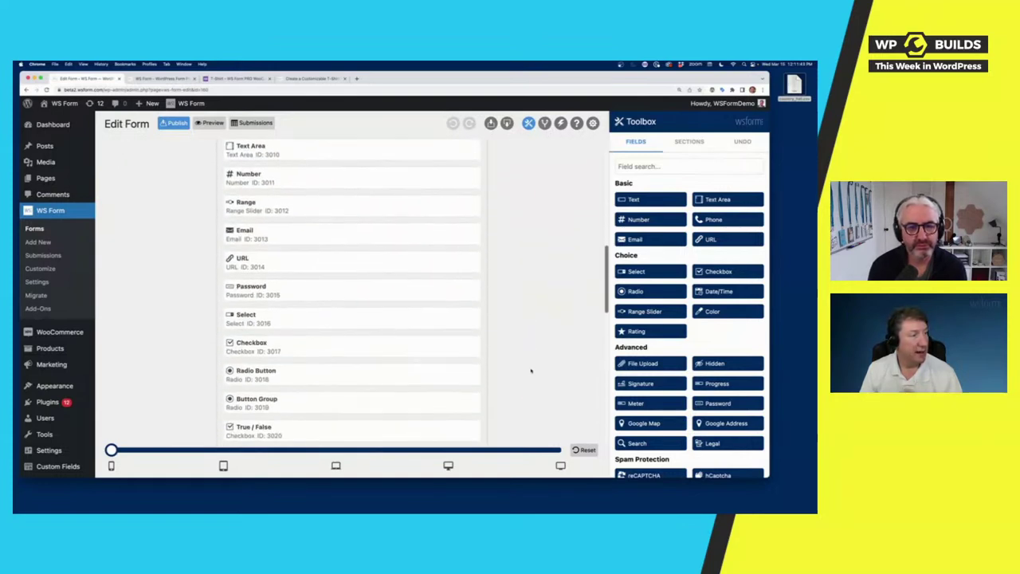
pyautogui.scroll(-10, 531, 369)
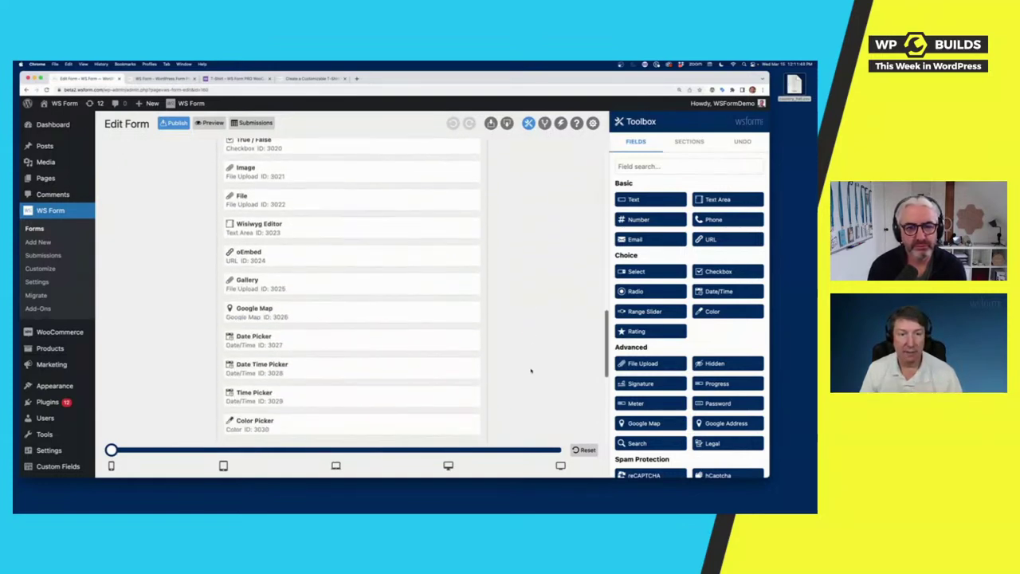
pyautogui.scroll(12, 531, 368)
pyautogui.scroll(5, 531, 369)
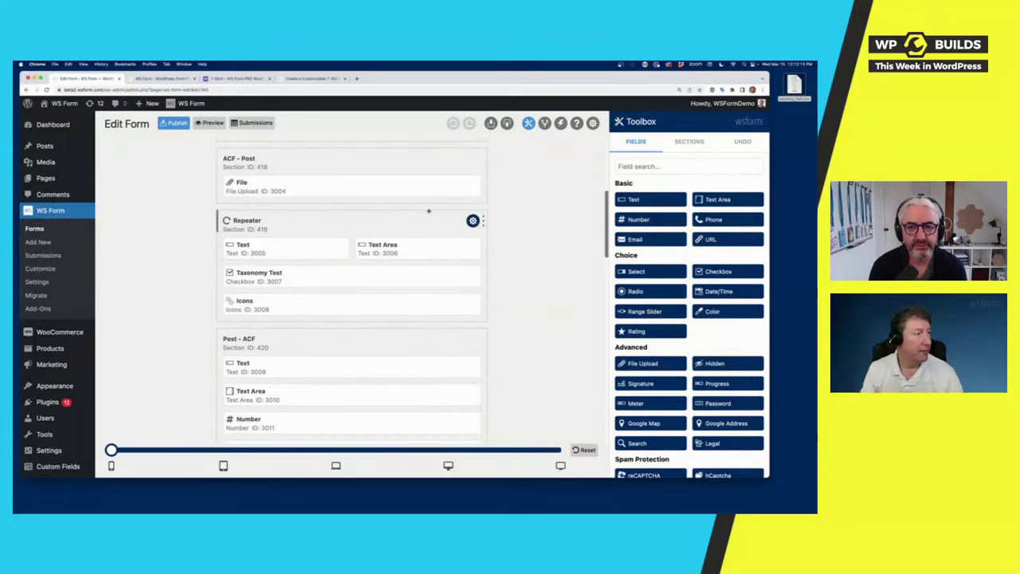
pyautogui.click(213, 124)
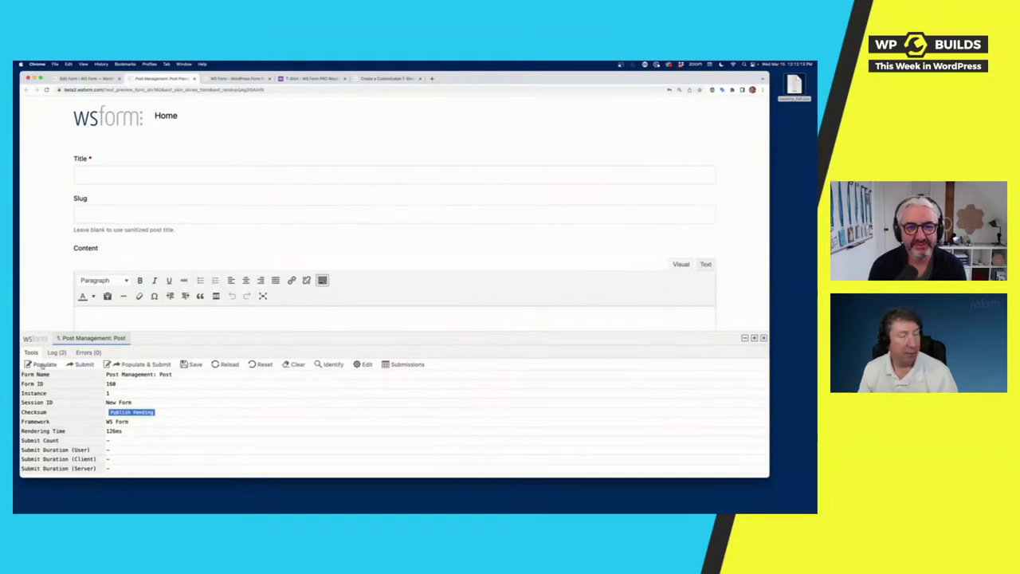
# Step: Populate the Post preview with sample data and scroll through the filled fields
pyautogui.click(40, 364)
pyautogui.scroll(-10, 298, 244)
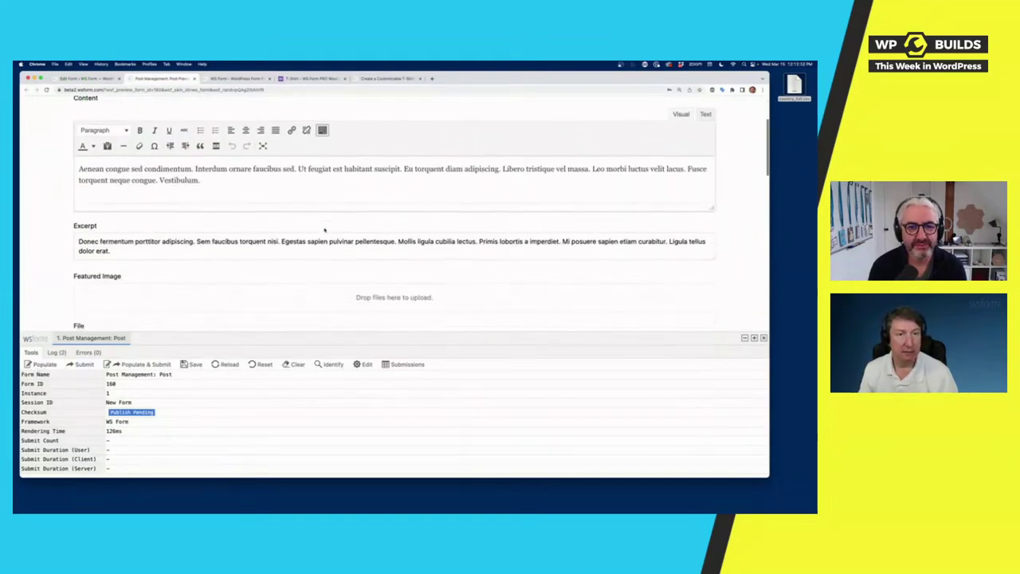
pyautogui.scroll(-10, 324, 231)
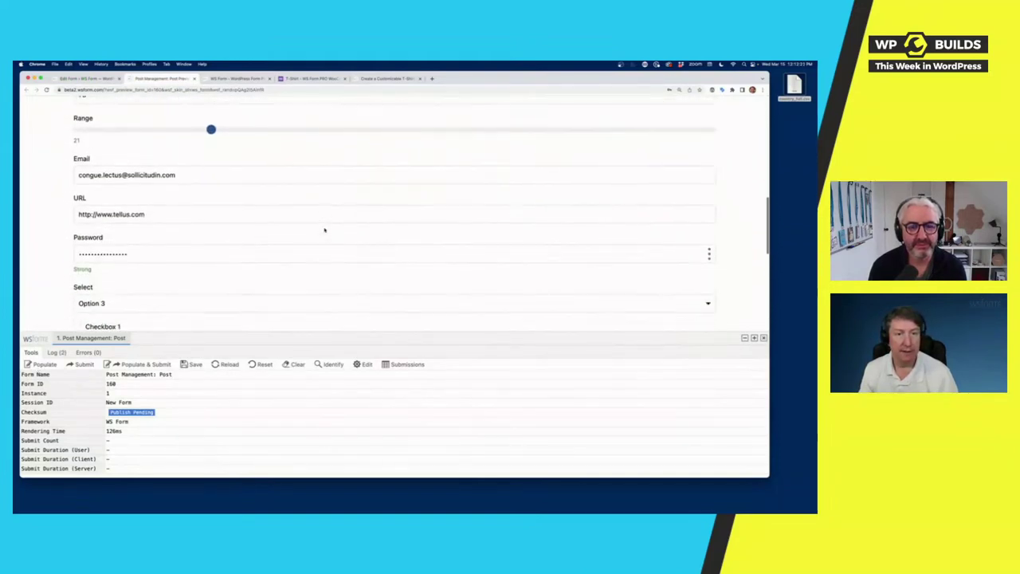
pyautogui.scroll(-5, 324, 230)
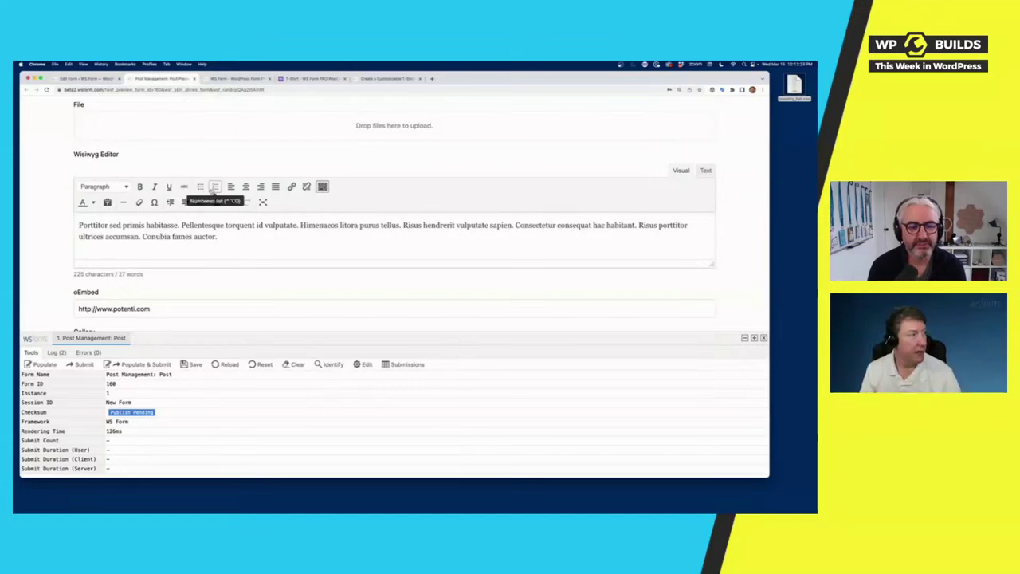
pyautogui.scroll(-4, 208, 196)
pyautogui.scroll(-3, 208, 196)
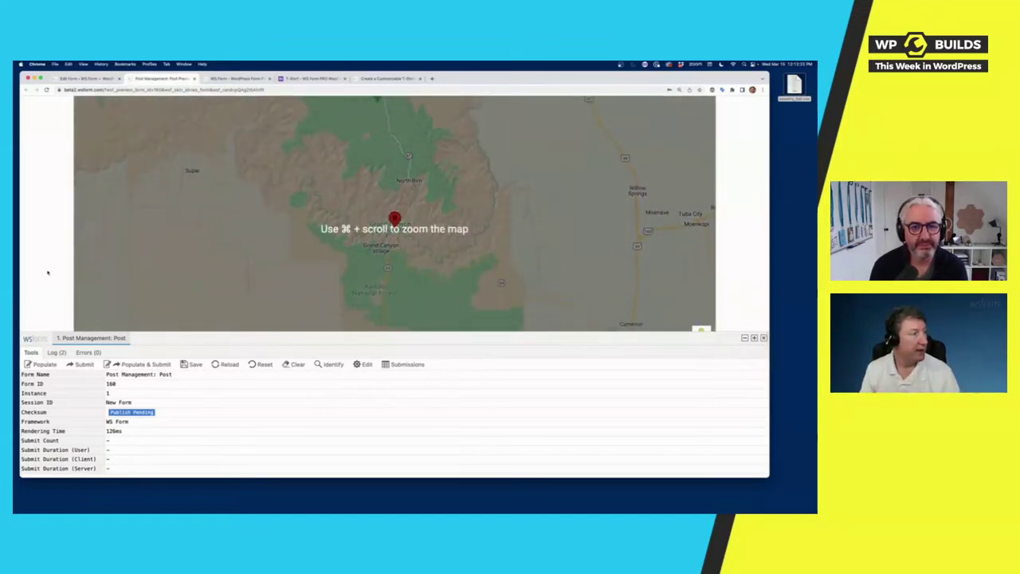
# Step: Repopulate with fresh sample values and submit, getting 'Successfully added post.'
pyautogui.click(45, 364)
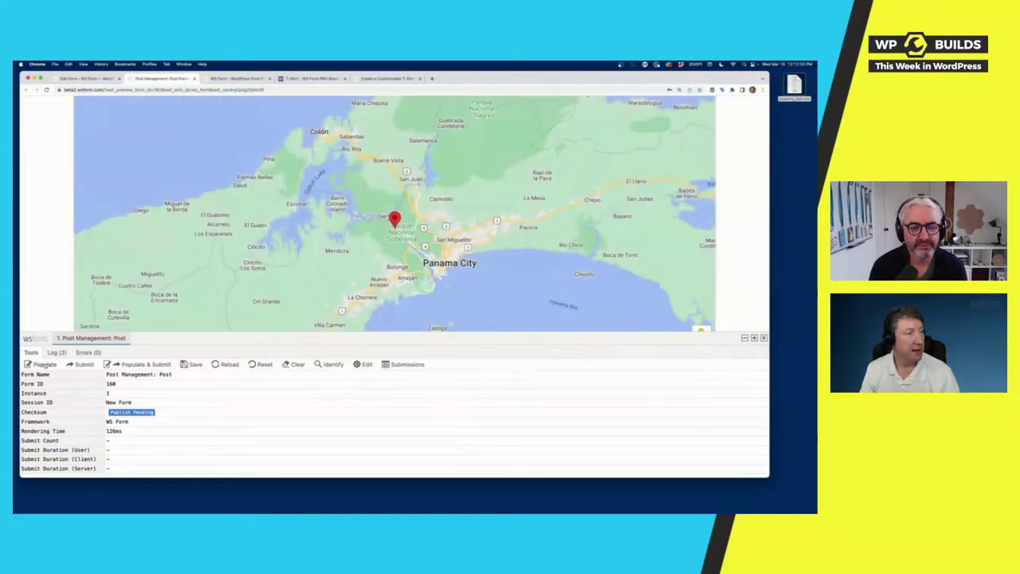
pyautogui.click(44, 364)
pyautogui.click(44, 364)
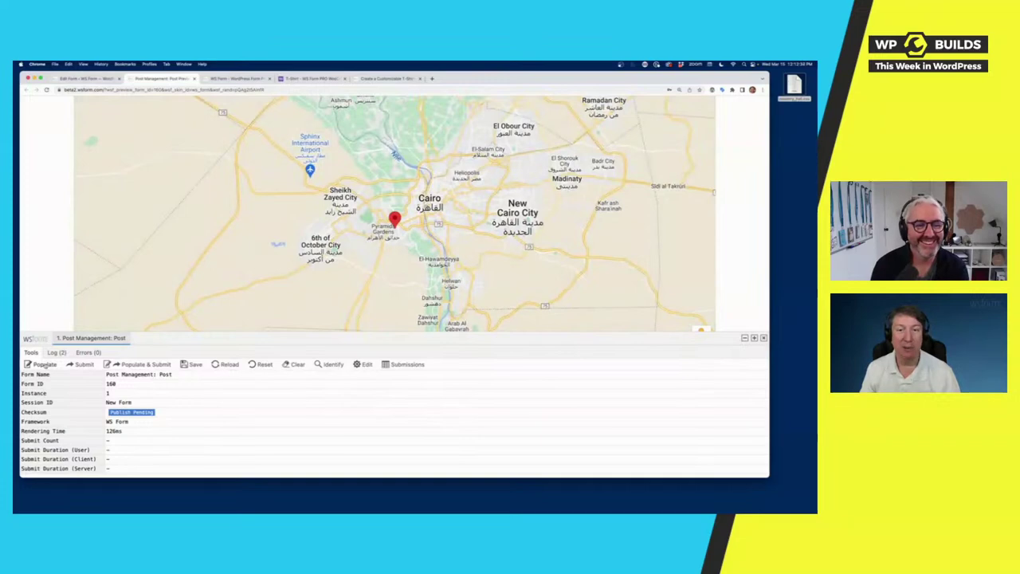
pyautogui.click(45, 365)
pyautogui.scroll(10, 82, 141)
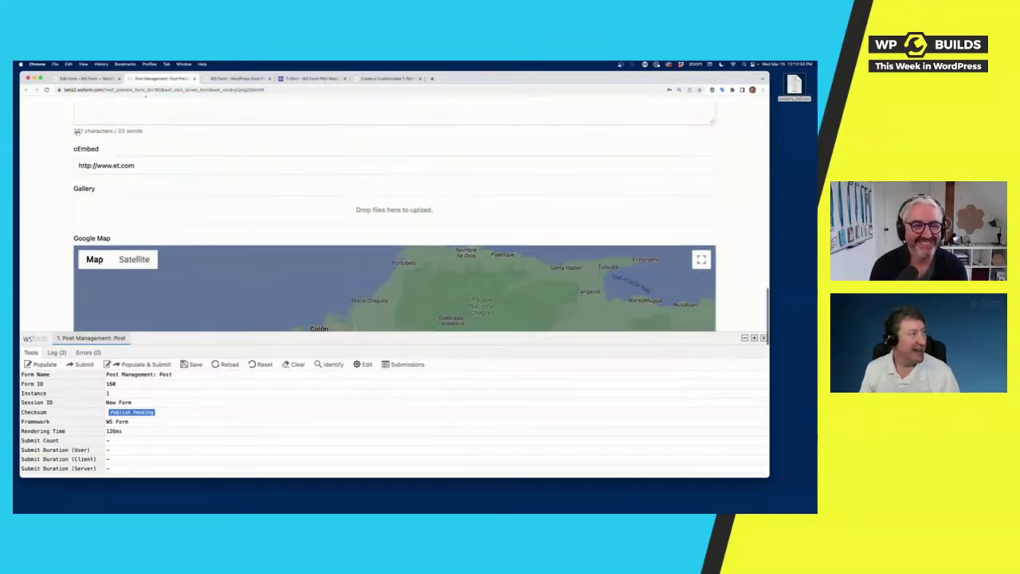
pyautogui.scroll(1, 81, 141)
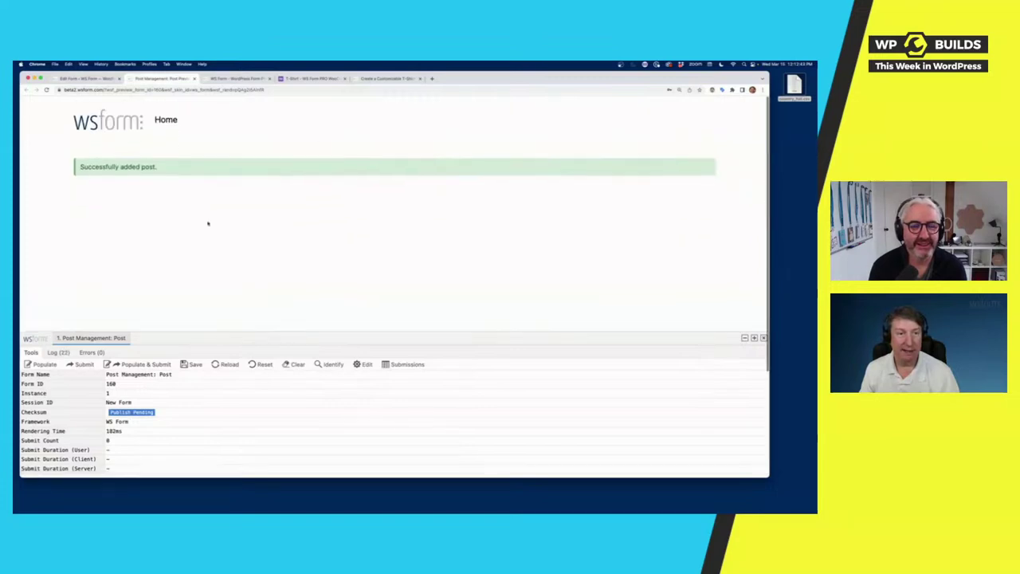
pyautogui.click(116, 77)
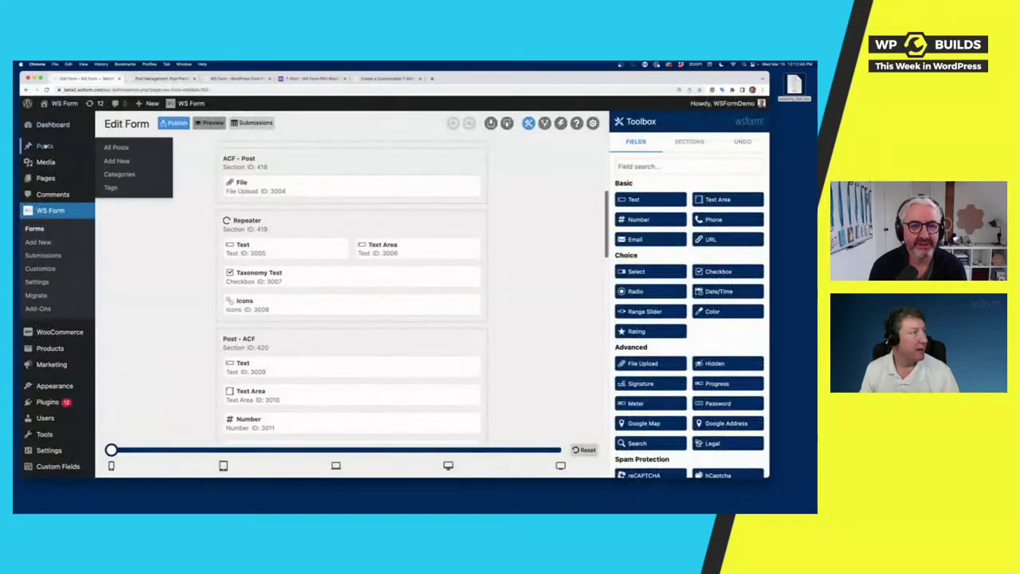
# Step: Open the Posts list in a new tab and inspect the new 'Massa pharetra' post
pyautogui.rightClick(46, 147)
pyautogui.click(71, 147)
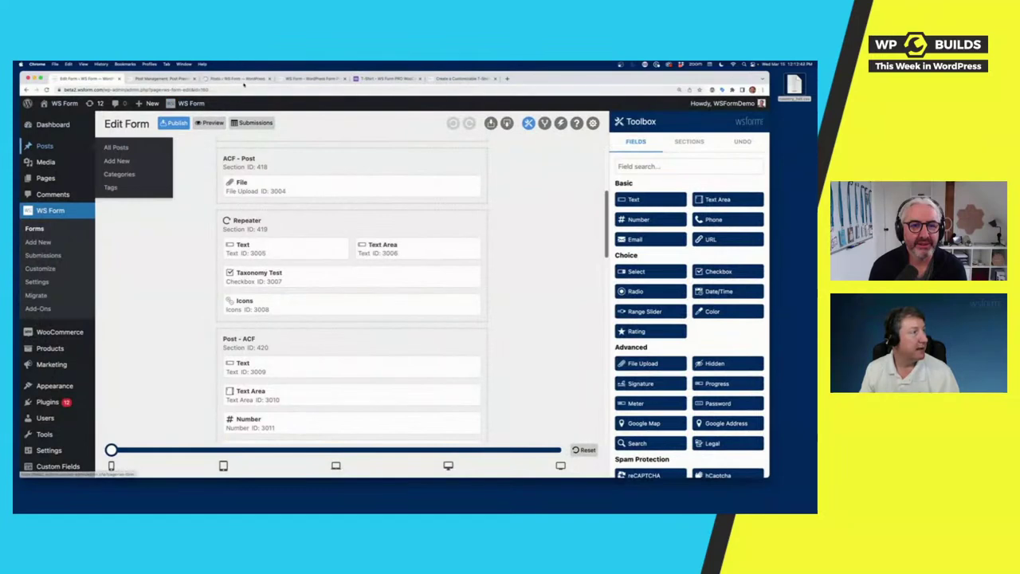
pyautogui.click(239, 78)
pyautogui.click(127, 198)
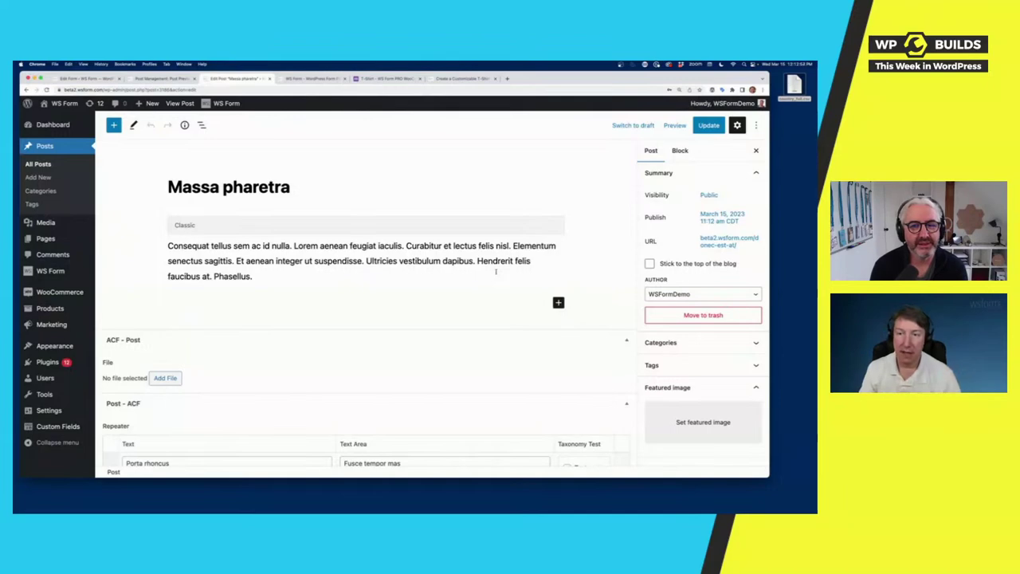
pyautogui.click(84, 78)
pyautogui.scroll(5, 537, 235)
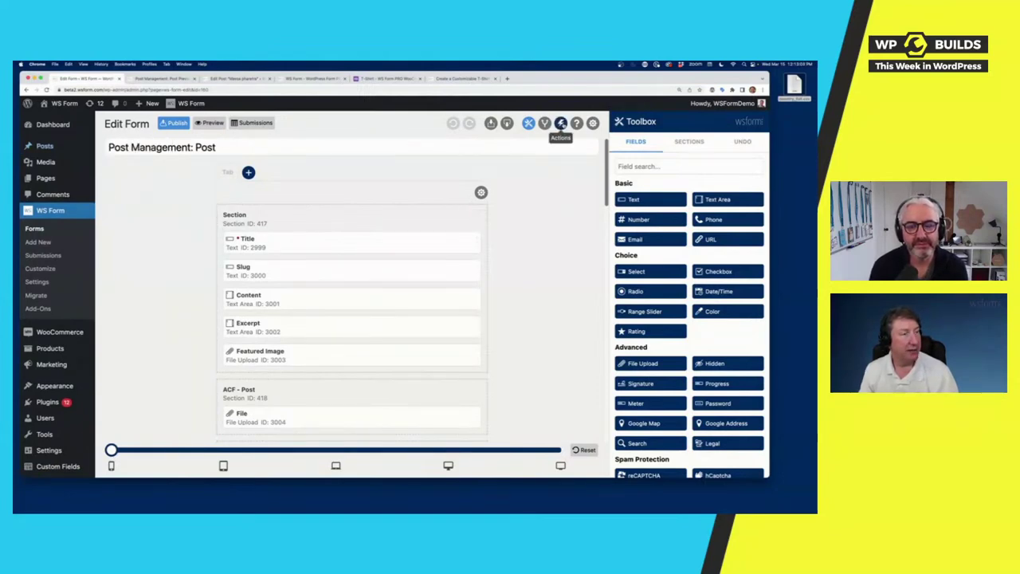
# Step: Review the Post Management action publishing a Post with mapped fields, then collapse the Actions panel
pyautogui.click(561, 124)
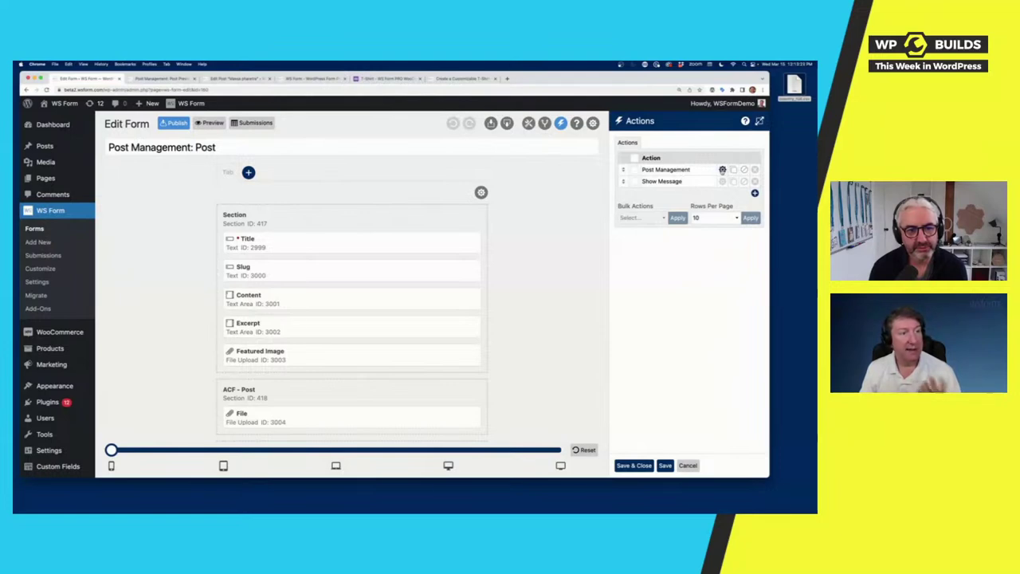
pyautogui.click(722, 168)
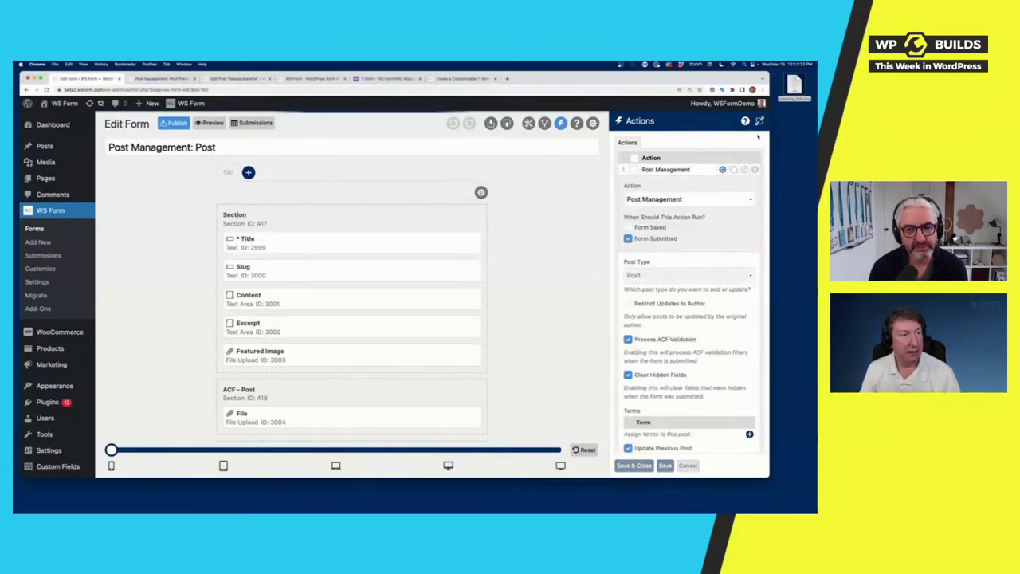
pyautogui.scroll(-15, 592, 289)
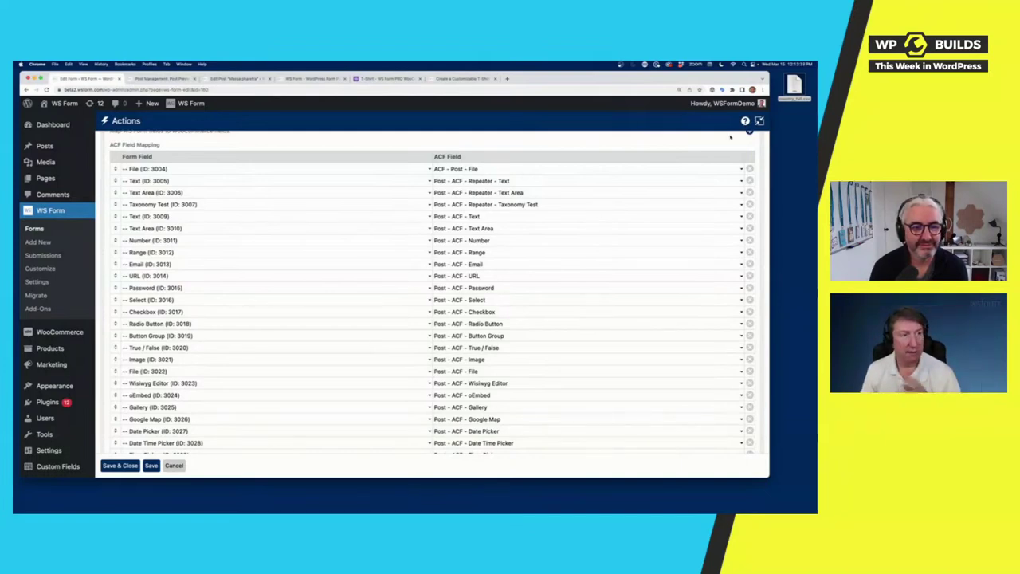
pyautogui.scroll(15, 598, 212)
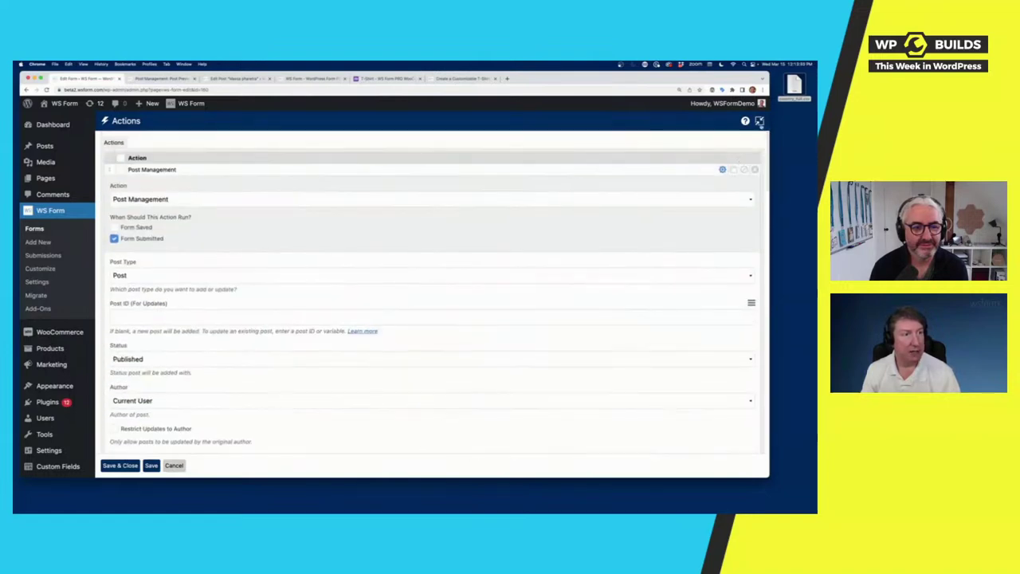
pyautogui.click(759, 121)
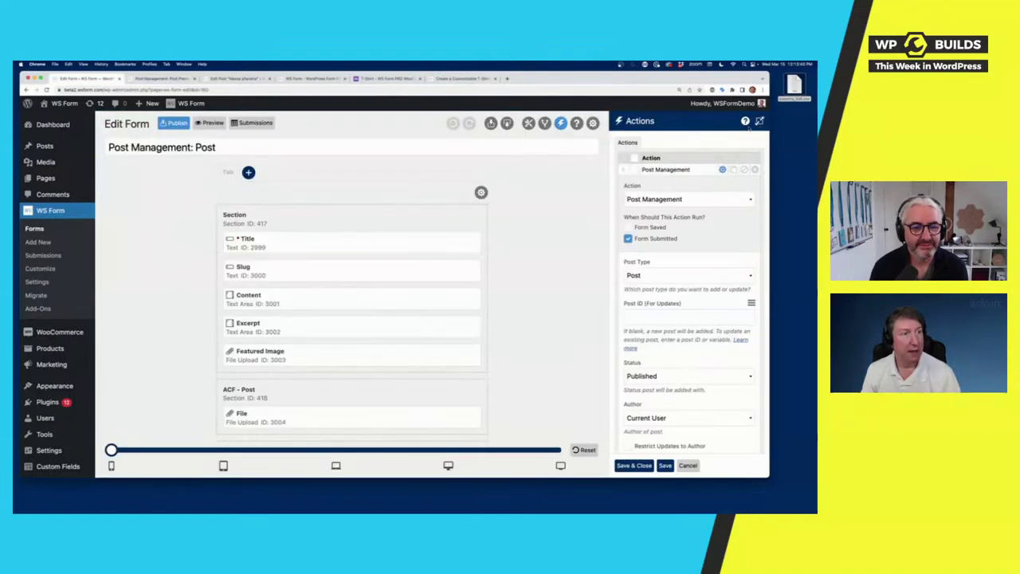
# Step: Turn on Populate Using Action in the Post form's Data settings
pyautogui.click(593, 124)
pyautogui.click(727, 160)
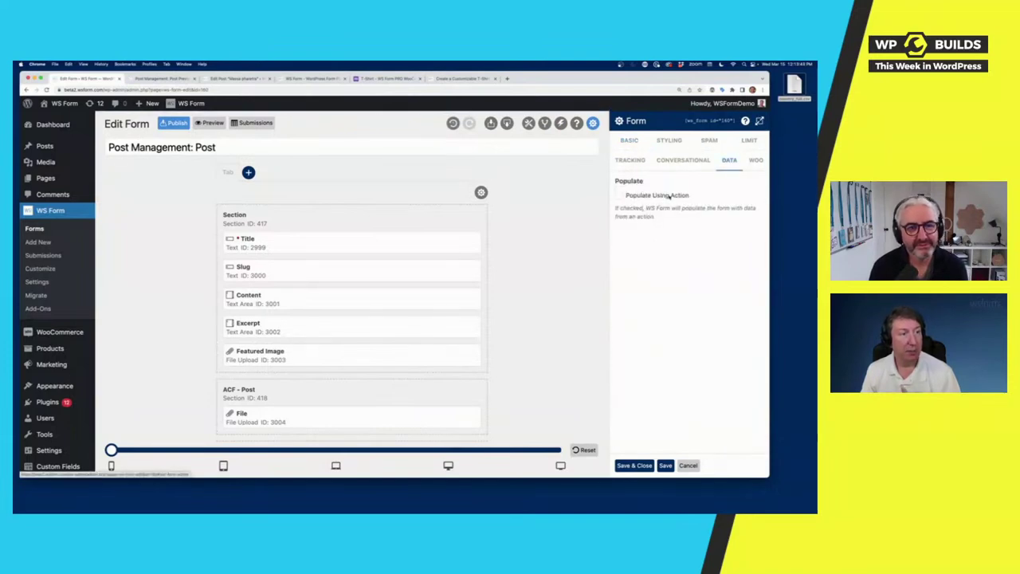
pyautogui.click(670, 195)
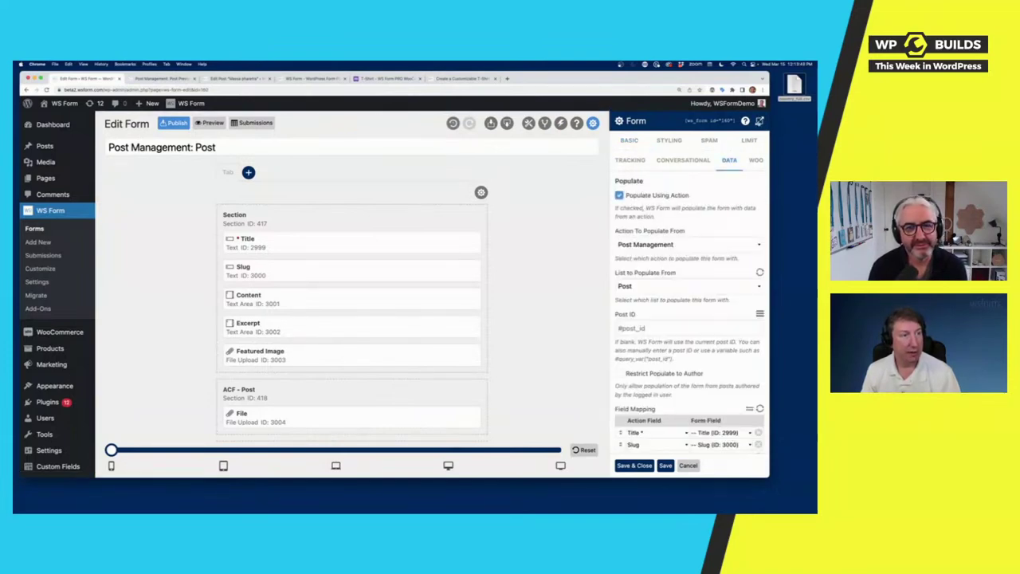
# Step: Review the Field Mapping at full width, then open Add New to list the Mailchimp templates
pyautogui.click(759, 120)
pyautogui.scroll(-10, 607, 270)
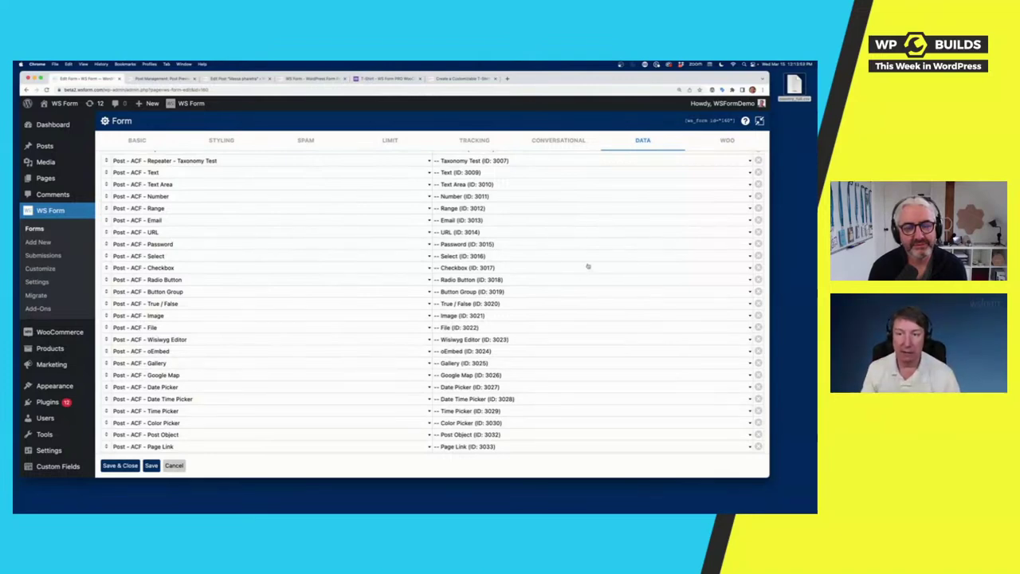
pyautogui.click(759, 121)
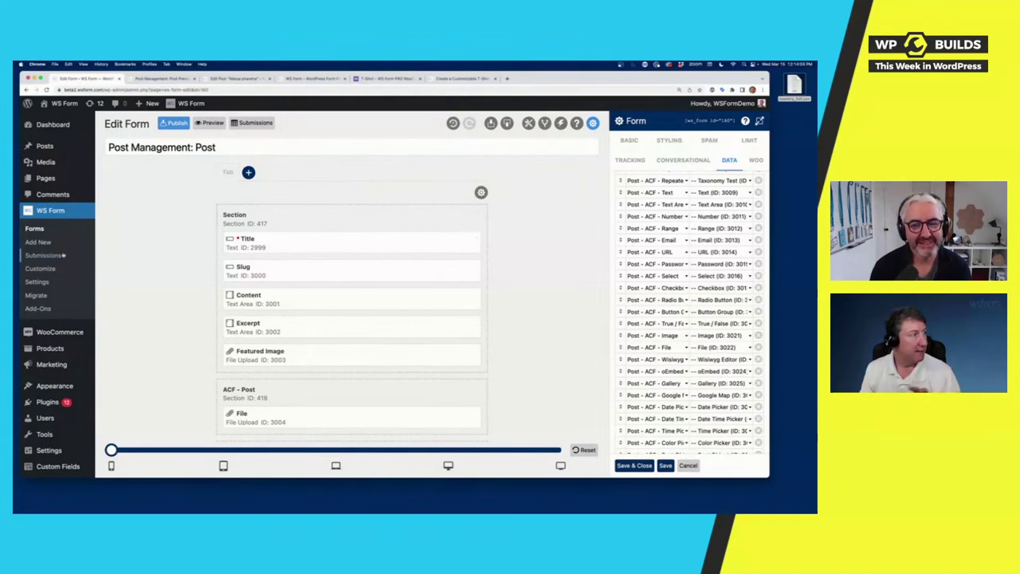
pyautogui.click(39, 241)
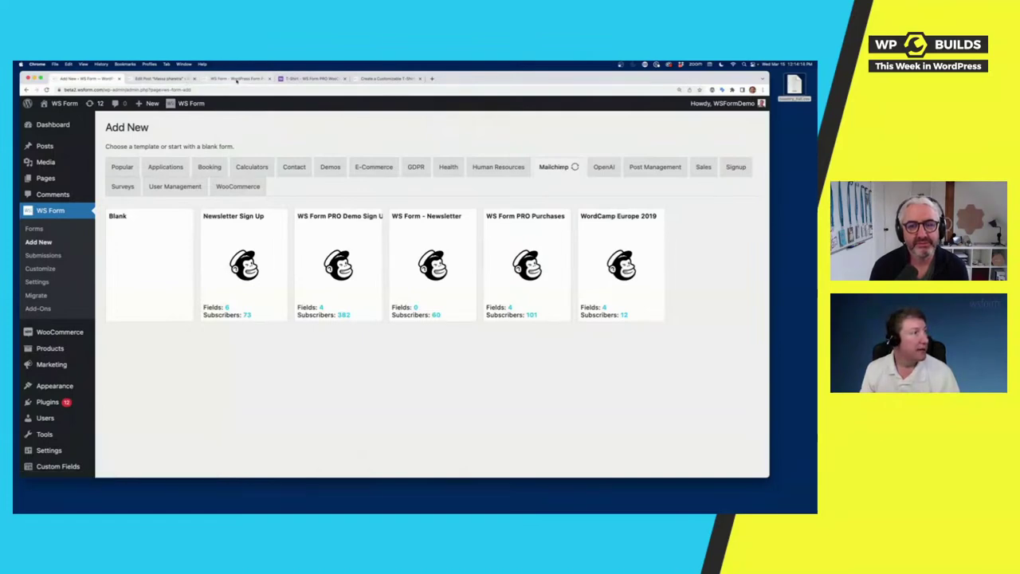
pyautogui.click(237, 79)
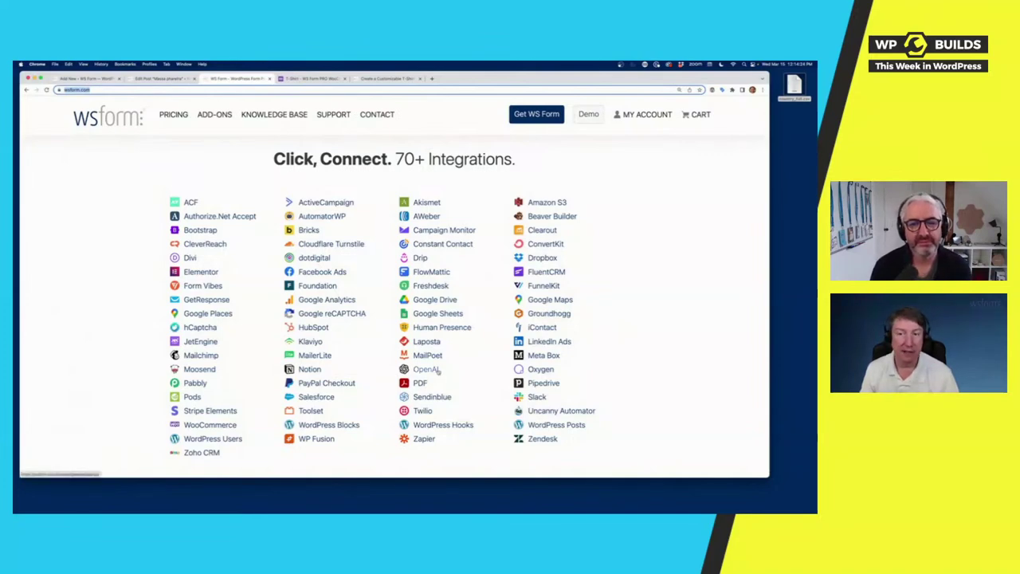
pyautogui.click(167, 78)
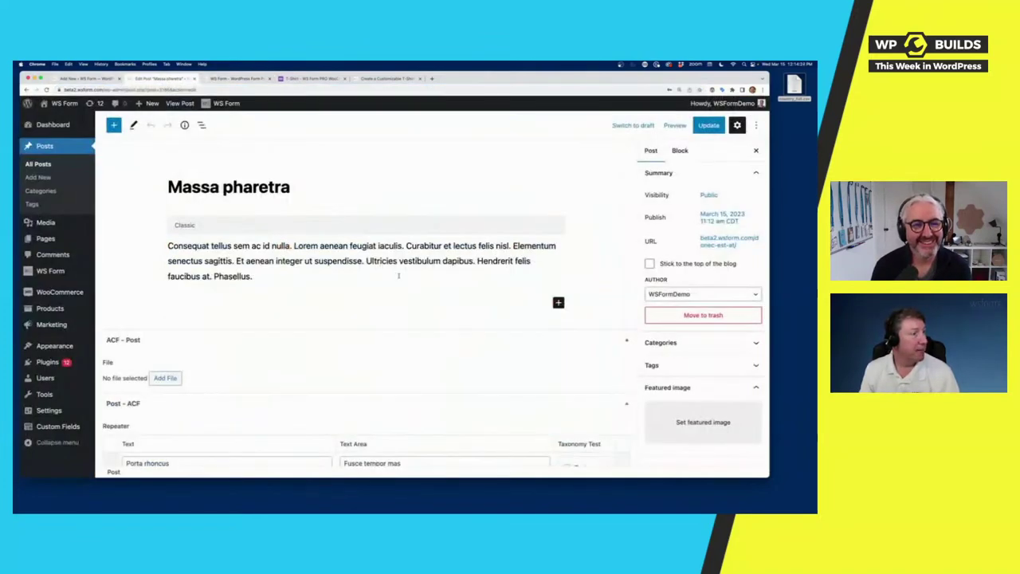
pyautogui.click(86, 78)
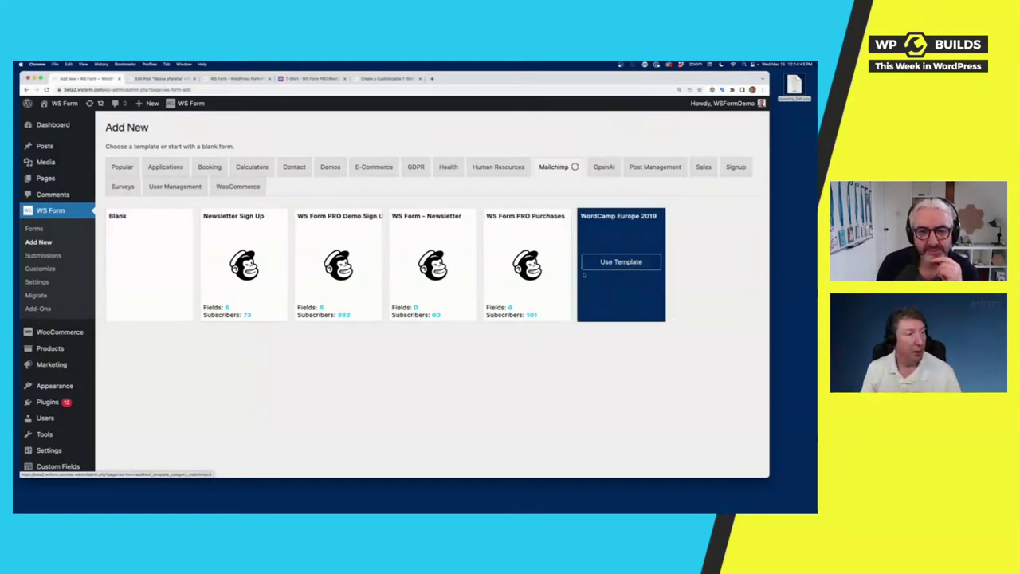
# Step: Create a form from the Mailchimp Newsletter Sign Up template and preview it in a new tab
pyautogui.click(244, 262)
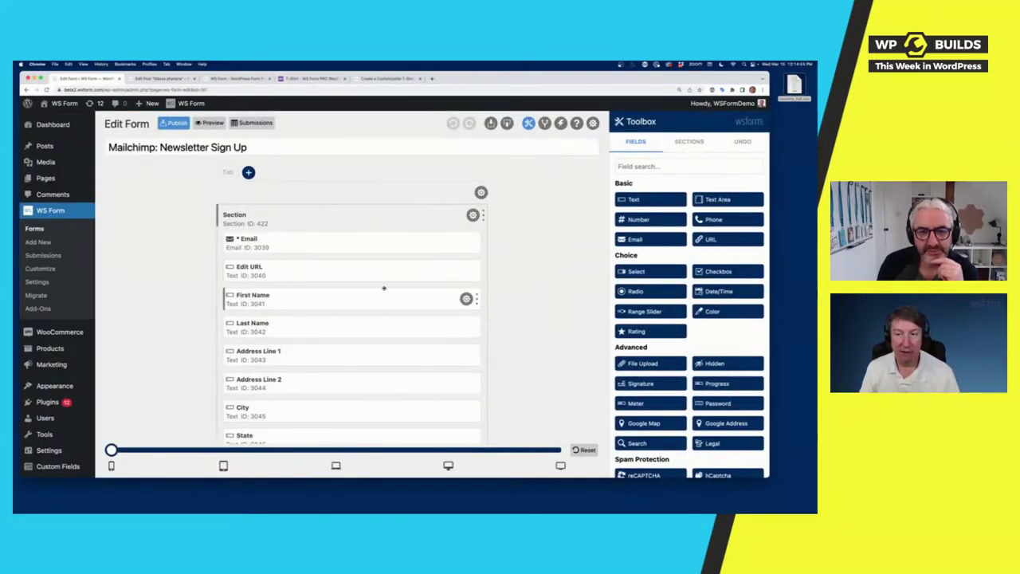
pyautogui.scroll(-5, 384, 290)
pyautogui.scroll(5, 384, 289)
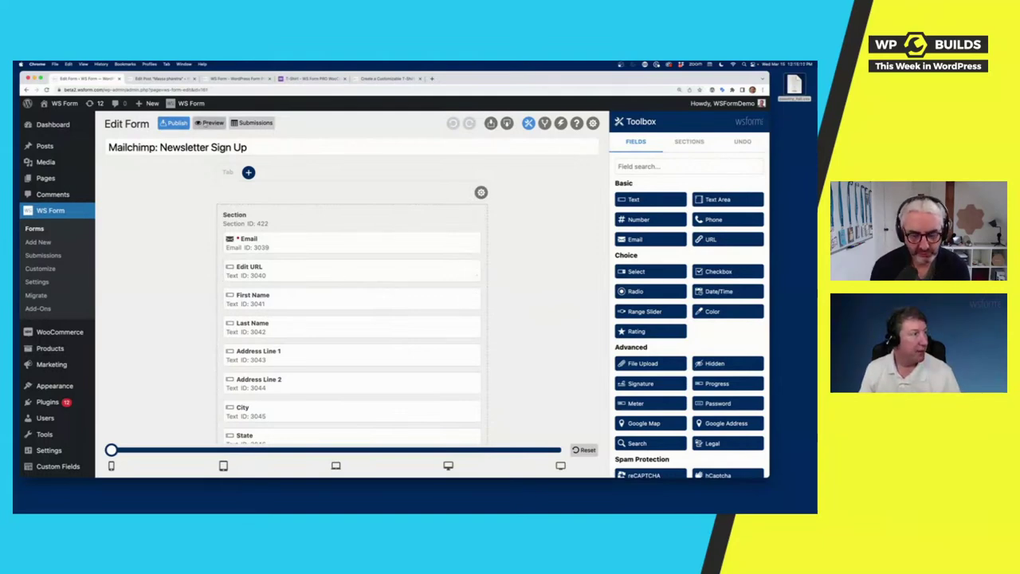
pyautogui.click(210, 122)
pyautogui.scroll(-10, 303, 282)
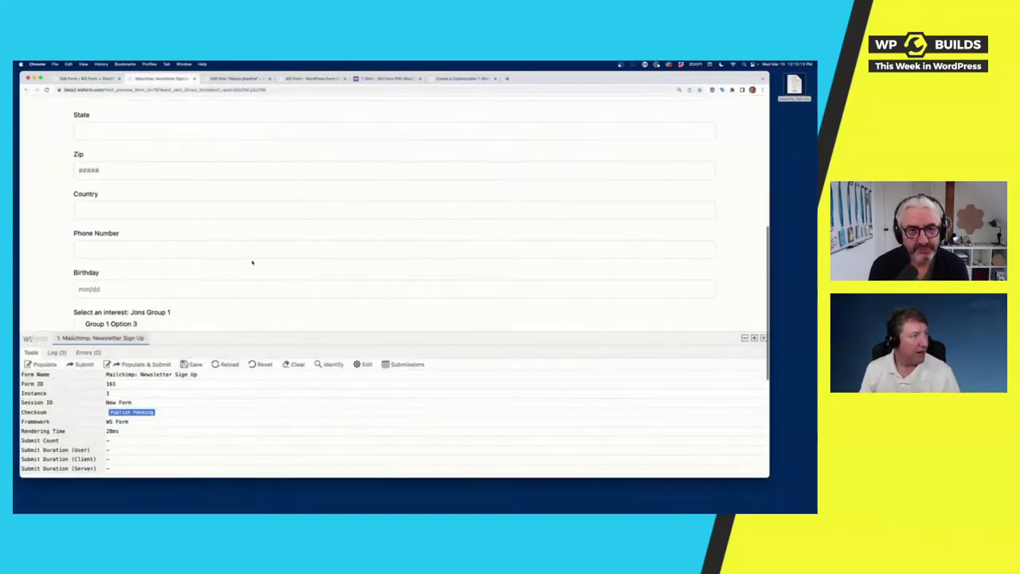
# Step: Resize the section to half width and back, then Populate & Submit sample data in the preview
pyautogui.click(90, 78)
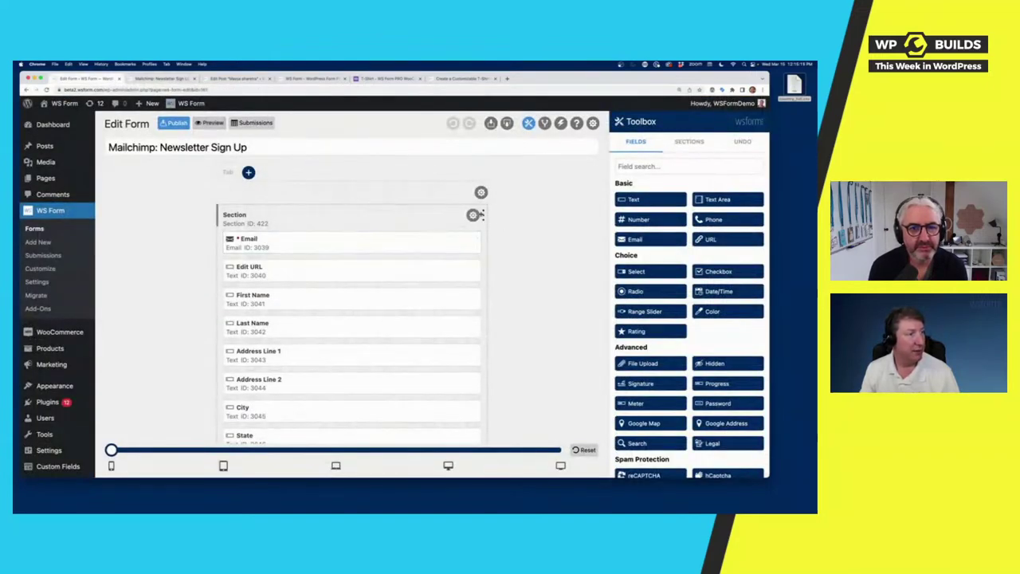
pyautogui.moveTo(478, 215); pyautogui.dragTo(488, 228)
pyautogui.click(163, 78)
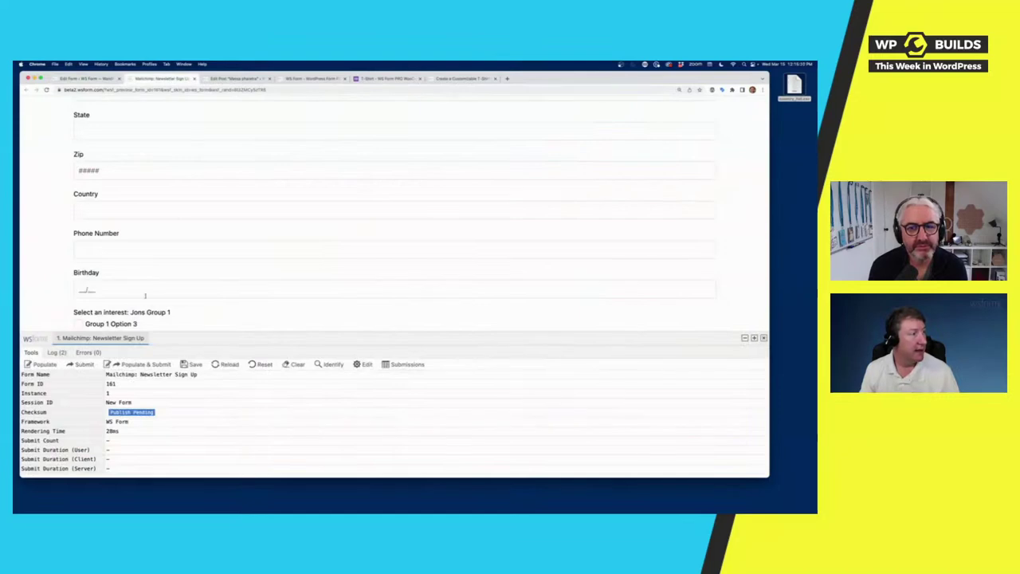
pyautogui.click(146, 364)
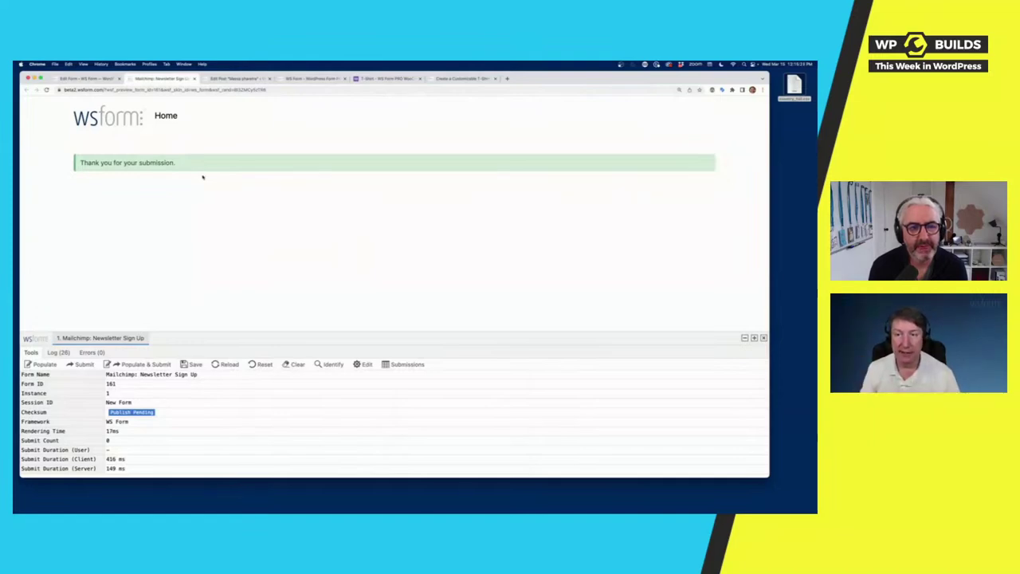
pyautogui.click(88, 78)
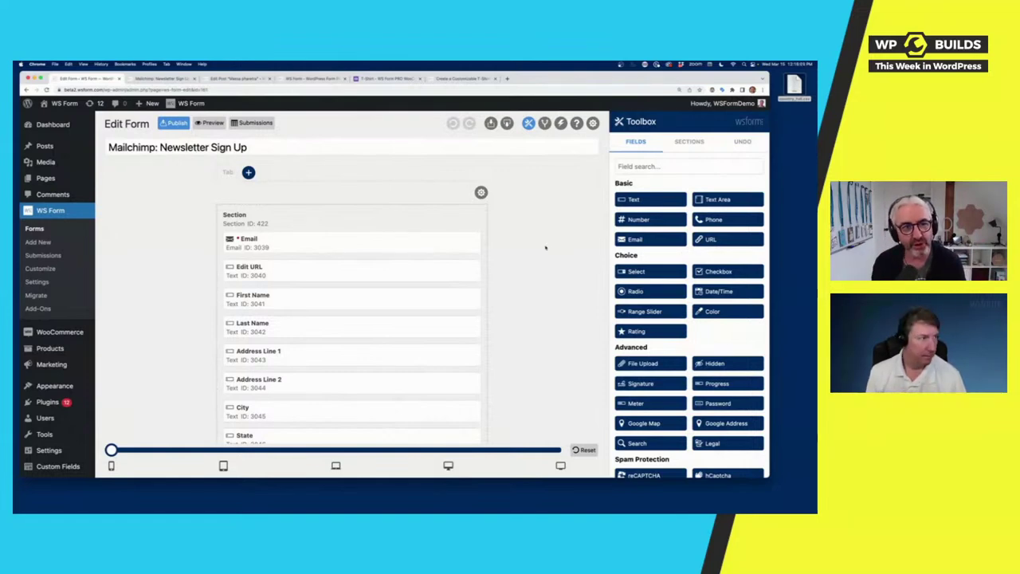
# Step: Check the newsletter fields and wider breakpoints, then open the form's Conditional Logic
pyautogui.scroll(-10, 534, 259)
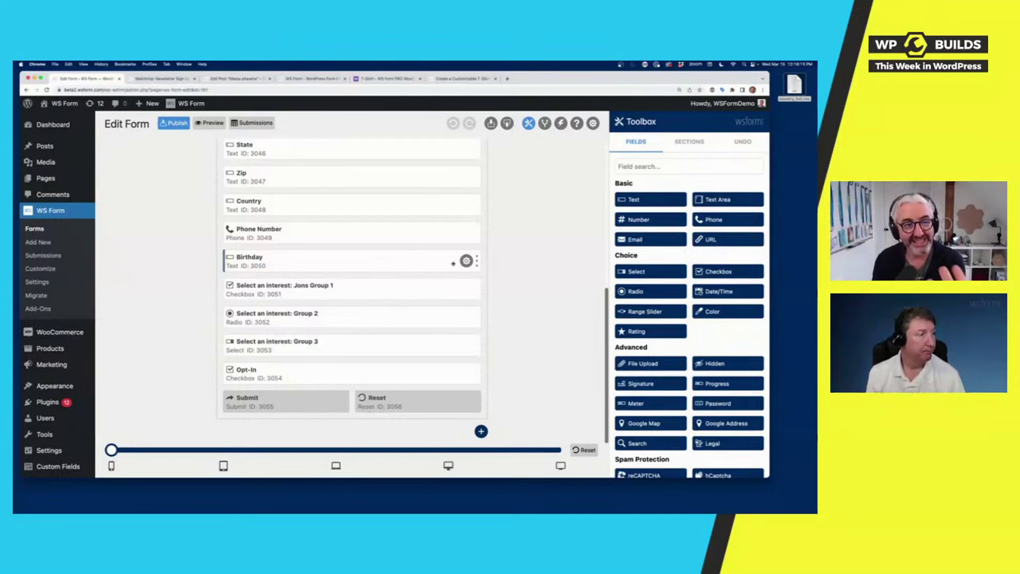
pyautogui.scroll(5, 461, 265)
pyautogui.scroll(3, 459, 263)
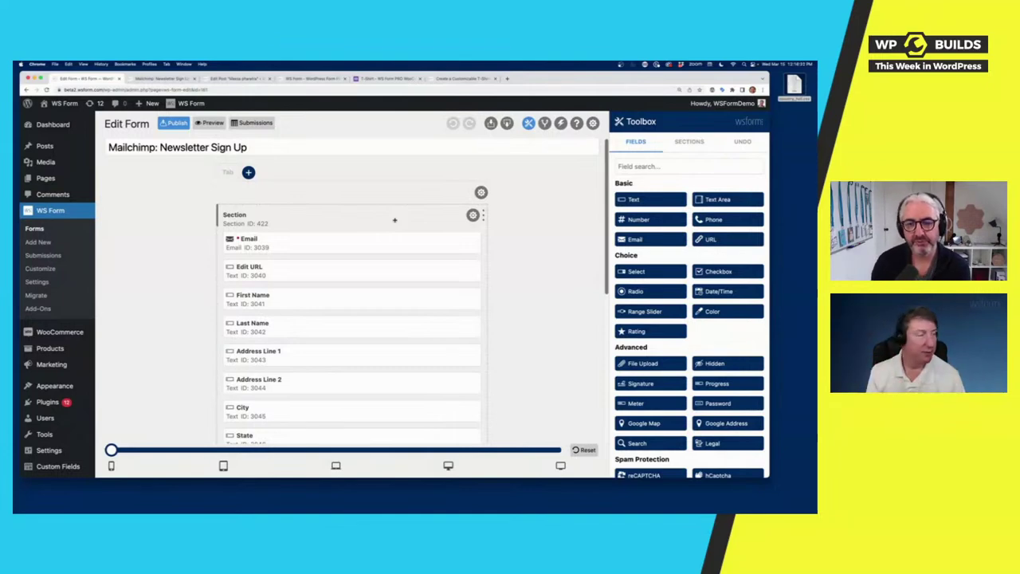
pyautogui.moveTo(111, 450); pyautogui.dragTo(110, 451)
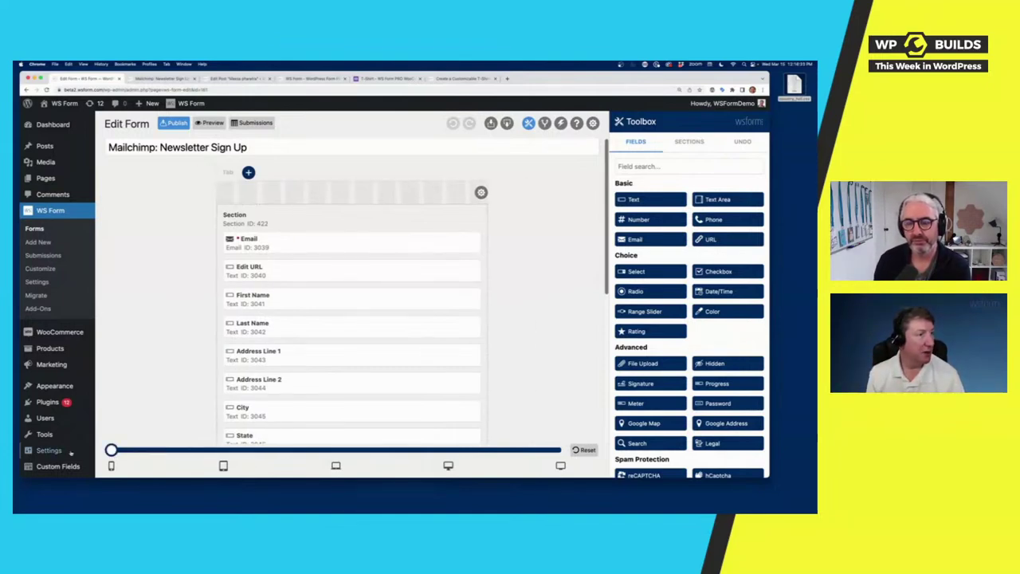
pyautogui.click(545, 123)
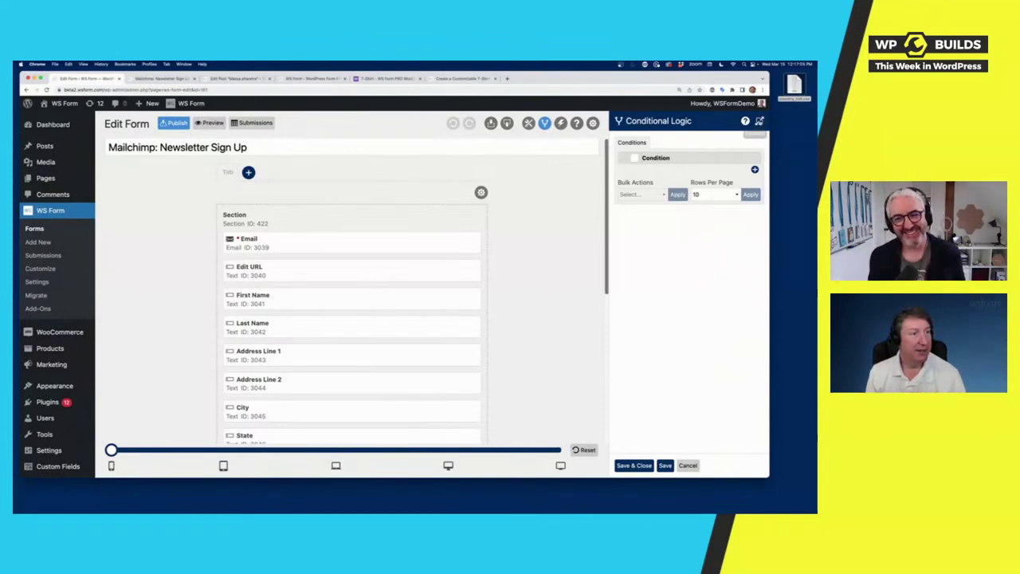
# Step: Add a new condition and try Form, Section and Email as its test subject
pyautogui.click(758, 120)
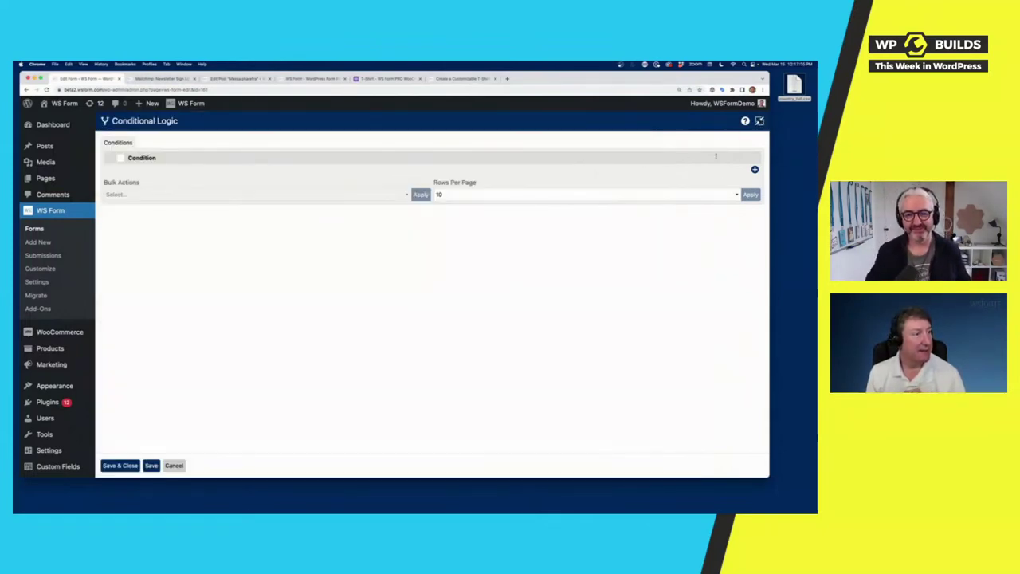
pyautogui.click(755, 169)
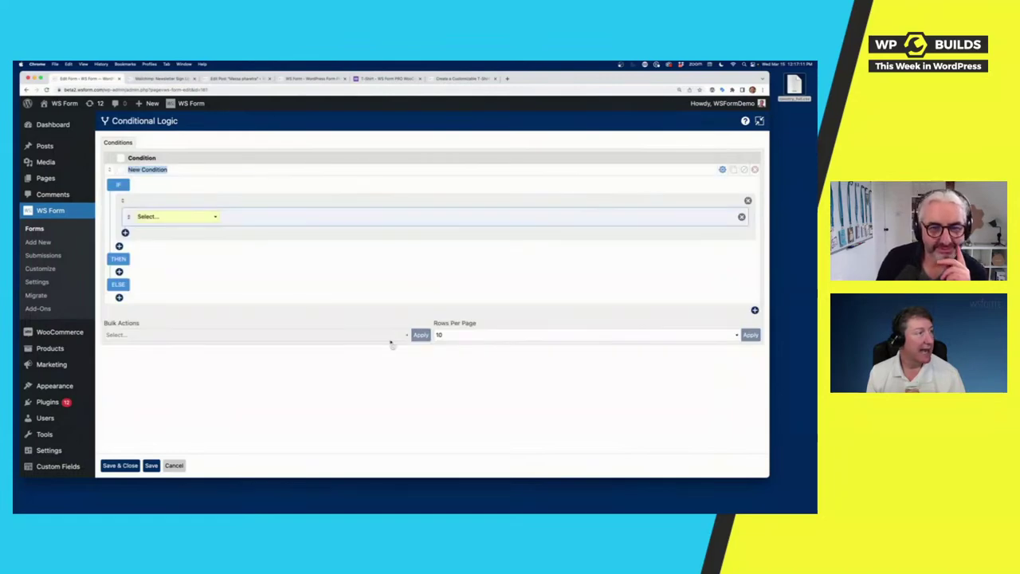
pyautogui.click(159, 217)
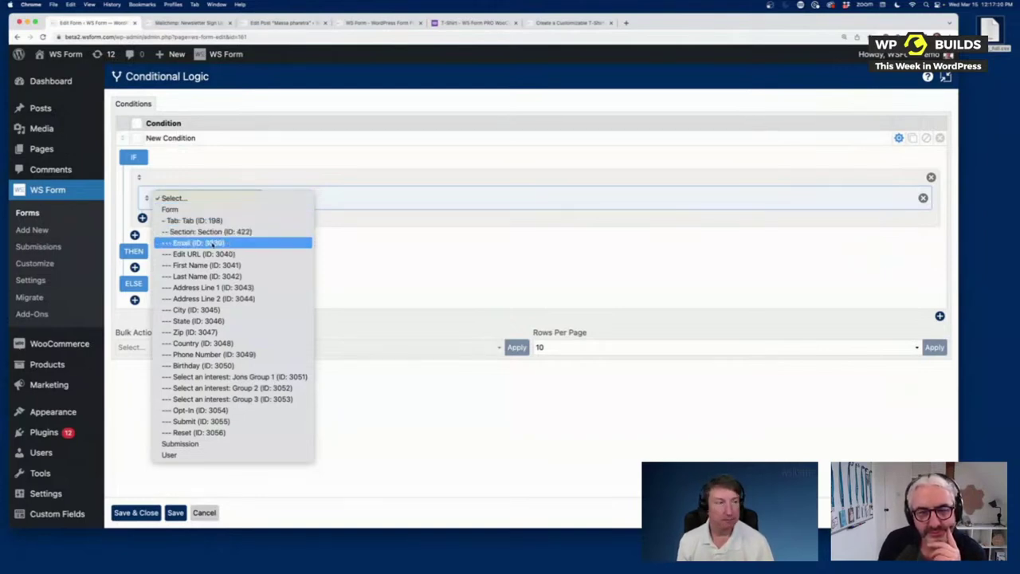
pyautogui.click(227, 208)
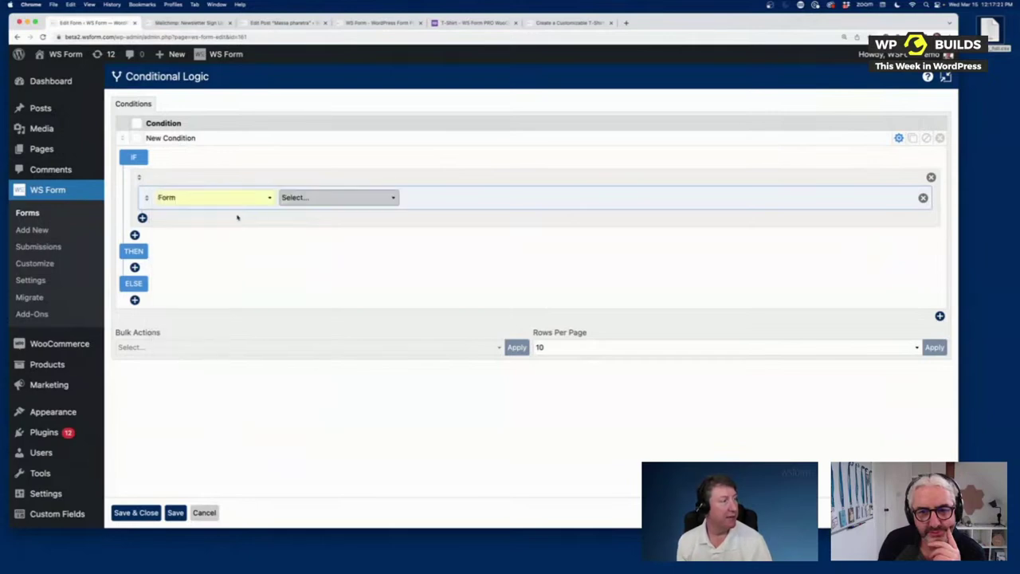
pyautogui.click(334, 198)
pyautogui.click(319, 218)
pyautogui.click(191, 199)
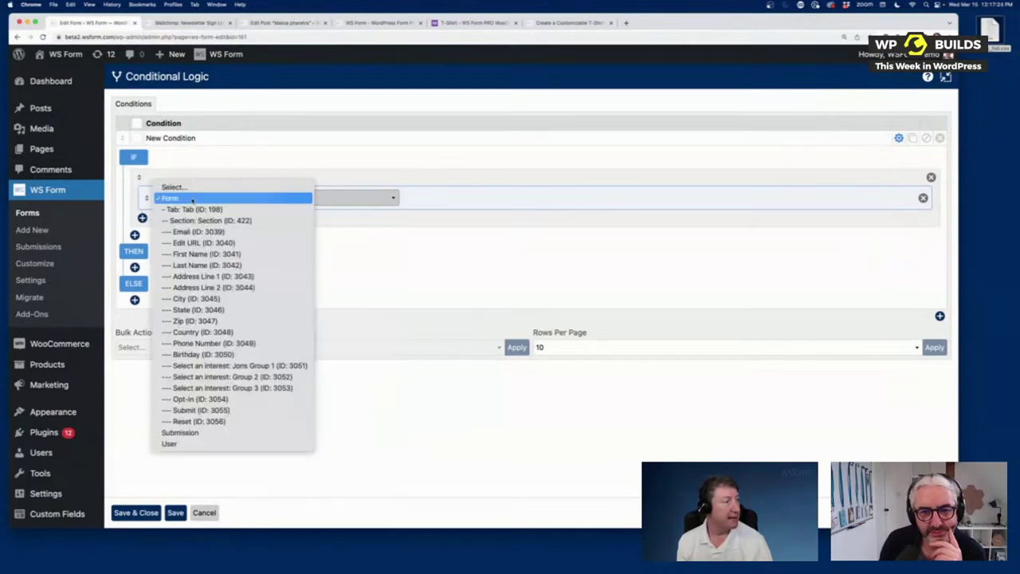
pyautogui.click(203, 220)
pyautogui.click(319, 201)
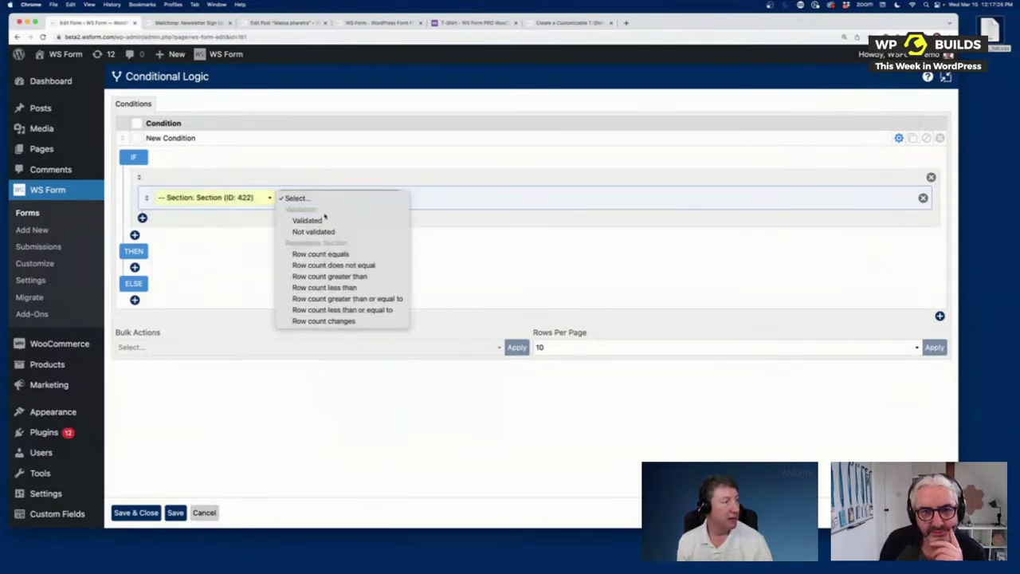
pyautogui.click(226, 197)
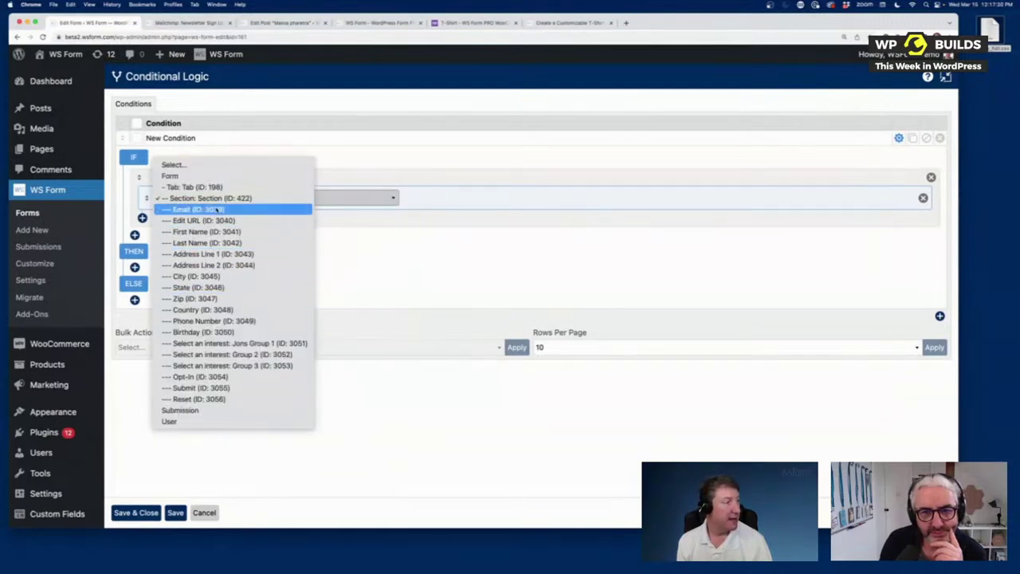
pyautogui.click(217, 209)
pyautogui.click(341, 199)
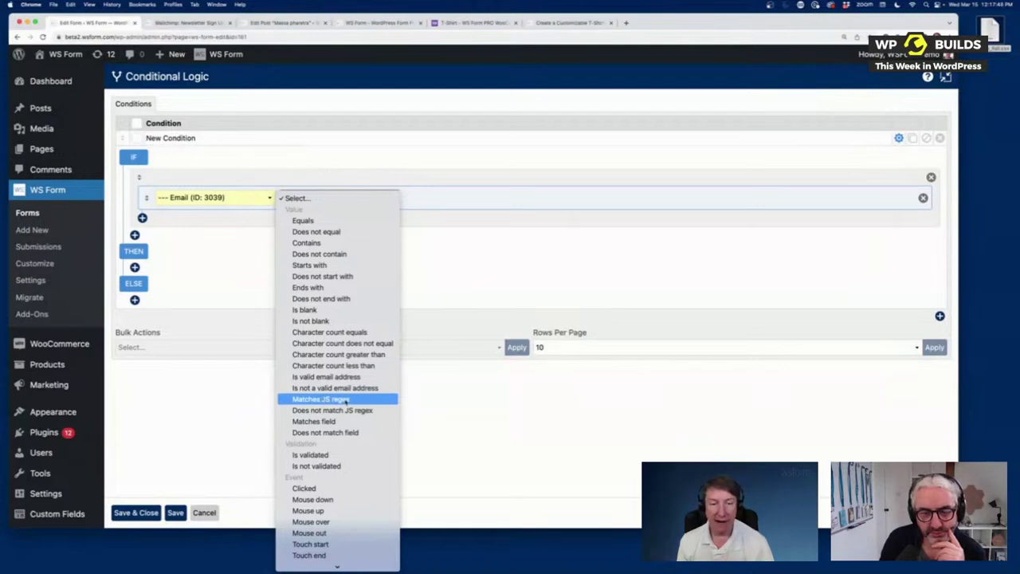
pyautogui.scroll(-3, 345, 400)
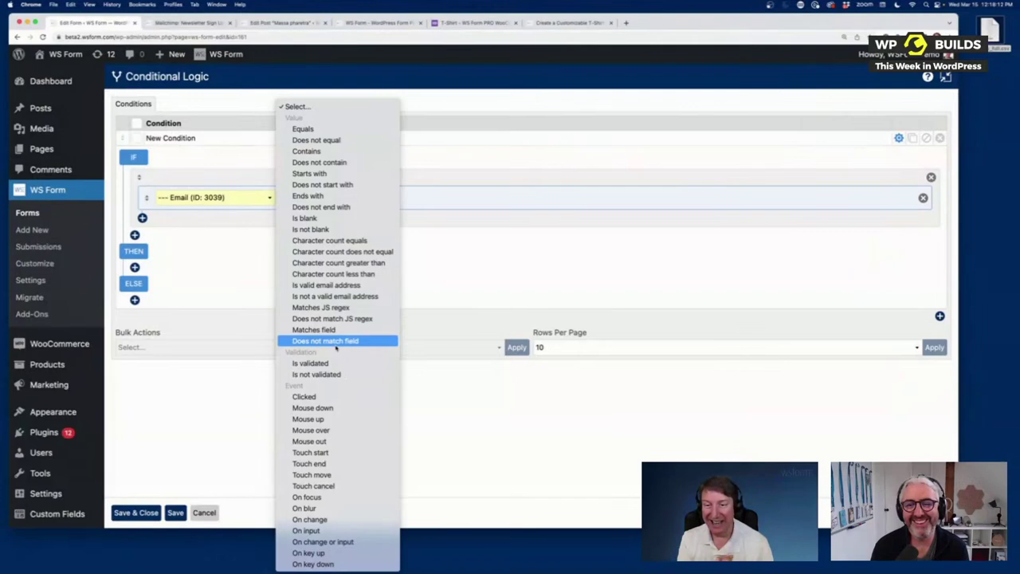
pyautogui.click(297, 129)
# Step: Set the condition to IF First Name Equals abc
pyautogui.click(204, 200)
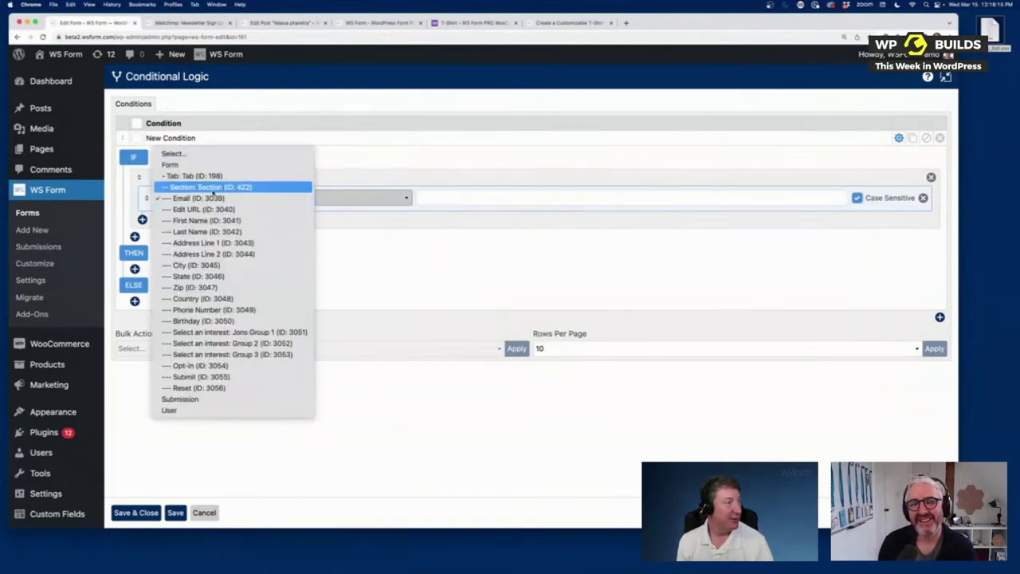
pyautogui.click(209, 220)
pyautogui.click(356, 201)
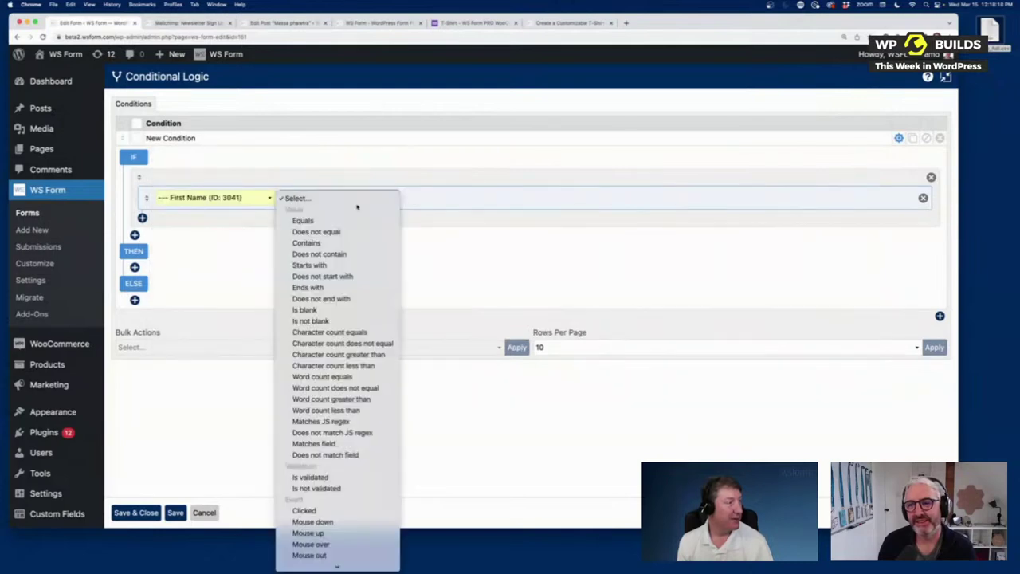
pyautogui.click(356, 219)
pyautogui.click(421, 200)
pyautogui.write('abc')
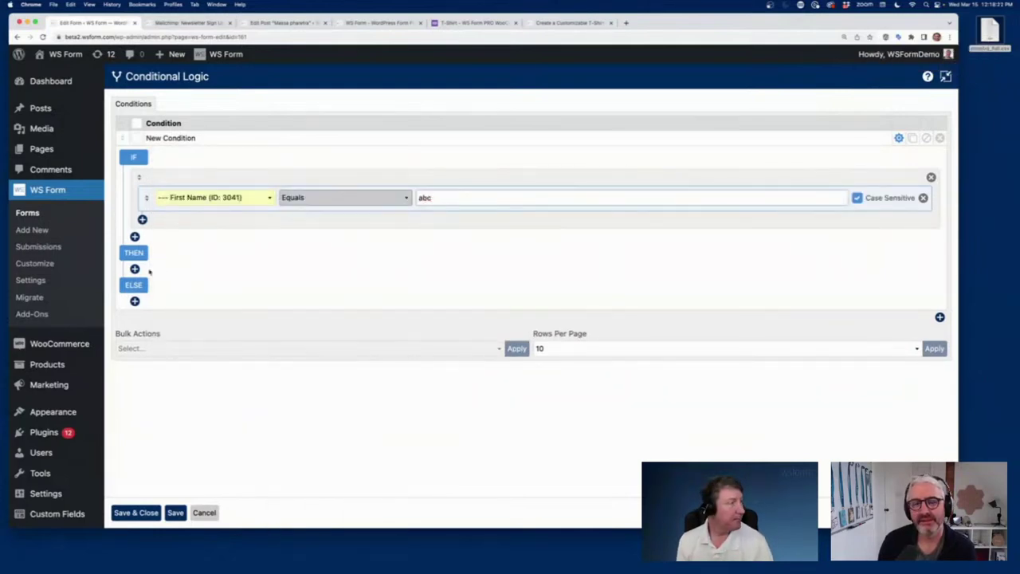
# Step: Add two THEN actions, the first setting Last Name's visibility to Visible
pyautogui.click(135, 270)
pyautogui.click(134, 297)
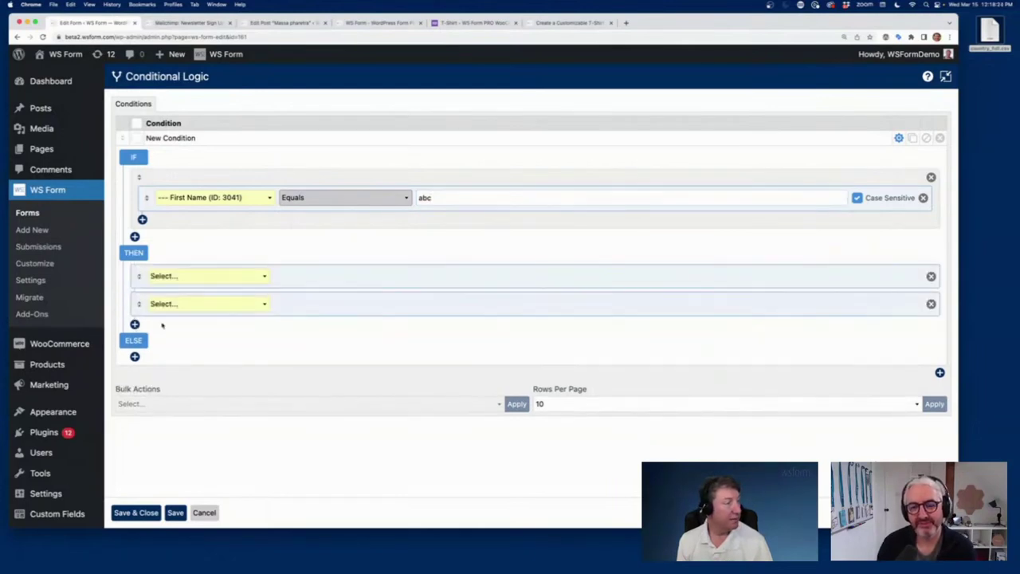
pyautogui.click(233, 282)
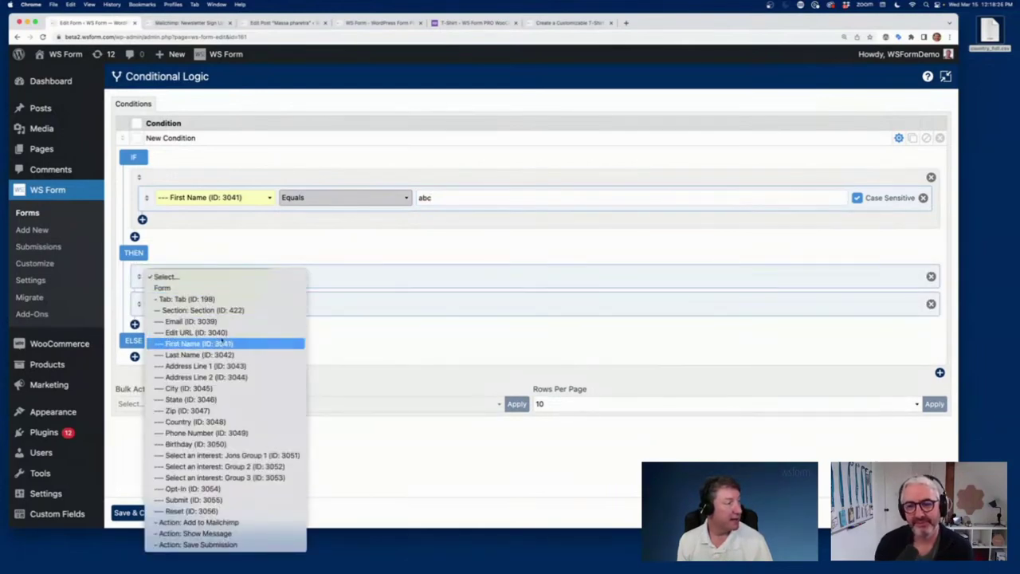
pyautogui.click(227, 354)
pyautogui.click(290, 279)
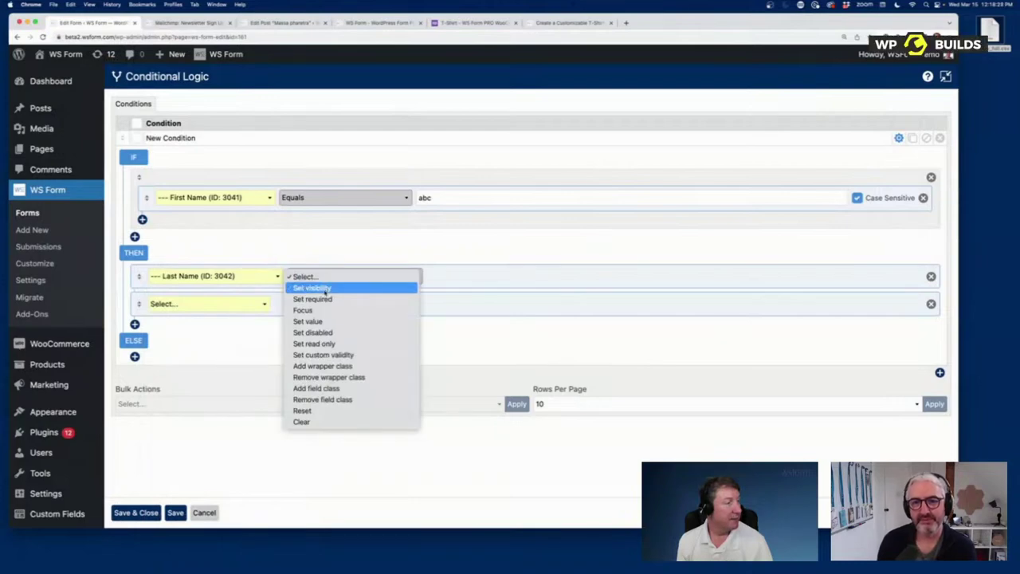
pyautogui.click(326, 289)
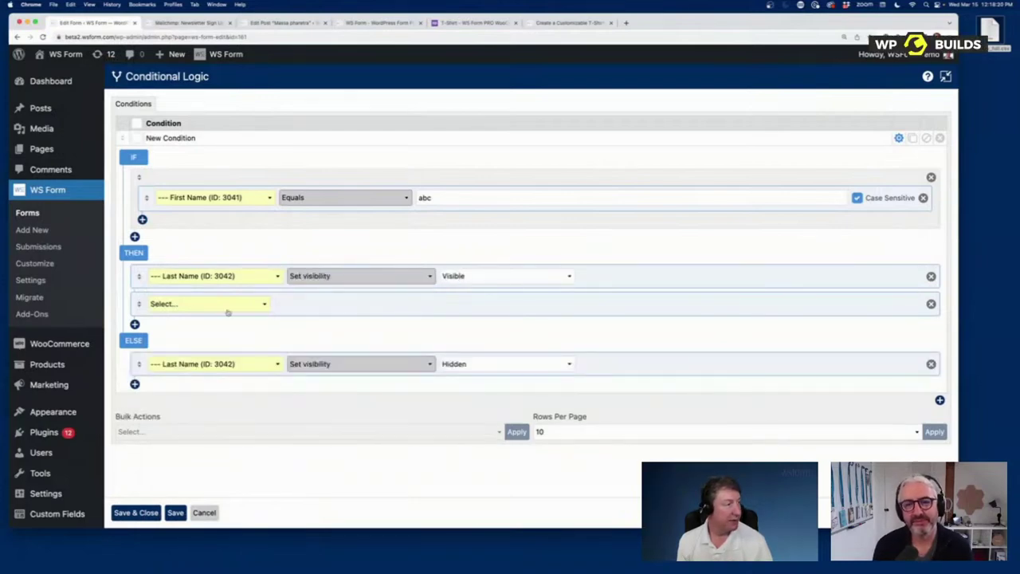
# Step: Make the second action set Address Line 1's value to cde, then save and close
pyautogui.click(228, 309)
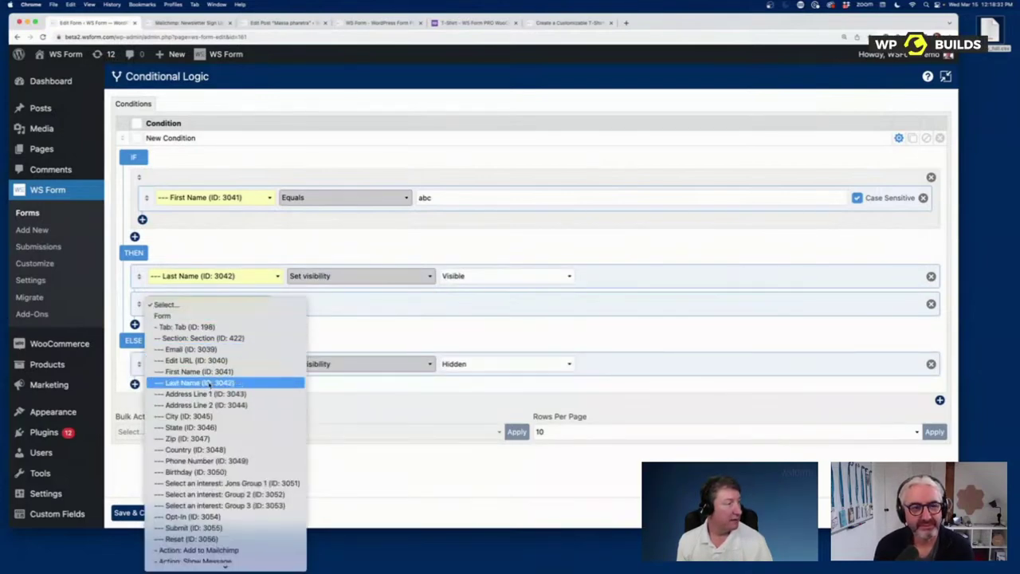
pyautogui.click(206, 394)
pyautogui.click(356, 305)
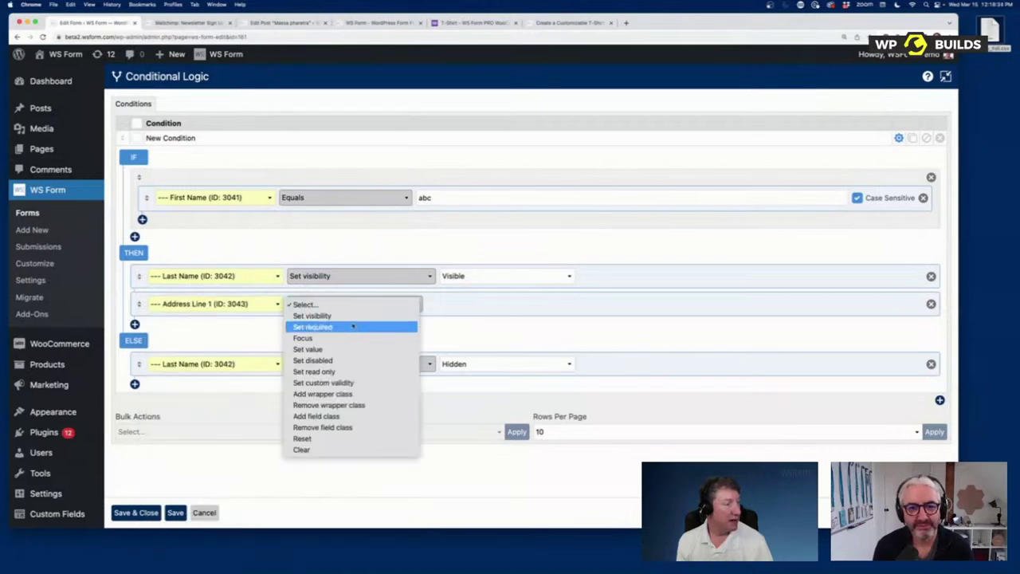
pyautogui.click(354, 348)
pyautogui.click(466, 301)
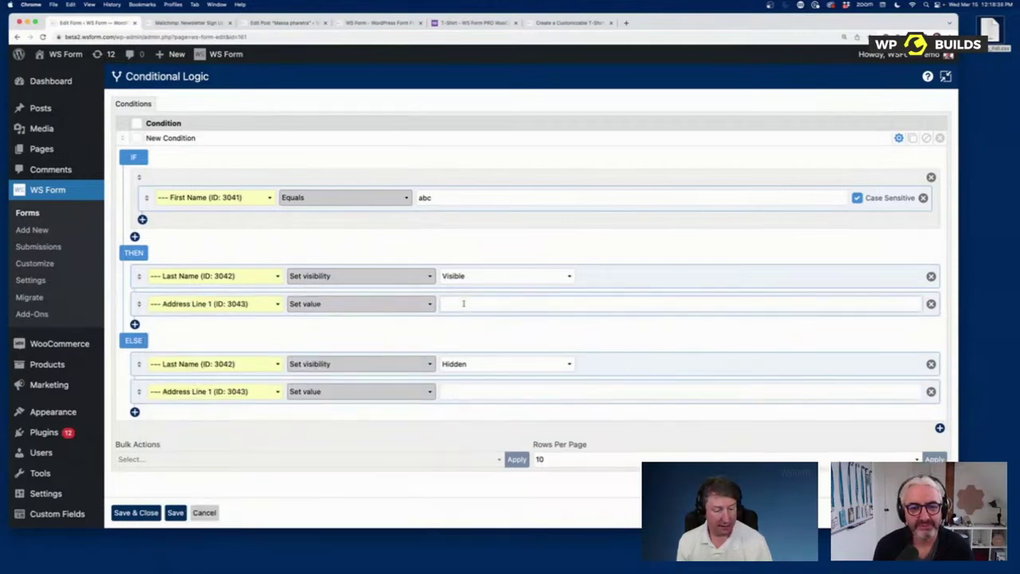
pyautogui.write('cde')
pyautogui.click(135, 512)
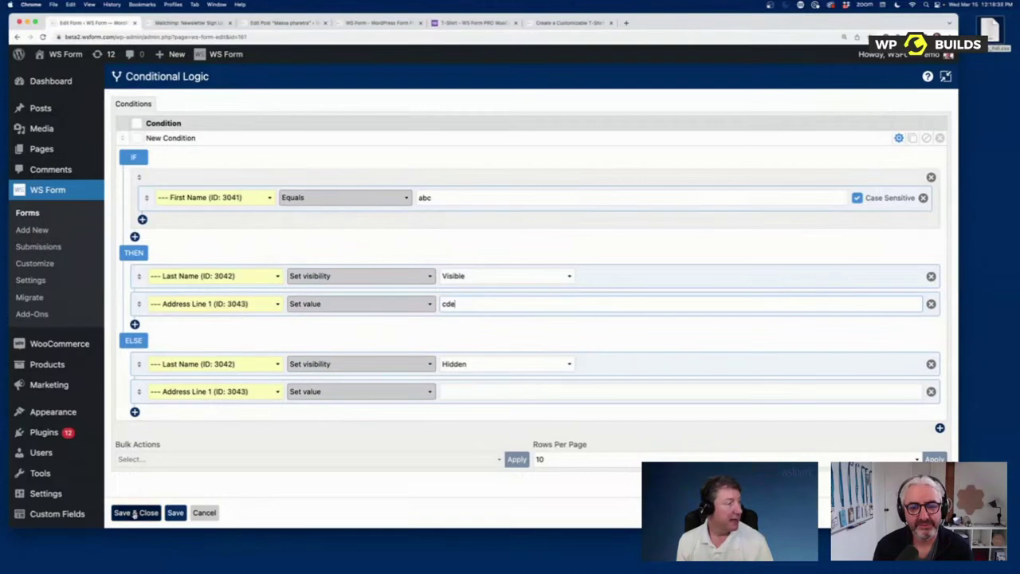
pyautogui.click(247, 80)
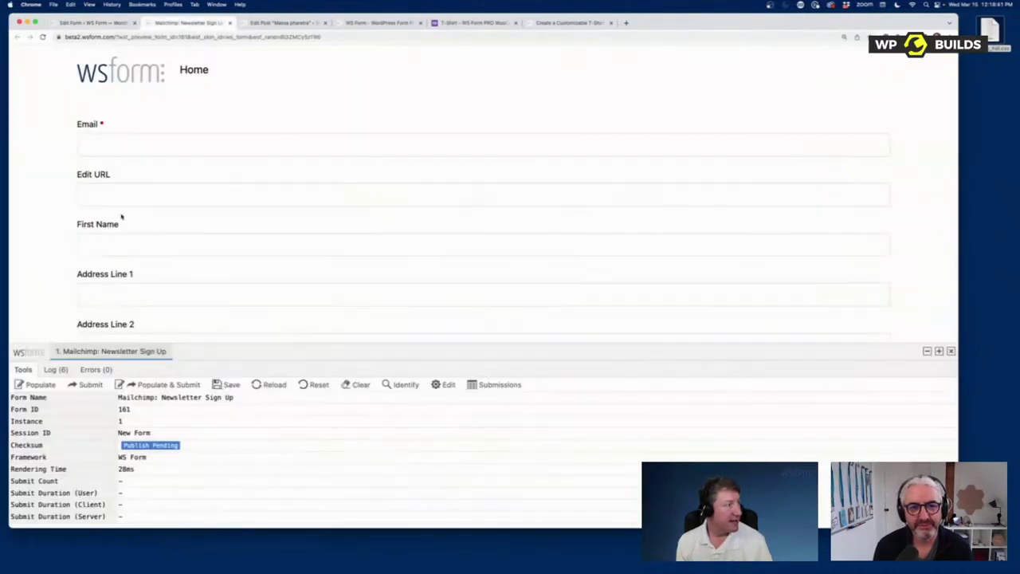
pyautogui.click(119, 243)
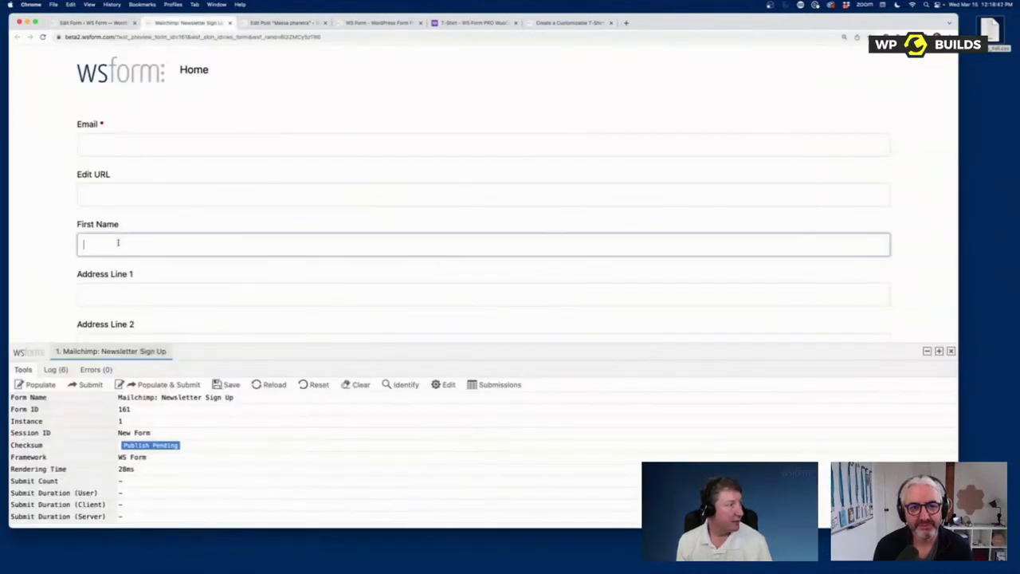
pyautogui.write('abc')
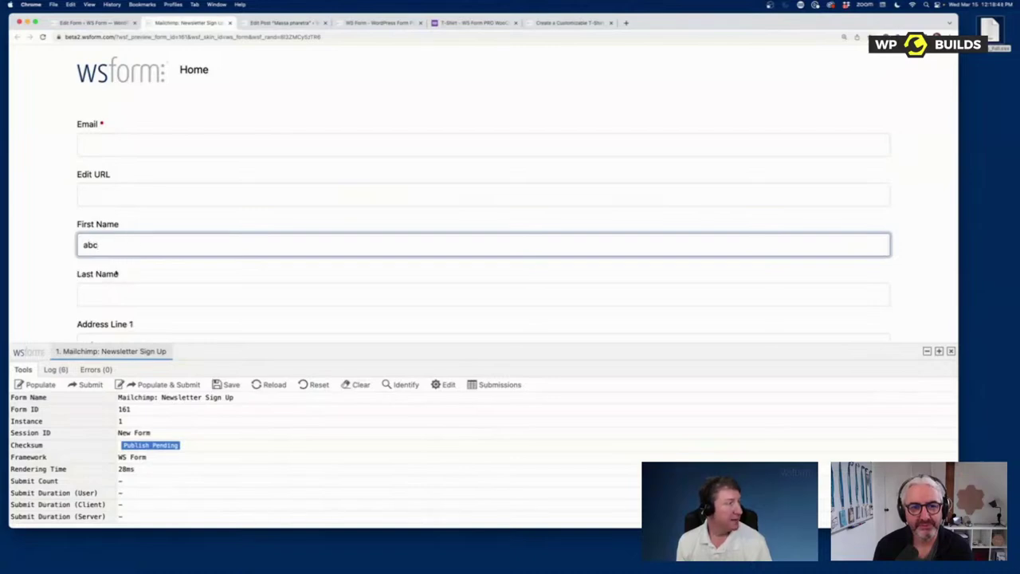
pyautogui.scroll(-1, 127, 302)
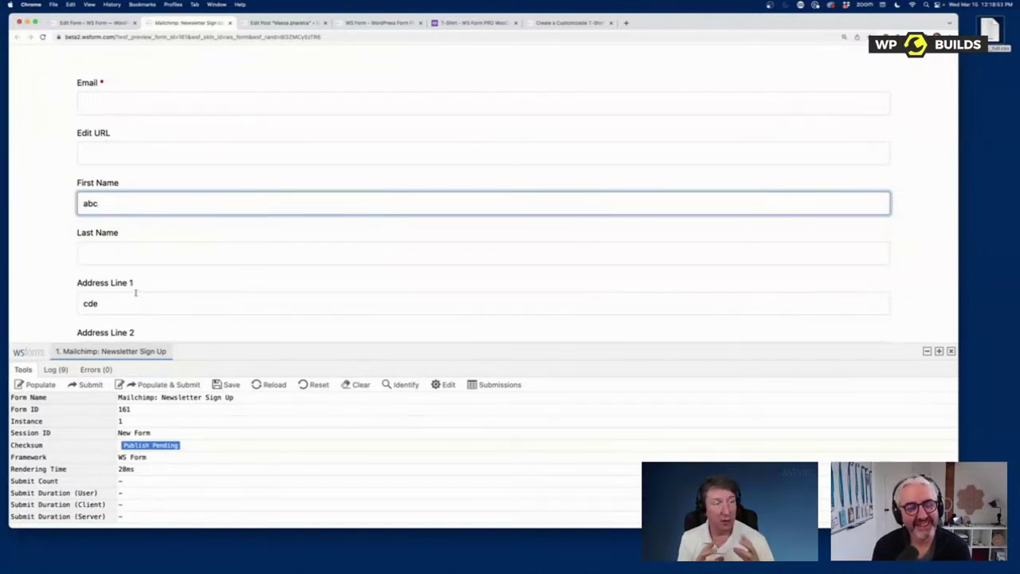
pyautogui.click(112, 22)
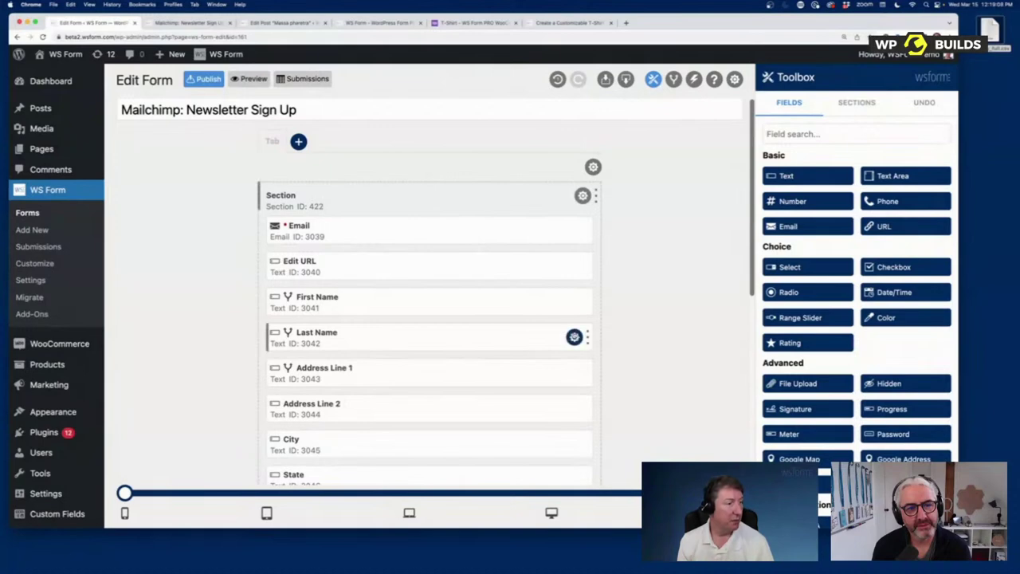
# Step: Set Last Name's default value to #text(#field(3041))
pyautogui.click(574, 336)
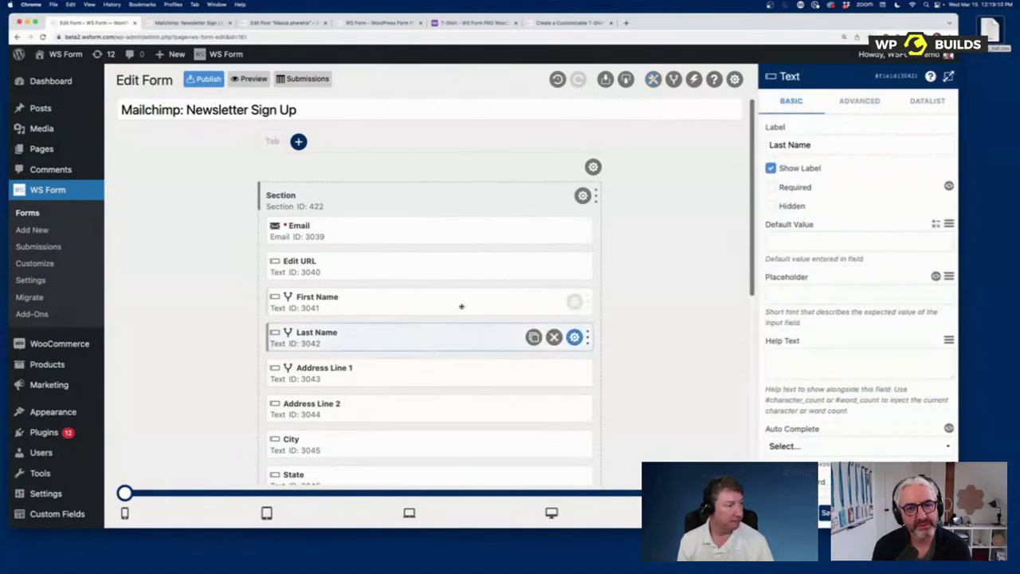
pyautogui.click(792, 238)
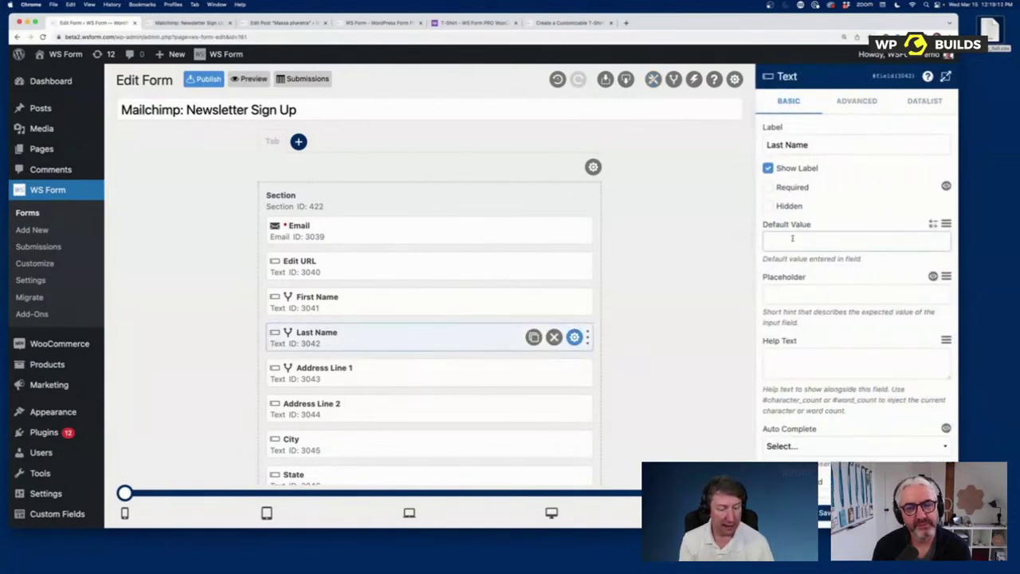
pyautogui.write('#text')
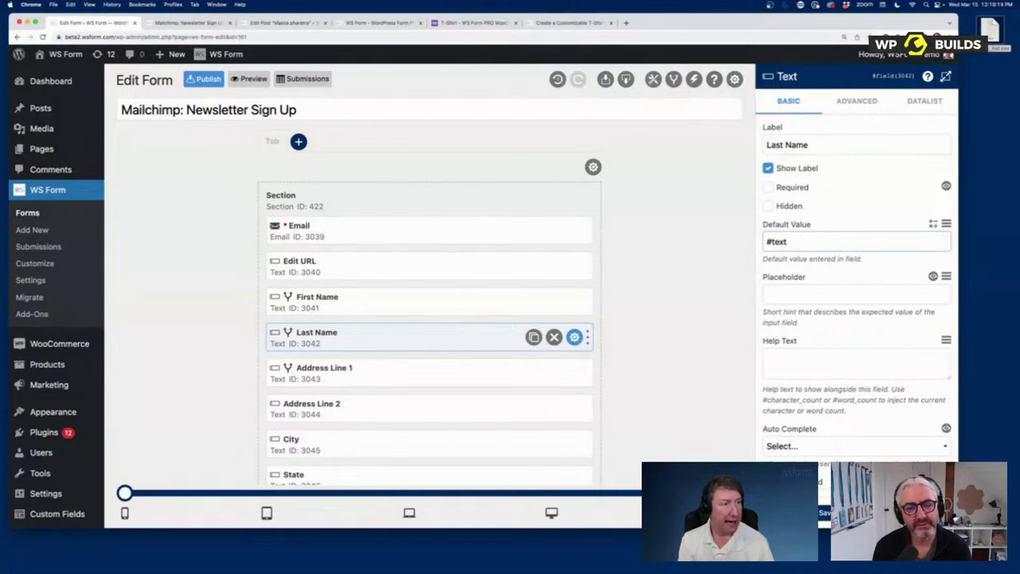
pyautogui.write('(#field')
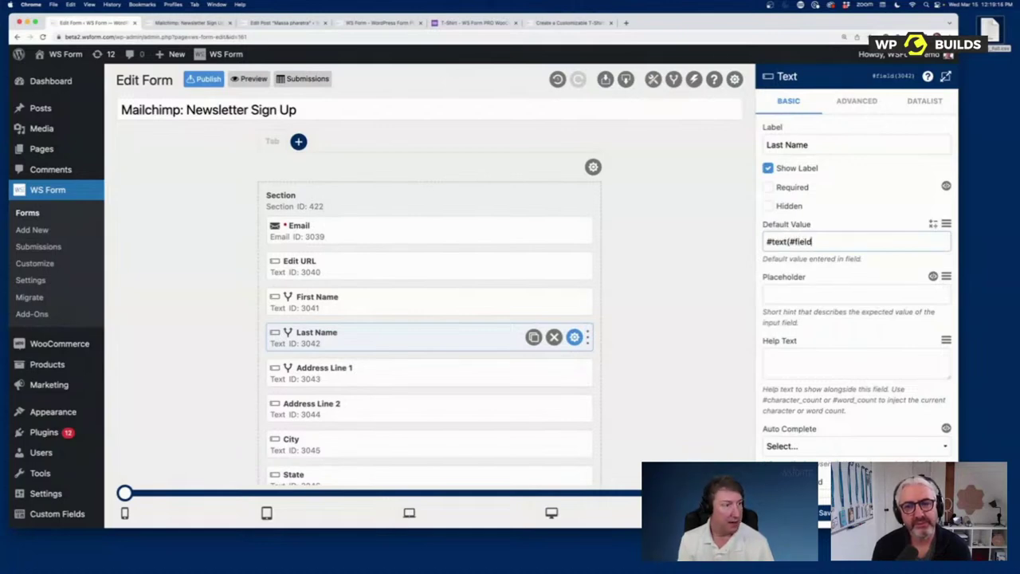
pyautogui.write('(3')
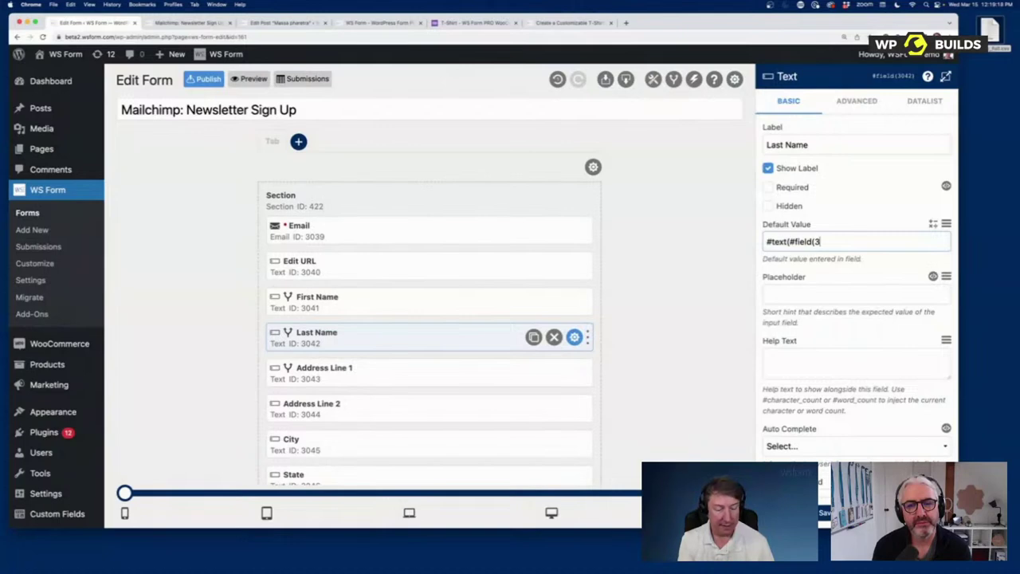
pyautogui.write('041))')
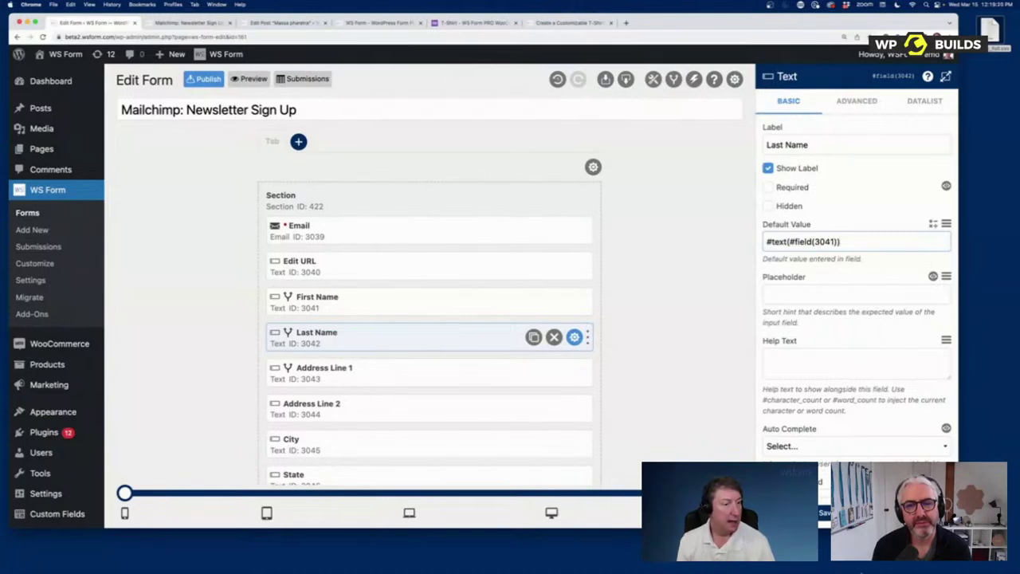
pyautogui.click(653, 79)
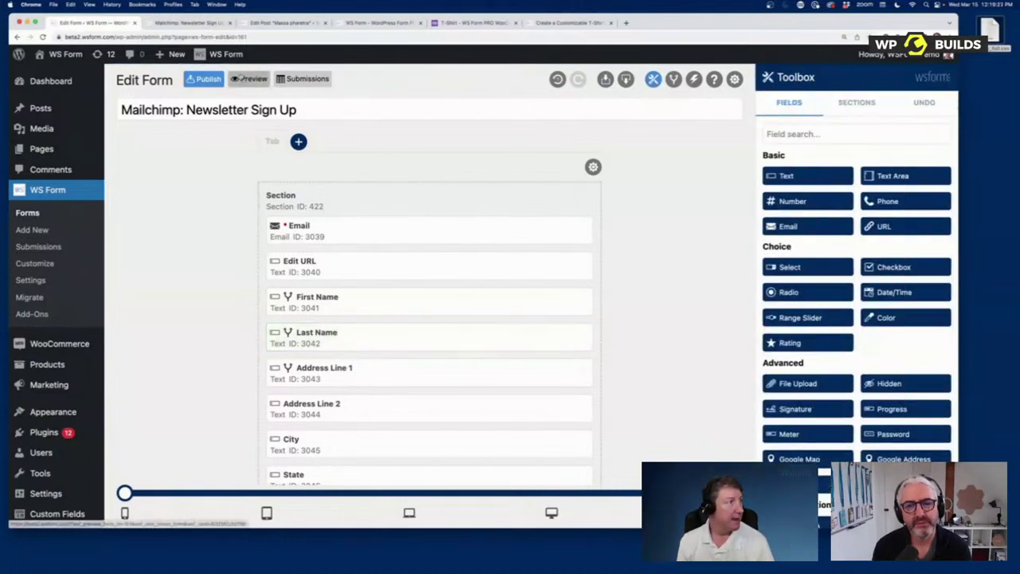
# Step: Preview the form and type 'ab' into First Name
pyautogui.click(251, 79)
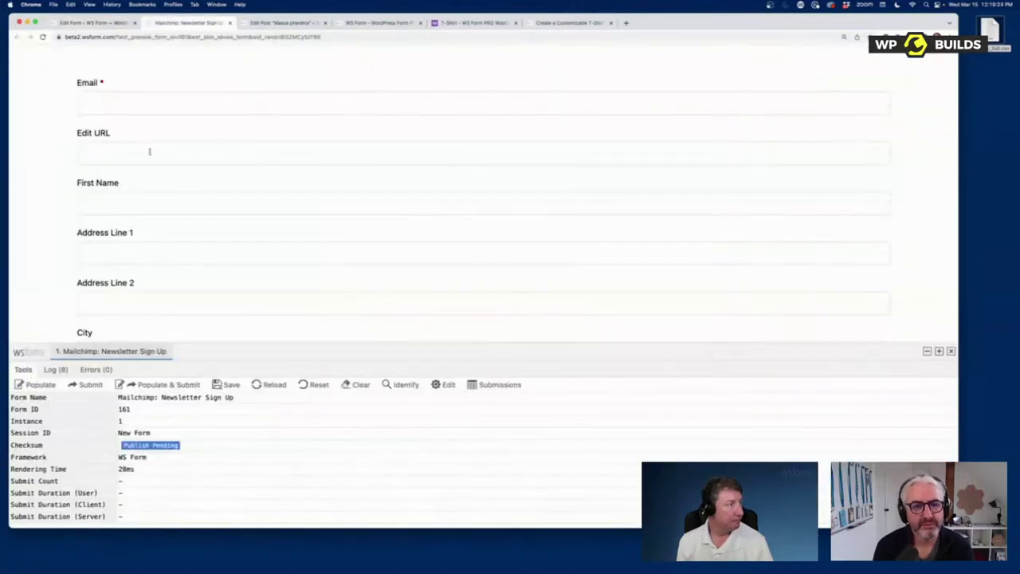
pyautogui.click(134, 207)
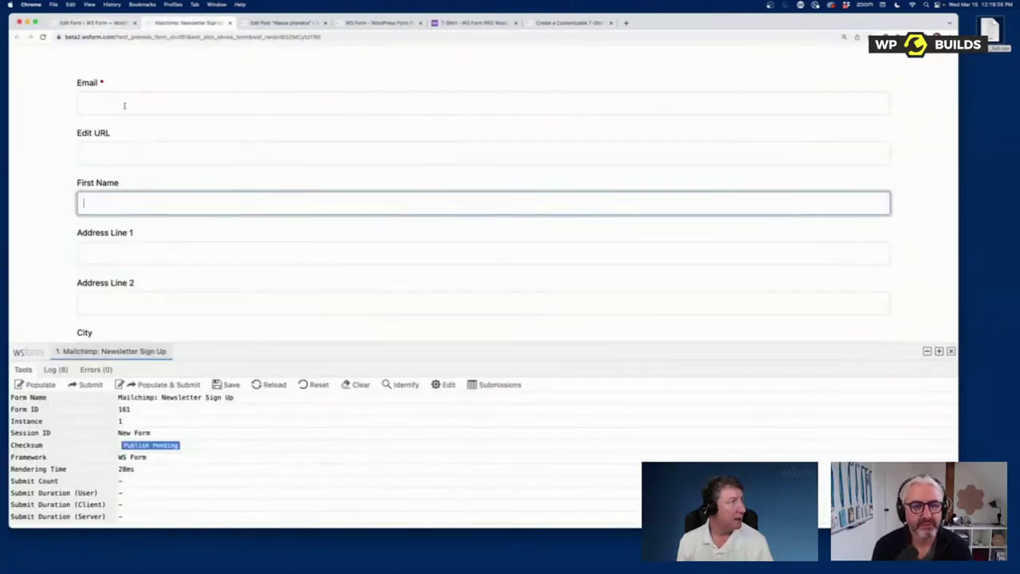
pyautogui.write('ab')
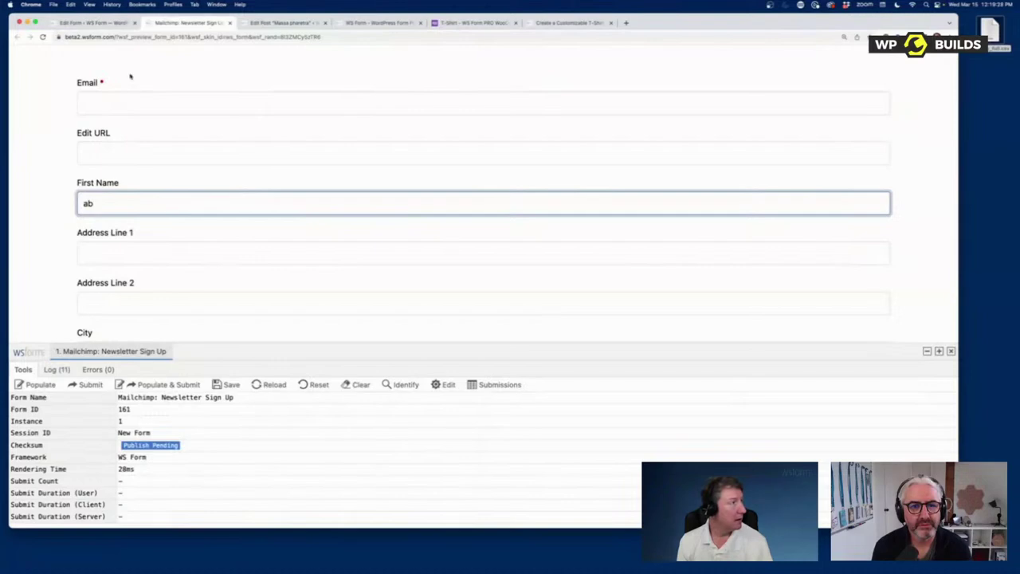
# Step: Delete the New Condition from Conditional Logic and return to the live preview
pyautogui.click(111, 23)
pyautogui.click(674, 79)
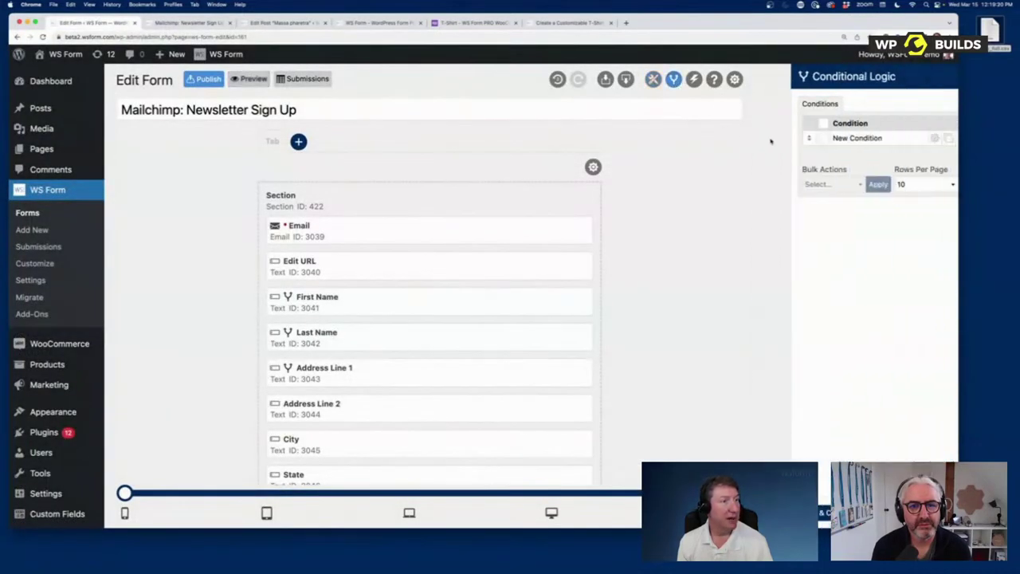
pyautogui.click(940, 138)
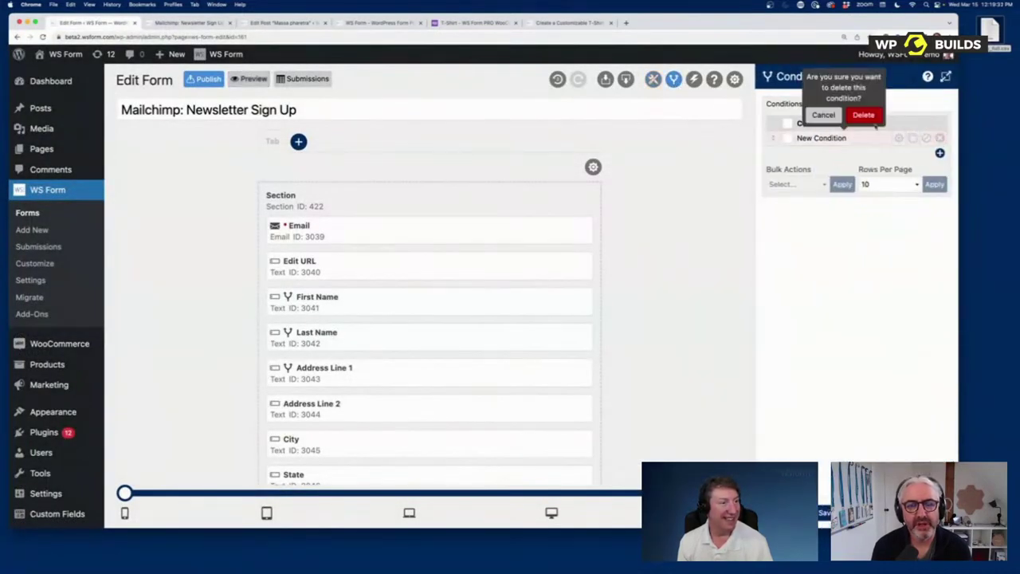
pyautogui.click(863, 114)
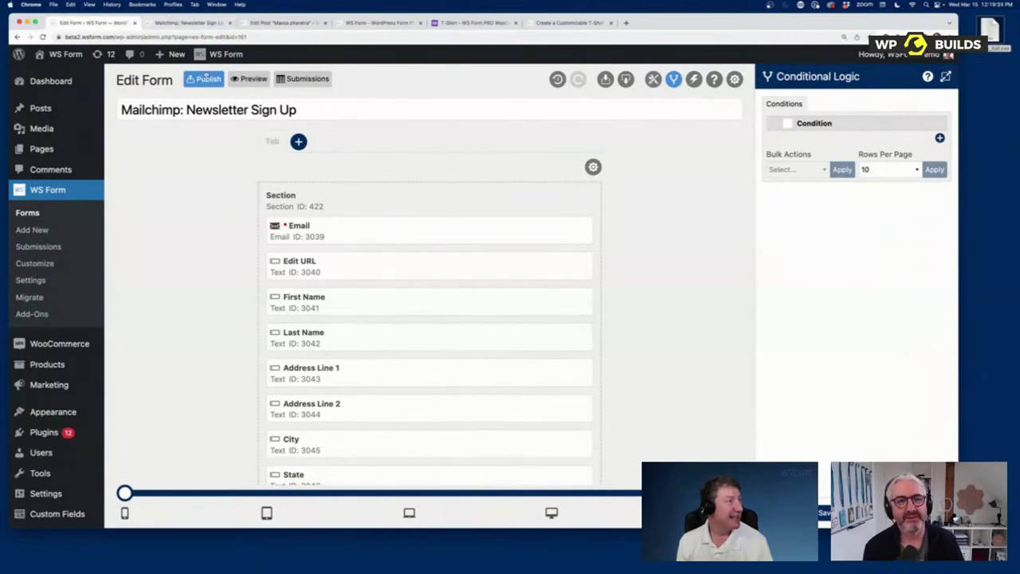
pyautogui.click(249, 78)
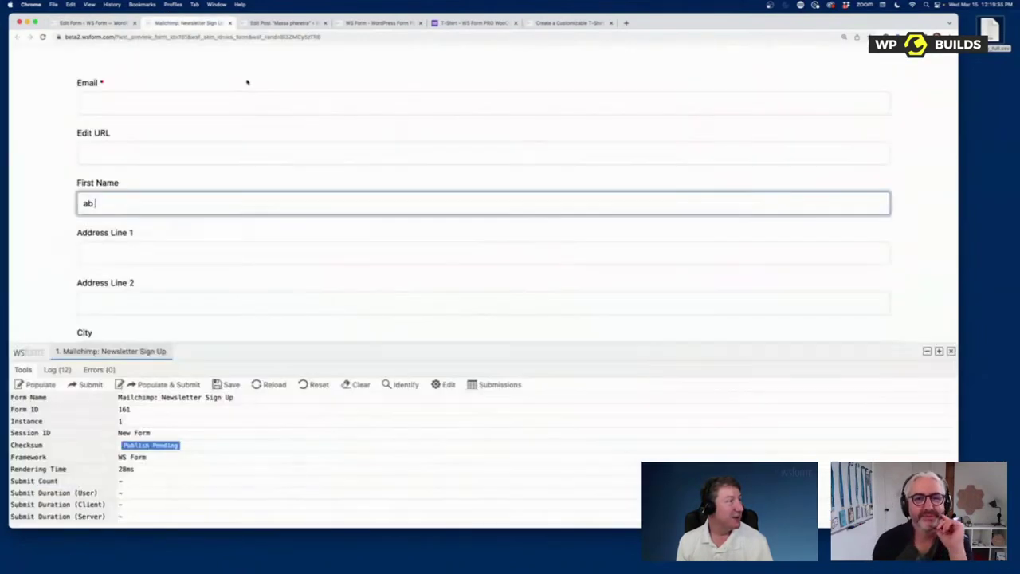
# Step: Type test text into the preview's First Name to confirm it mirrors into Last Name
pyautogui.click(148, 205)
pyautogui.write('sdfsdfsdffsdsdfsdfs')
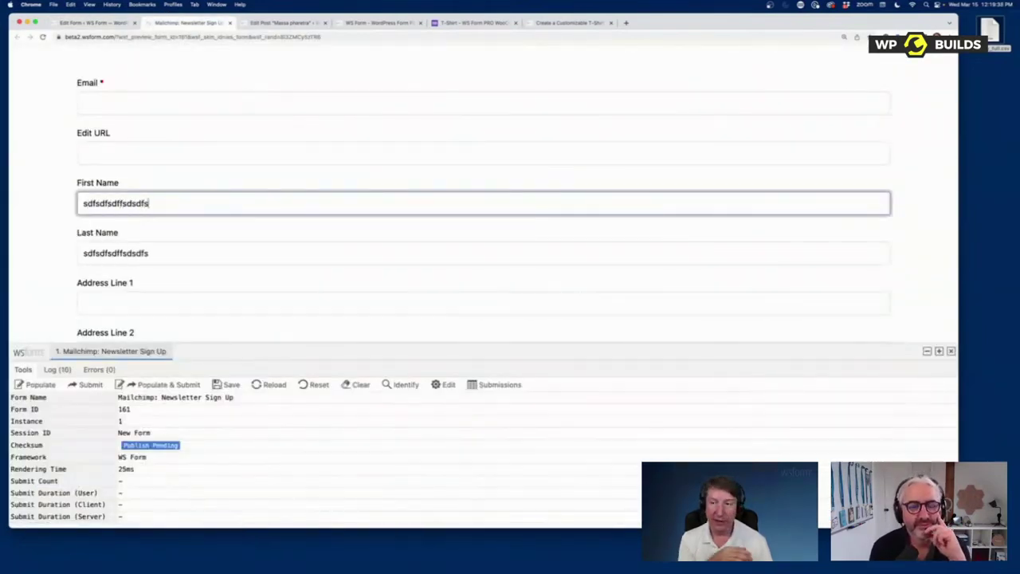
pyautogui.press('BackSpace')
pyautogui.press('BackSpace')
pyautogui.press('BackSpace')
pyautogui.press('BackSpace')
pyautogui.press('BackSpace')
pyautogui.press('BackSpace')
pyautogui.press('BackSpace')
pyautogui.press('BackSpace')
pyautogui.press('BackSpace')
pyautogui.press('BackSpace')
pyautogui.press('BackSpace')
pyautogui.press('BackSpace')
pyautogui.press('BackSpace')
pyautogui.press('BackSpace')
pyautogui.press('BackSpace')
pyautogui.press('BackSpace')
pyautogui.press('BackSpace')
pyautogui.press('BackSpace')
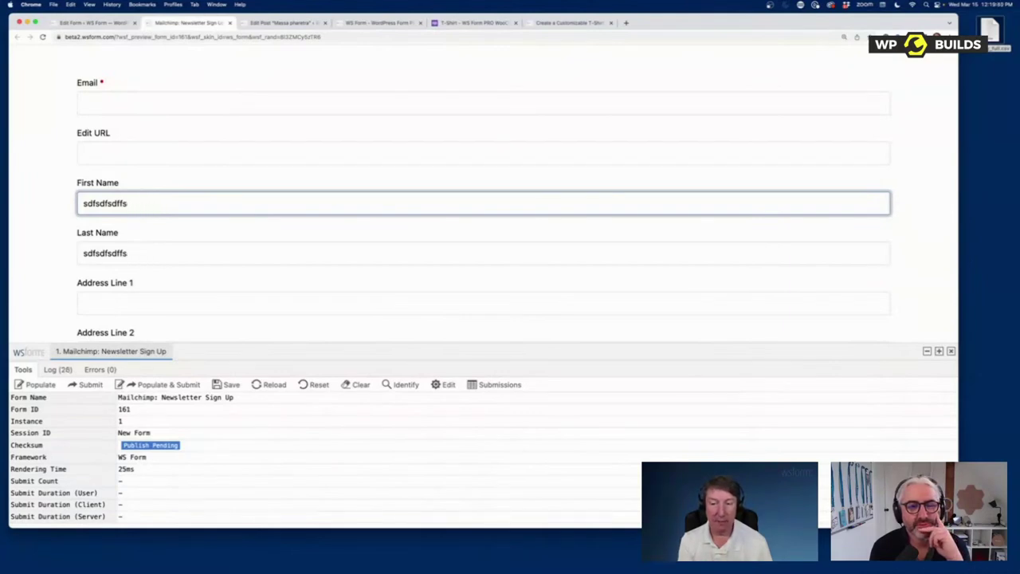
pyautogui.write('dfsffd')
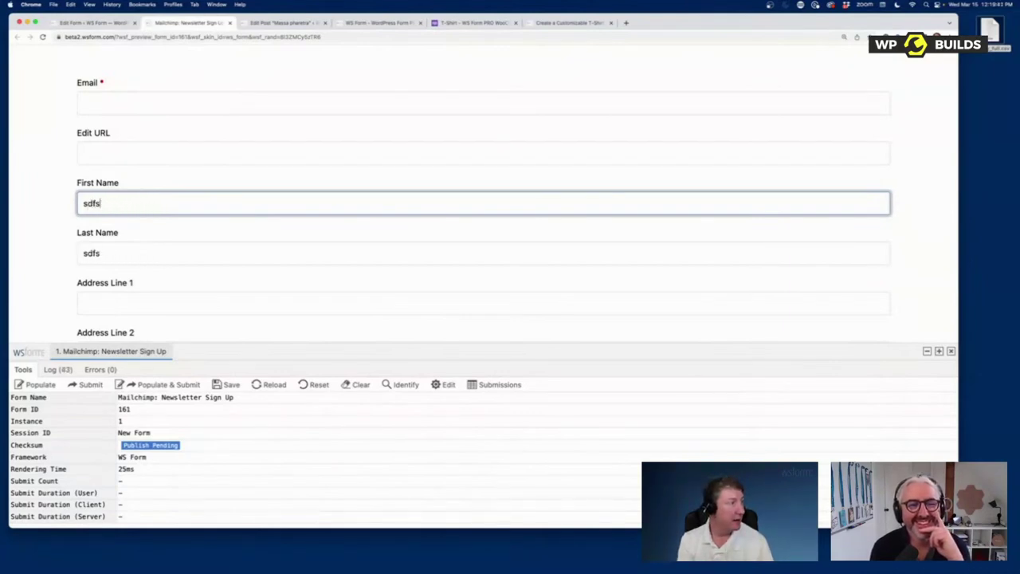
pyautogui.click(93, 23)
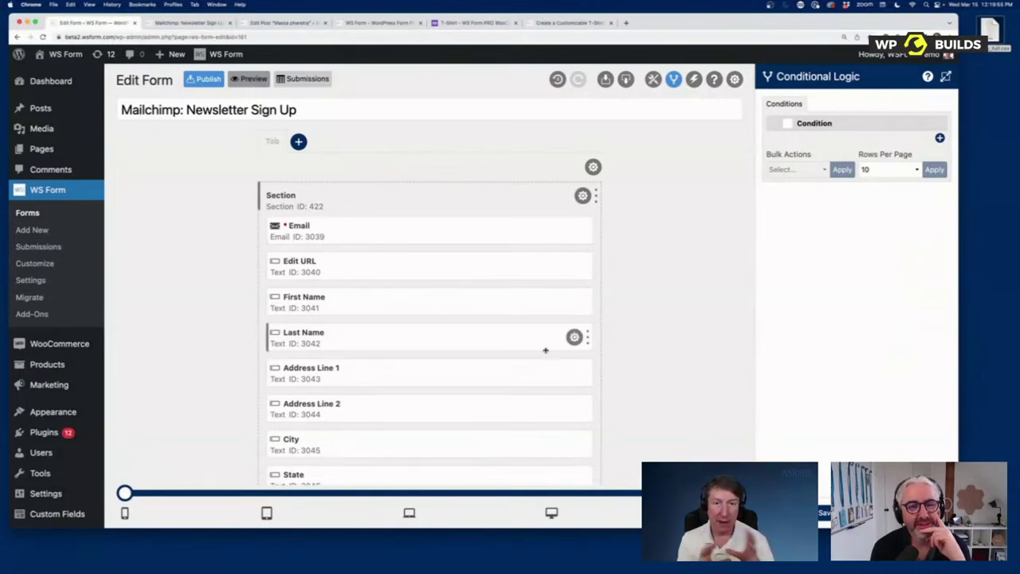
# Step: Add a fourth New Action to the form's Actions and list the action types
pyautogui.click(693, 80)
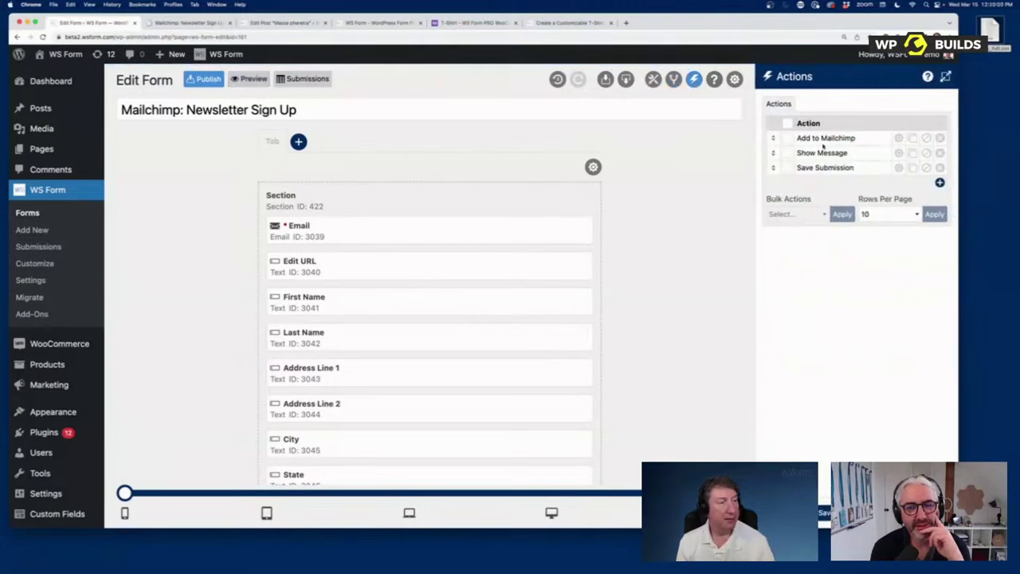
pyautogui.click(940, 184)
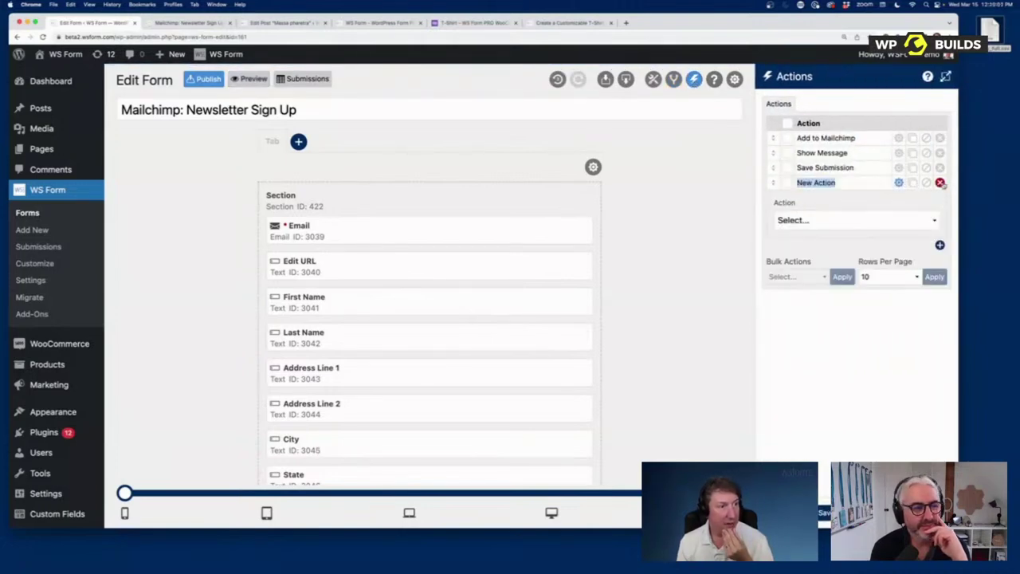
pyautogui.click(899, 216)
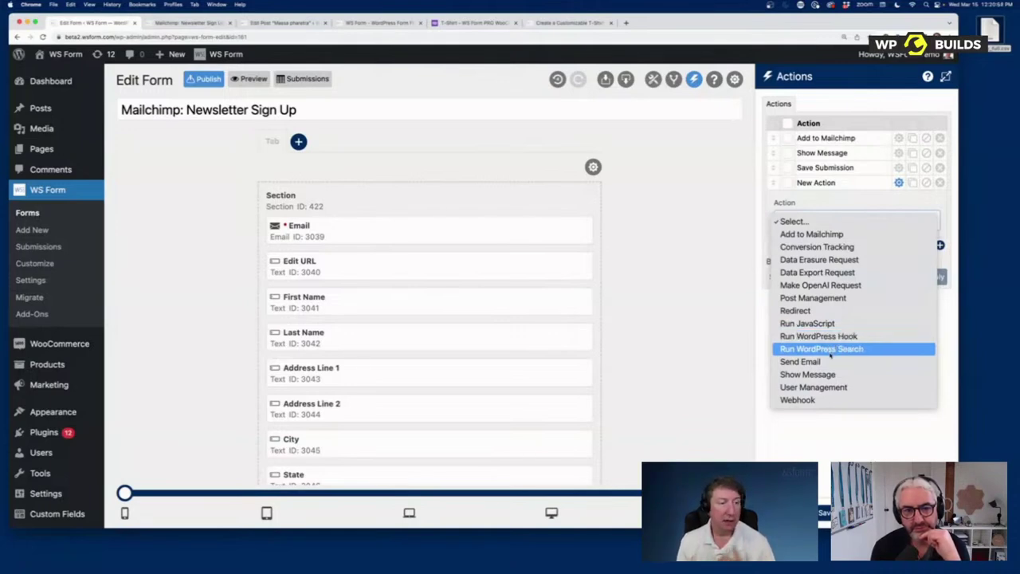
# Step: Make the new action Send Email with a second To recipient and Round Robin enabled
pyautogui.click(829, 361)
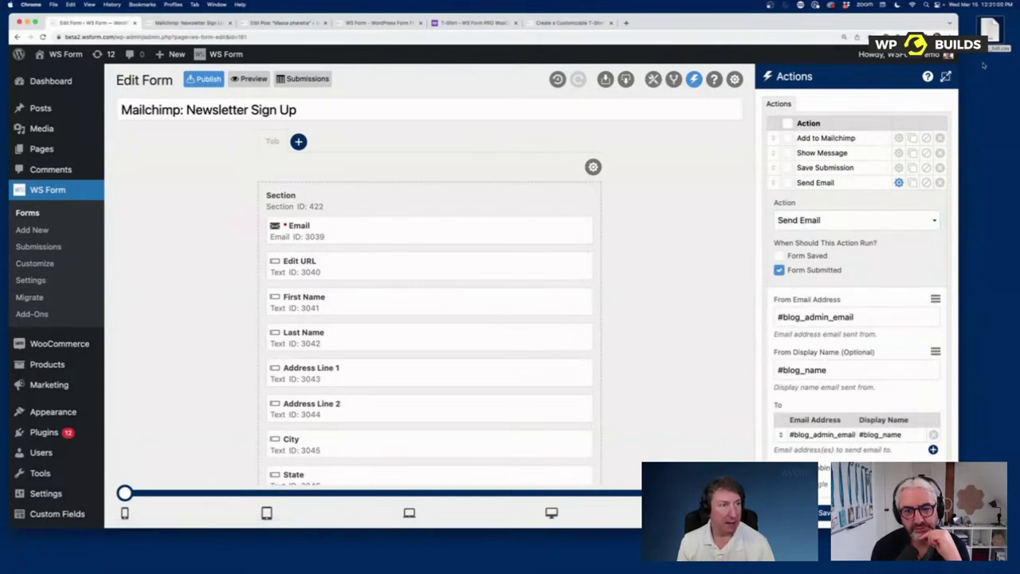
pyautogui.click(946, 76)
pyautogui.scroll(-5, 785, 205)
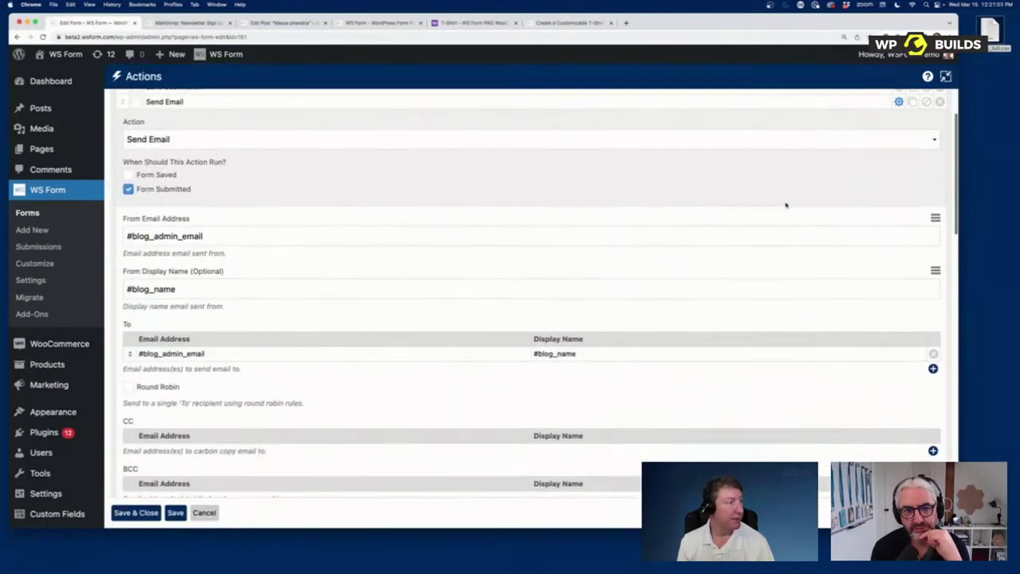
pyautogui.scroll(3, 785, 205)
pyautogui.scroll(1, 786, 204)
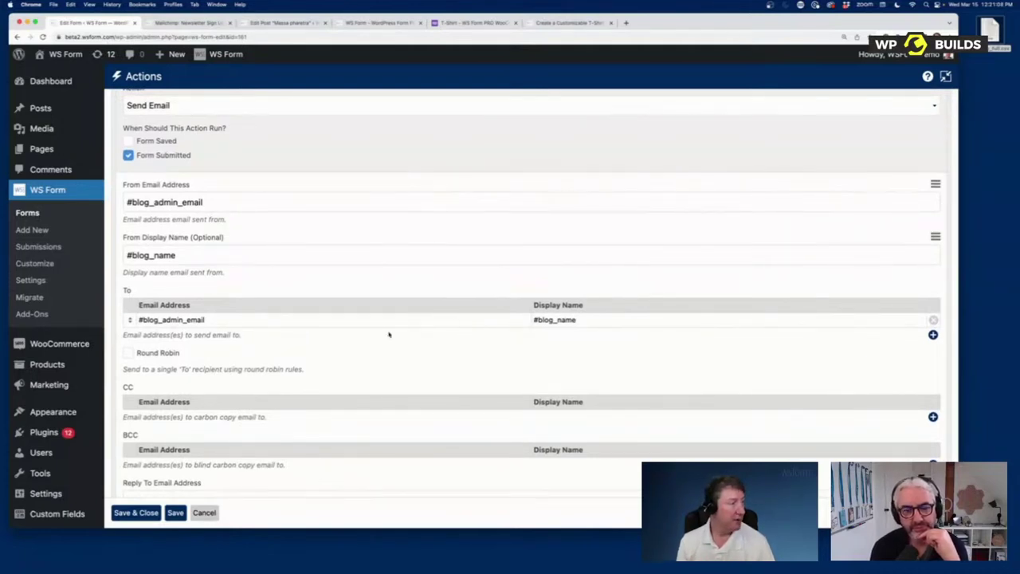
pyautogui.click(933, 335)
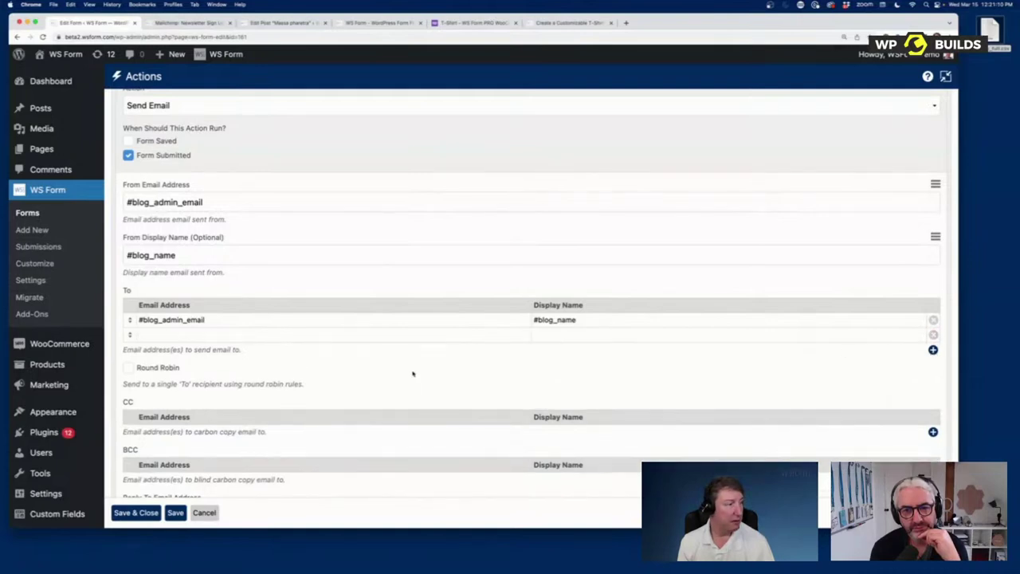
pyautogui.click(171, 367)
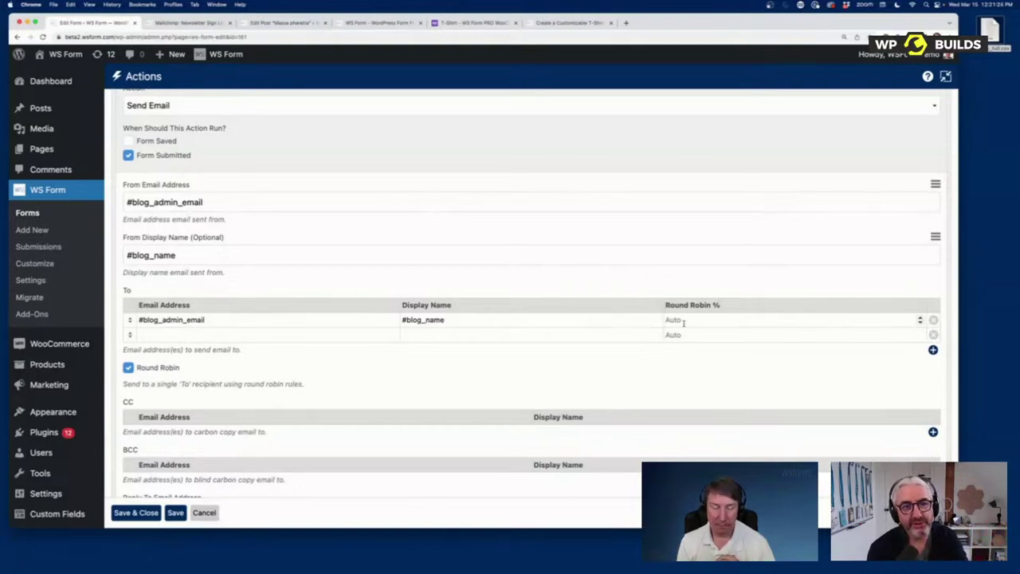
# Step: Add a third To recipient and weight the three recipients 50, 25 and 25
pyautogui.click(932, 349)
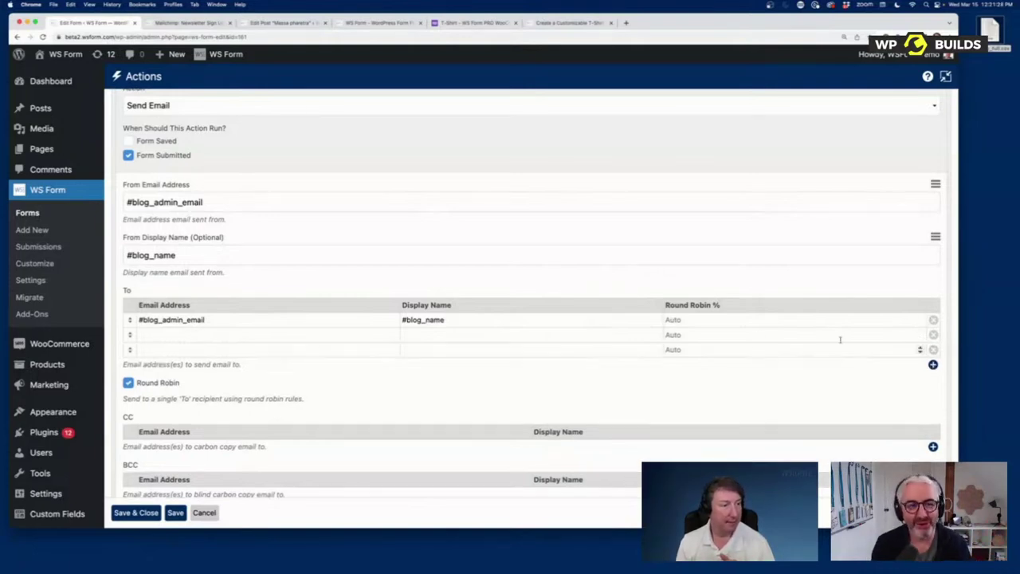
pyautogui.click(726, 320)
pyautogui.write('50')
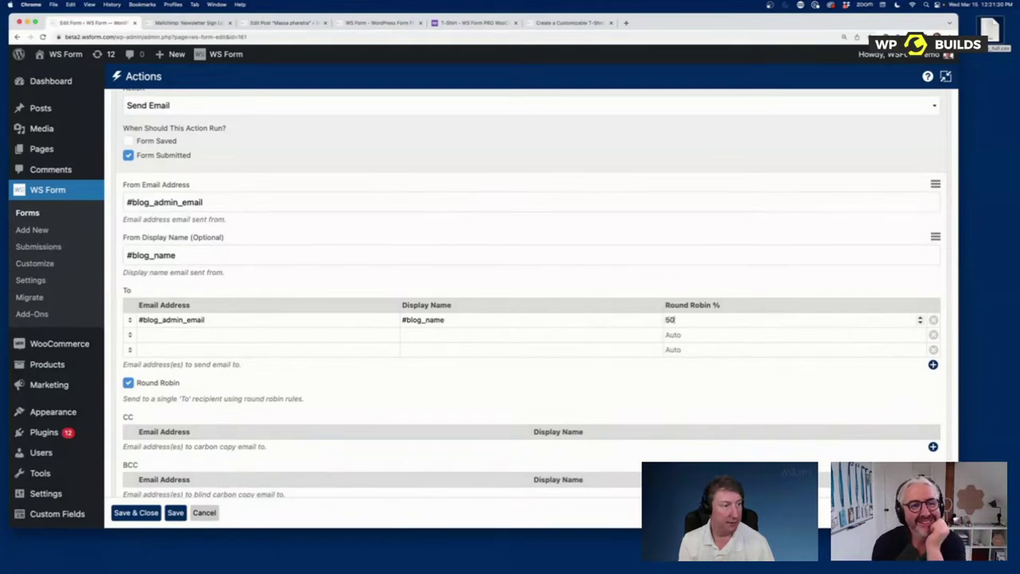
pyautogui.click(694, 335)
pyautogui.write('25')
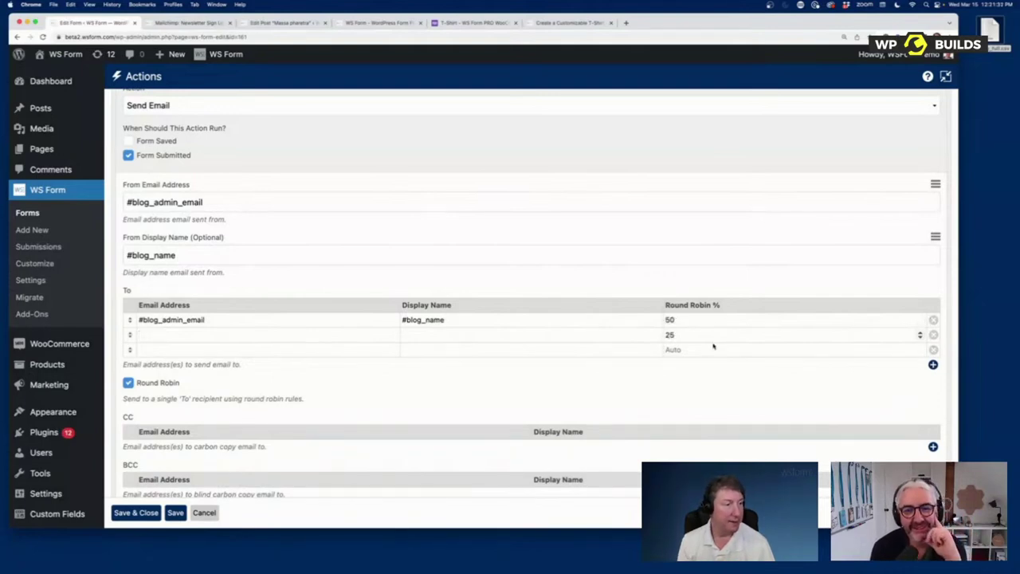
pyautogui.click(712, 349)
pyautogui.write('25')
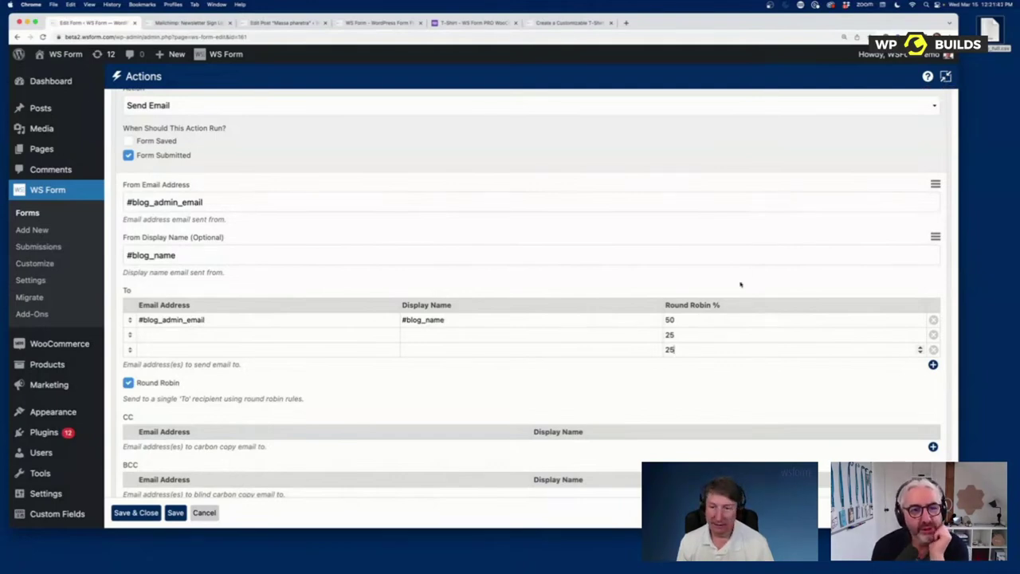
pyautogui.scroll(-4, 741, 284)
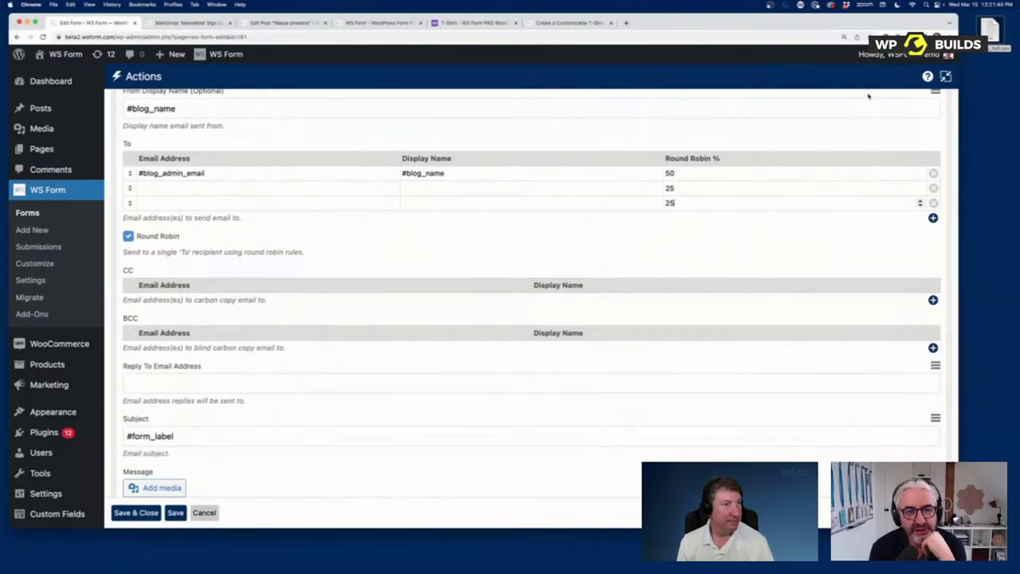
pyautogui.click(945, 76)
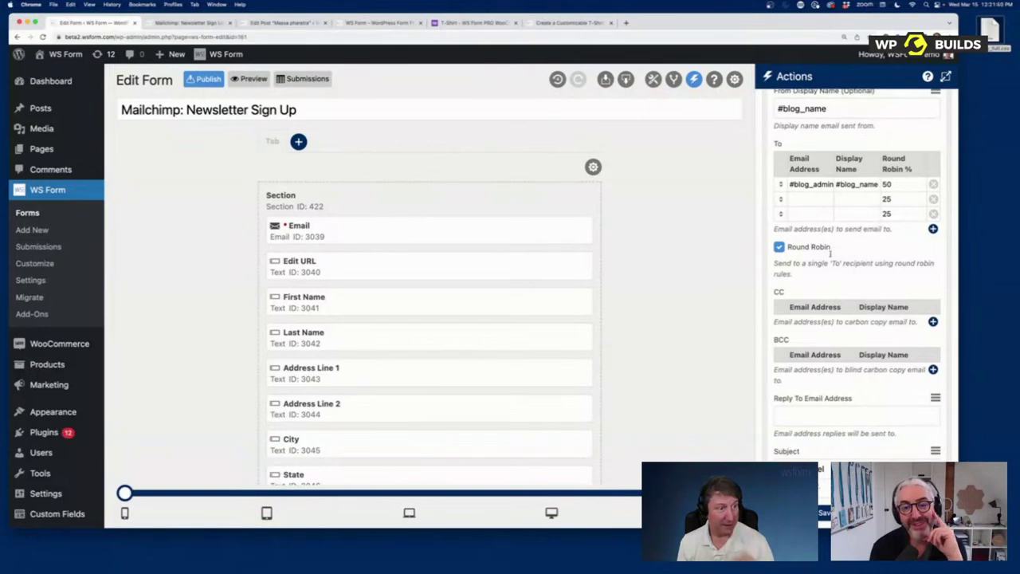
# Step: Drag a Select field from the Toolbox to the top of the section, above Email
pyautogui.scroll(7, 828, 454)
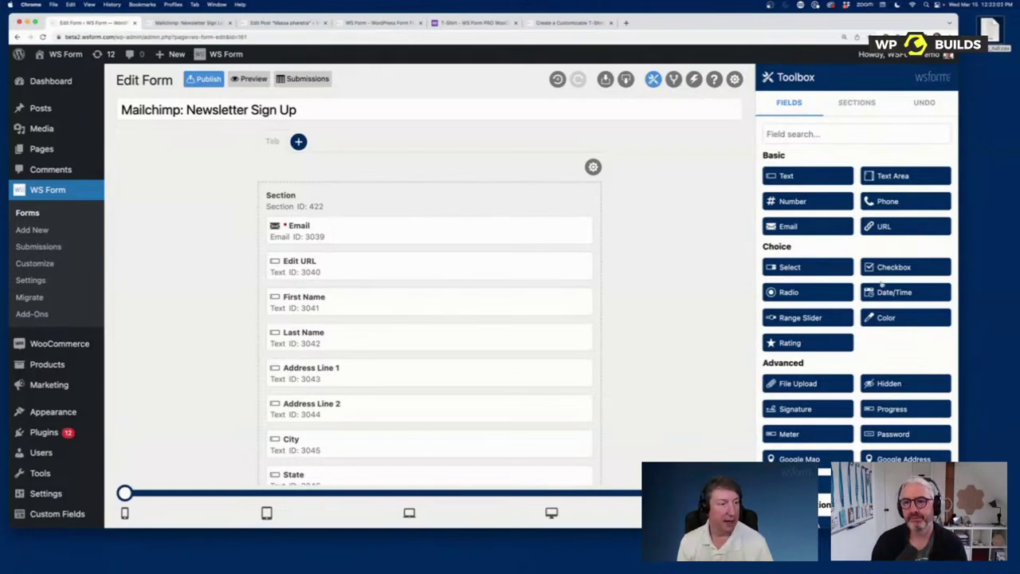
pyautogui.scroll(-3, 887, 398)
pyautogui.scroll(2, 814, 267)
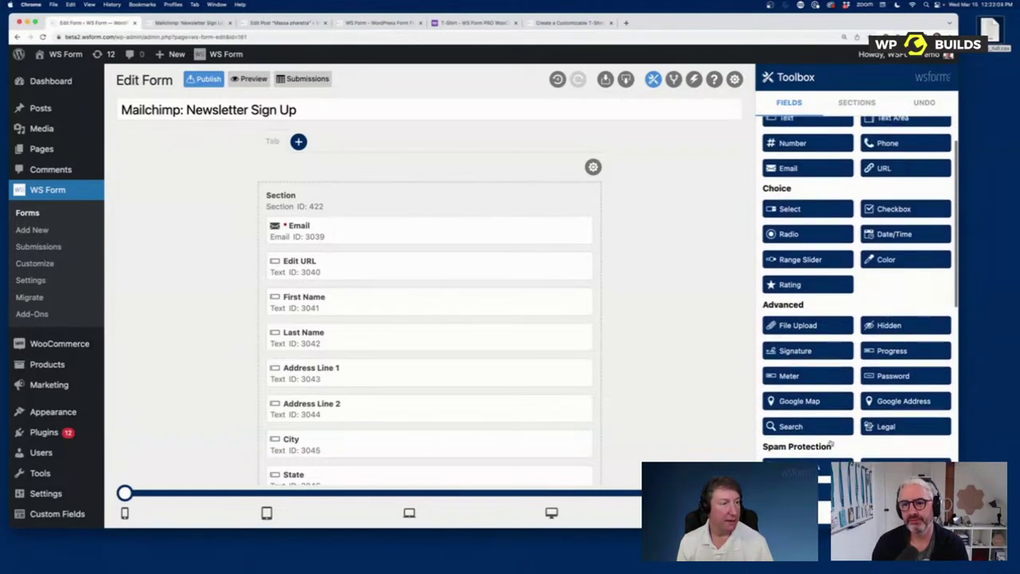
pyautogui.scroll(1, 814, 267)
pyautogui.moveTo(815, 267); pyautogui.dragTo(335, 227)
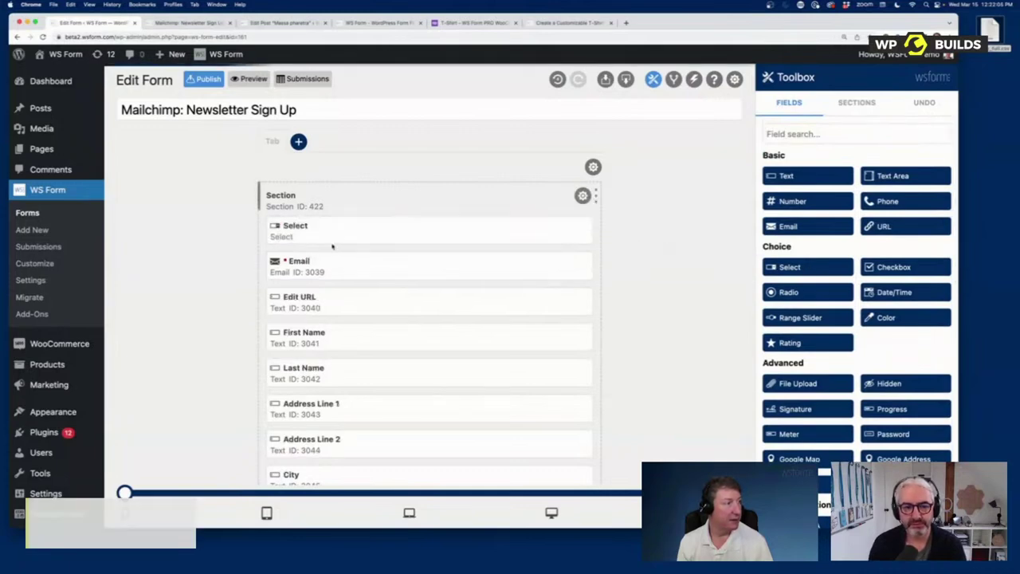
# Step: Open the new Select field's settings, leaving Required off and Auto Complete unset
pyautogui.click(574, 230)
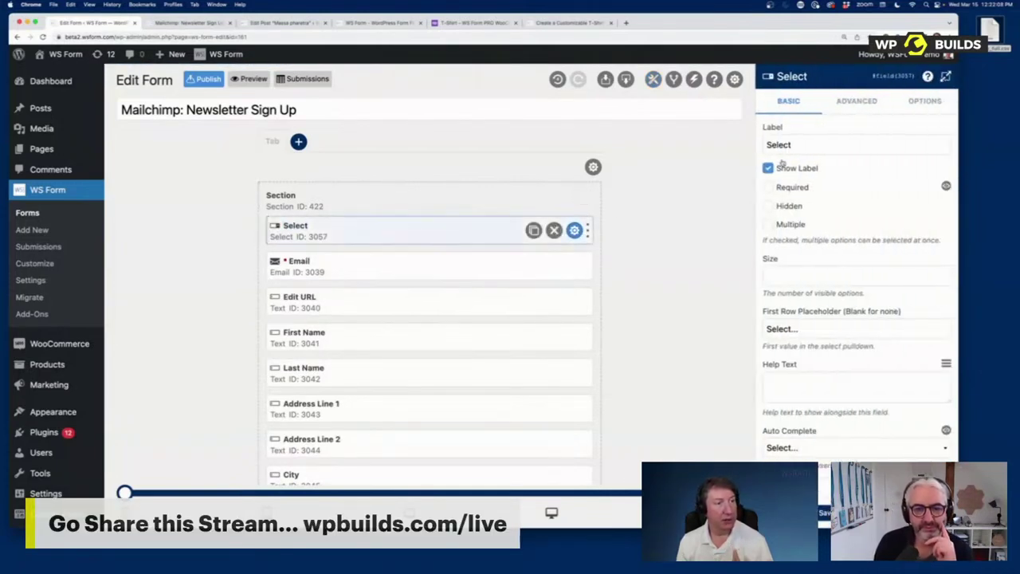
pyautogui.click(795, 188)
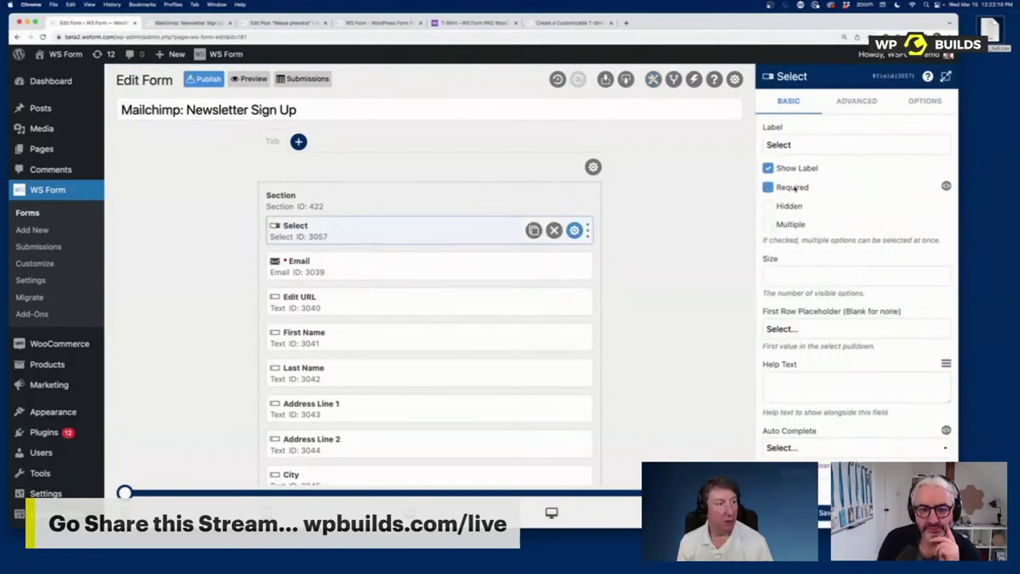
pyautogui.click(795, 189)
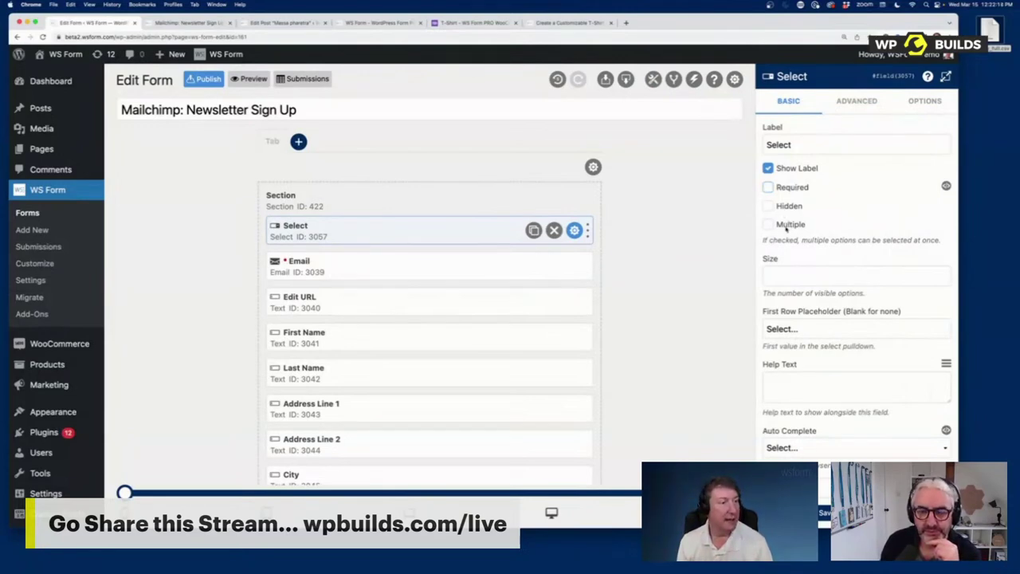
pyautogui.scroll(-5, 825, 361)
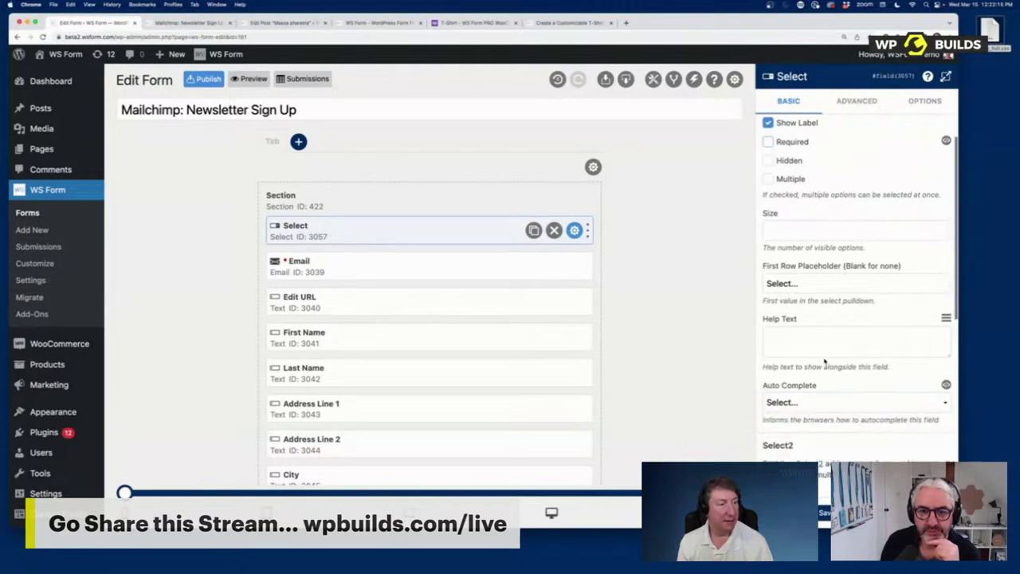
pyautogui.click(822, 294)
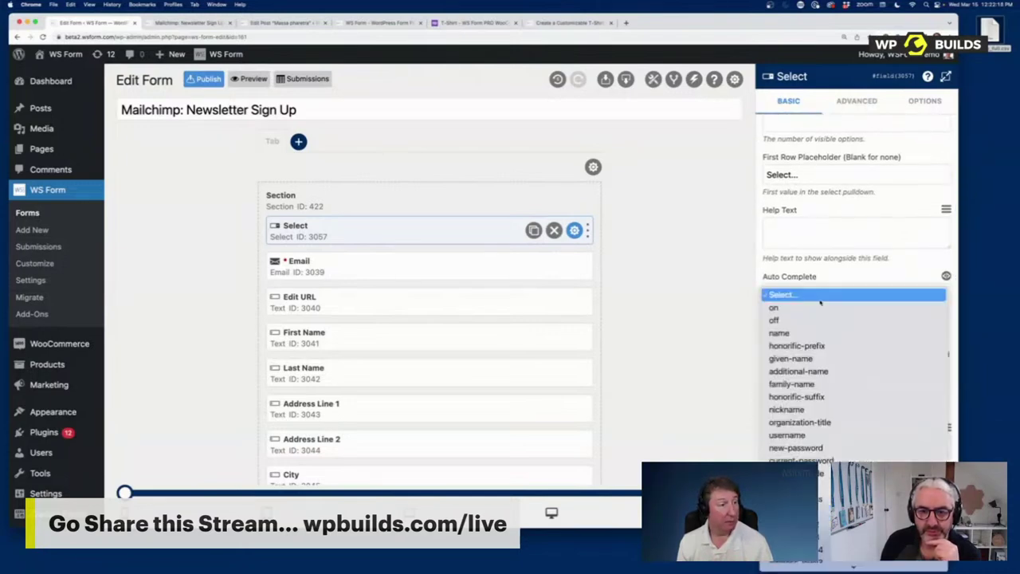
pyautogui.click(834, 259)
# Step: Focus the ARIA Label box, then bring up the Select field's Options settings
pyautogui.scroll(-3, 795, 342)
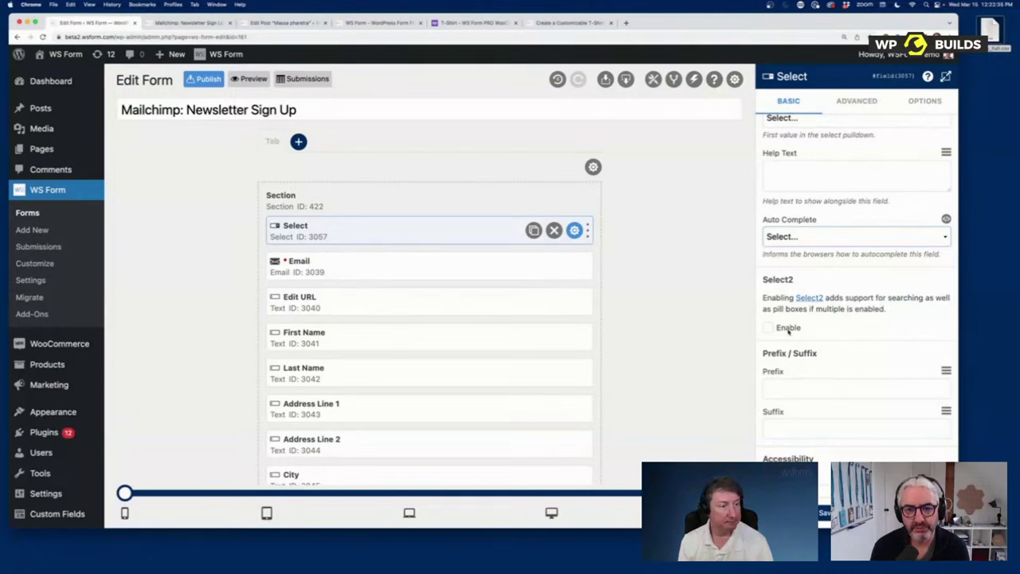
pyautogui.scroll(-5, 789, 330)
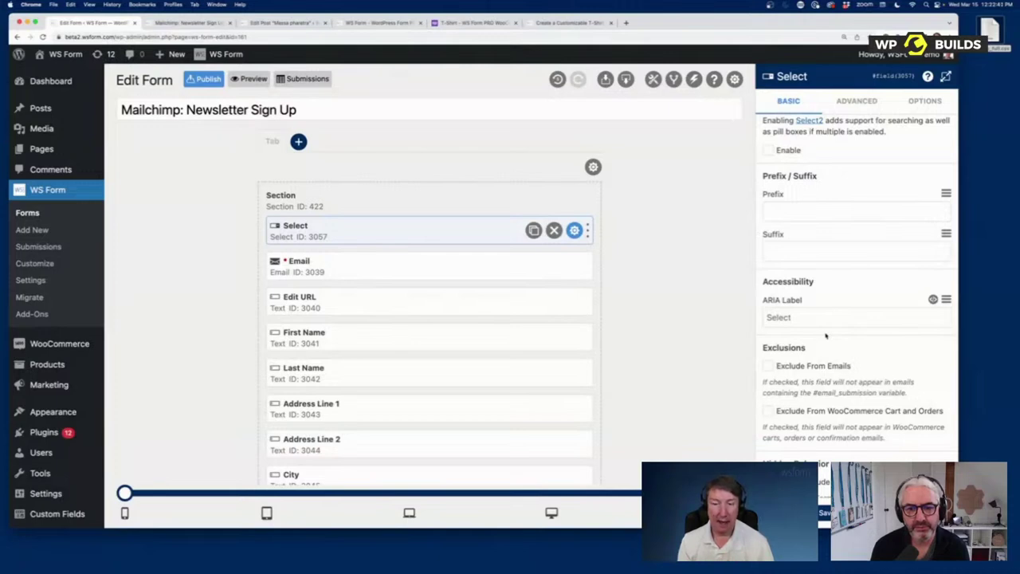
pyautogui.click(825, 316)
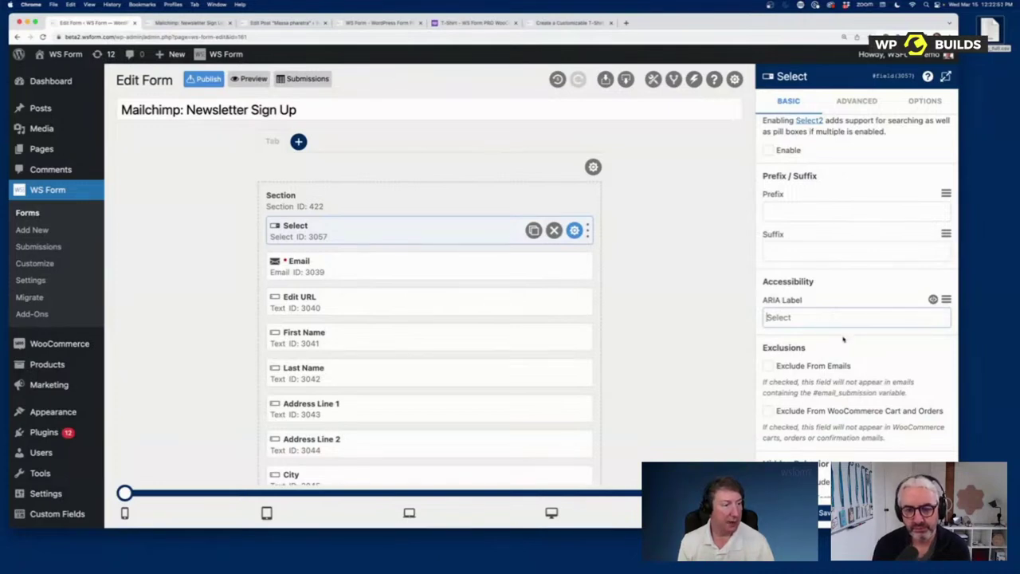
pyautogui.click(937, 102)
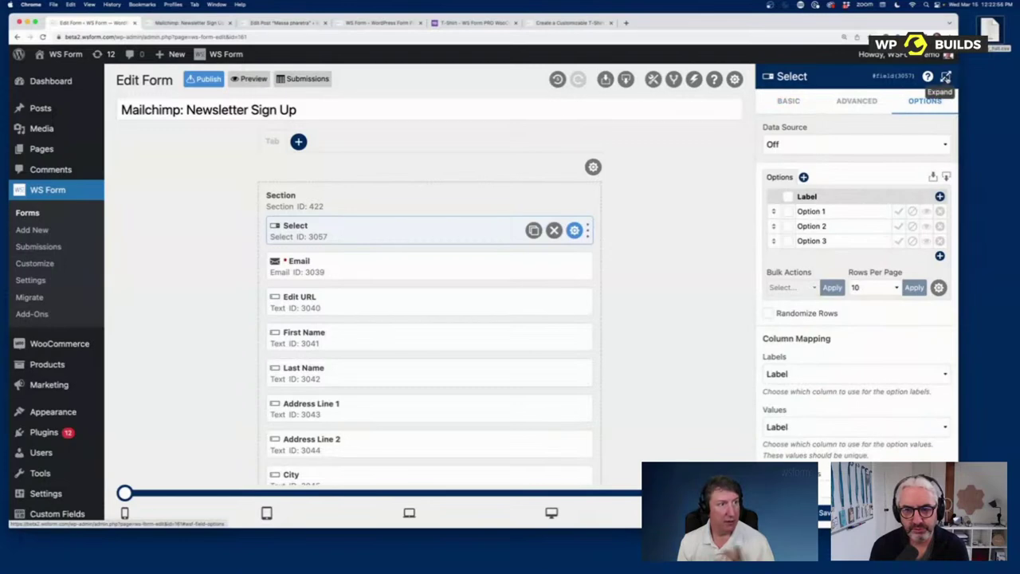
# Step: Expand the Select field settings to full width and clear the extra empty option rows
pyautogui.click(945, 76)
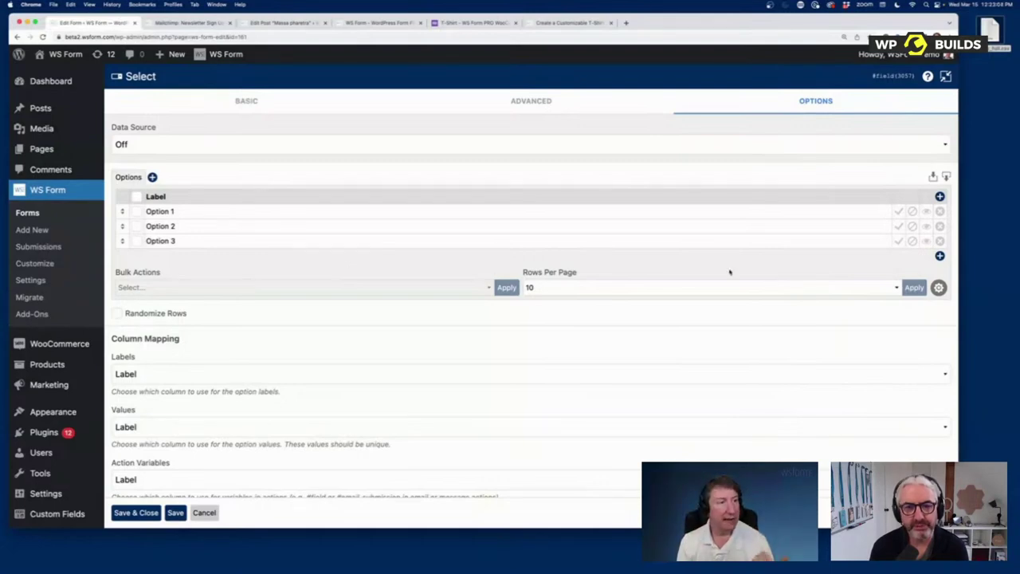
pyautogui.click(940, 256)
pyautogui.click(940, 271)
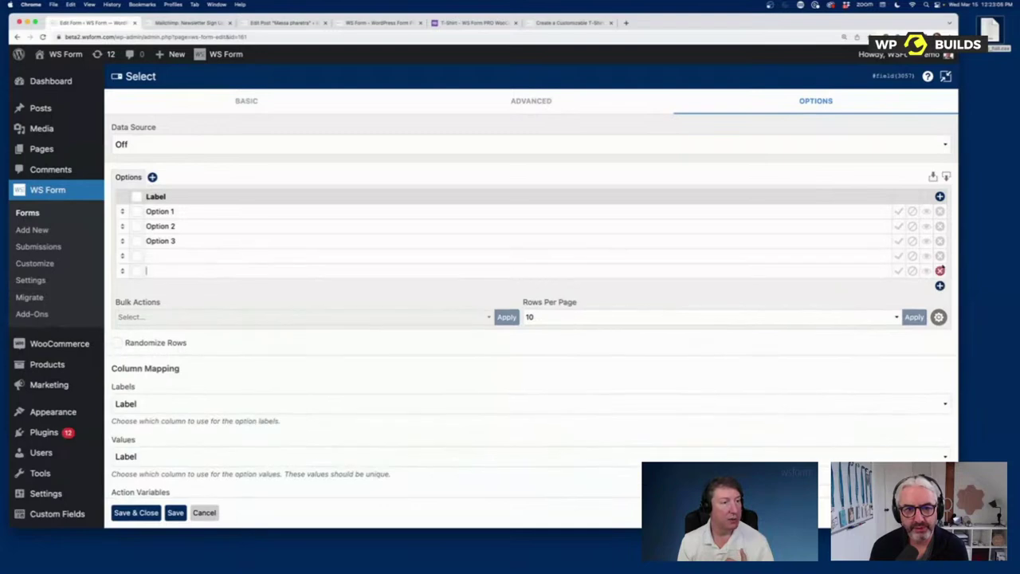
pyautogui.click(940, 256)
pyautogui.click(941, 255)
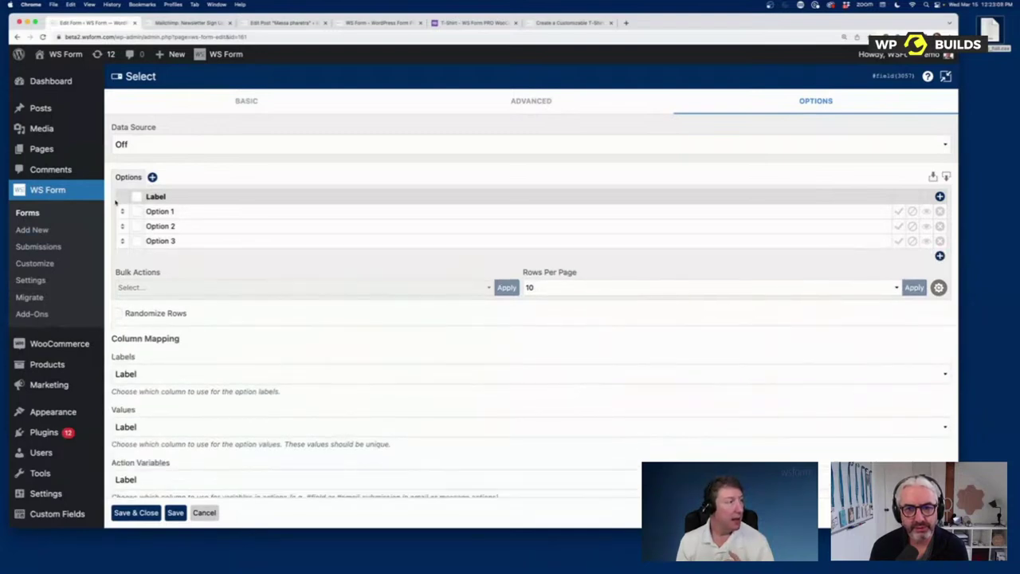
# Step: Set Data Source to Preset and load the Countries (Full) preset data
pyautogui.click(162, 146)
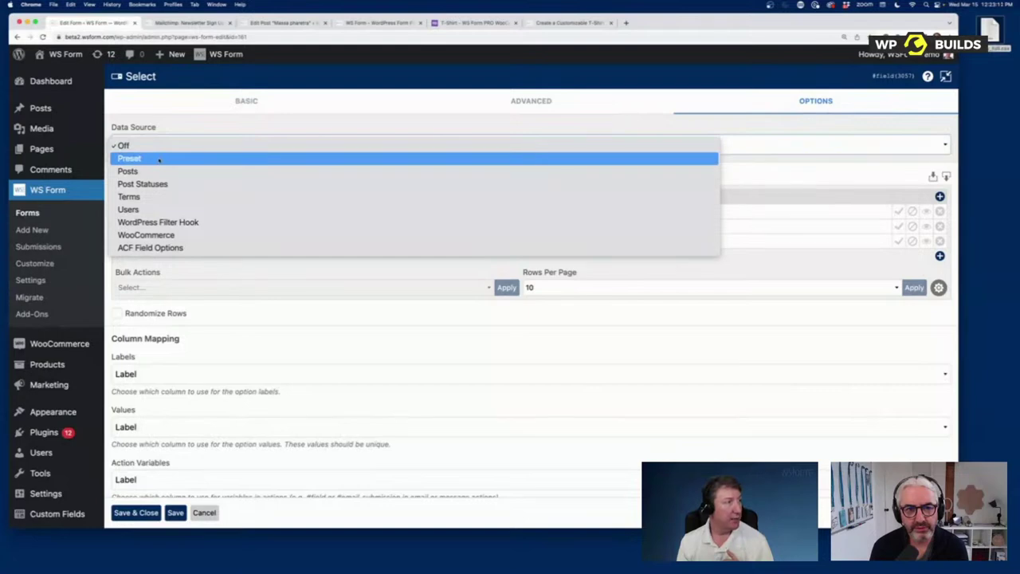
pyautogui.click(160, 159)
pyautogui.click(156, 193)
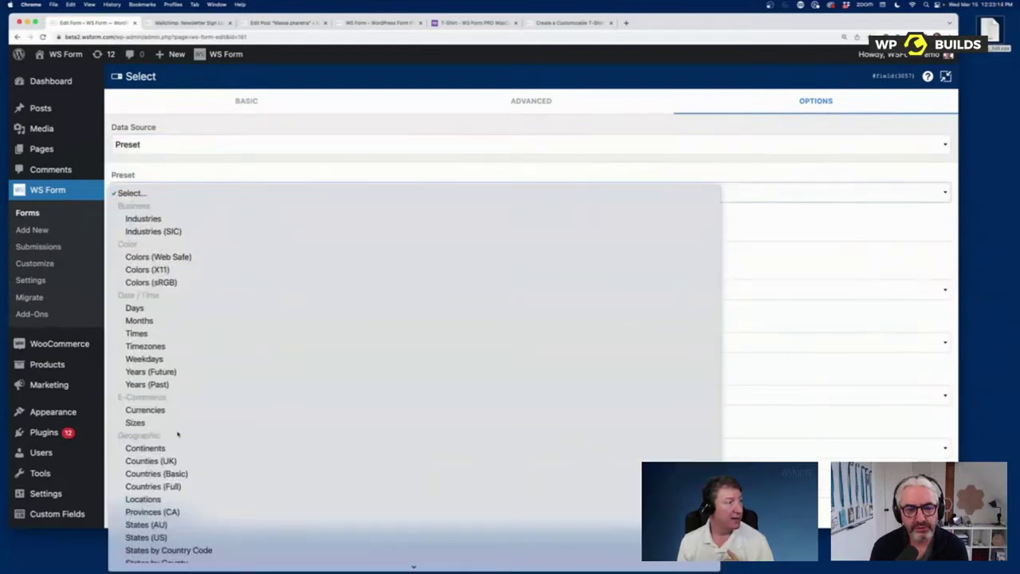
pyautogui.click(180, 486)
pyautogui.click(472, 229)
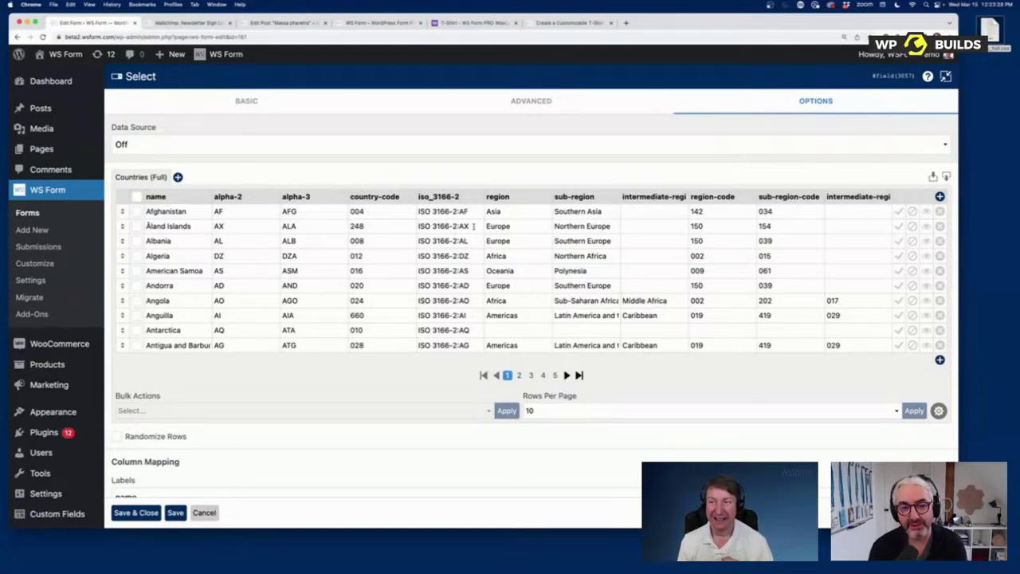
# Step: Load the Countries (Basic) preset as the Select field's option data
pyautogui.click(139, 146)
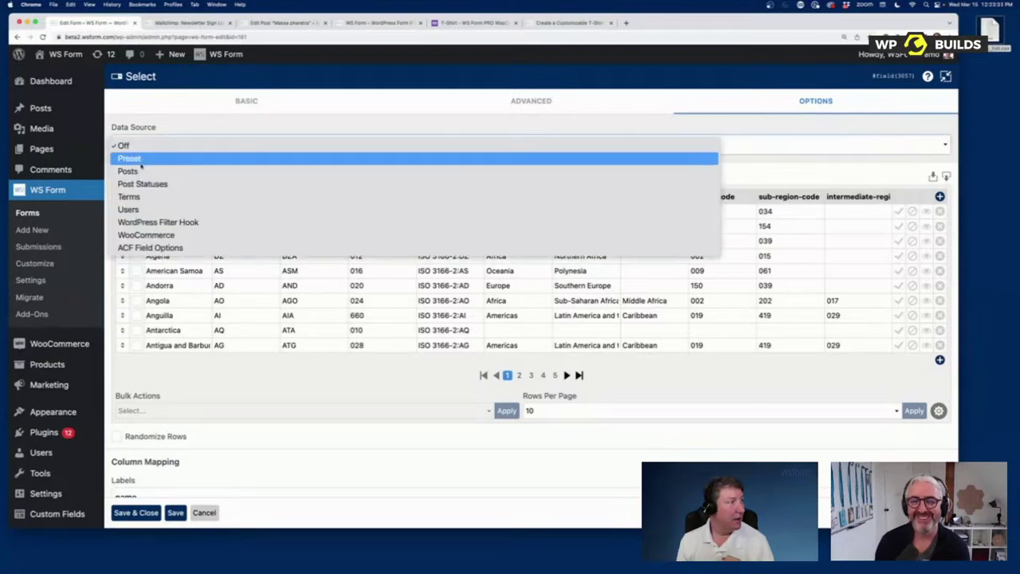
pyautogui.click(140, 158)
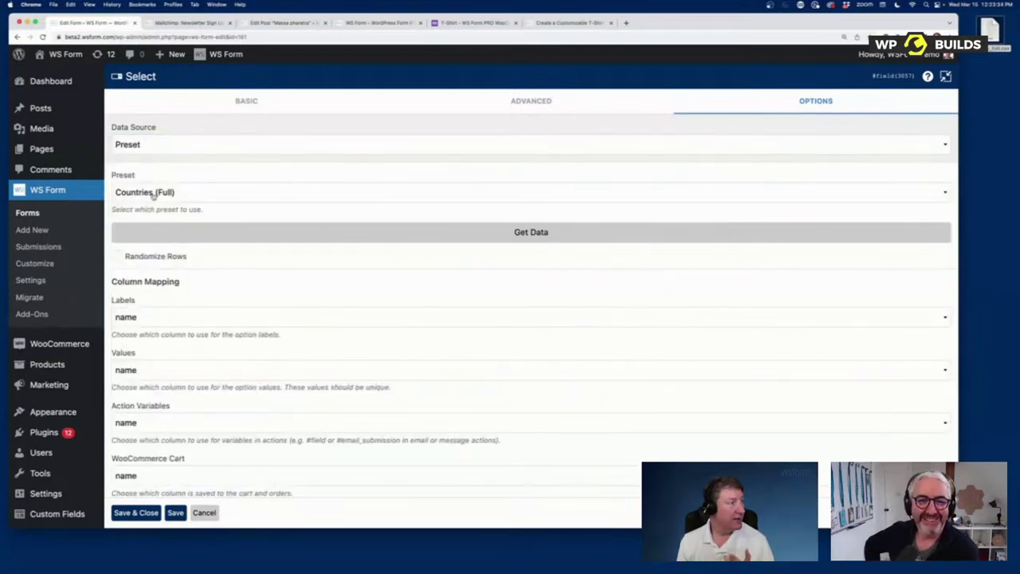
pyautogui.click(152, 194)
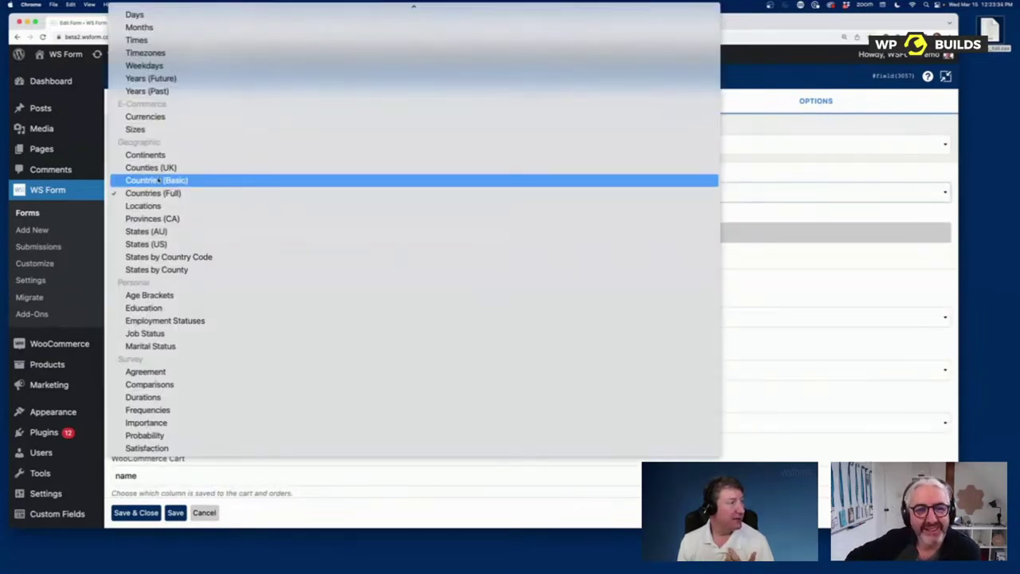
pyautogui.click(158, 181)
pyautogui.click(200, 235)
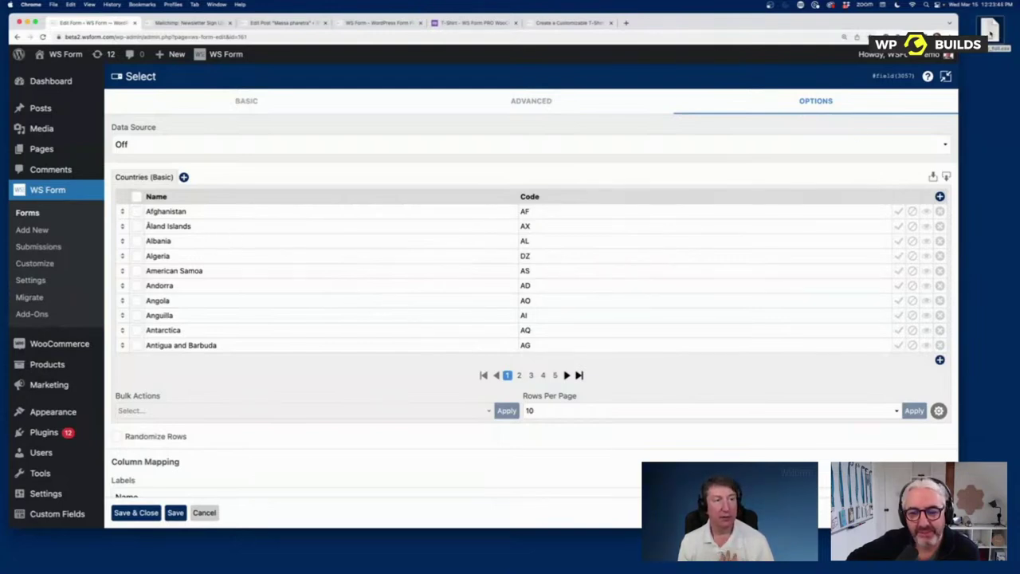
# Step: Import country_full.csv onto the options grid
pyautogui.moveTo(988, 30); pyautogui.dragTo(518, 240)
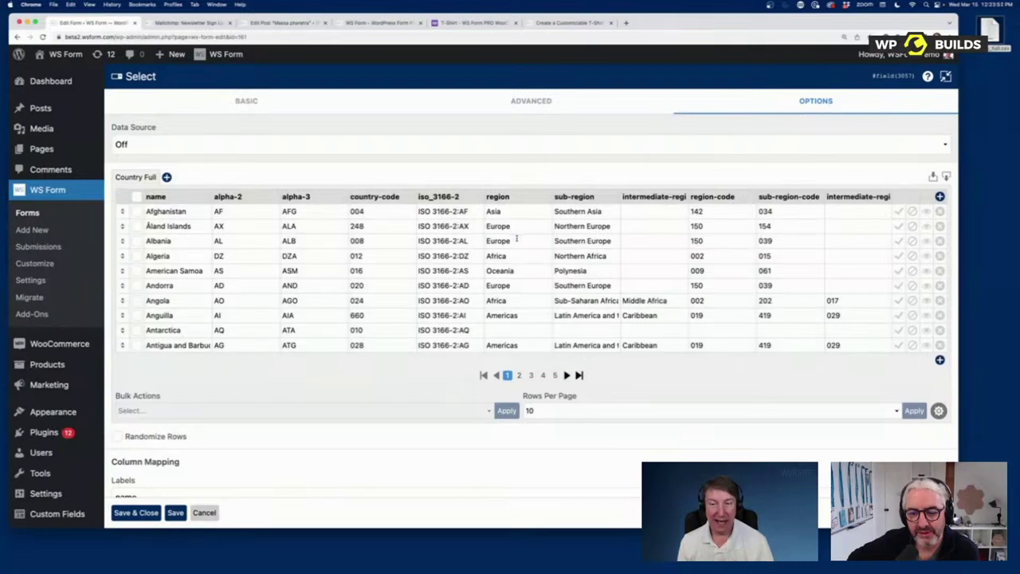
pyautogui.scroll(-1, 239, 426)
pyautogui.scroll(-5, 244, 434)
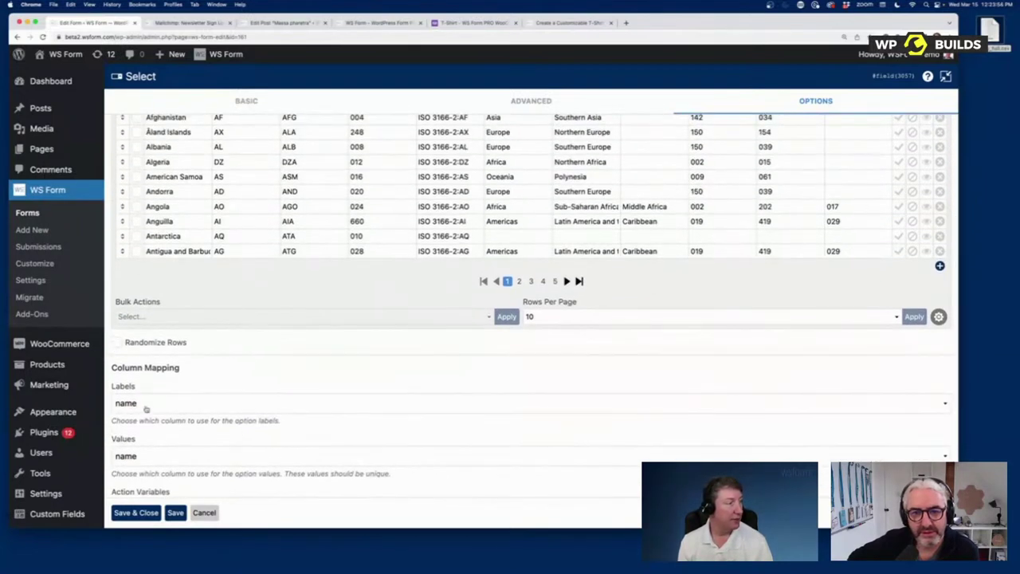
# Step: Map option labels to the name column and option values to alpha-3
pyautogui.click(146, 405)
pyautogui.click(146, 405)
pyautogui.click(183, 458)
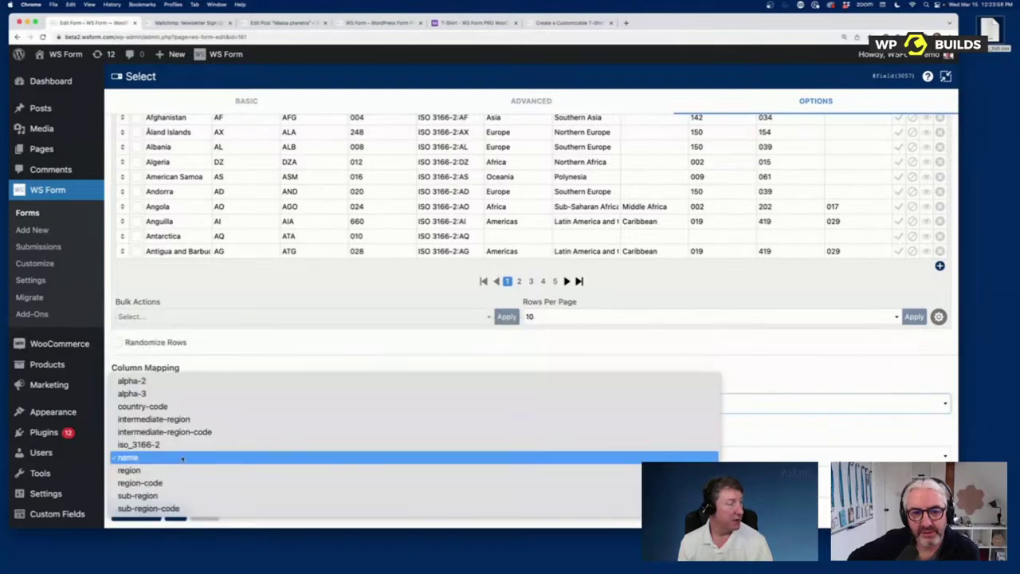
pyautogui.click(175, 358)
pyautogui.click(167, 407)
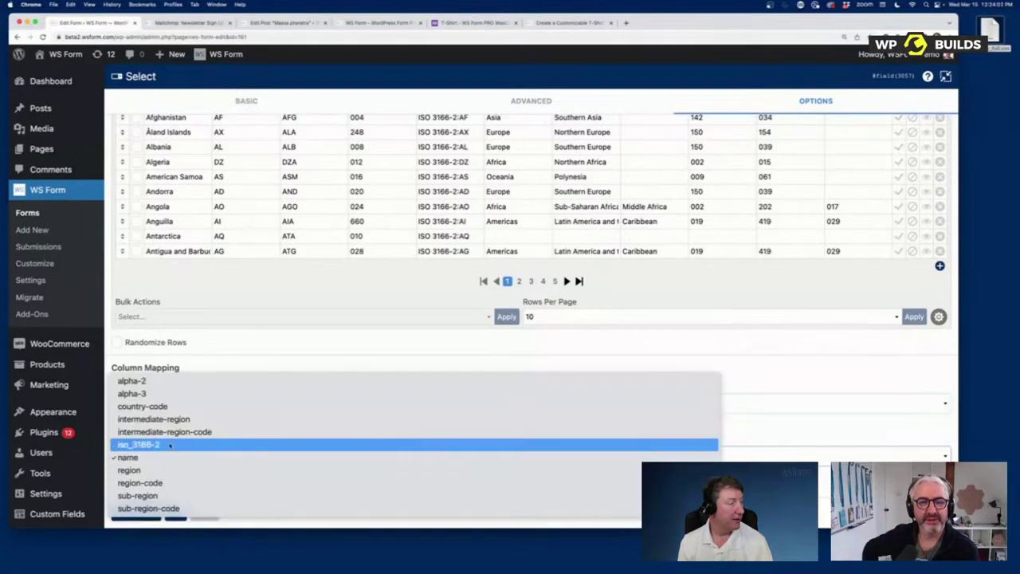
pyautogui.click(170, 393)
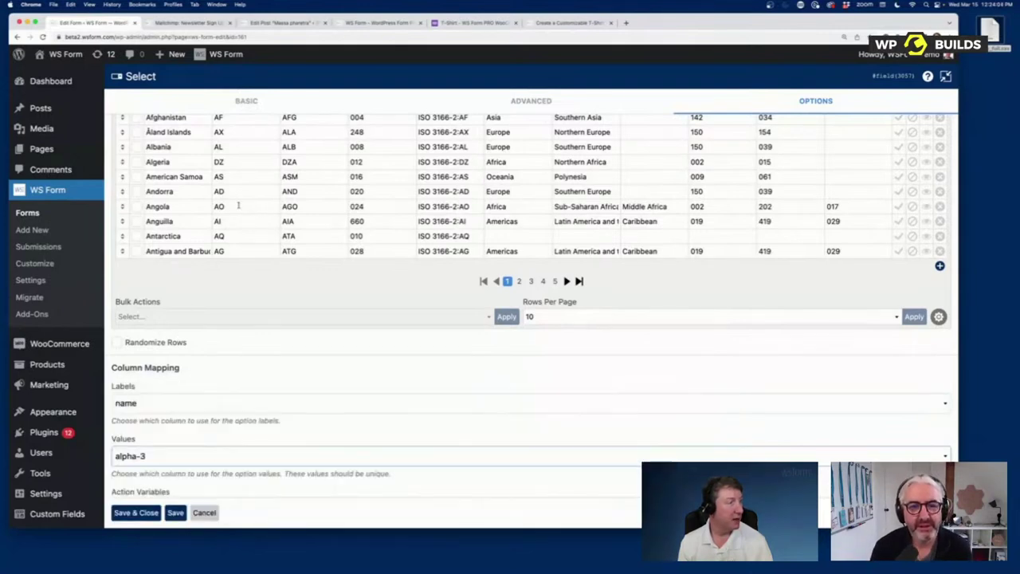
pyautogui.scroll(3, 445, 330)
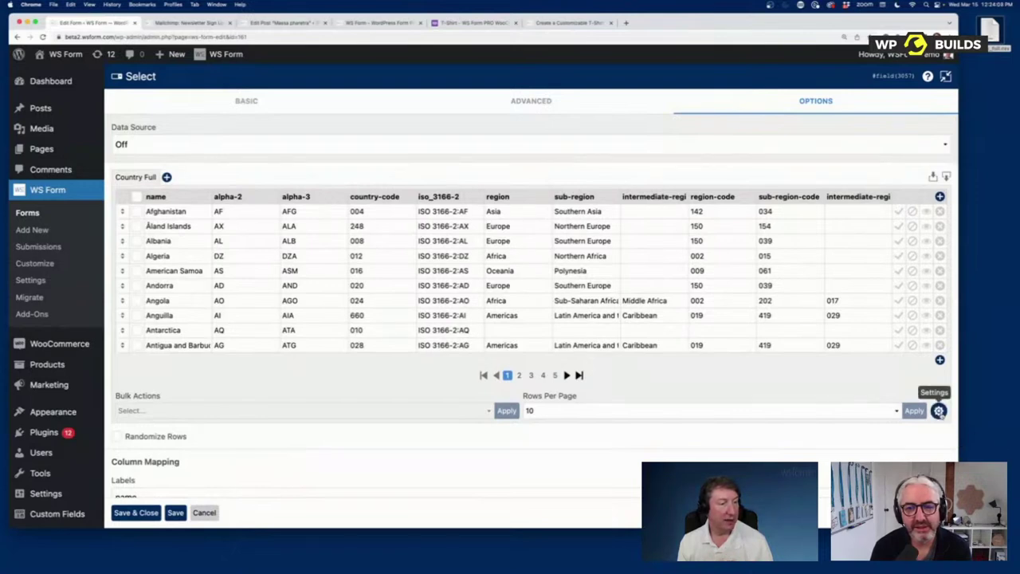
# Step: Set Auto Group By to region so countries group under Africa, Americas, Asia, Europe and Oceania
pyautogui.click(939, 411)
pyautogui.scroll(-1, 426, 427)
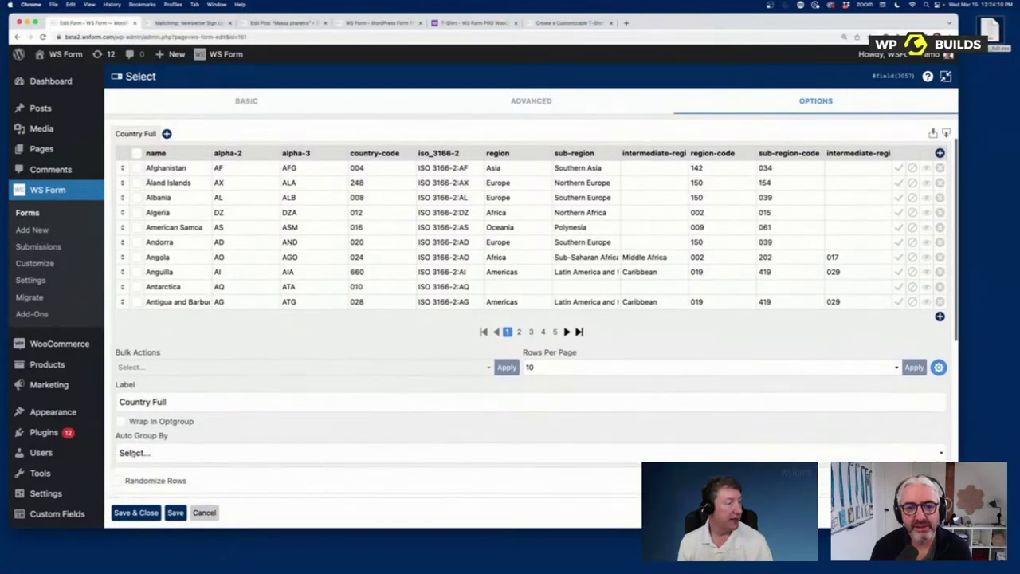
pyautogui.click(208, 452)
pyautogui.click(181, 556)
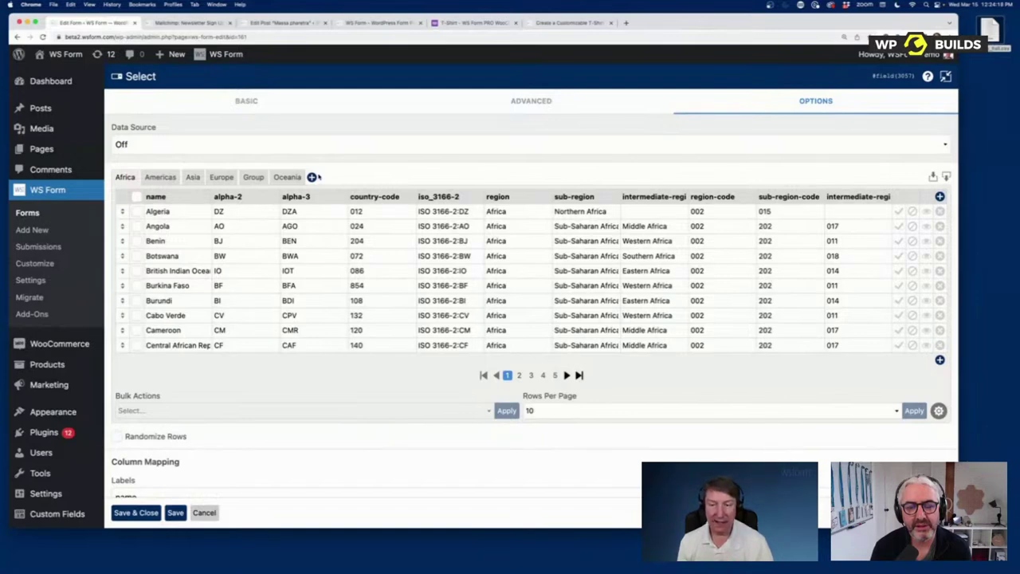
# Step: Save and close the Select settings, then preview the region-grouped country list and return
pyautogui.click(135, 512)
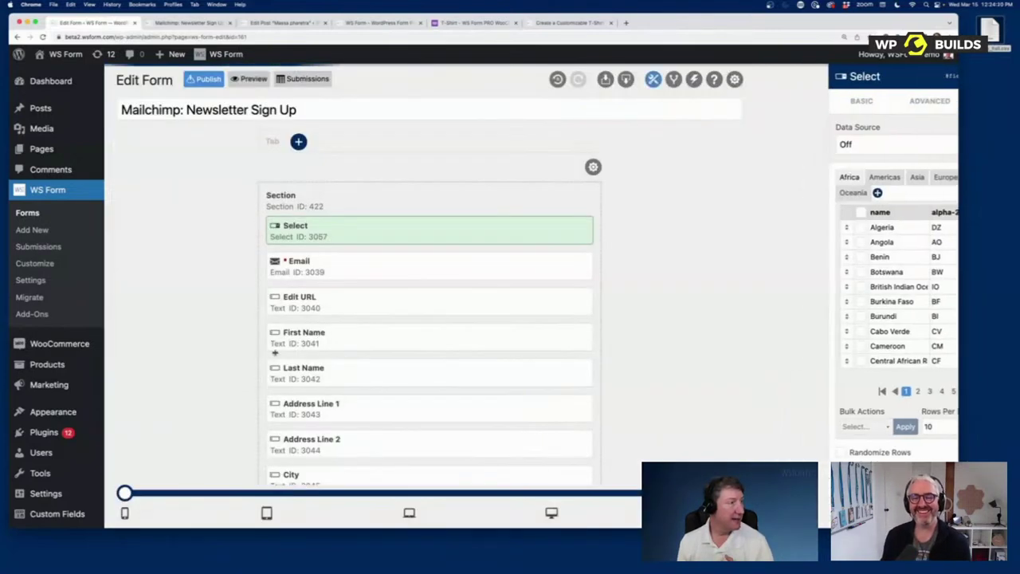
pyautogui.click(252, 79)
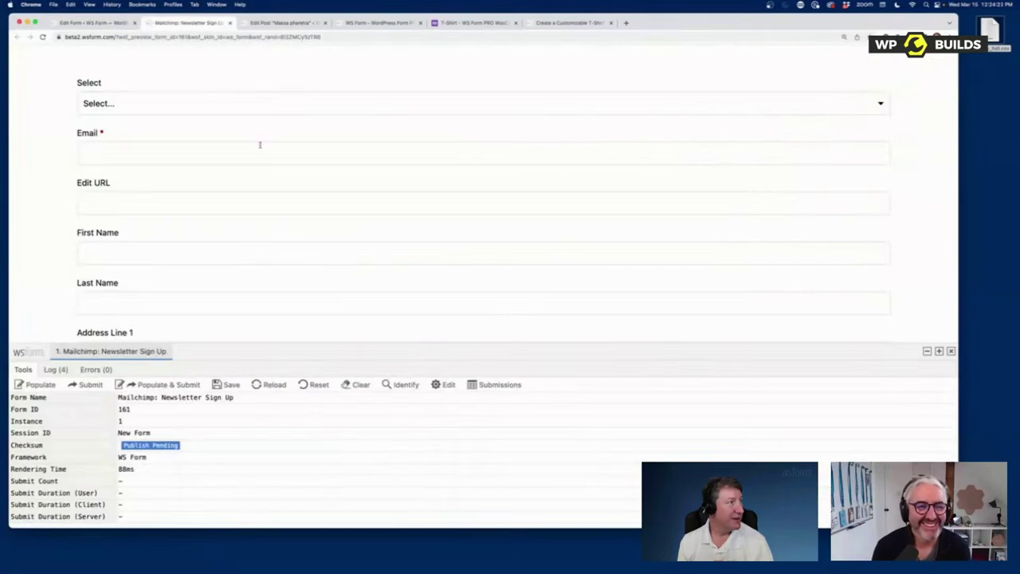
pyautogui.click(159, 103)
pyautogui.scroll(-10, 145, 168)
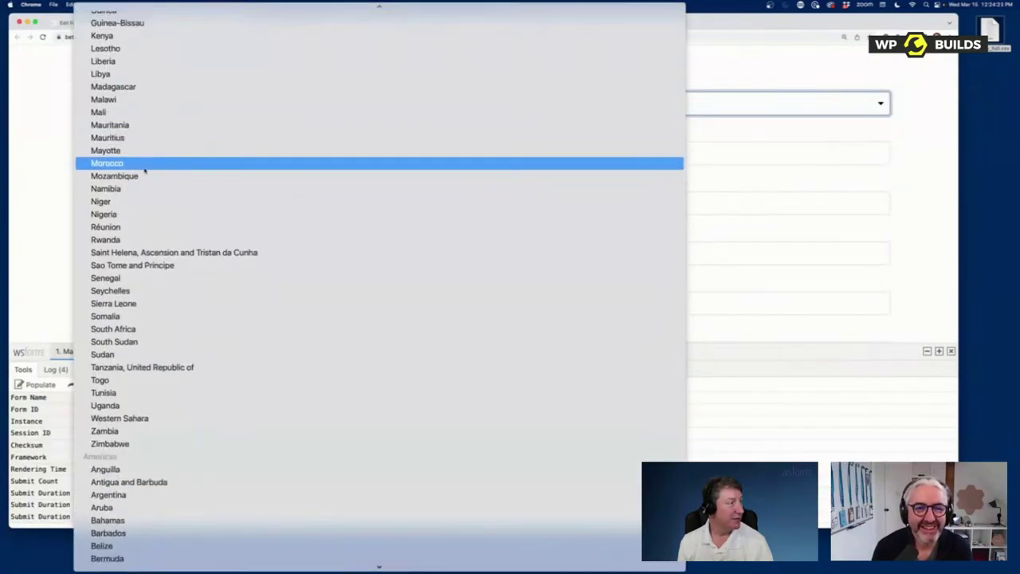
pyautogui.scroll(-15, 169, 227)
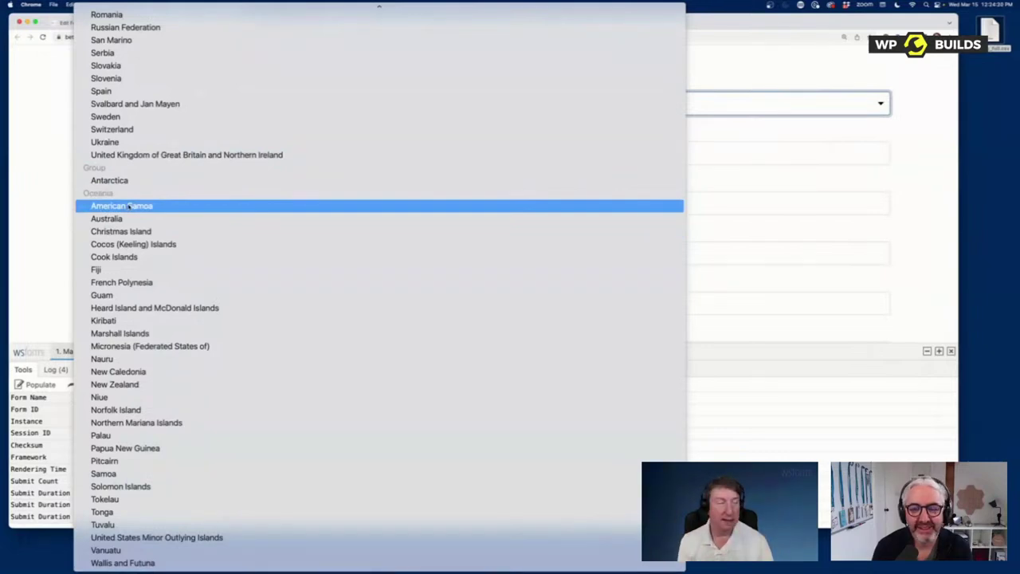
pyautogui.click(735, 134)
pyautogui.click(90, 22)
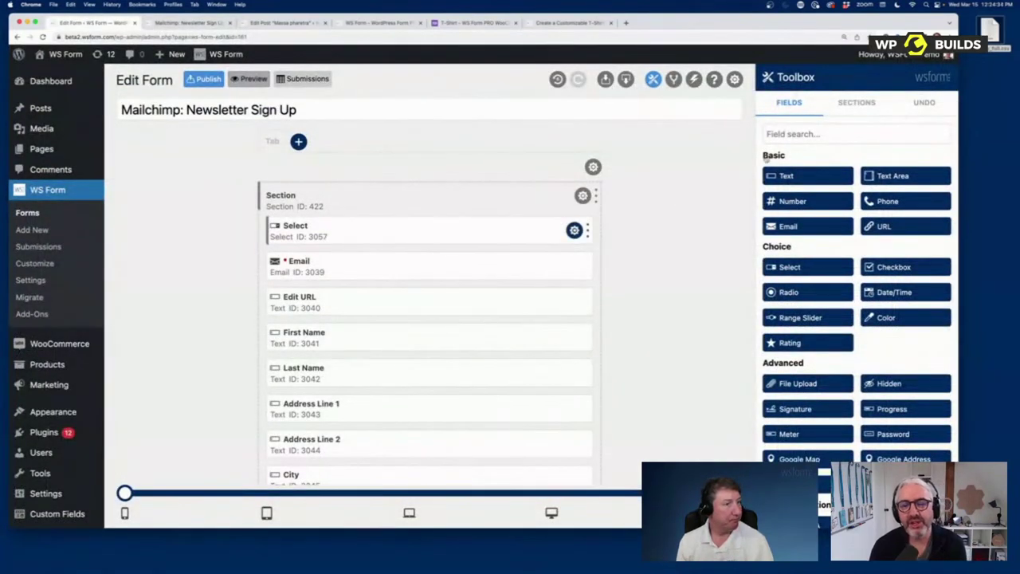
# Step: Reopen the Select field's Options full width with Data Source Preset and the preset list showing
pyautogui.click(574, 230)
pyautogui.click(923, 102)
pyautogui.click(945, 77)
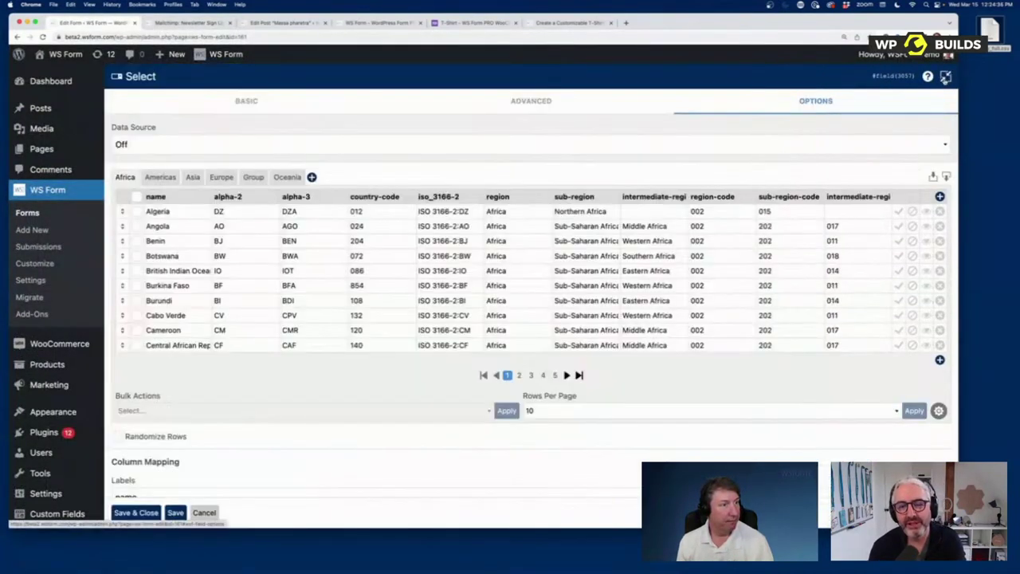
pyautogui.click(168, 148)
pyautogui.click(168, 157)
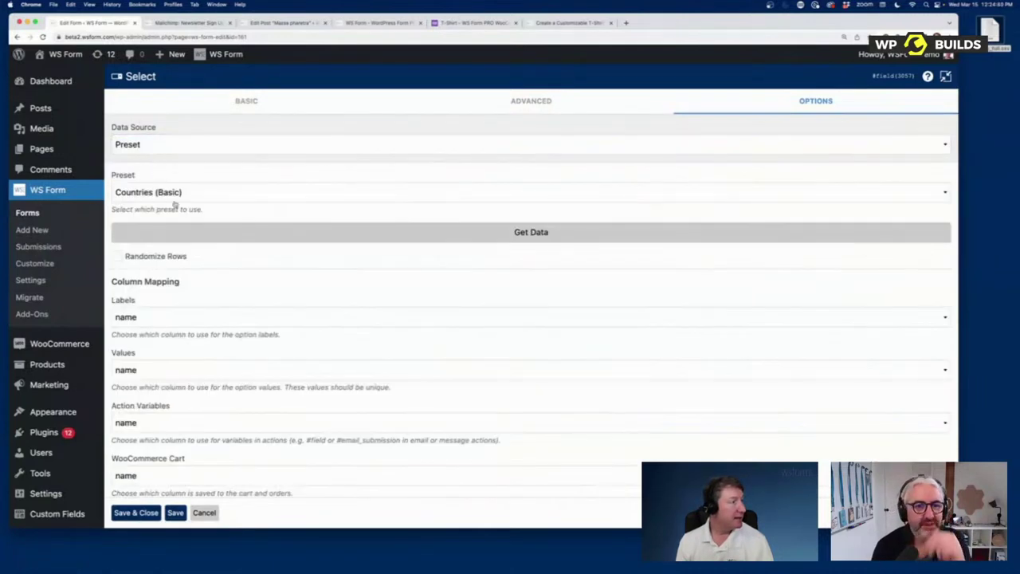
pyautogui.click(176, 194)
pyautogui.scroll(5, 179, 197)
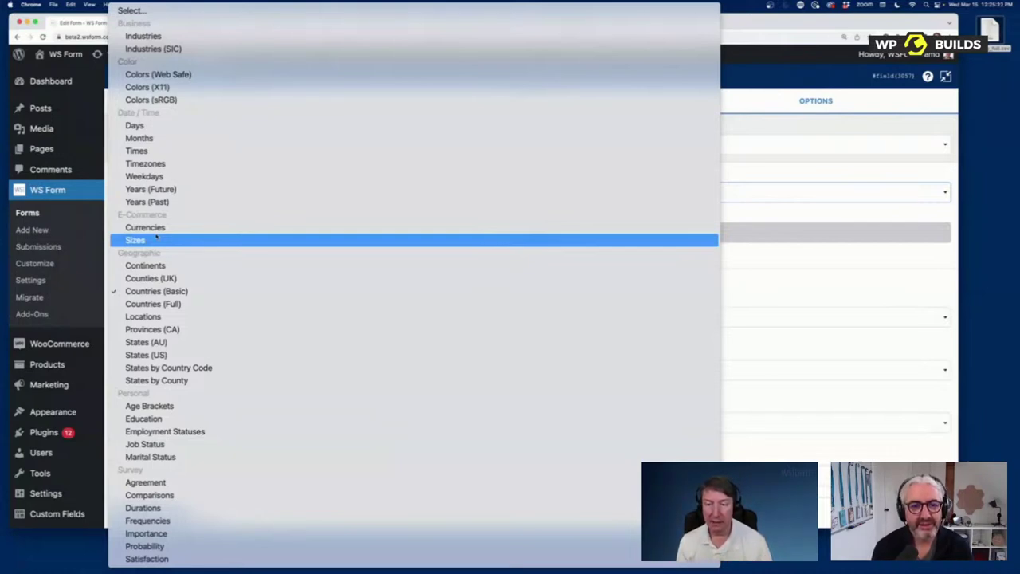
# Step: Switch the Select field's Data Source to Posts
pyautogui.click(865, 233)
pyautogui.click(178, 149)
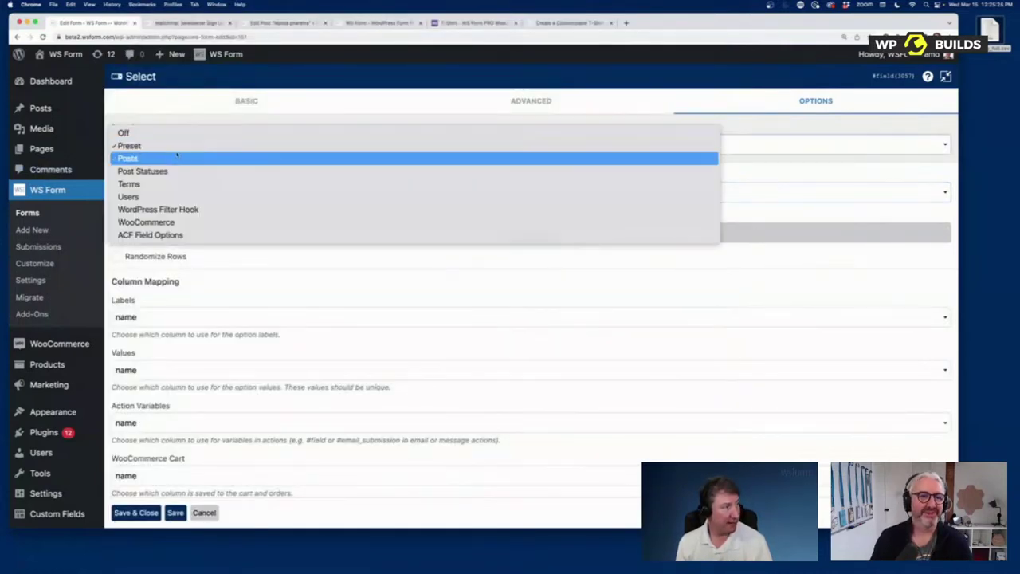
pyautogui.click(175, 159)
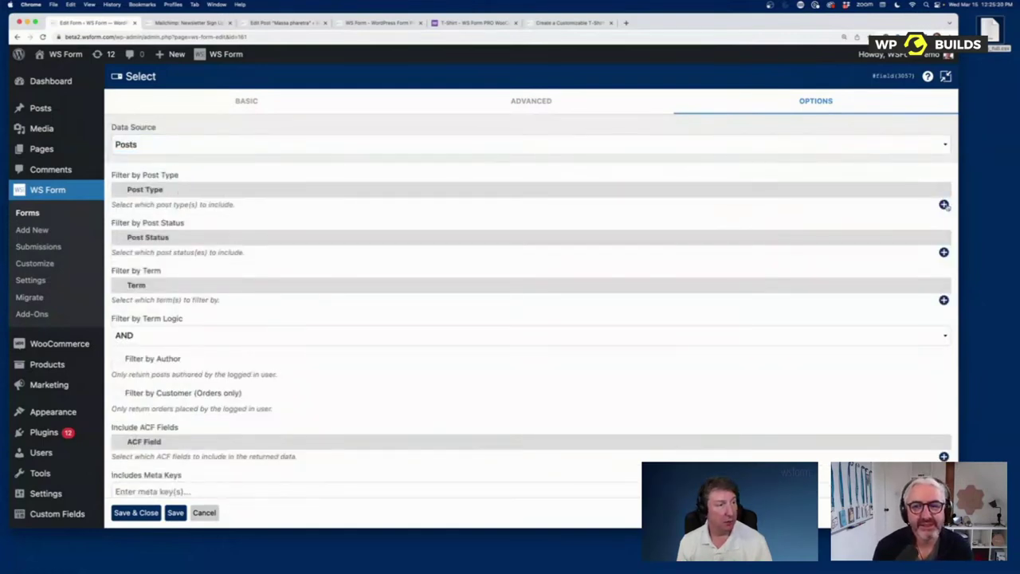
# Step: Add a Post Type filter set to Post and preview the retrieved posts with Get Data
pyautogui.click(943, 204)
pyautogui.click(281, 206)
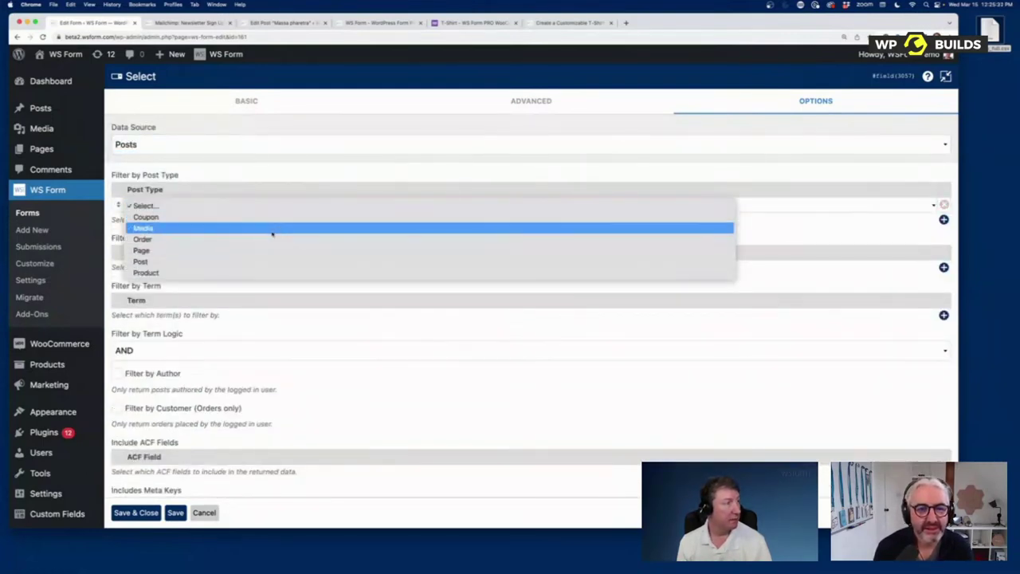
pyautogui.click(260, 263)
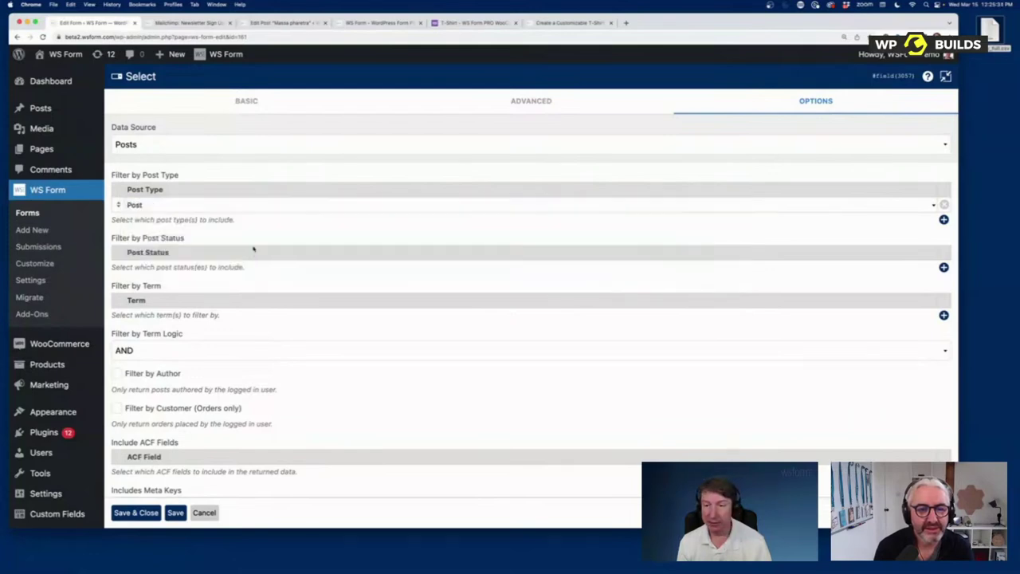
pyautogui.scroll(-5, 327, 422)
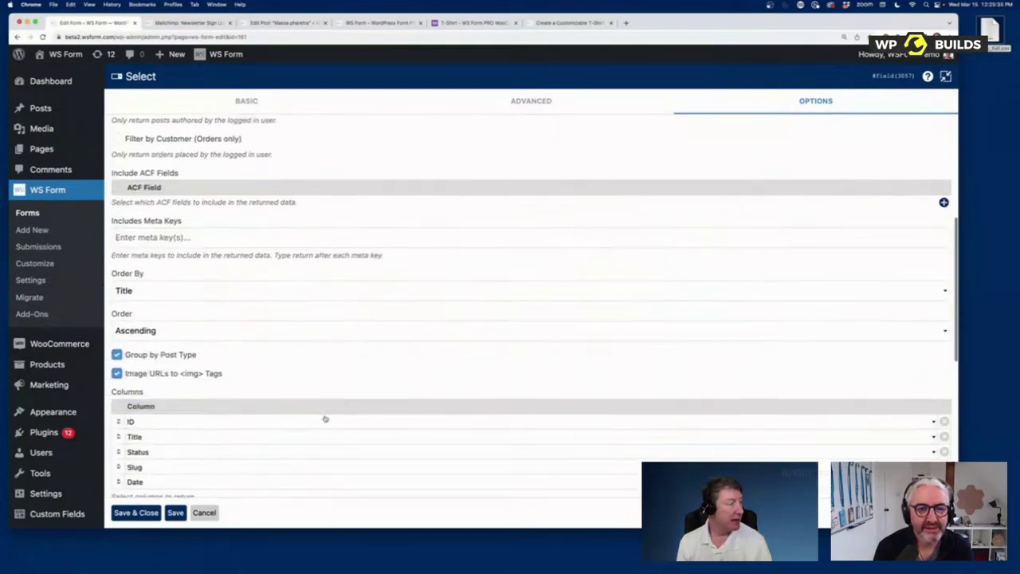
pyautogui.scroll(-5, 294, 431)
pyautogui.click(262, 170)
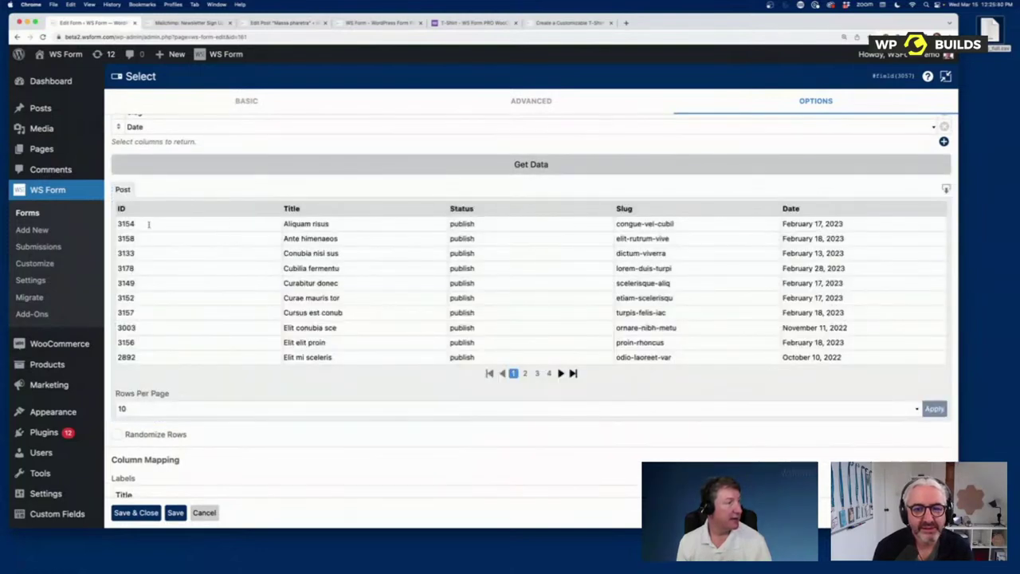
pyautogui.scroll(-2, 152, 430)
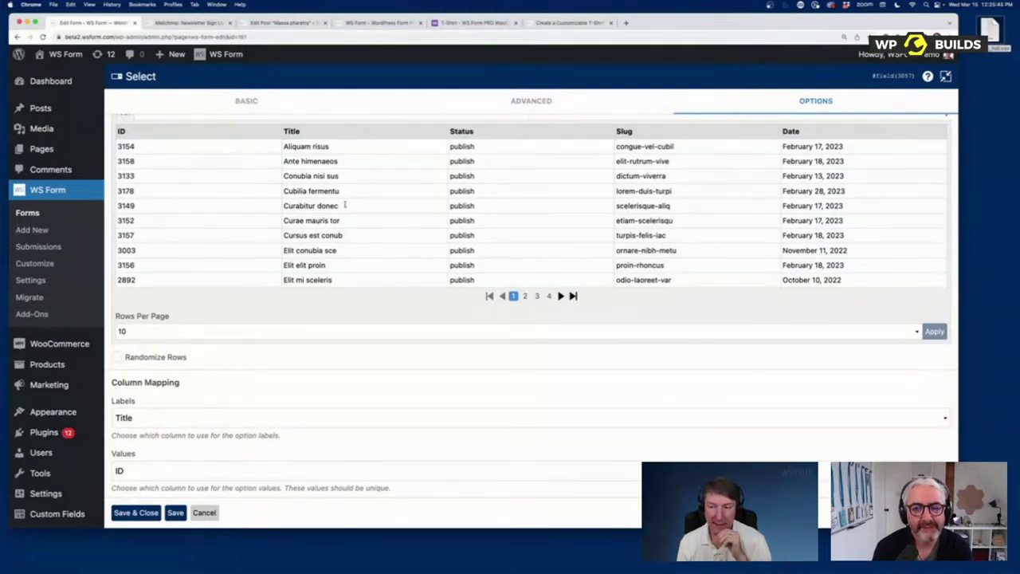
pyautogui.scroll(12, 344, 206)
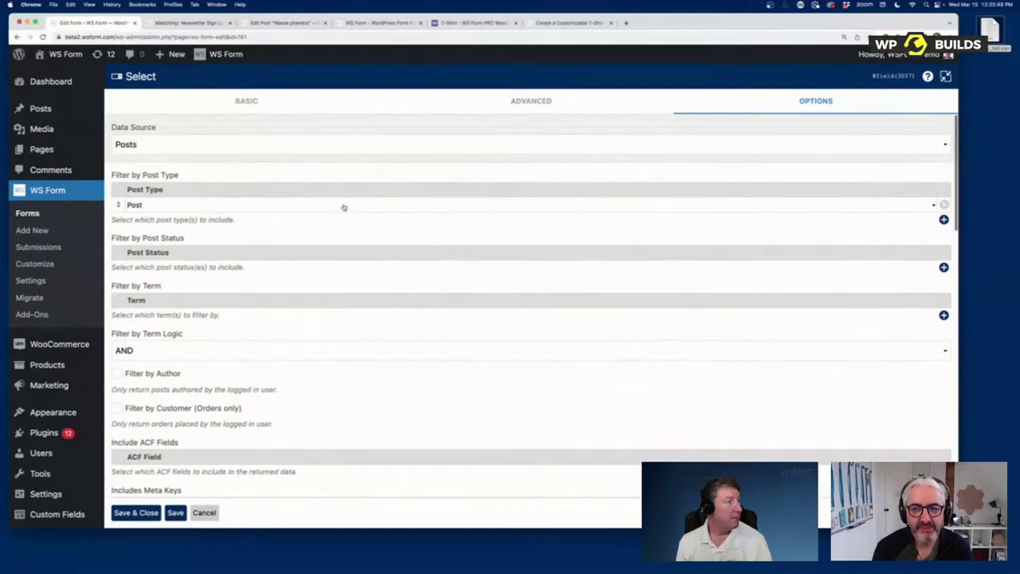
# Step: Switch the Data Source to WordPress Filter Hook and collapse the settings back into the sidebar
pyautogui.click(239, 144)
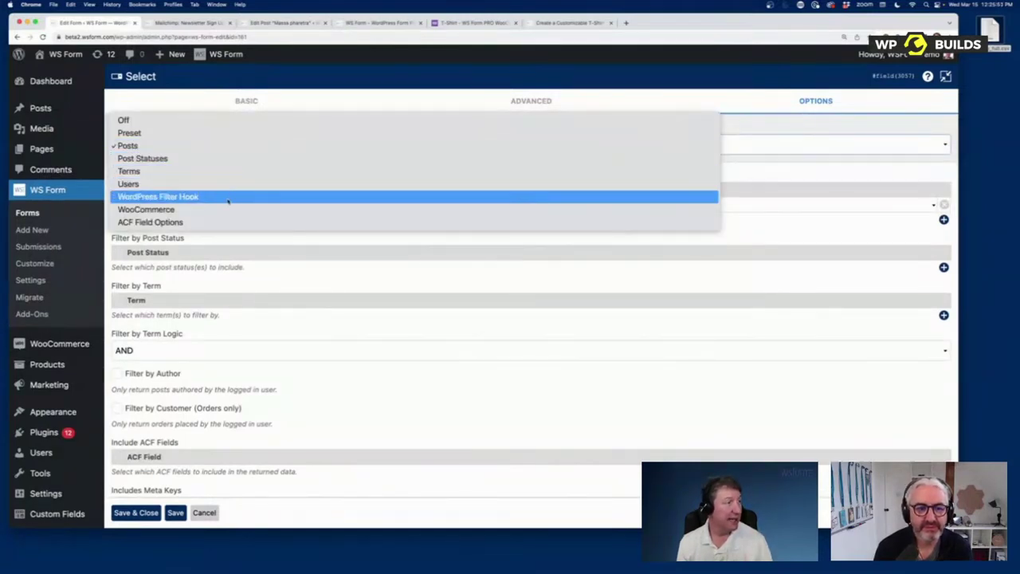
pyautogui.click(228, 198)
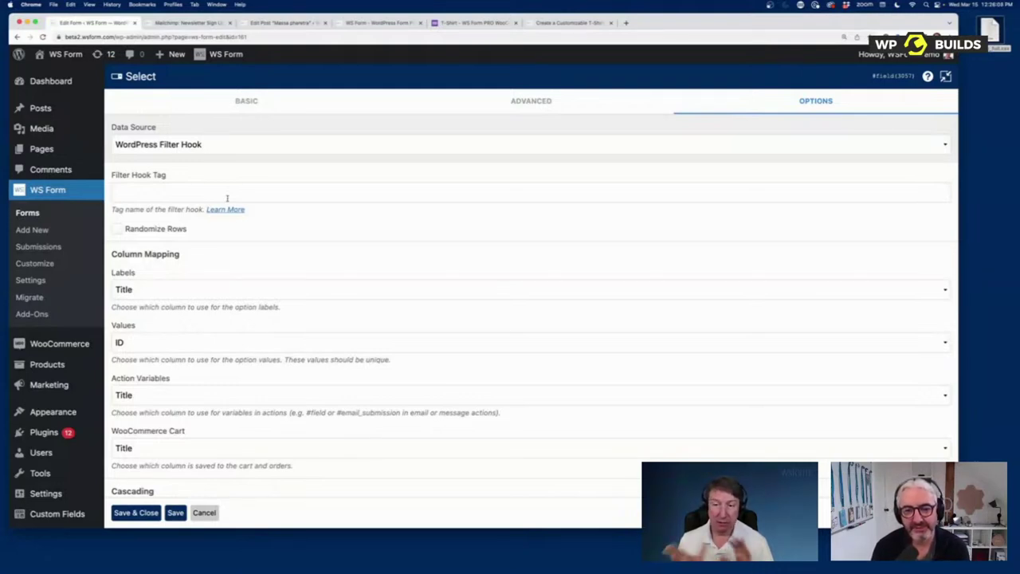
pyautogui.click(222, 152)
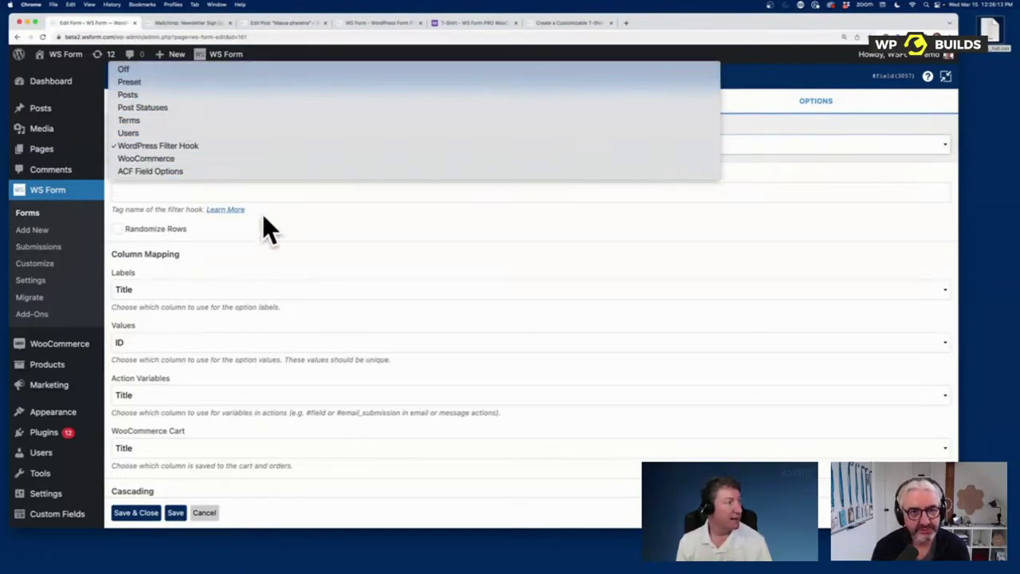
pyautogui.click(841, 125)
pyautogui.click(946, 76)
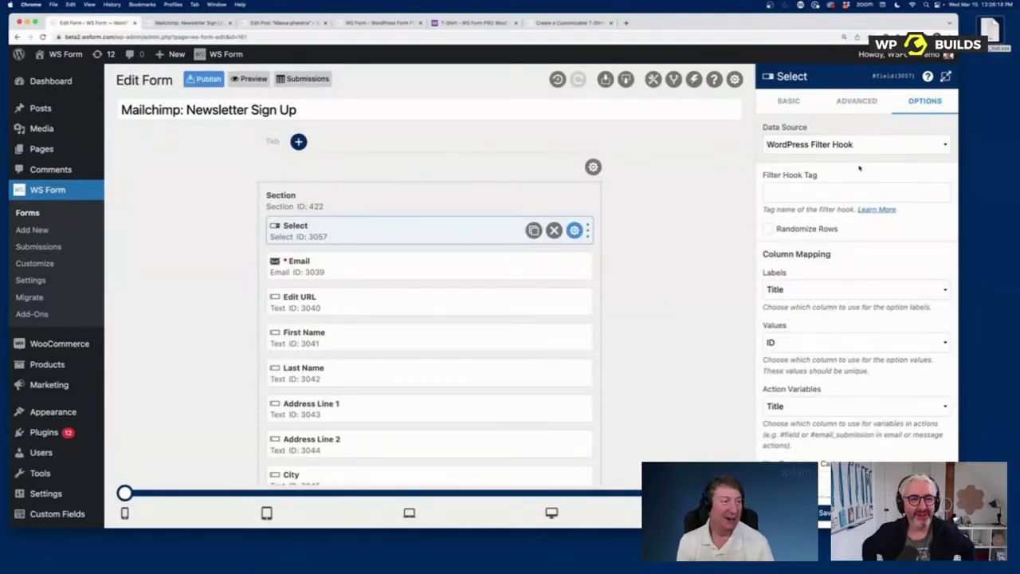
# Step: Browse the Select field's Basic and Advanced settings and show the User Status restriction choices
pyautogui.click(857, 101)
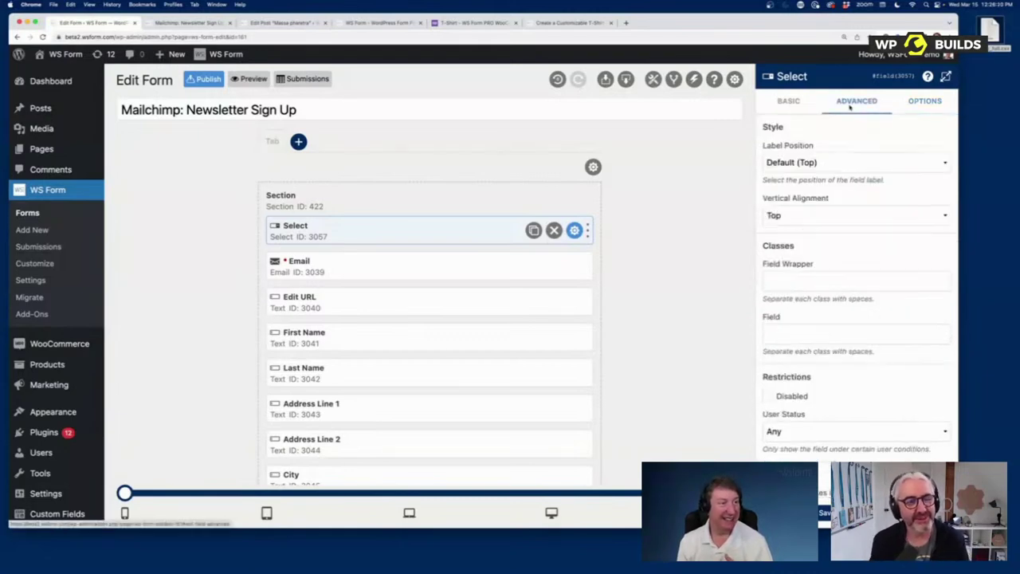
pyautogui.click(791, 101)
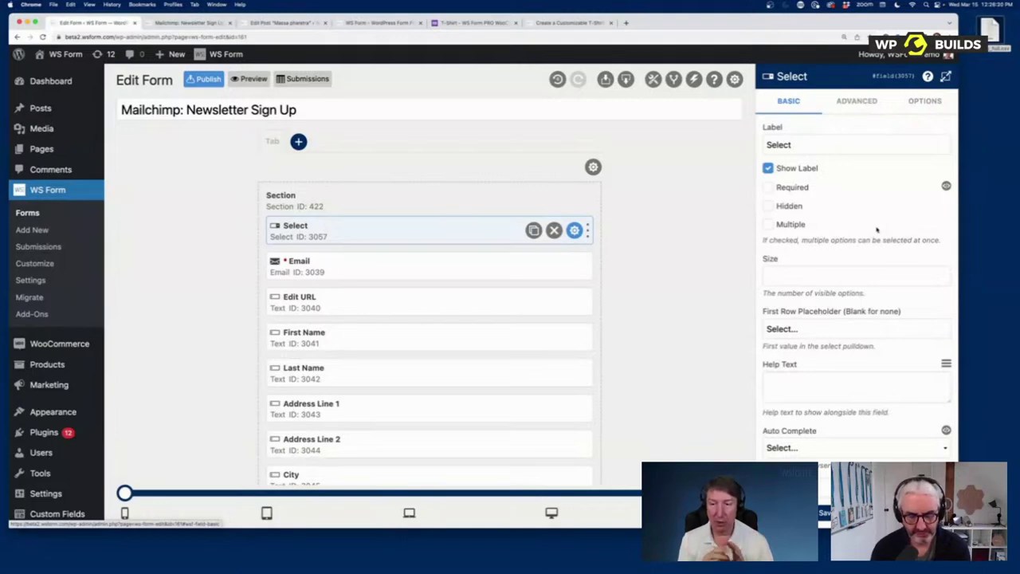
pyautogui.scroll(-5, 839, 329)
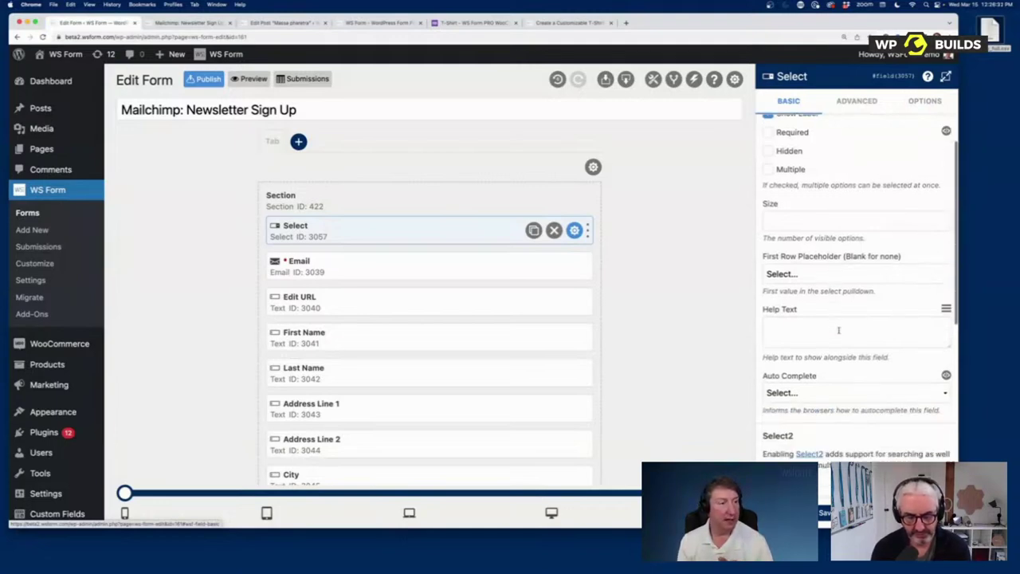
pyautogui.scroll(5, 867, 144)
pyautogui.click(857, 100)
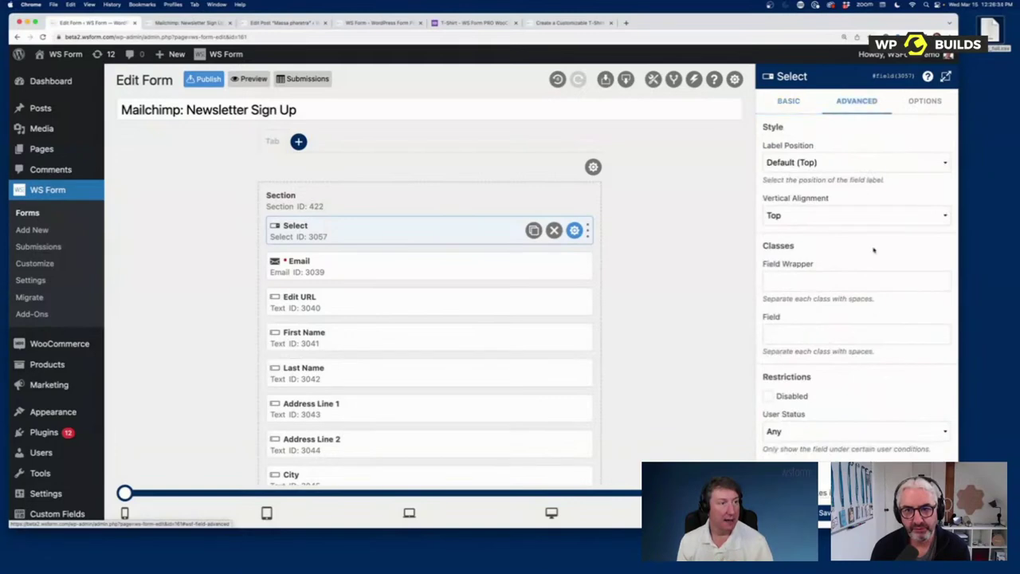
pyautogui.click(801, 280)
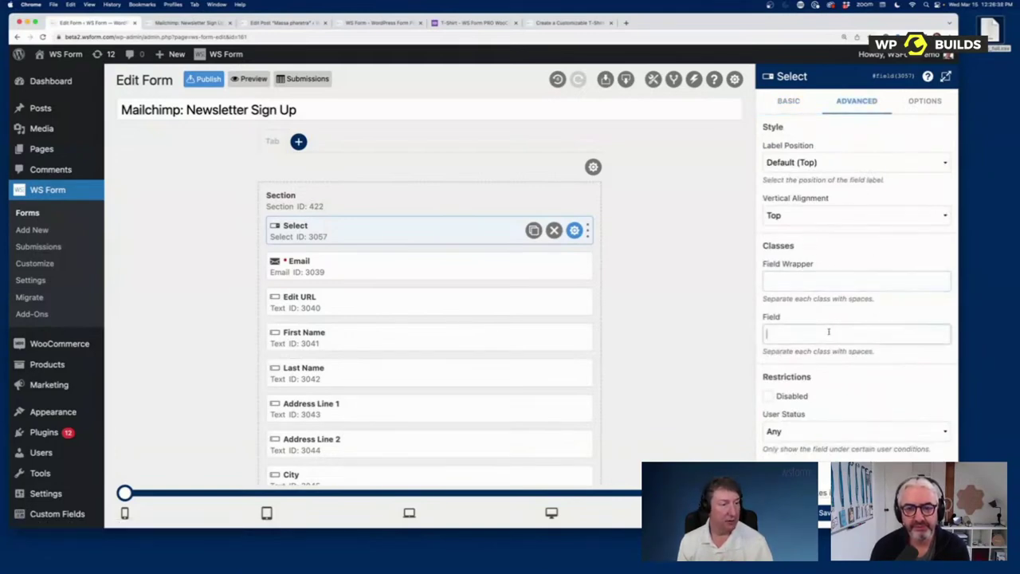
pyautogui.scroll(-5, 794, 165)
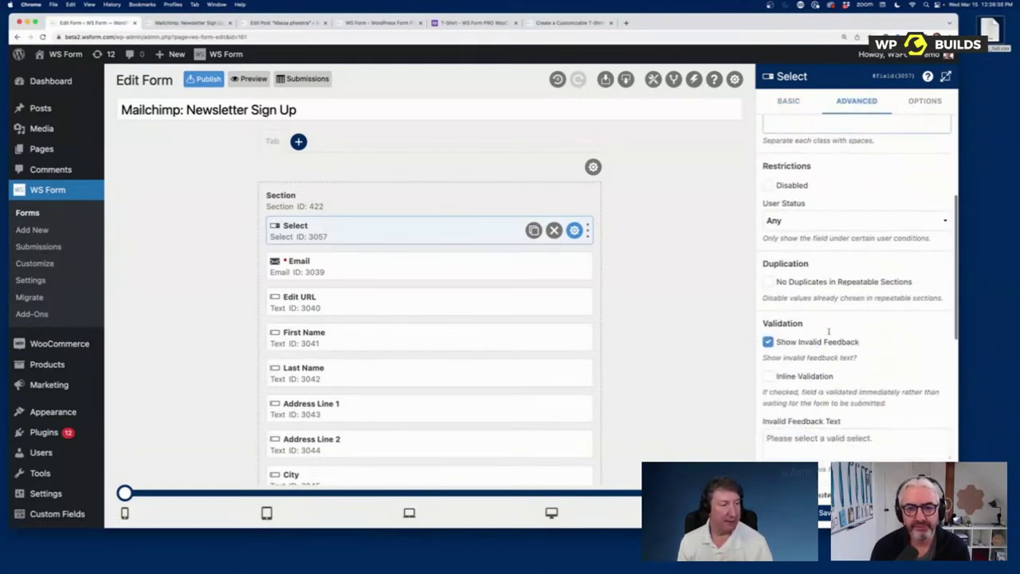
pyautogui.click(805, 209)
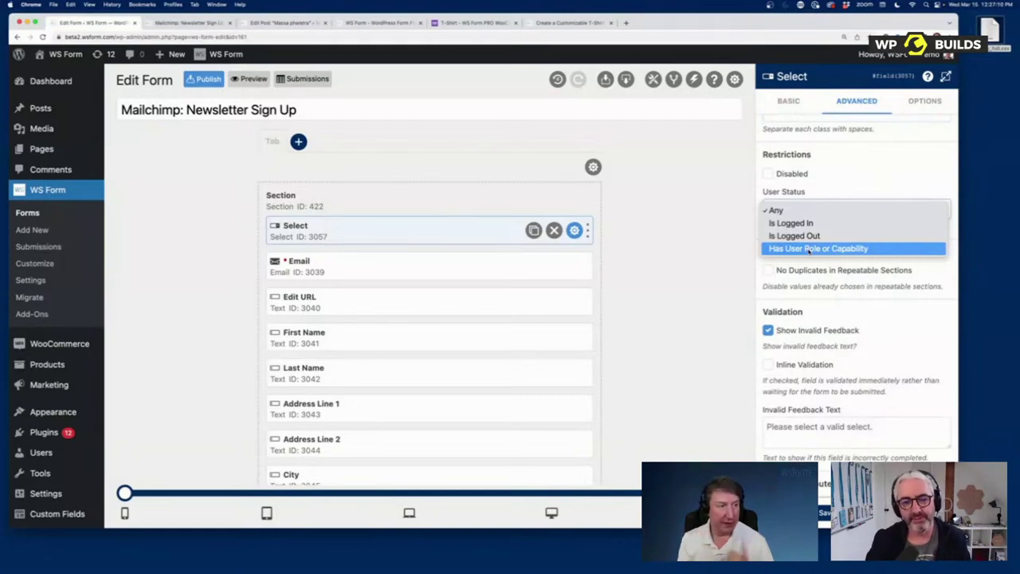
# Step: Leave User Status as Any, review the Invalid Feedback Text, and bring up the field toolbox
pyautogui.click(871, 349)
pyautogui.scroll(-2, 870, 346)
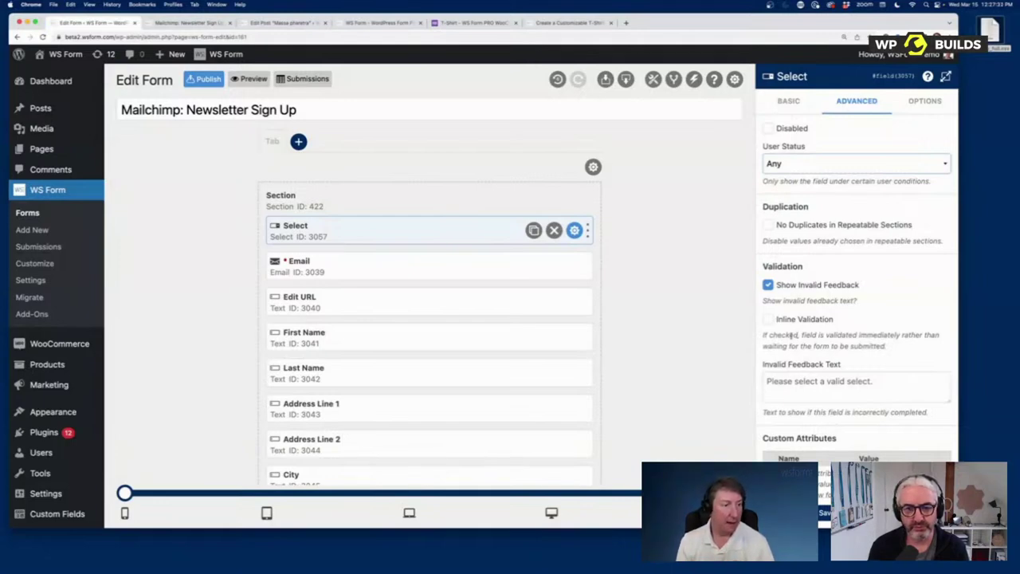
pyautogui.click(806, 380)
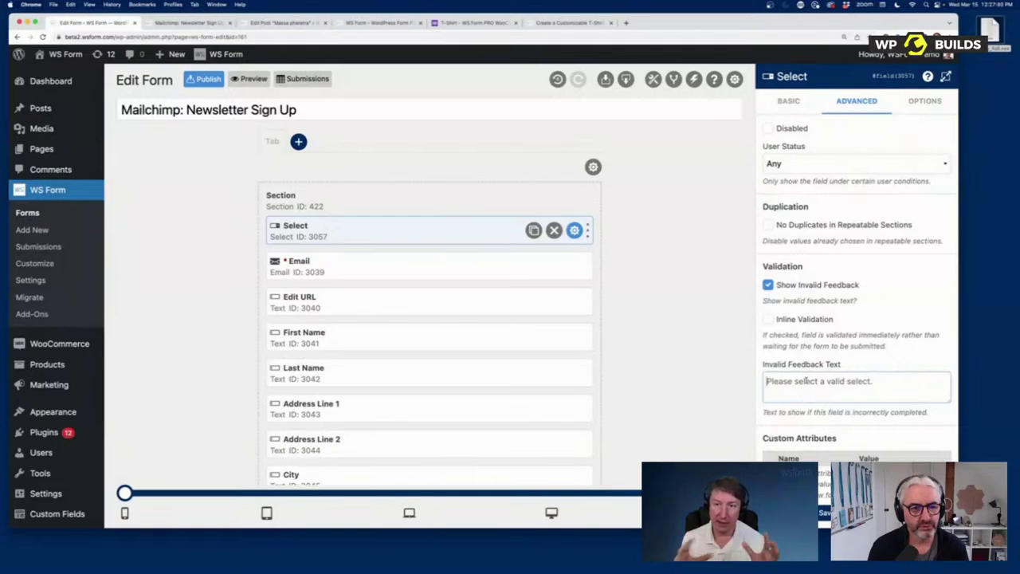
pyautogui.scroll(-5, 809, 379)
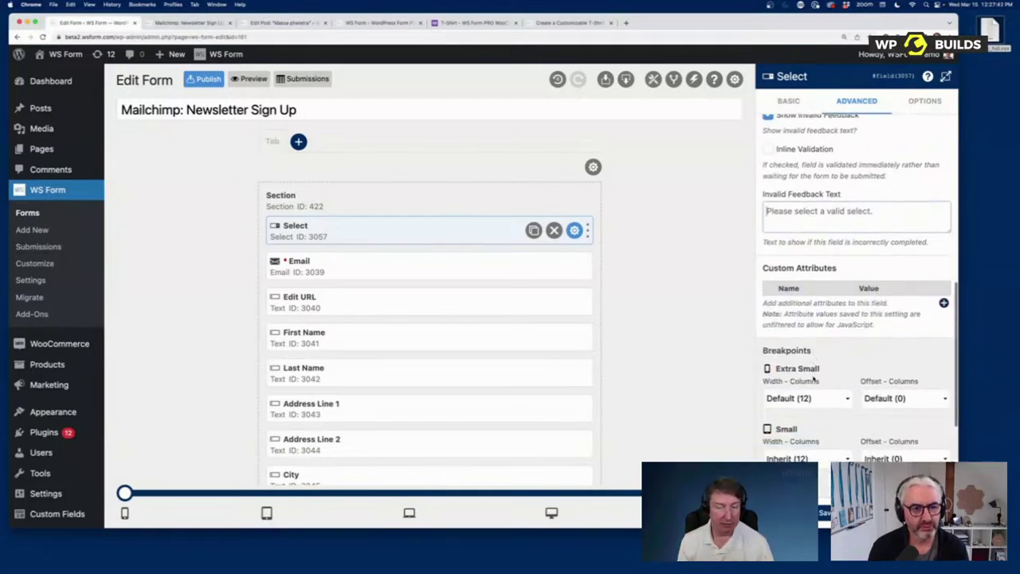
pyautogui.scroll(10, 813, 379)
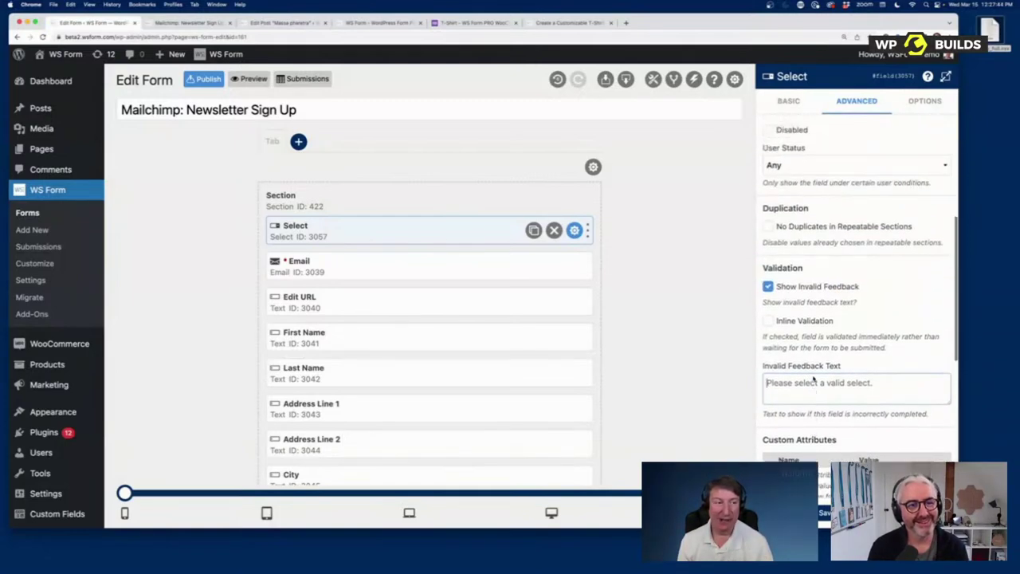
pyautogui.click(526, 187)
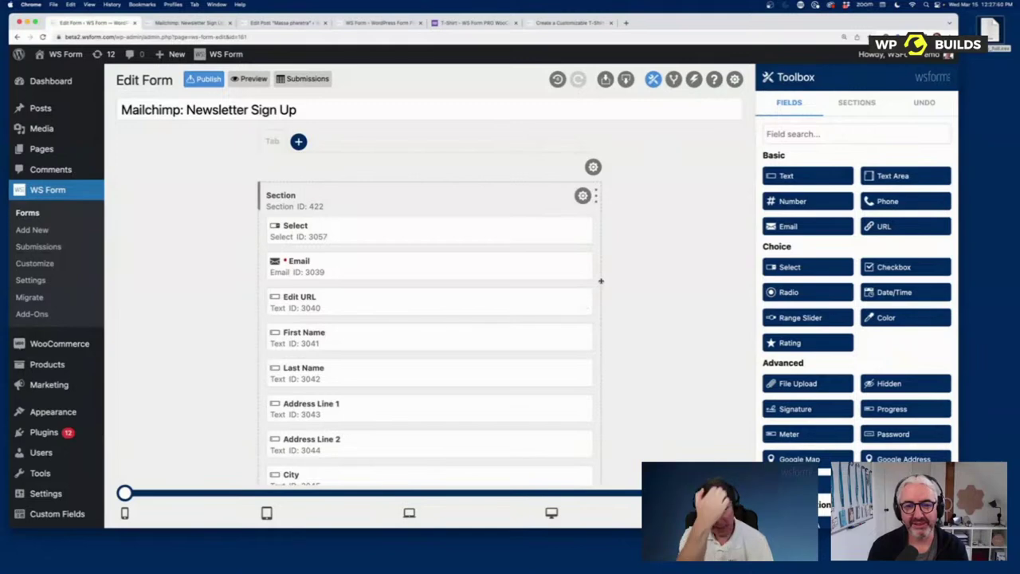
# Step: Place the prebuilt Address (International) section, with address, city, postal code and country fields, above the Select/Email section
pyautogui.click(861, 104)
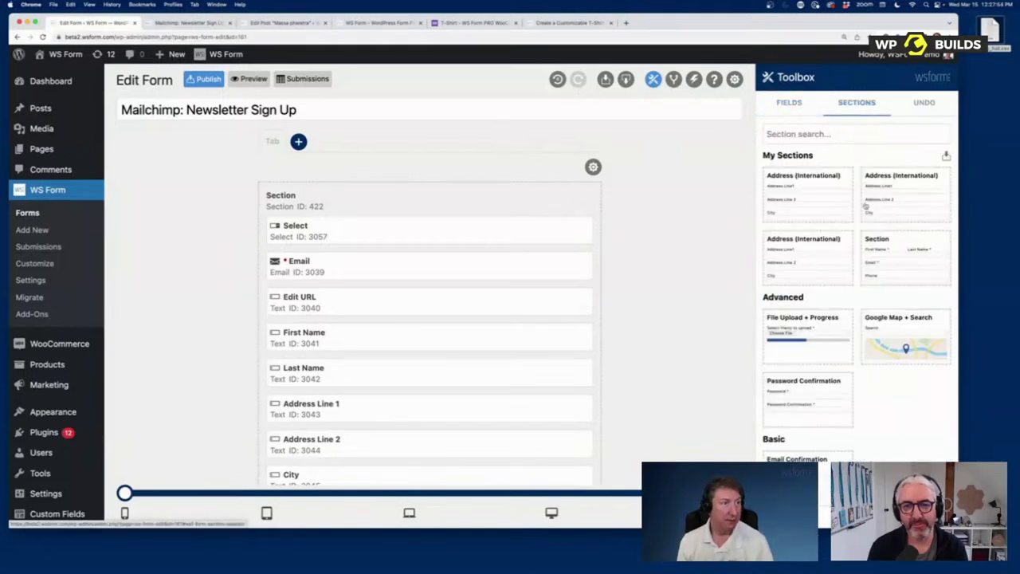
pyautogui.scroll(-5, 867, 208)
pyautogui.scroll(-5, 867, 217)
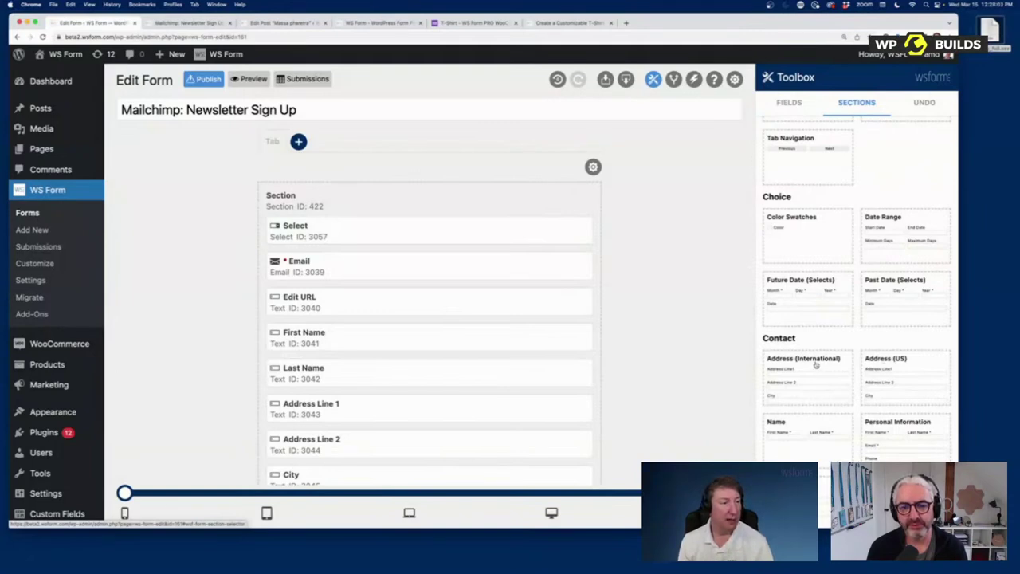
pyautogui.moveTo(817, 365); pyautogui.dragTo(303, 205)
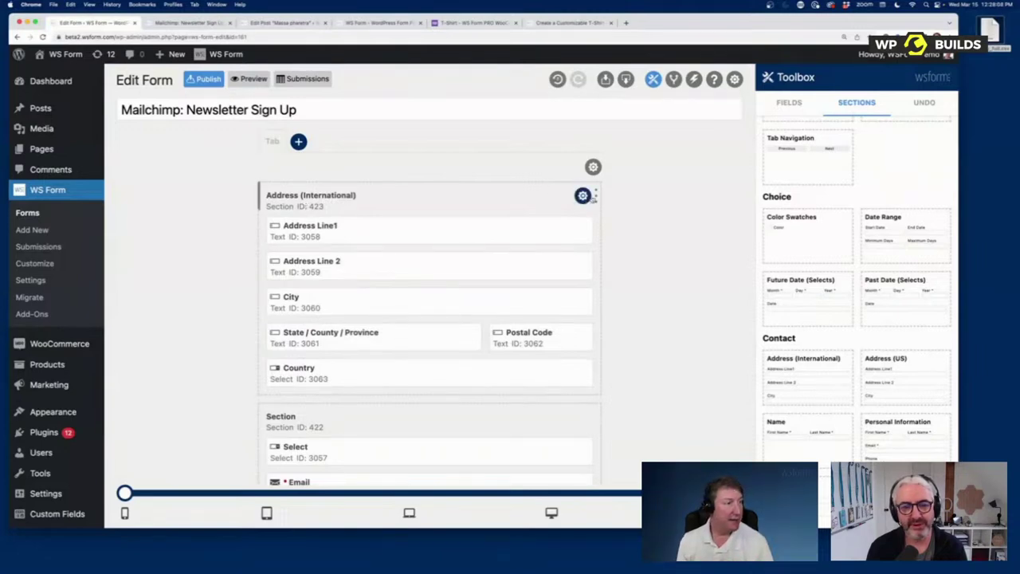
pyautogui.moveTo(596, 196); pyautogui.dragTo(599, 204)
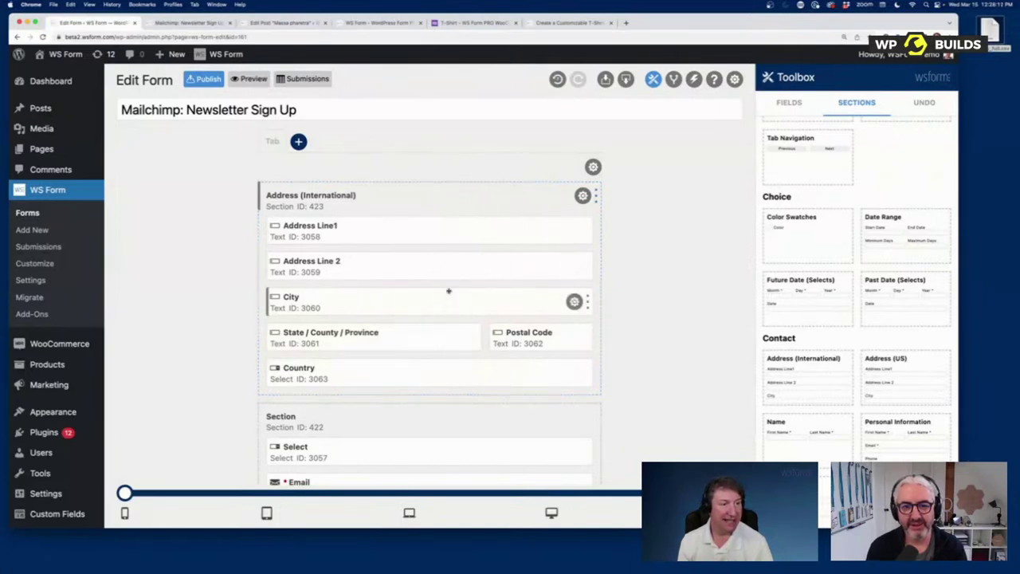
pyautogui.scroll(-5, 829, 443)
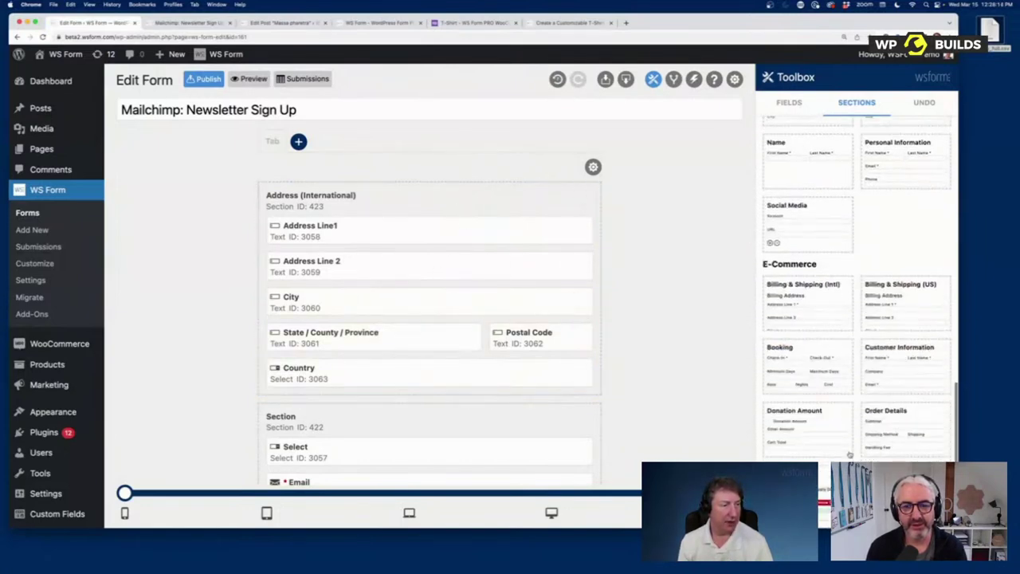
pyautogui.scroll(5, 832, 414)
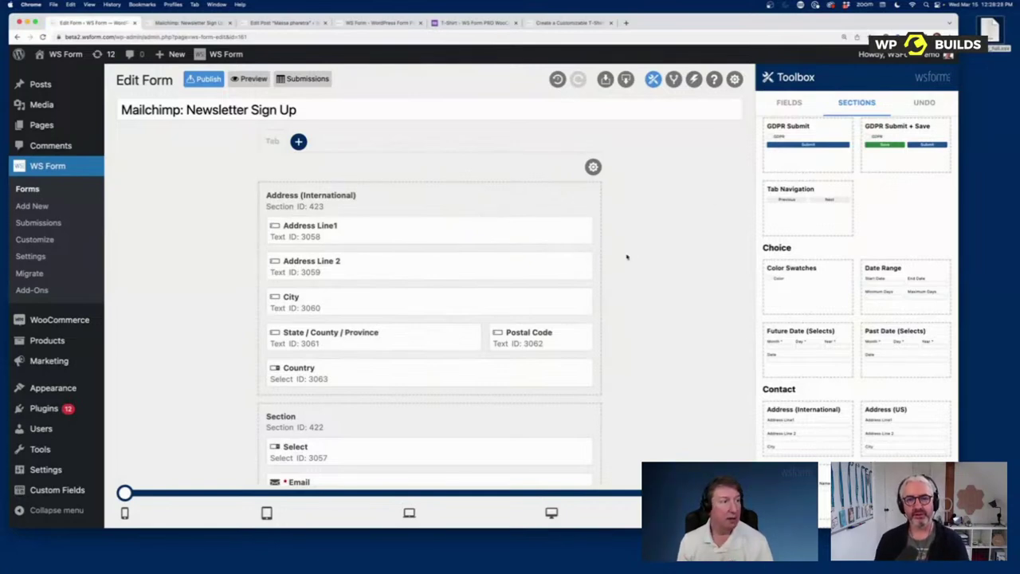
# Step: Export the Address (International) section, put Address Line1 and Line 2 side by side at half width, and save it to My Sections
pyautogui.click(583, 196)
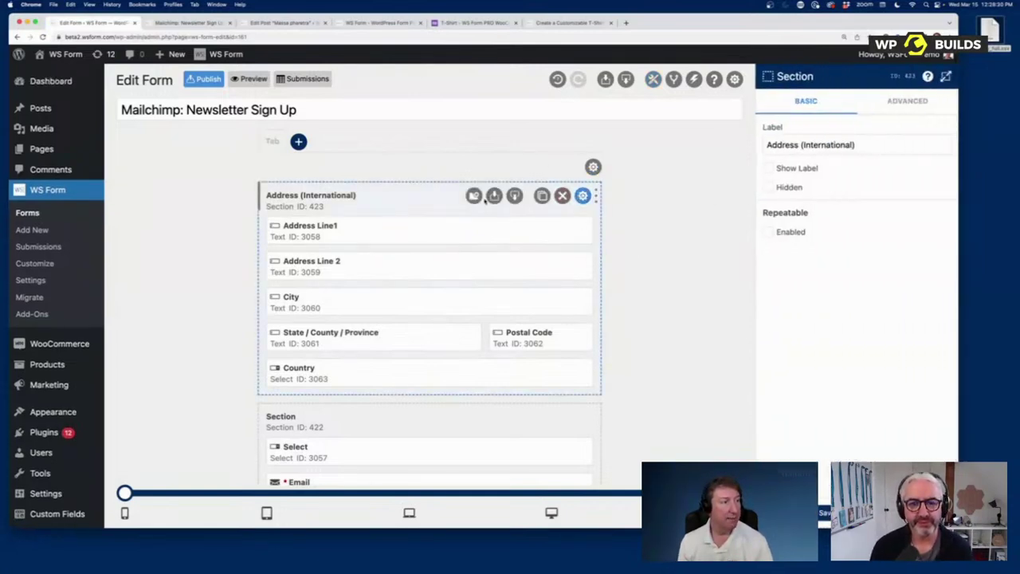
pyautogui.click(514, 195)
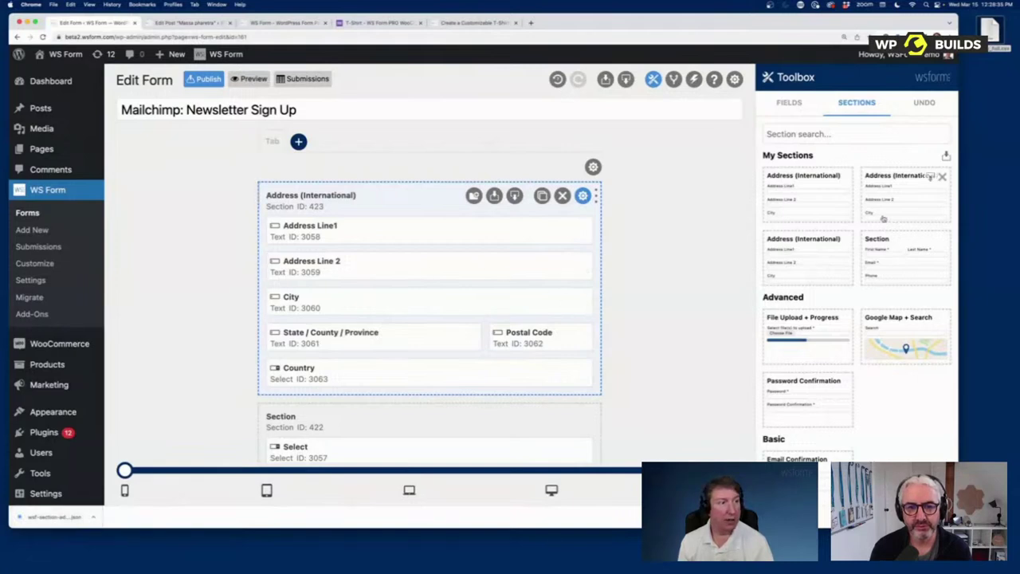
pyautogui.moveTo(828, 179)
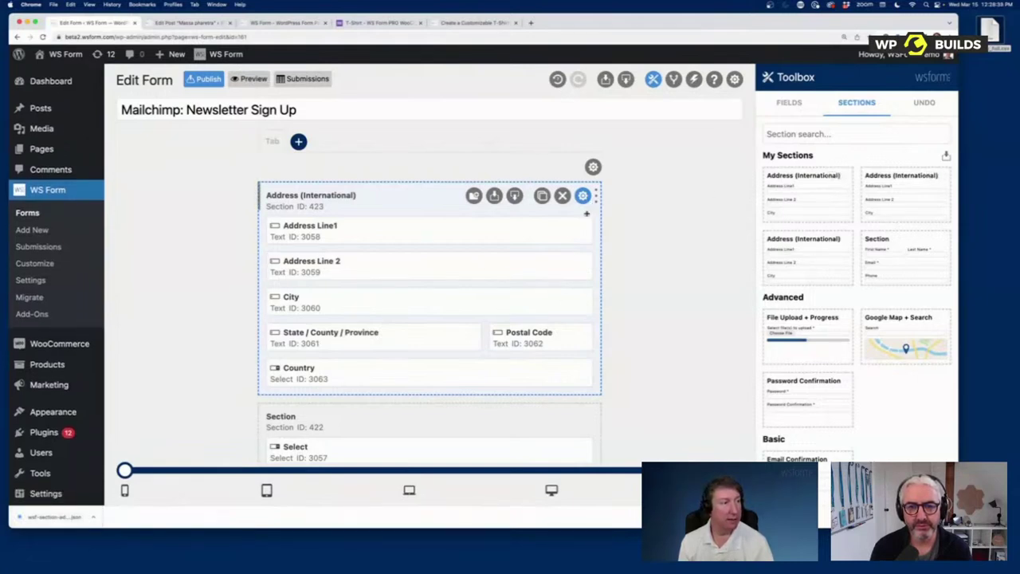
pyautogui.moveTo(590, 228); pyautogui.dragTo(418, 231)
pyautogui.moveTo(589, 264); pyautogui.dragTo(440, 242)
pyautogui.click(473, 196)
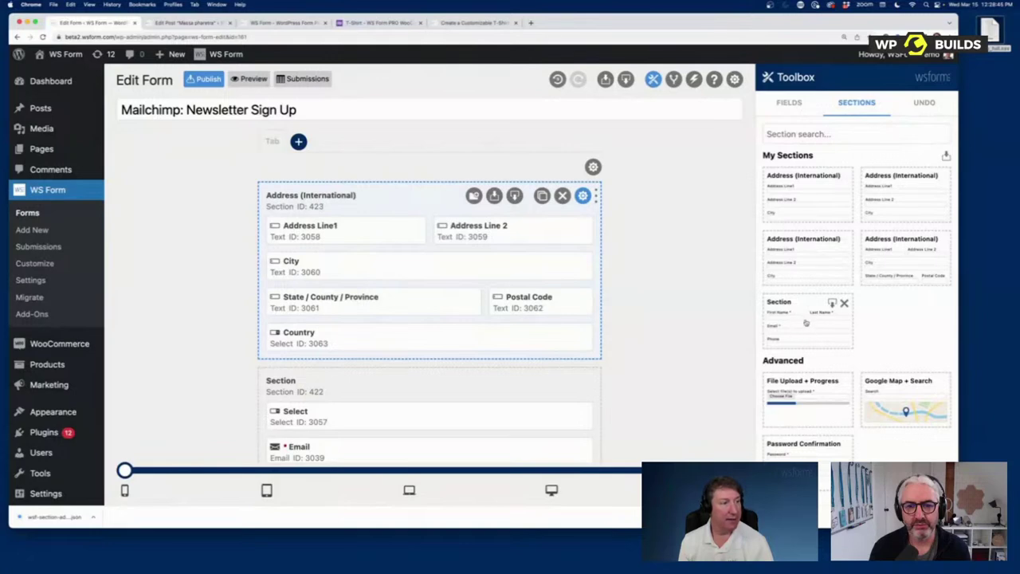
# Step: Add the saved contact section above the address section, then delete both sections from the form
pyautogui.moveTo(797, 312); pyautogui.dragTo(327, 199)
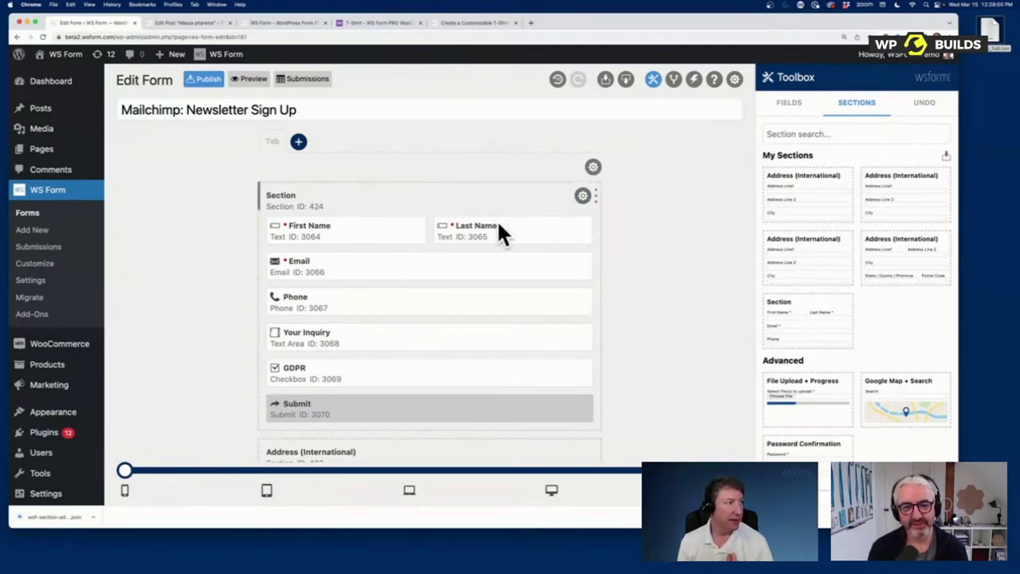
pyautogui.click(583, 196)
pyautogui.click(473, 196)
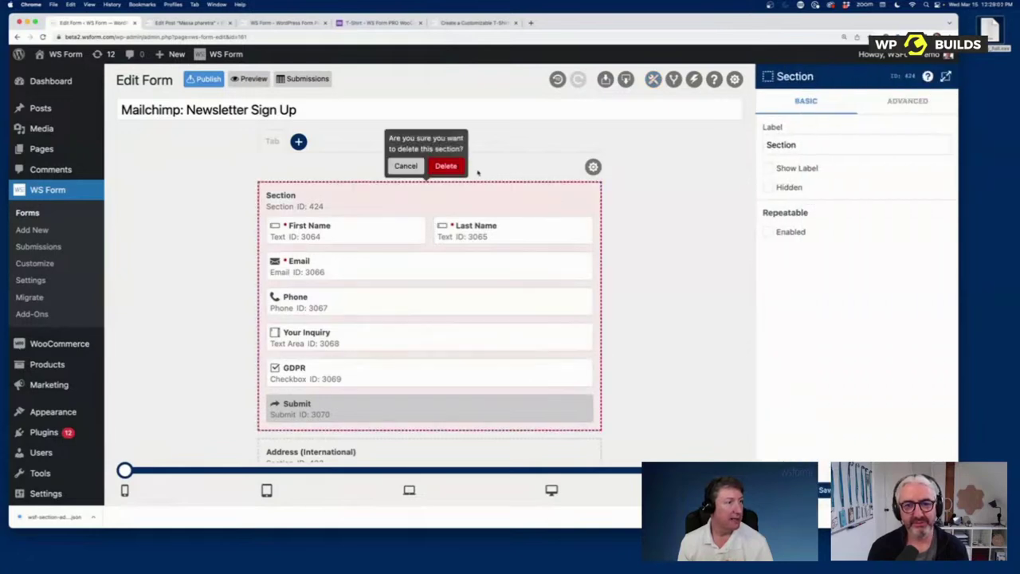
pyautogui.click(446, 165)
pyautogui.click(582, 196)
pyautogui.click(473, 196)
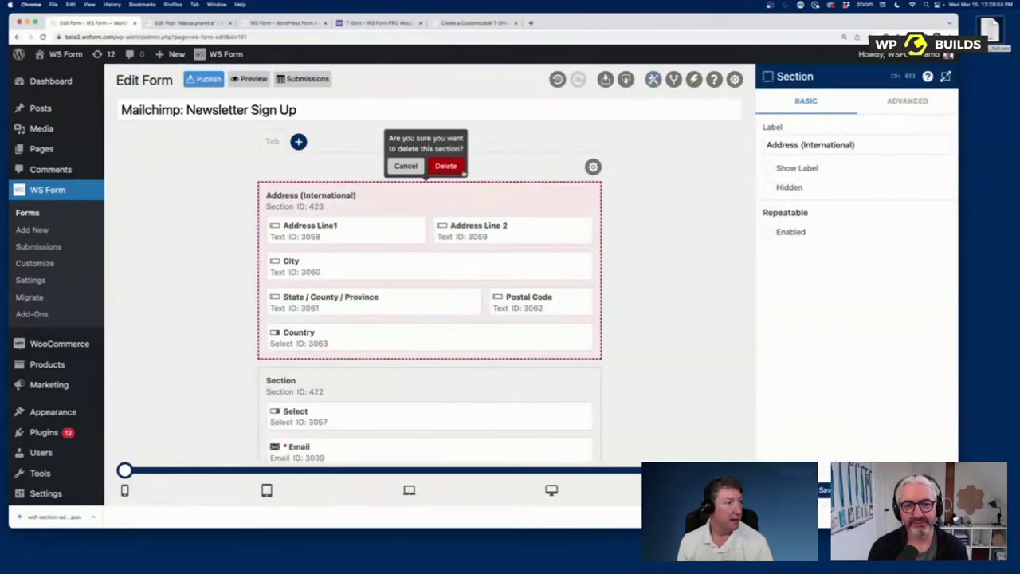
pyautogui.click(446, 165)
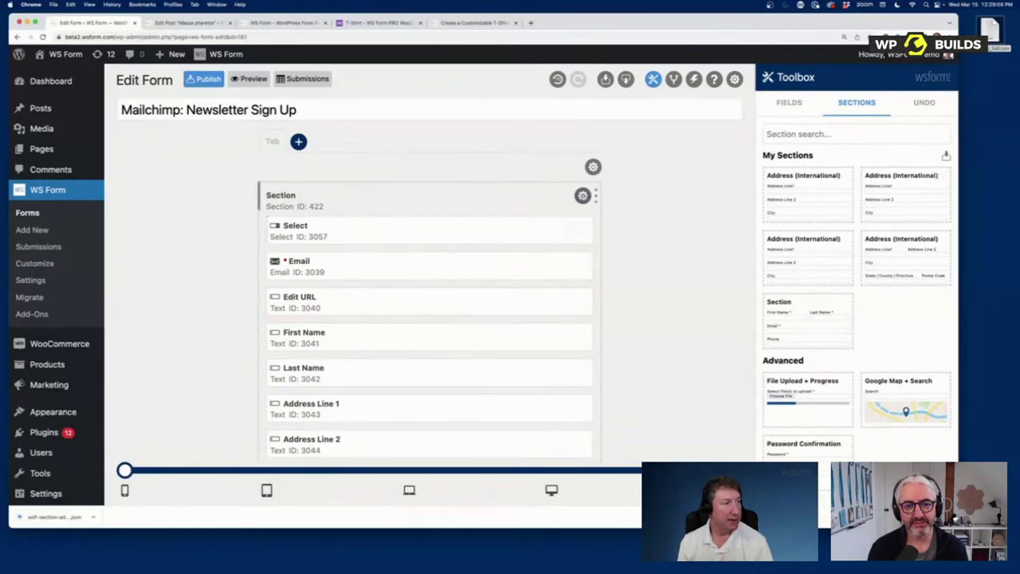
# Step: Export the Select/Email section to a JSON file and import that file into My Sections
pyautogui.click(582, 196)
pyautogui.click(494, 196)
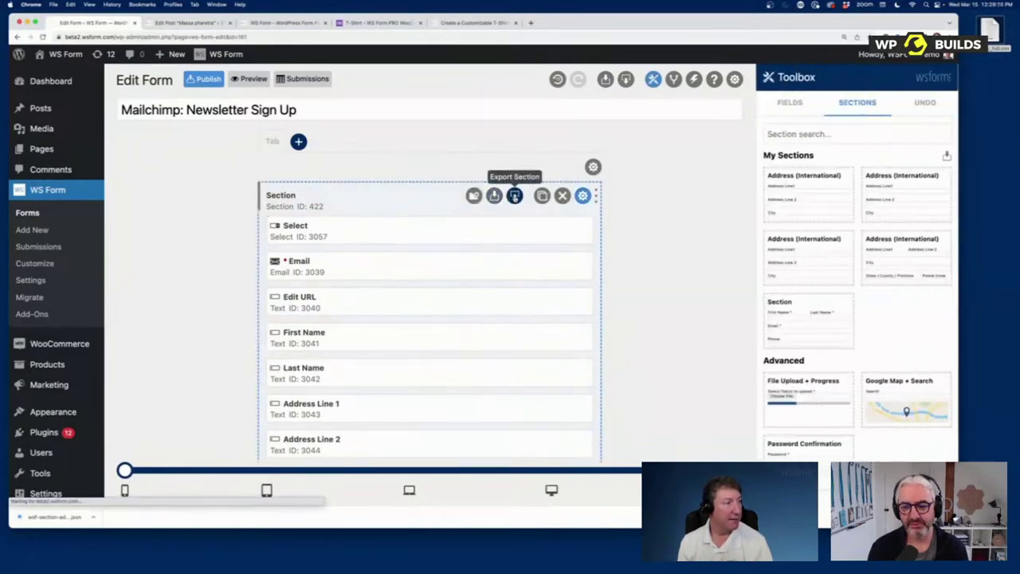
pyautogui.moveTo(75, 519); pyautogui.dragTo(805, 244)
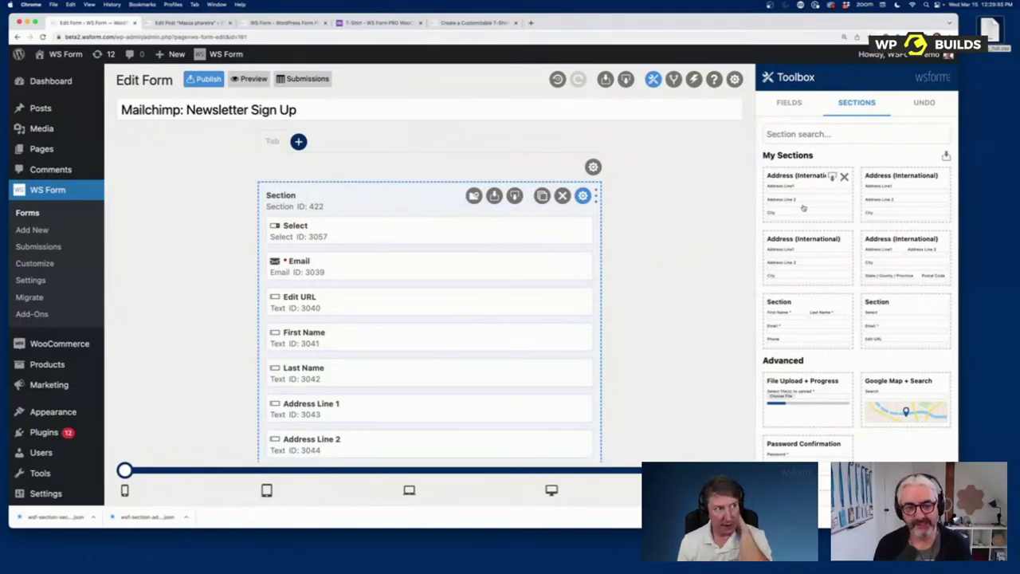
# Step: Tick then untick the support contact form's attach-form and attach-system-info options, and show Form Settings
pyautogui.click(714, 80)
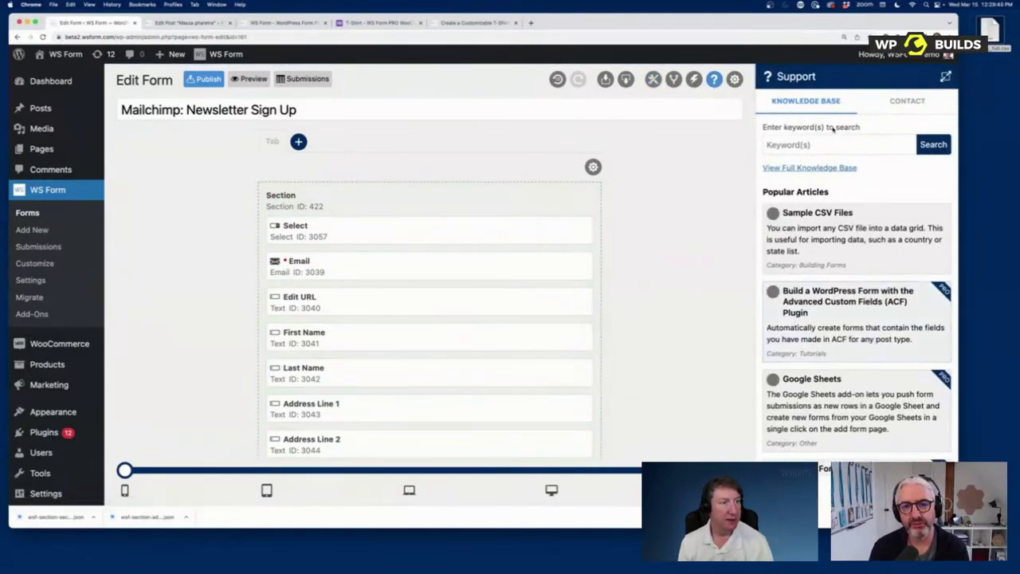
pyautogui.click(904, 102)
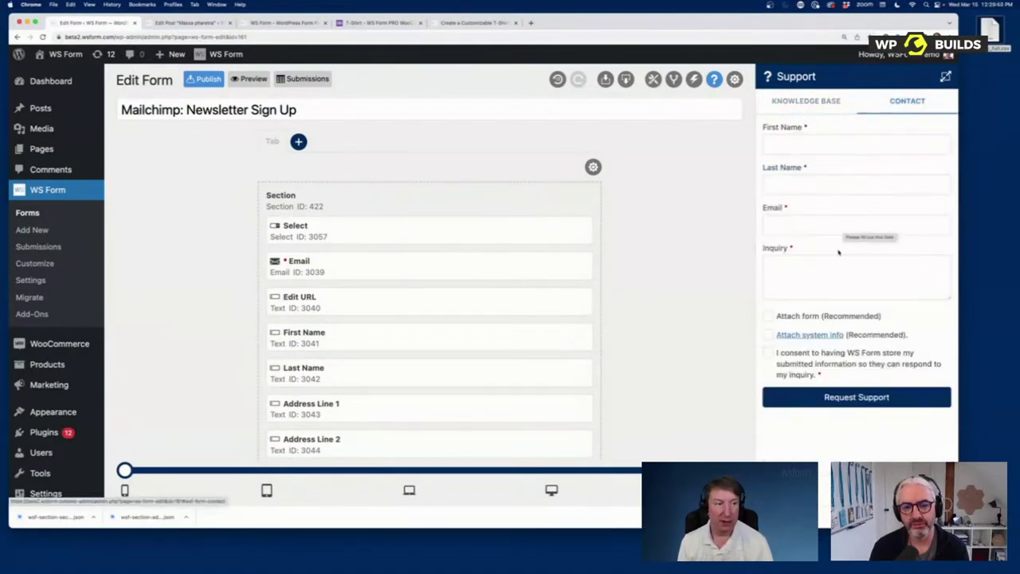
pyautogui.click(803, 316)
pyautogui.click(768, 334)
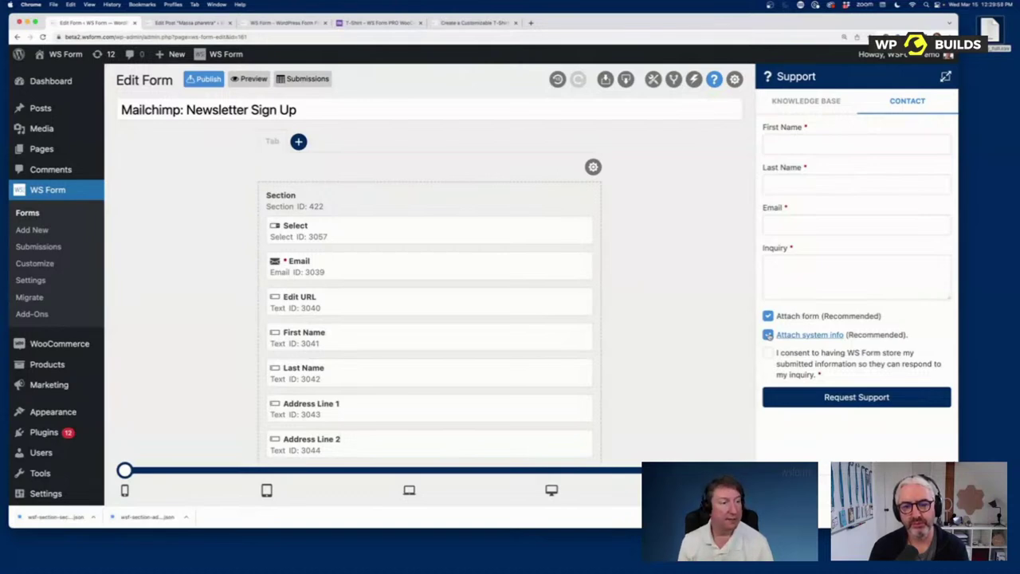
pyautogui.click(768, 335)
pyautogui.click(768, 315)
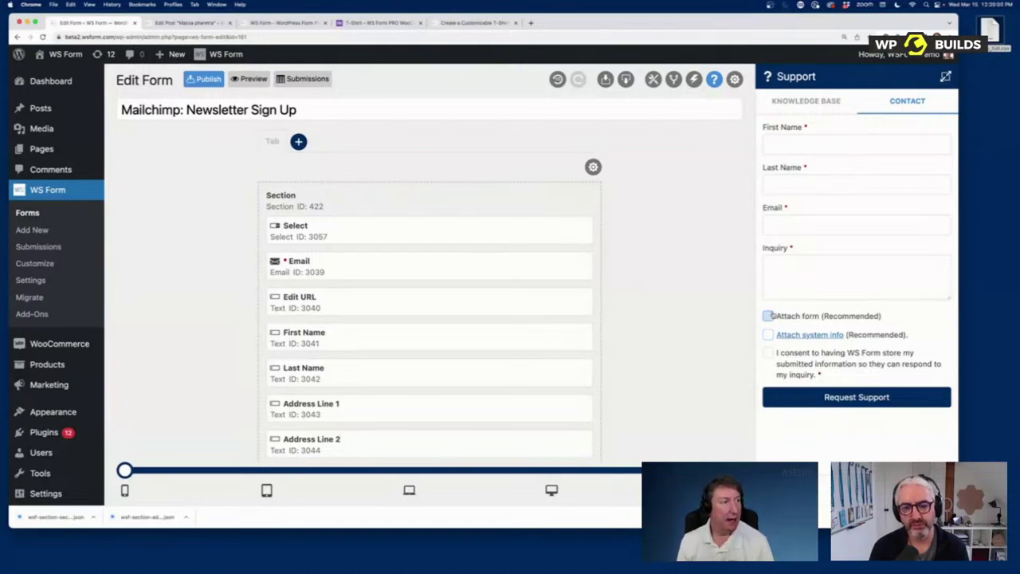
pyautogui.click(734, 79)
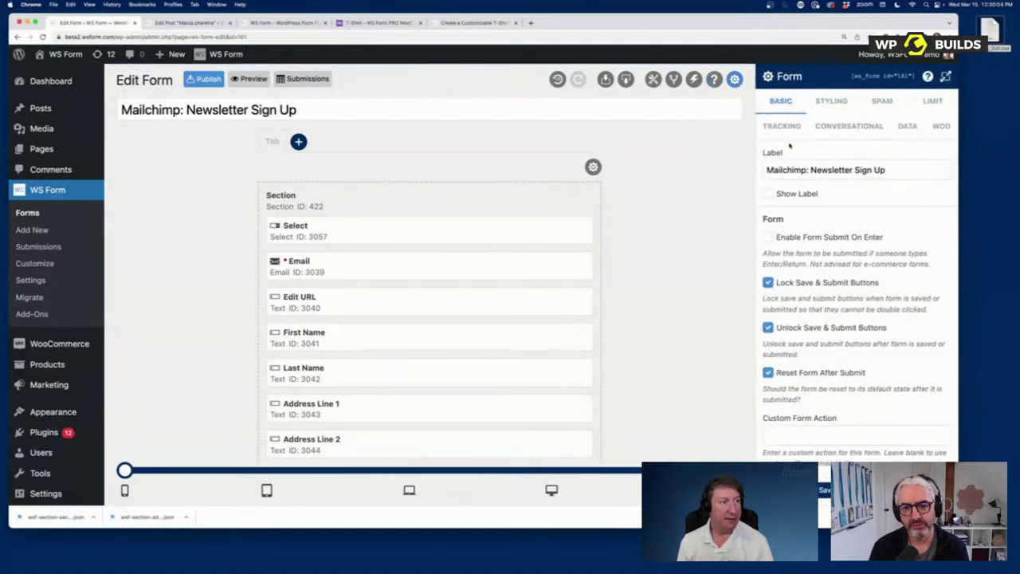
# Step: Enable Google Events and track Remote IP Address, Referrer, Operating System, Hostname and URL Query String
pyautogui.click(781, 126)
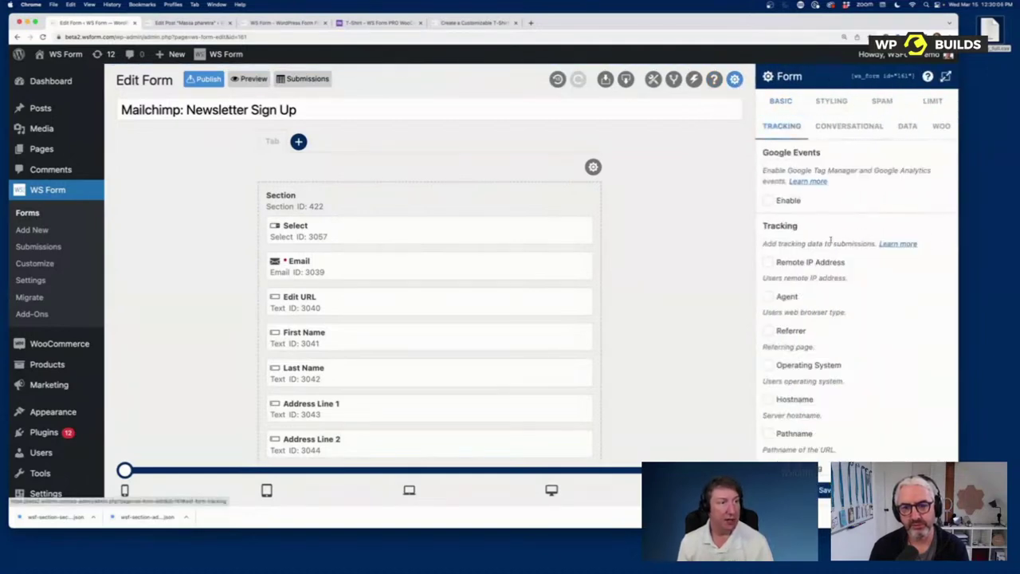
pyautogui.click(768, 201)
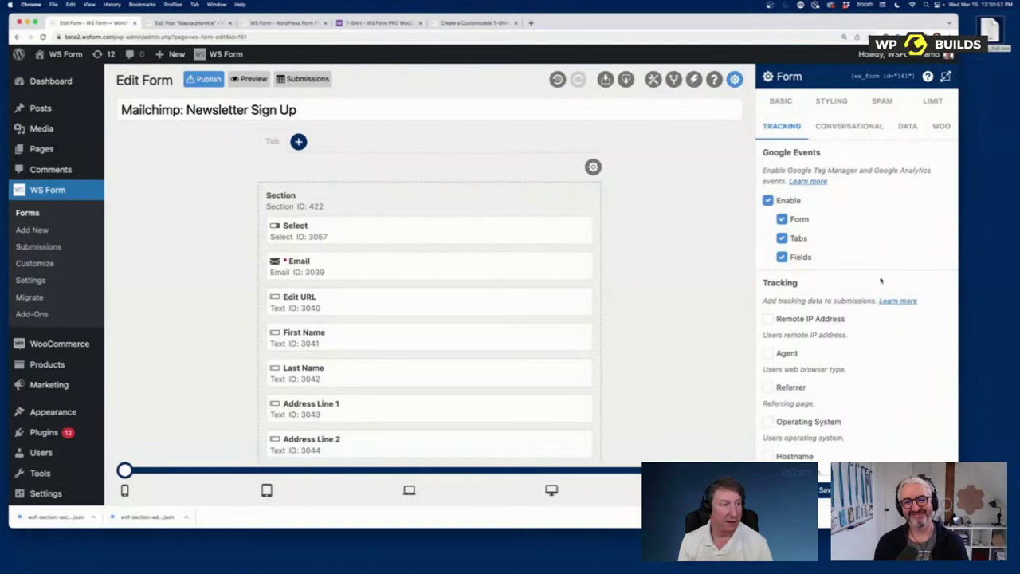
pyautogui.scroll(-3, 880, 279)
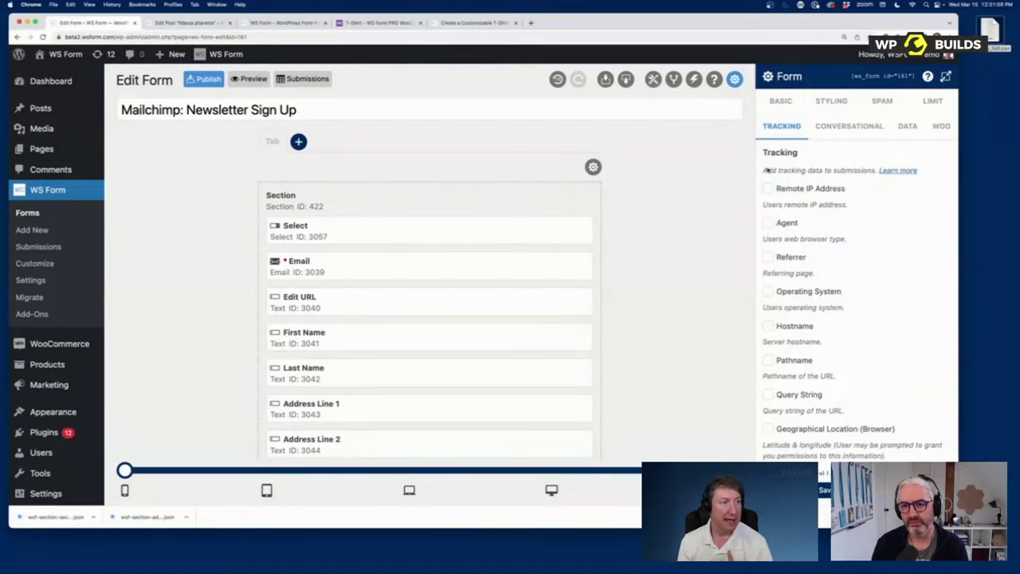
pyautogui.click(791, 191)
pyautogui.click(796, 261)
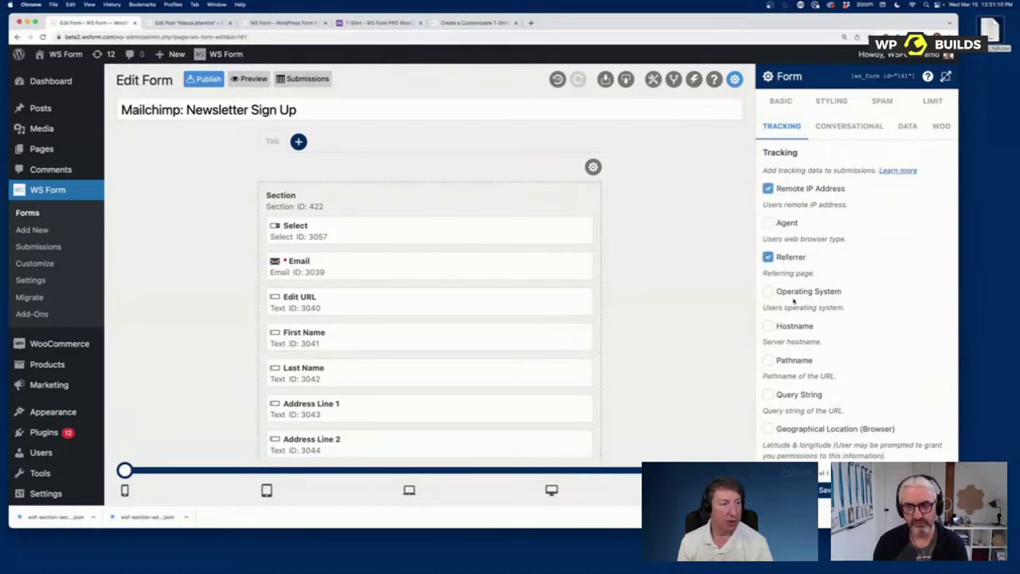
pyautogui.click(796, 294)
pyautogui.click(799, 329)
pyautogui.click(796, 393)
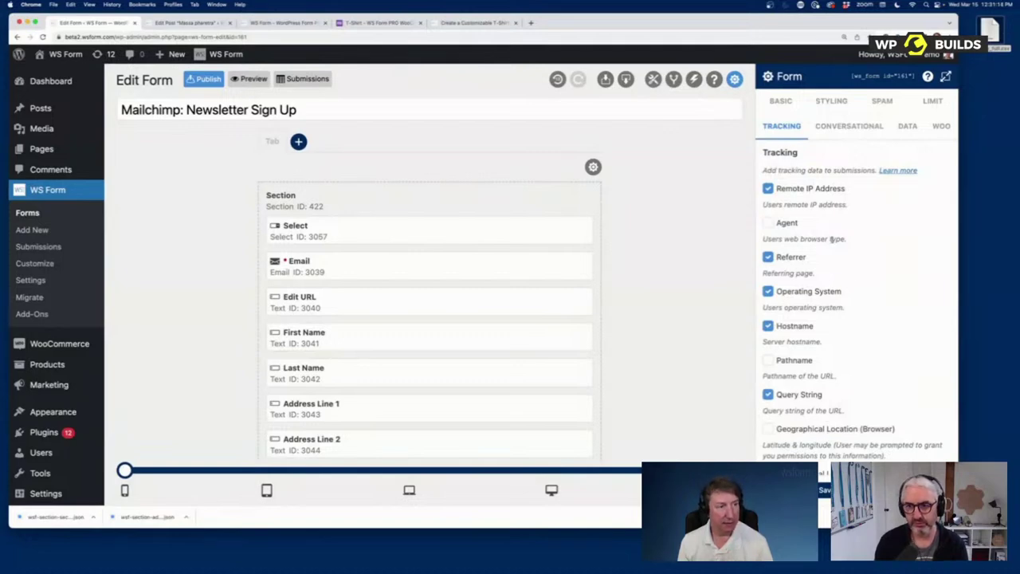
# Step: Also track City, Region, Country and Time Zone by IP
pyautogui.scroll(-5, 874, 310)
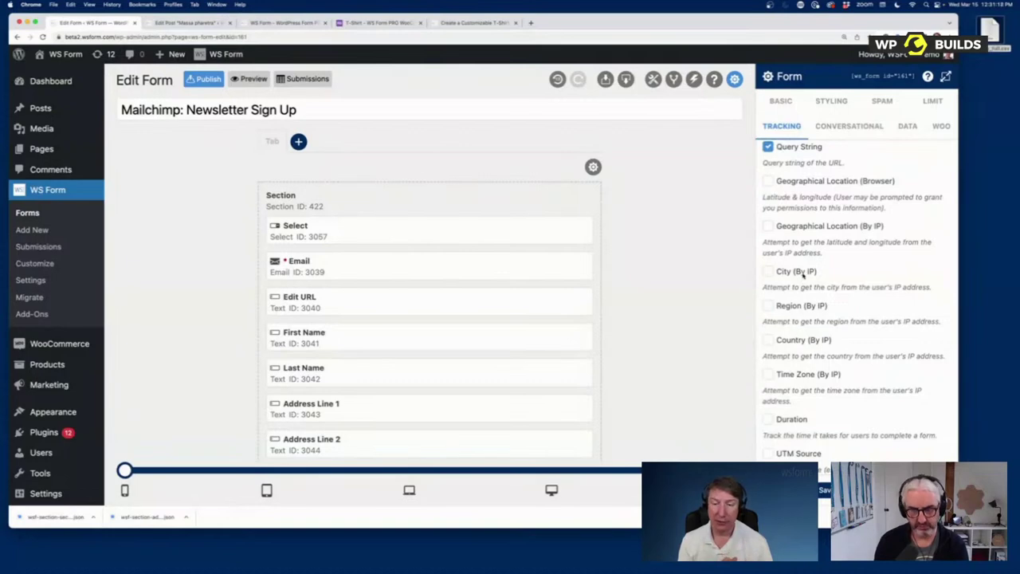
pyautogui.click(802, 274)
pyautogui.click(803, 309)
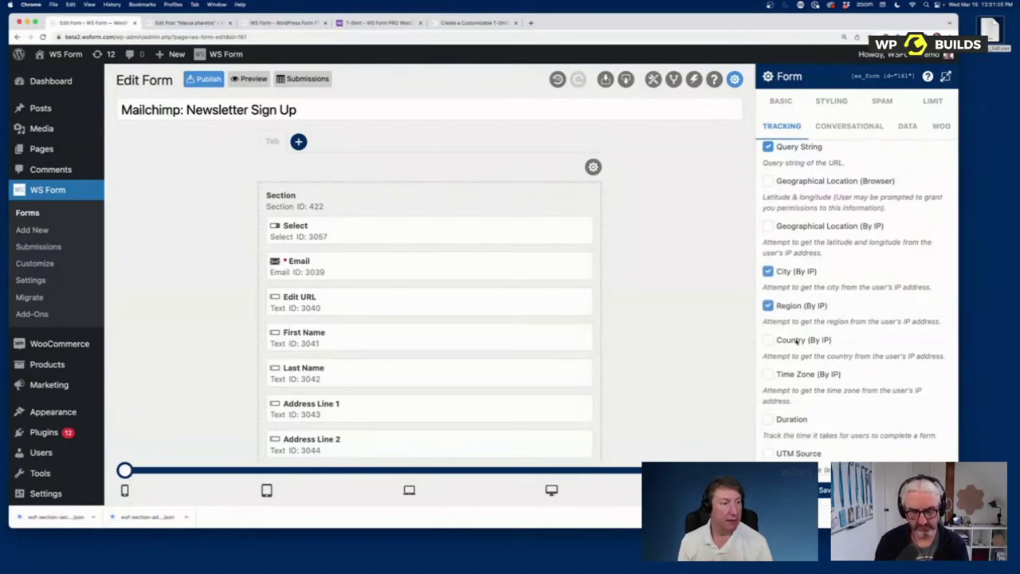
pyautogui.click(798, 341)
pyautogui.click(798, 376)
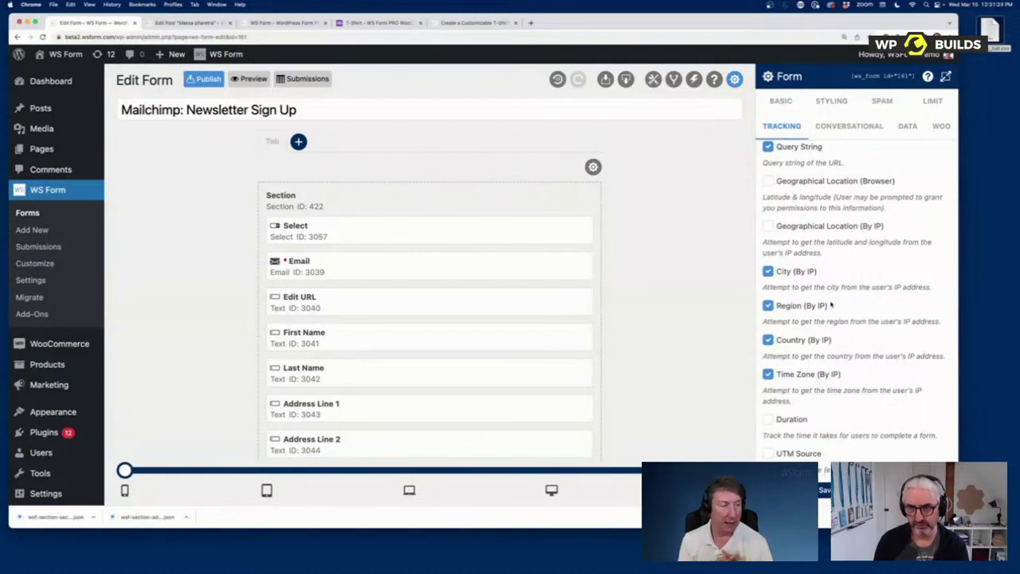
pyautogui.scroll(5, 828, 239)
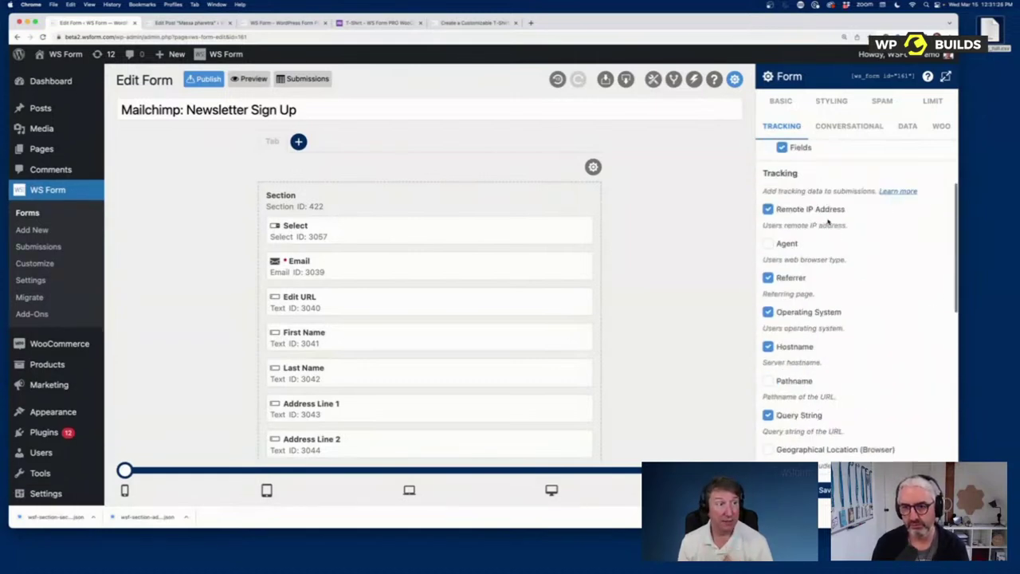
pyautogui.scroll(3, 828, 223)
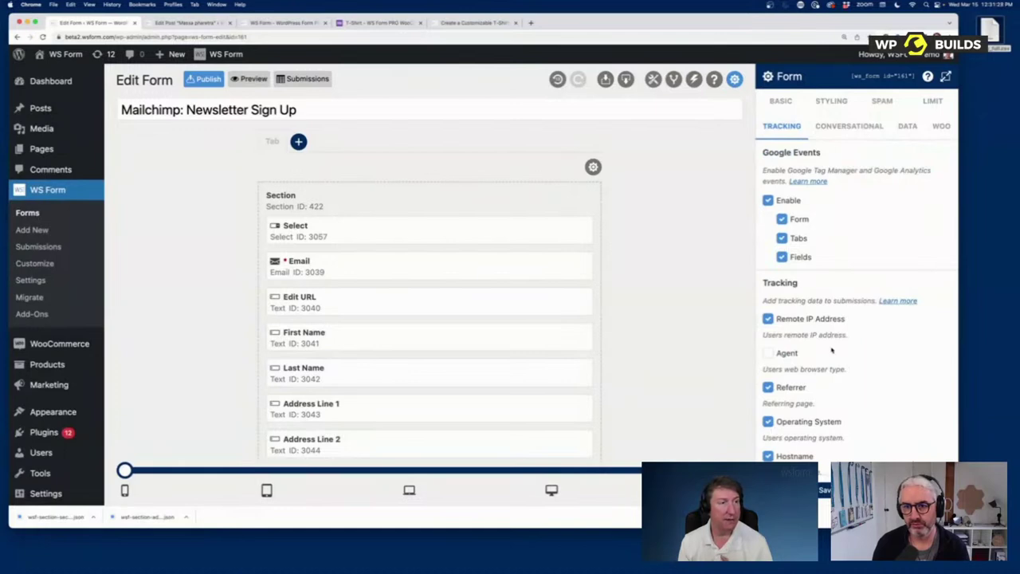
pyautogui.click(880, 101)
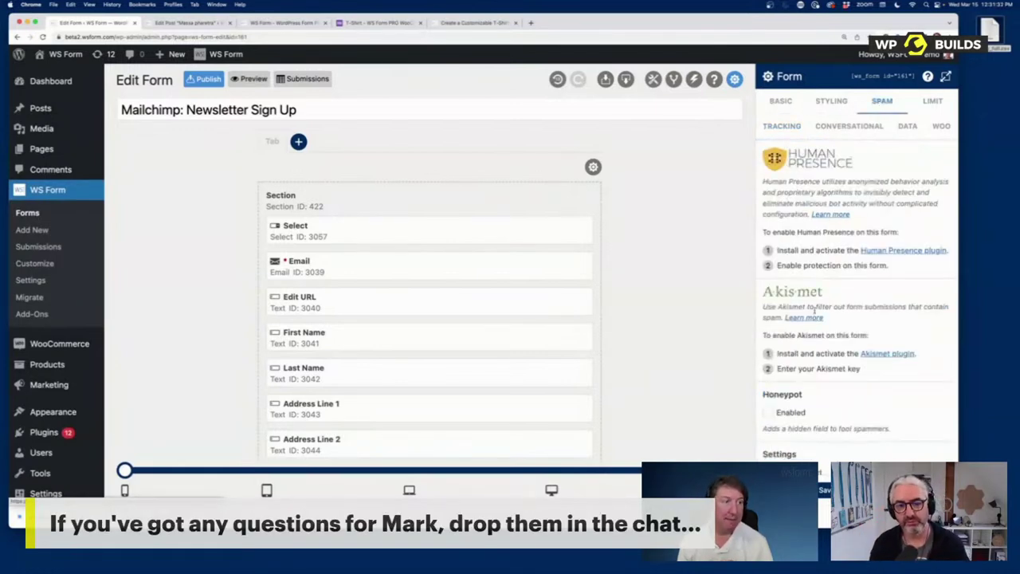
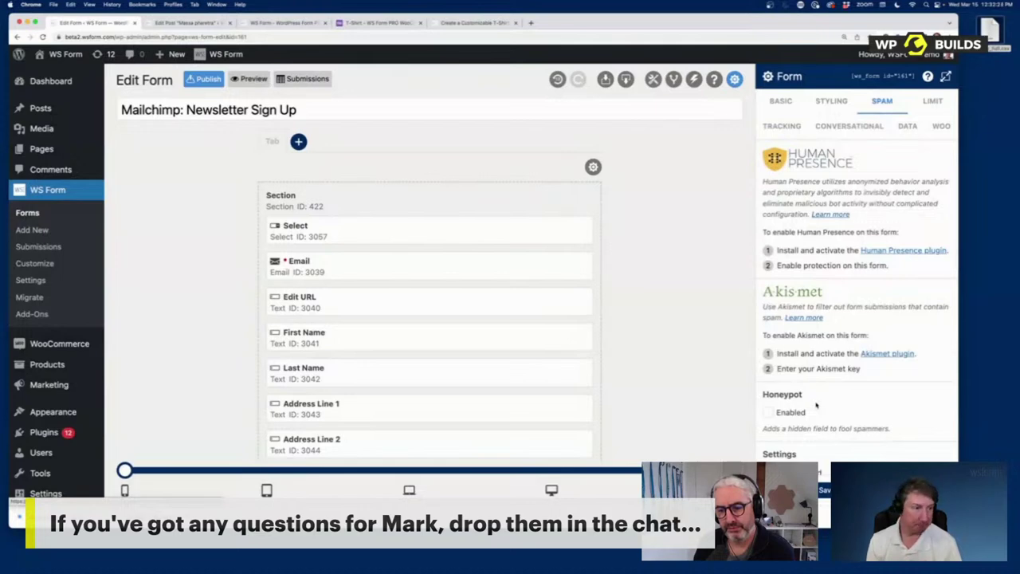
# Step: Scroll the Spam settings, then show the LIMIT tab with submission, schedule and user limits
pyautogui.scroll(-3, 816, 404)
pyautogui.scroll(1, 838, 340)
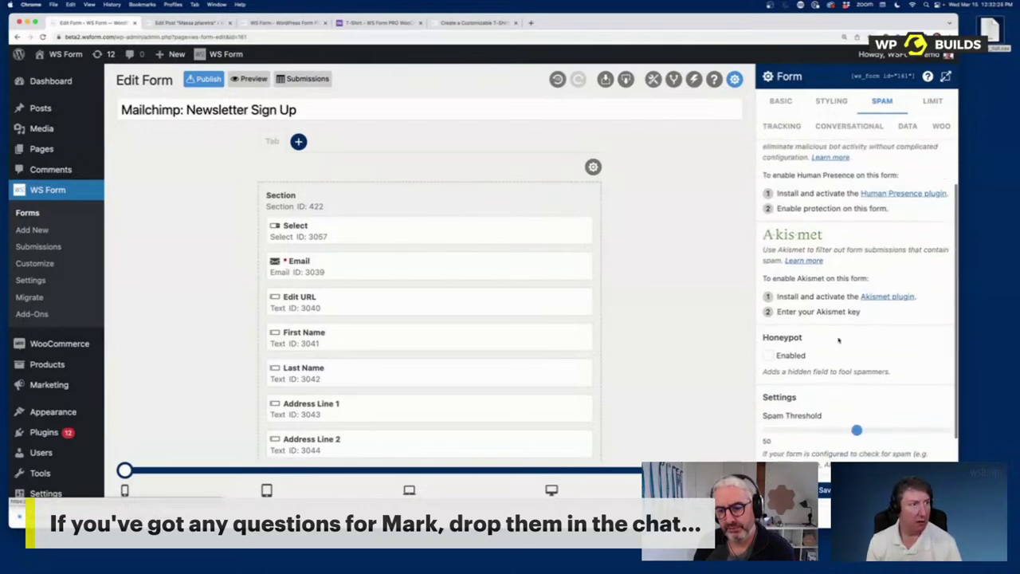
pyautogui.scroll(2, 838, 341)
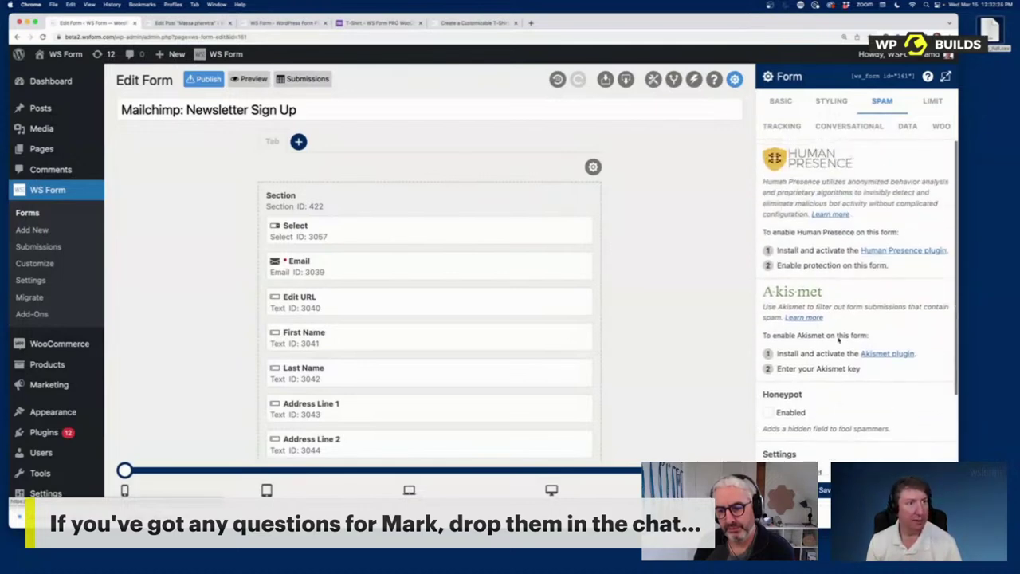
pyautogui.click(941, 102)
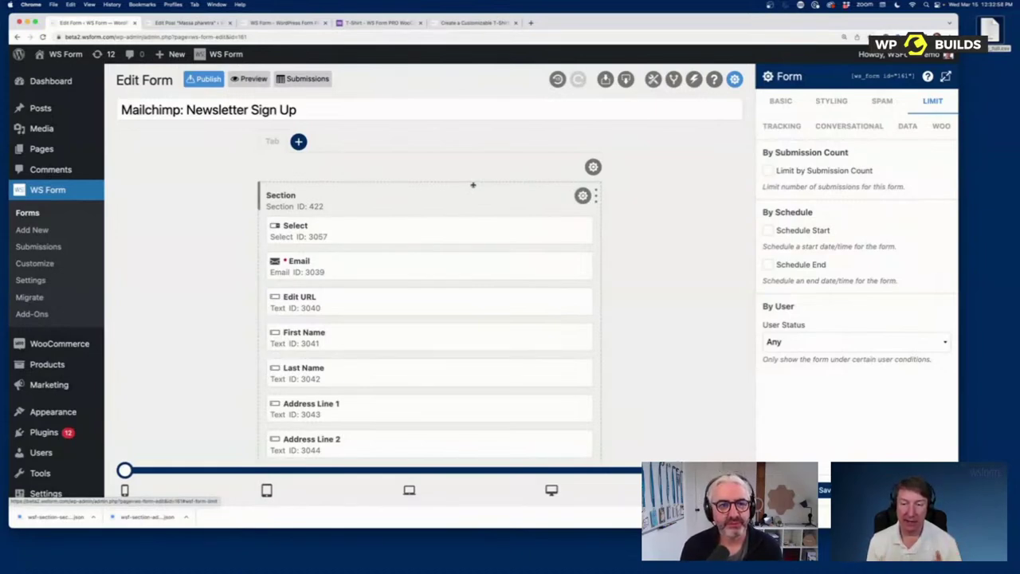
# Step: On the T-Shirt demo page, preview the shirt in Dark Grey, Green and Light Grey
pyautogui.click(378, 23)
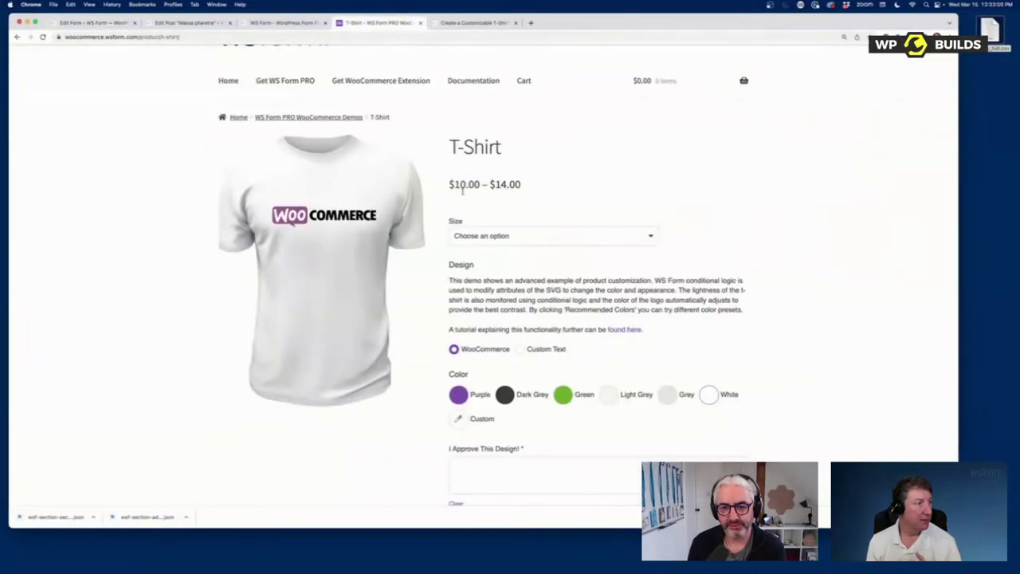
pyautogui.scroll(2, 454, 239)
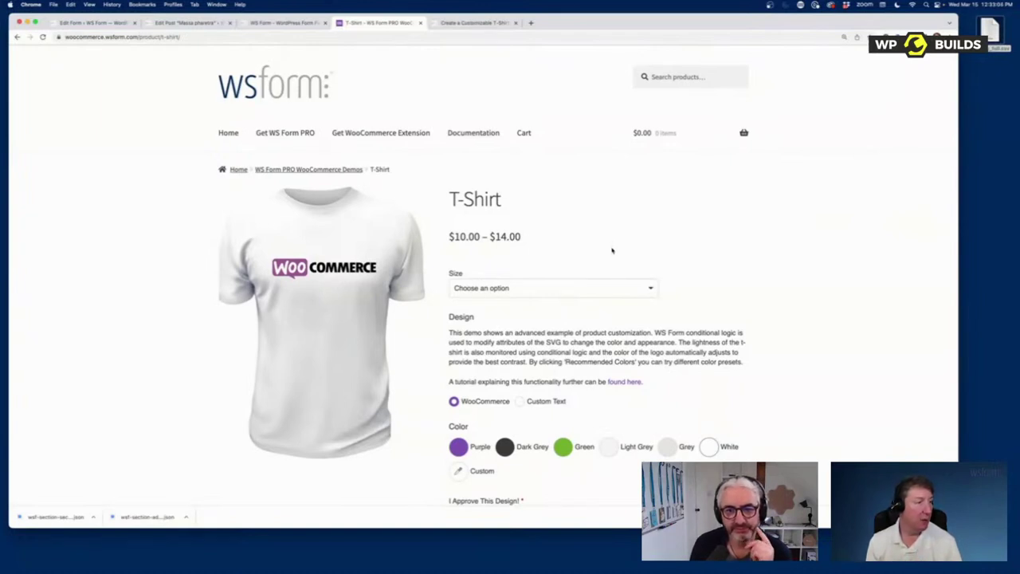
pyautogui.scroll(-3, 612, 247)
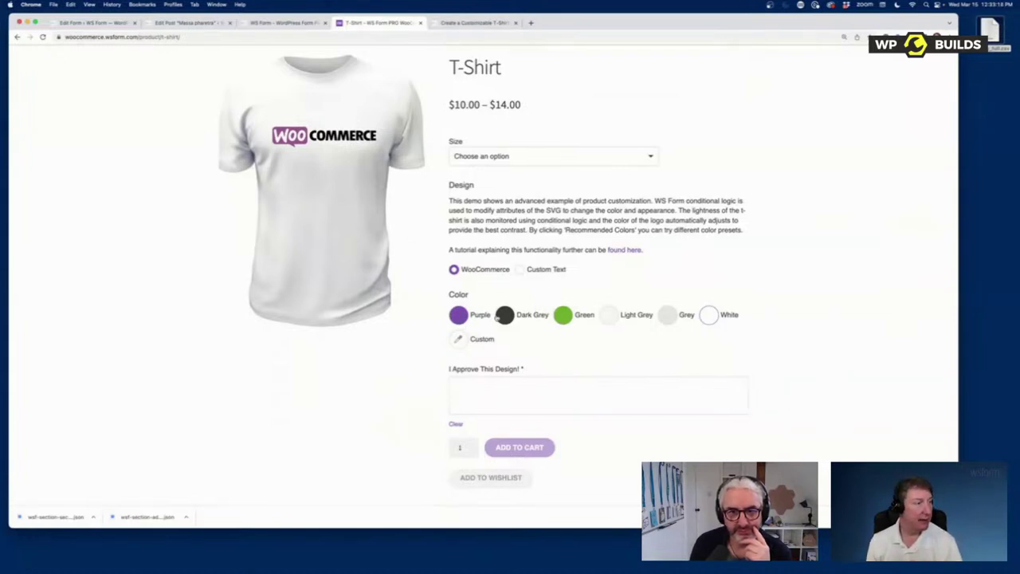
pyautogui.click(523, 316)
pyautogui.click(561, 318)
pyautogui.click(609, 318)
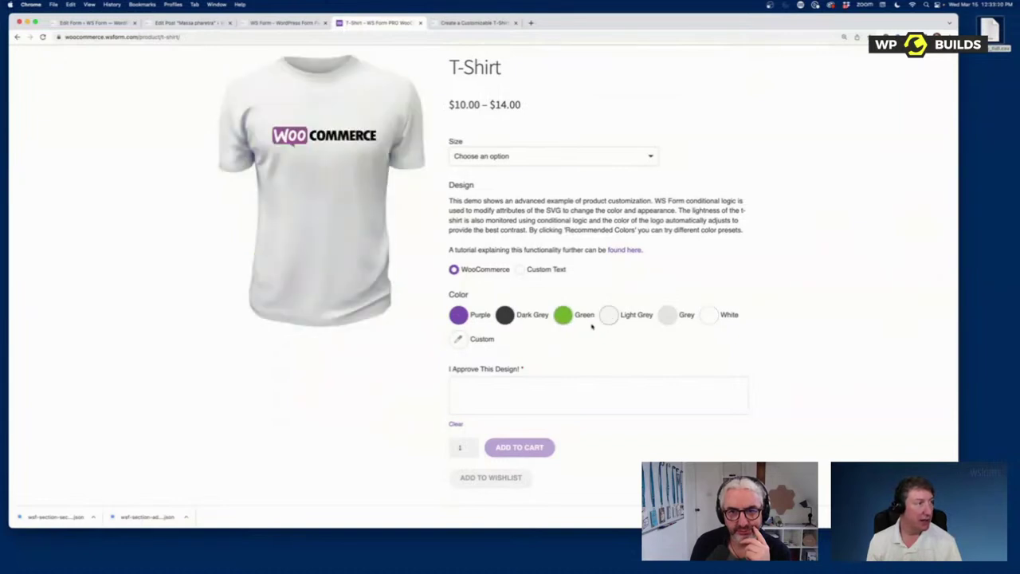
# Step: Pick a custom shirt colour in the colour picker, ending on white #ffffff
pyautogui.click(457, 341)
pyautogui.moveTo(475, 416); pyautogui.dragTo(437, 401)
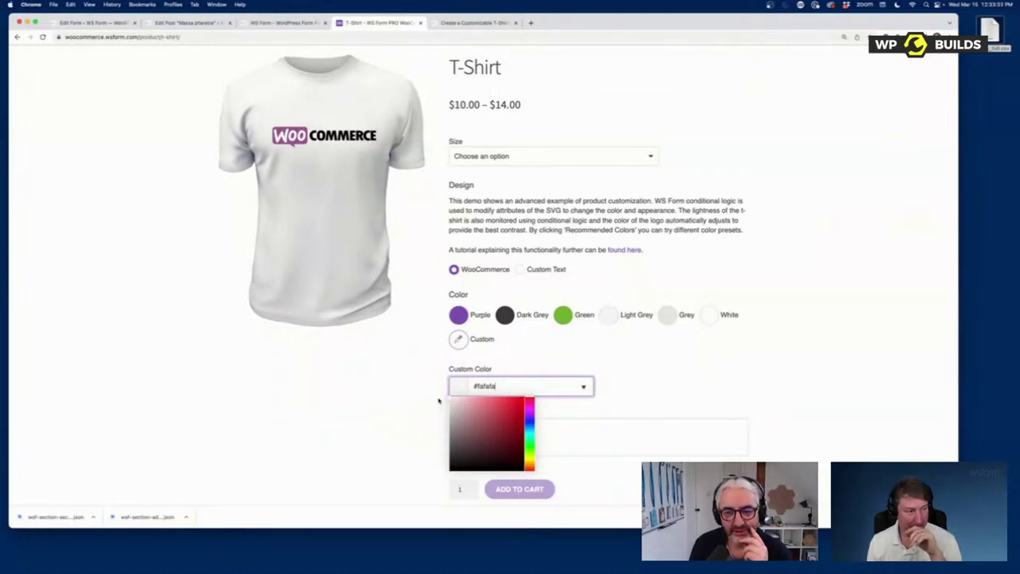
pyautogui.moveTo(437, 401); pyautogui.dragTo(446, 391)
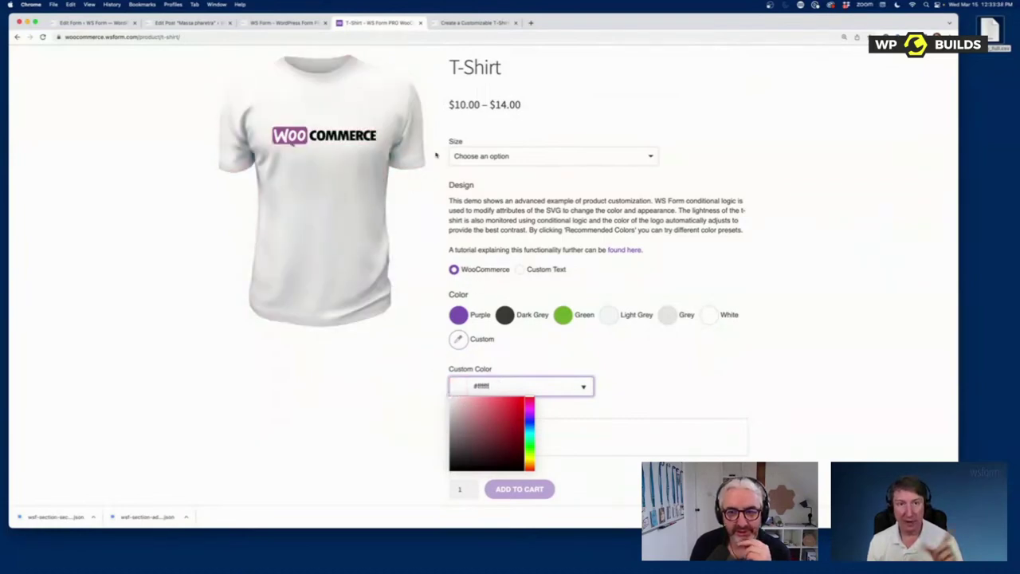
pyautogui.scroll(-1, 626, 430)
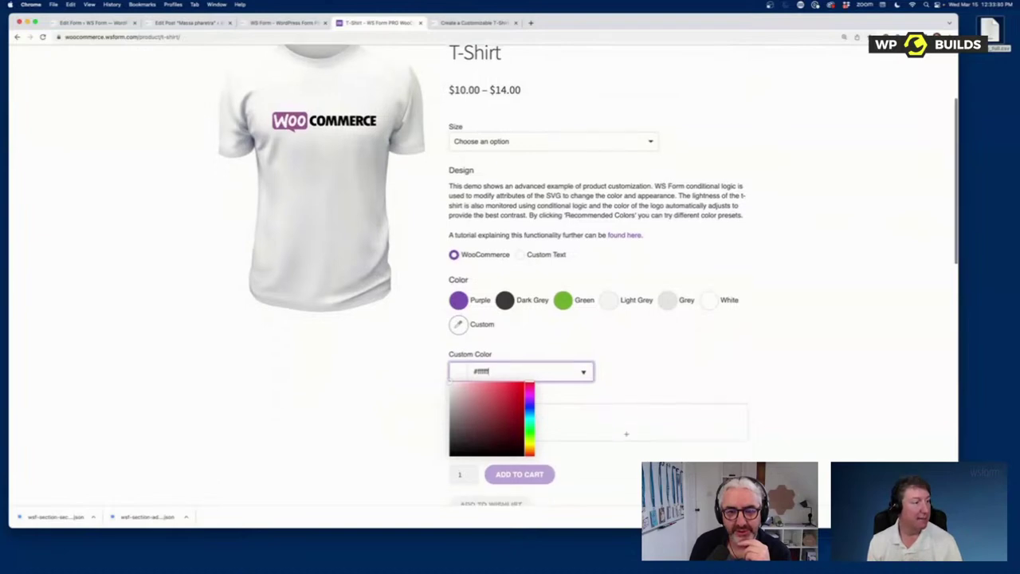
pyautogui.click(620, 397)
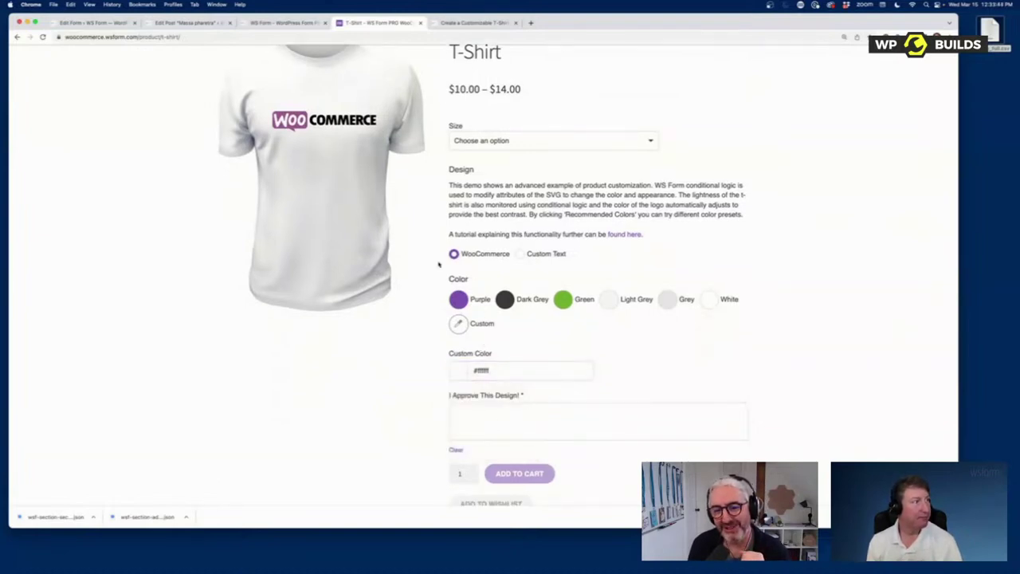
# Step: Back in the form editor, browse the Toolbox list of field types
pyautogui.click(106, 24)
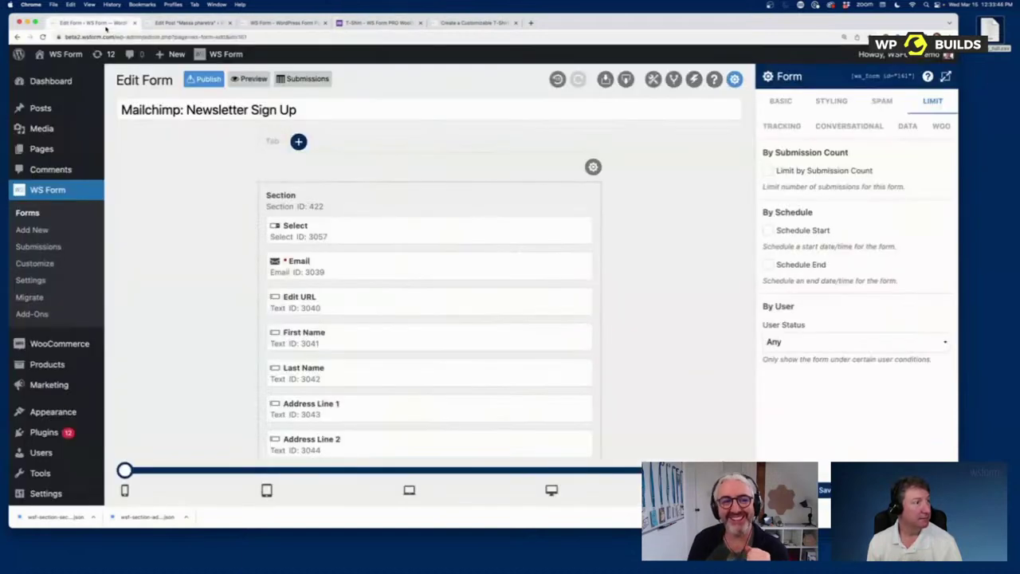
pyautogui.click(653, 79)
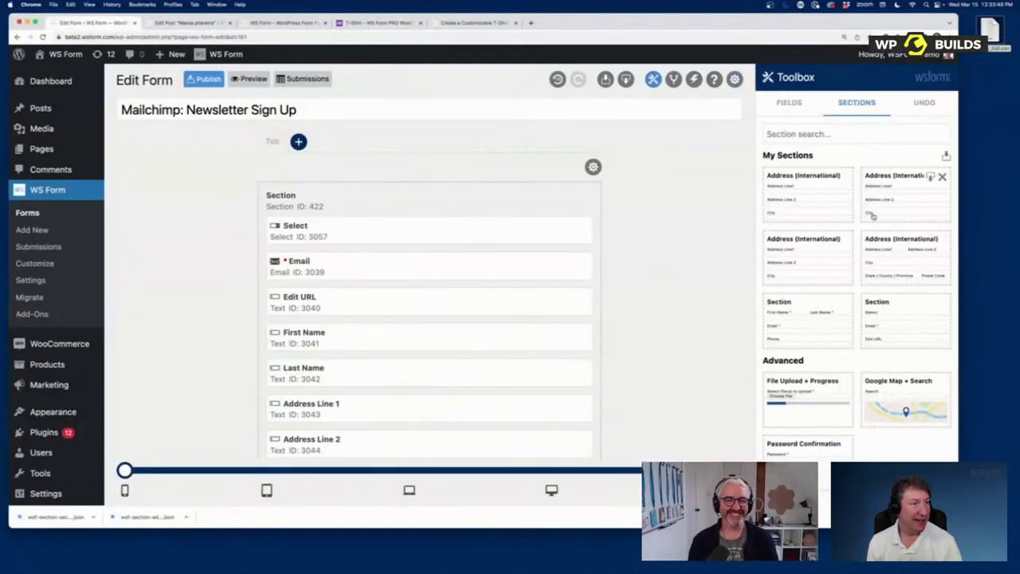
pyautogui.click(673, 79)
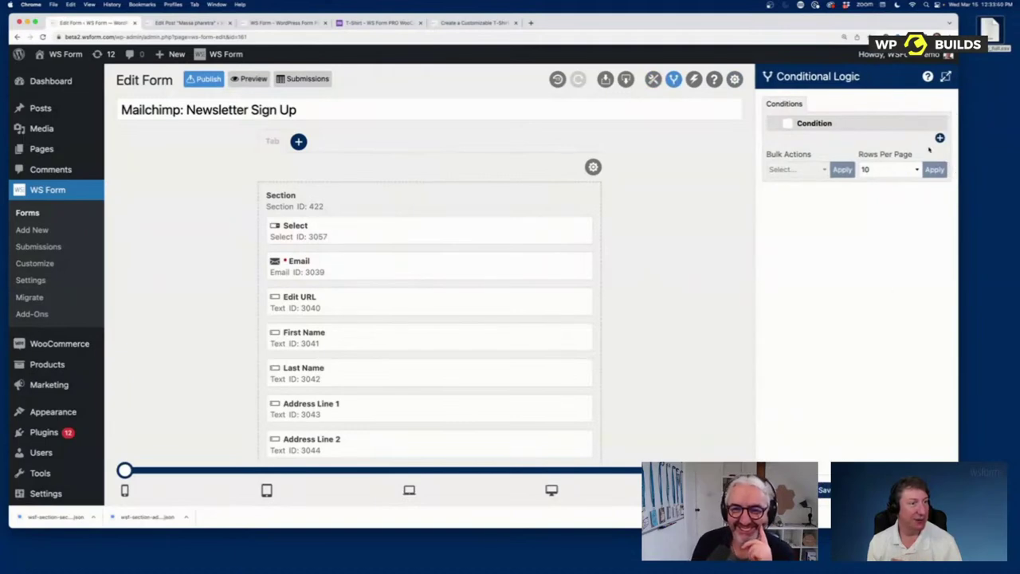
pyautogui.click(653, 79)
pyautogui.click(789, 102)
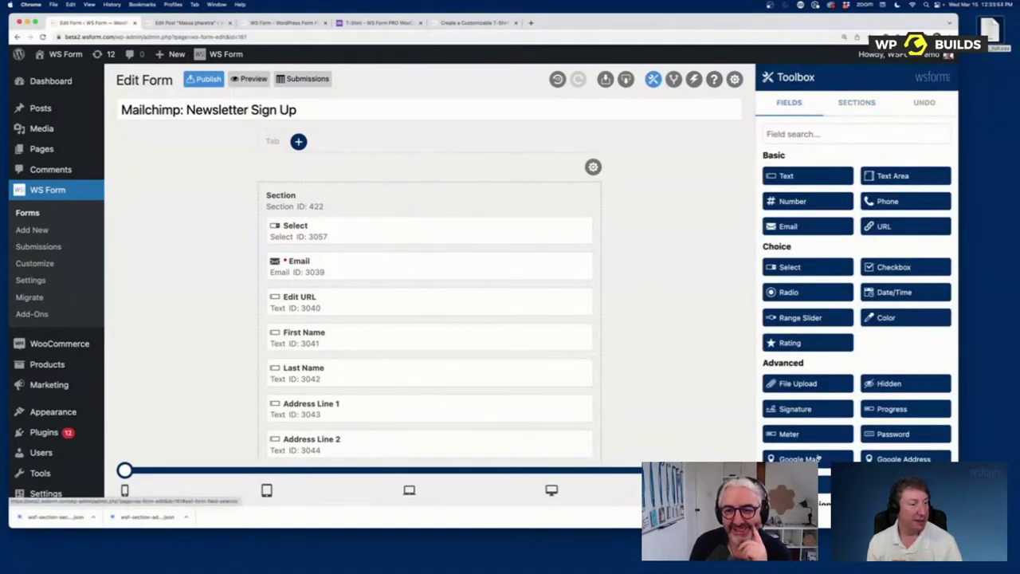
pyautogui.scroll(-1, 822, 442)
pyautogui.scroll(-3, 821, 442)
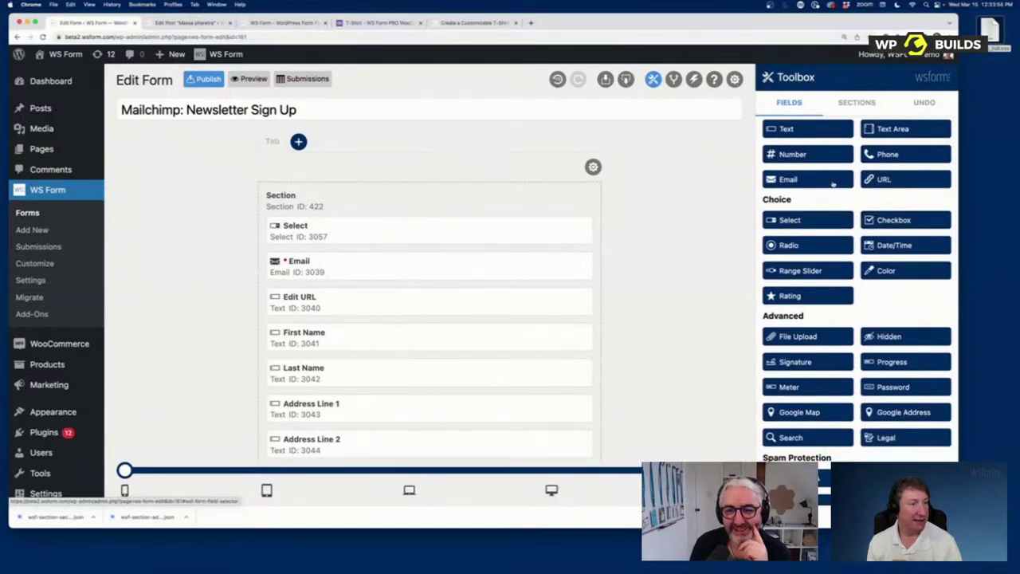
pyautogui.scroll(1, 834, 191)
pyautogui.scroll(-3, 888, 396)
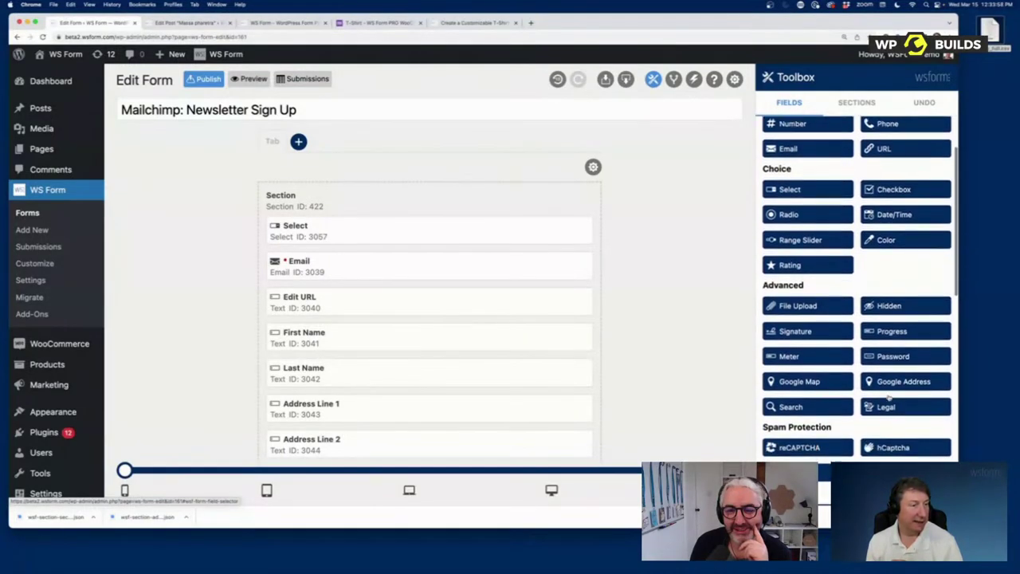
pyautogui.scroll(-2, 888, 396)
pyautogui.scroll(6, 884, 386)
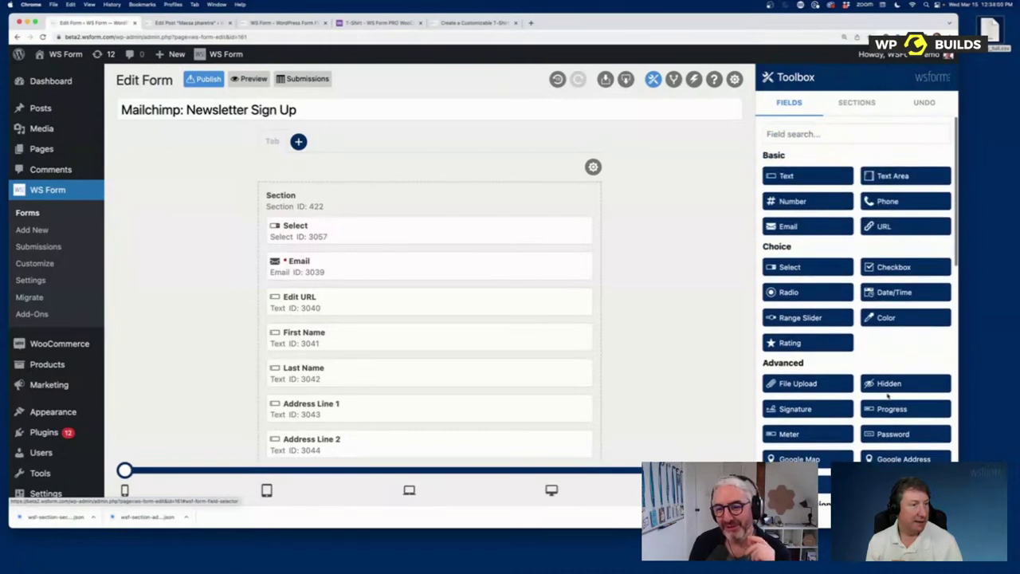
# Step: Add a Color field at the top of the section and show Conditional Logic
pyautogui.moveTo(898, 319); pyautogui.dragTo(396, 229)
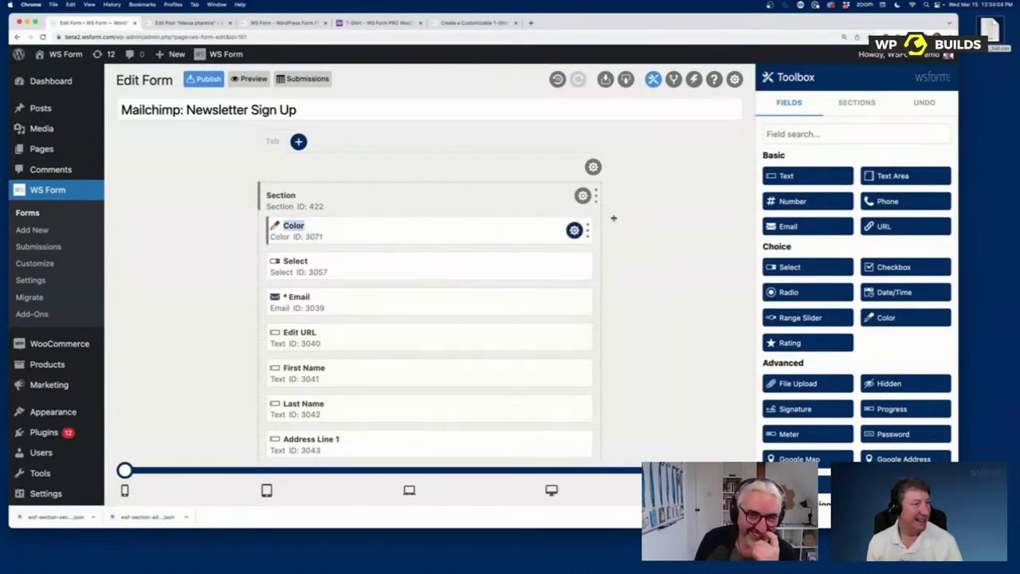
pyautogui.click(839, 141)
pyautogui.write('col')
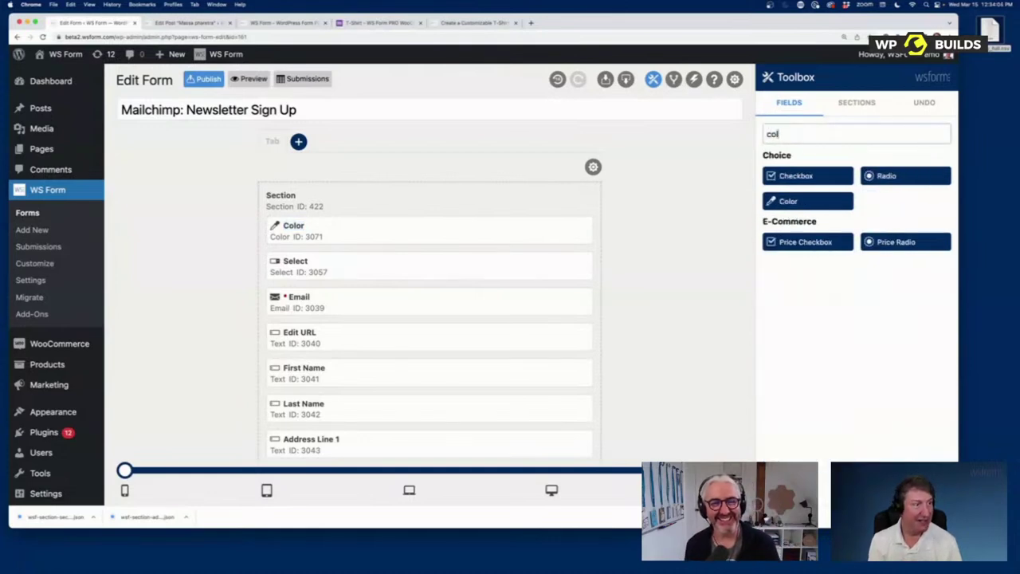
pyautogui.press('BackSpace')
pyautogui.press('BackSpace')
pyautogui.press('BackSpace')
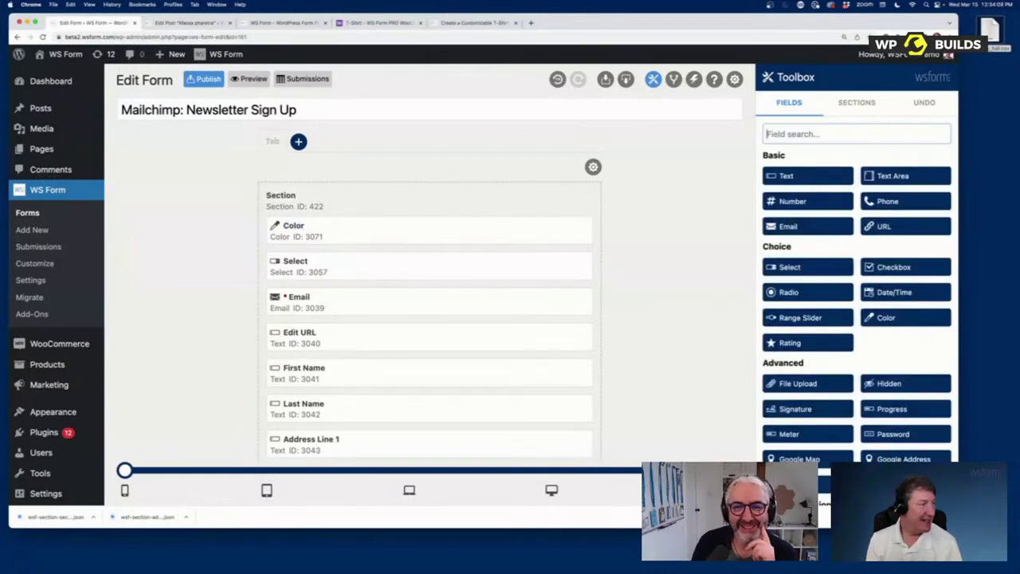
pyautogui.click(673, 79)
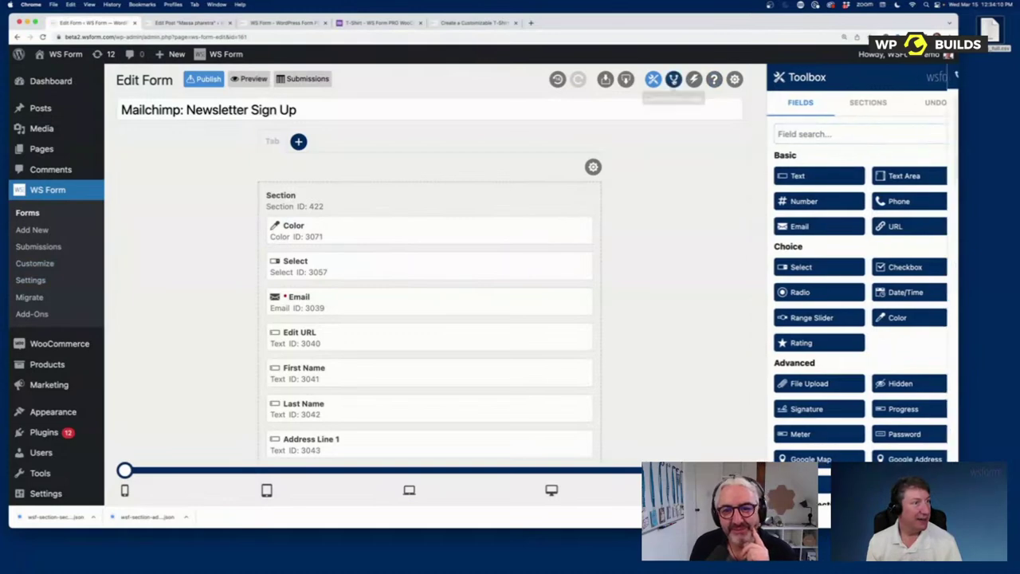
# Step: Add a condition: IF Color lightness is less than 50%
pyautogui.click(939, 138)
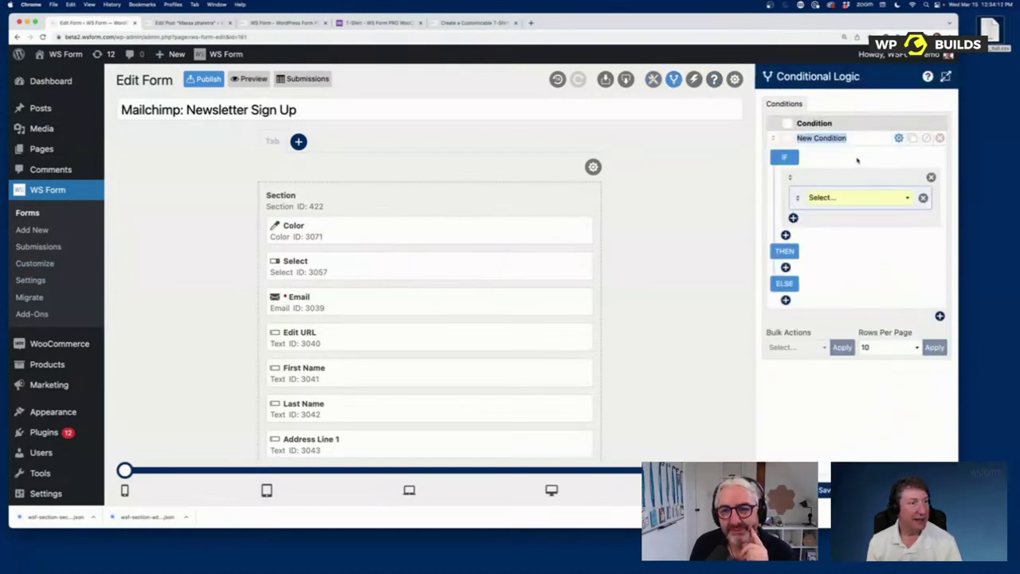
pyautogui.click(835, 197)
pyautogui.click(830, 243)
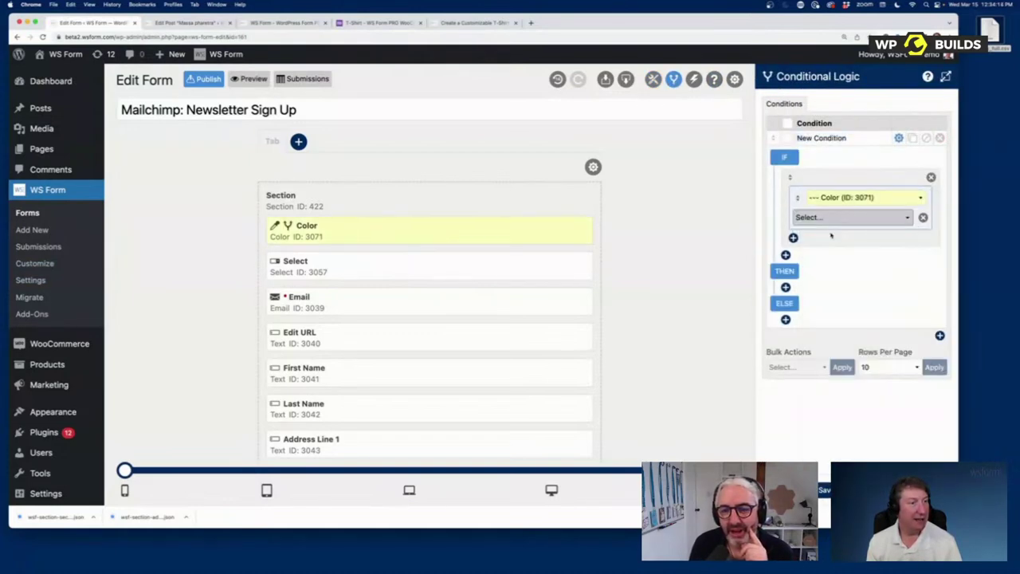
pyautogui.click(830, 218)
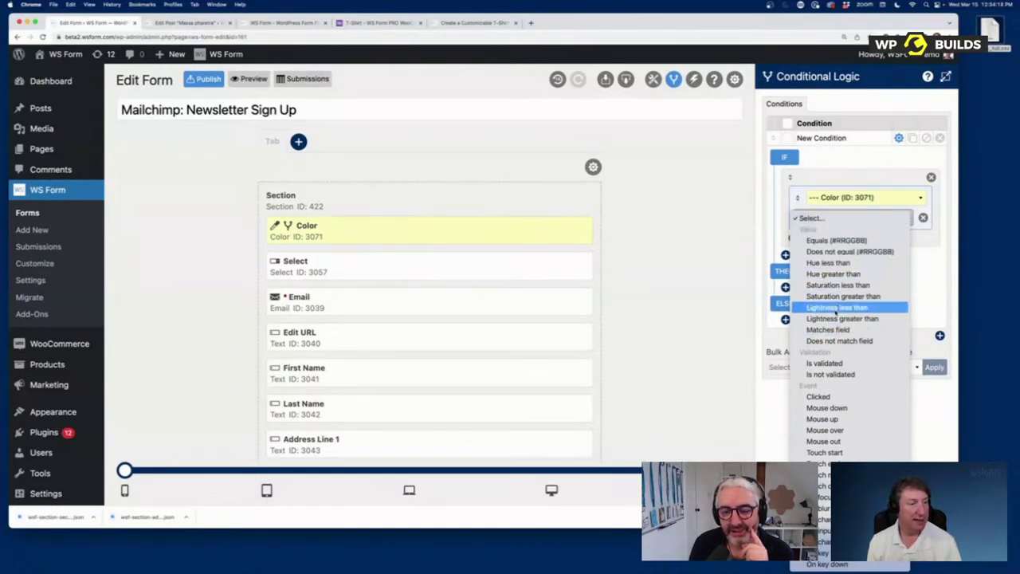
pyautogui.click(837, 308)
pyautogui.click(853, 235)
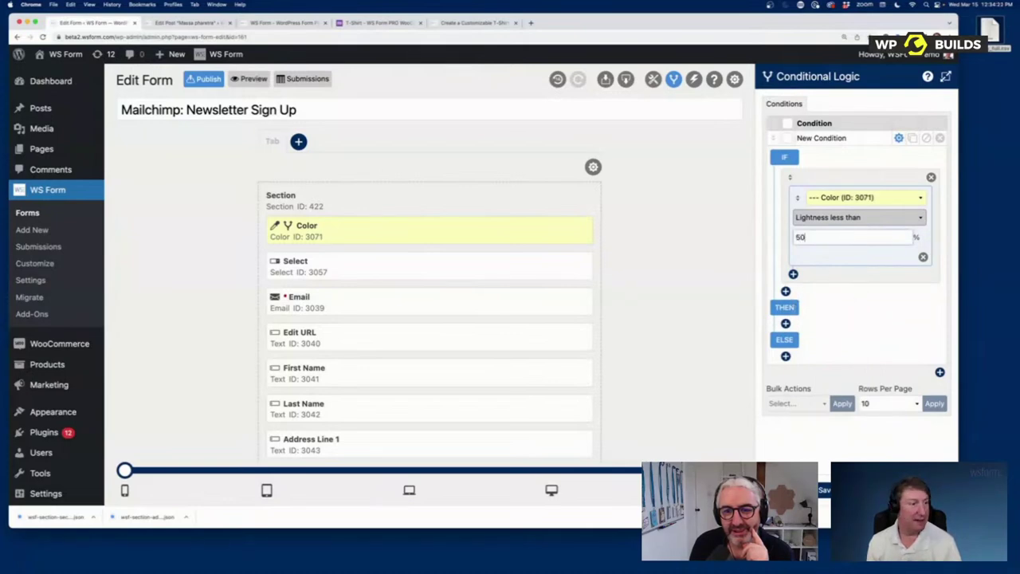
# Step: Make the THEN action select row Burkina Faso in Select (ID 3057), then view the T-Shirt demo
pyautogui.click(786, 324)
pyautogui.click(835, 332)
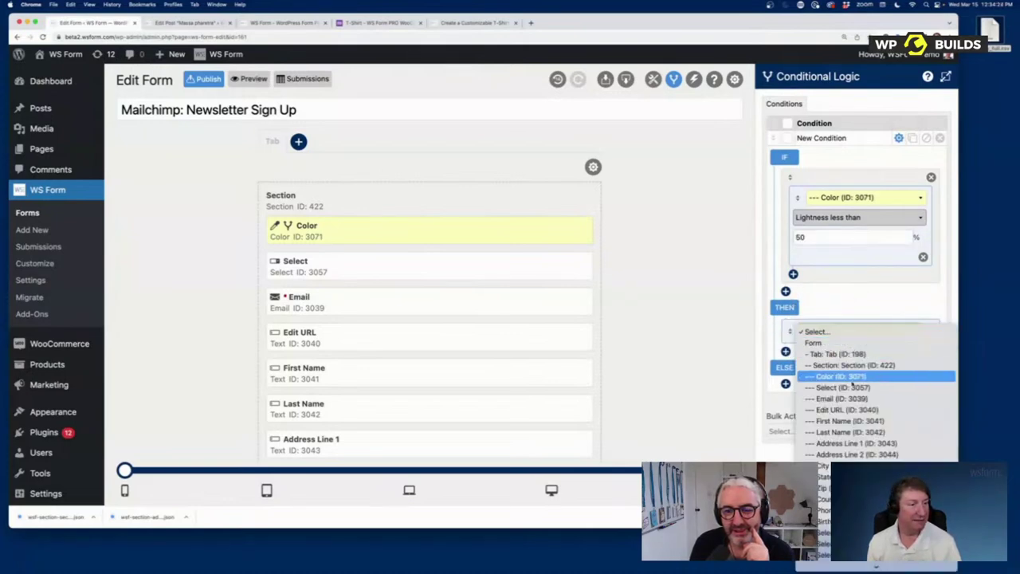
pyautogui.click(852, 387)
pyautogui.click(851, 355)
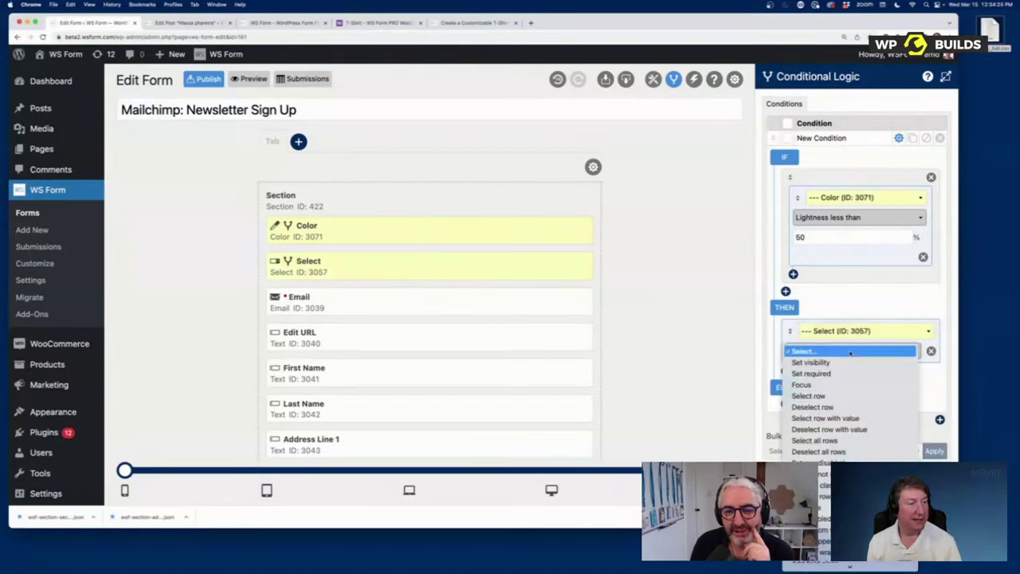
pyautogui.click(843, 396)
pyautogui.click(843, 371)
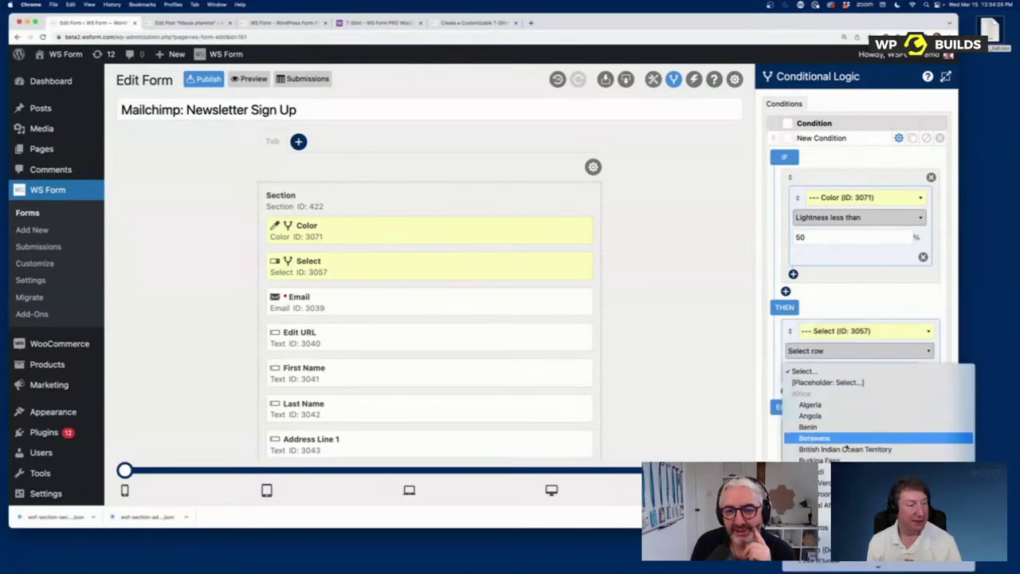
pyautogui.click(846, 459)
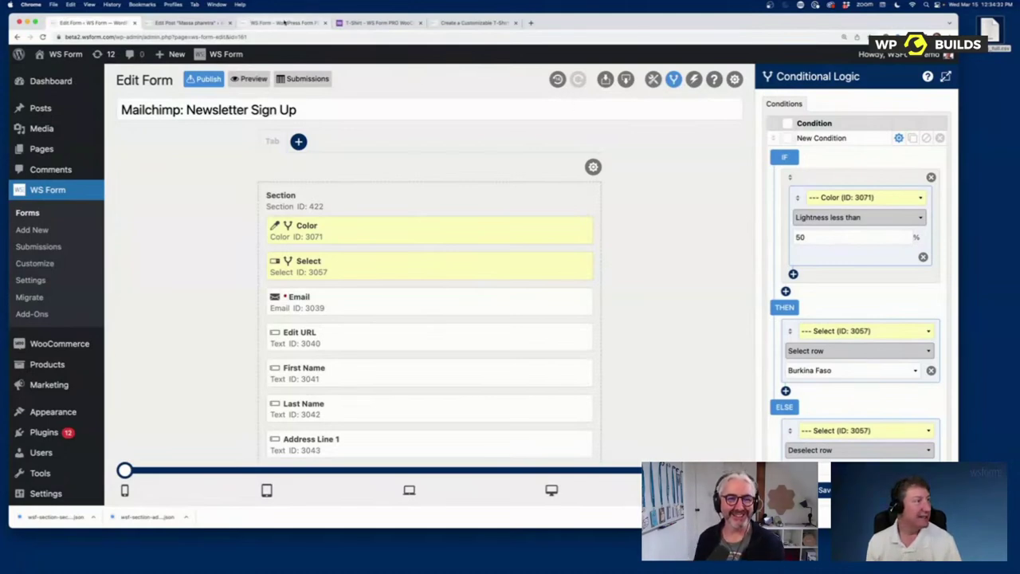
pyautogui.click(348, 21)
pyautogui.scroll(4, 435, 168)
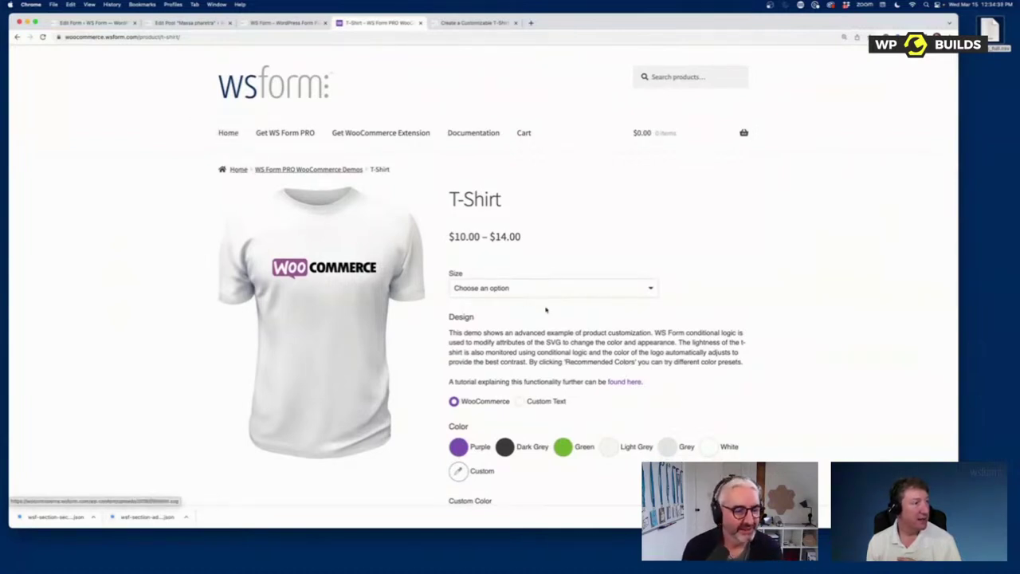
# Step: Open the Donate demo product from the shop home, then return to the WS Form editor
pyautogui.click(229, 133)
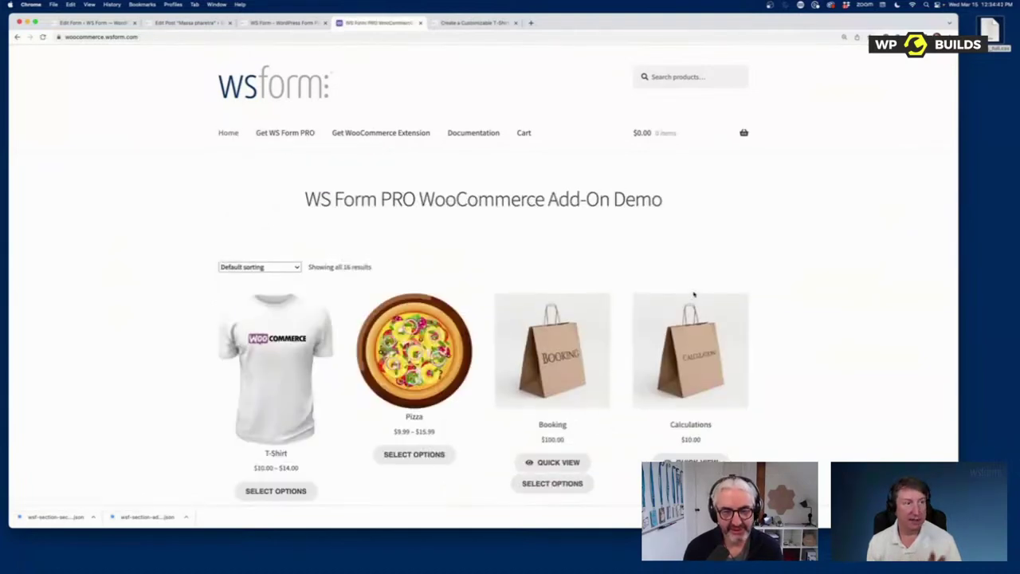
pyautogui.scroll(-5, 629, 351)
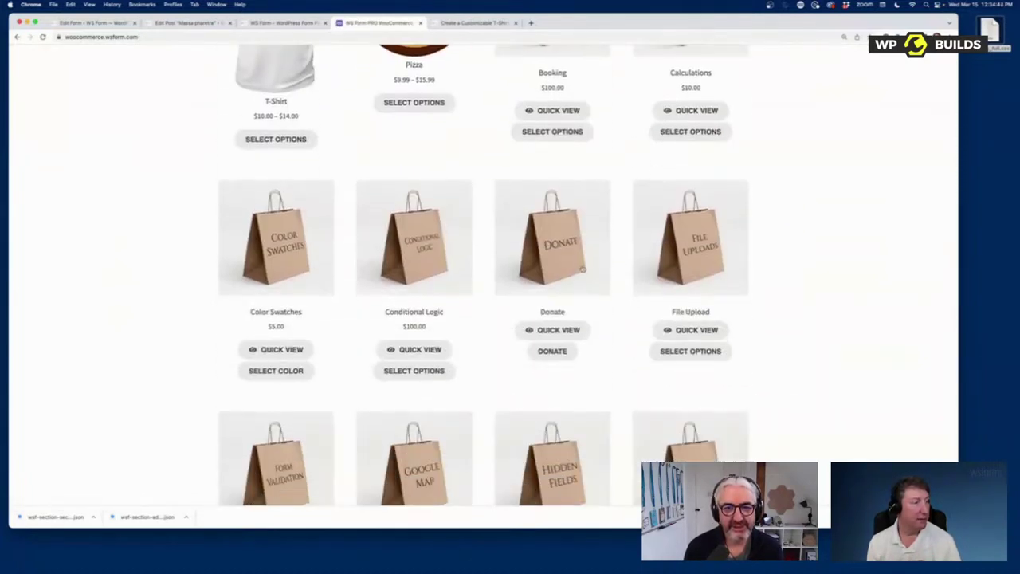
pyautogui.click(613, 361)
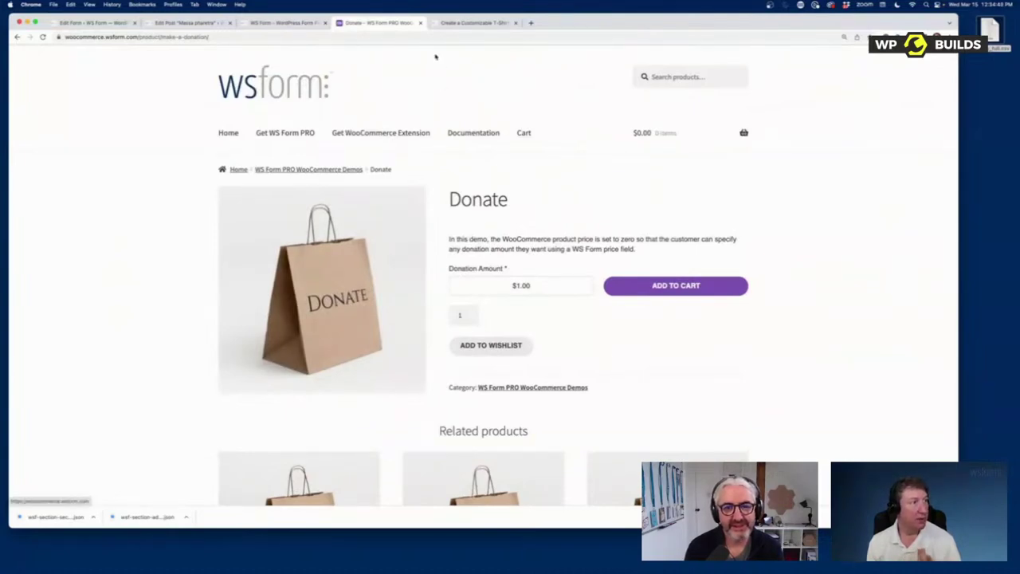
pyautogui.click(90, 24)
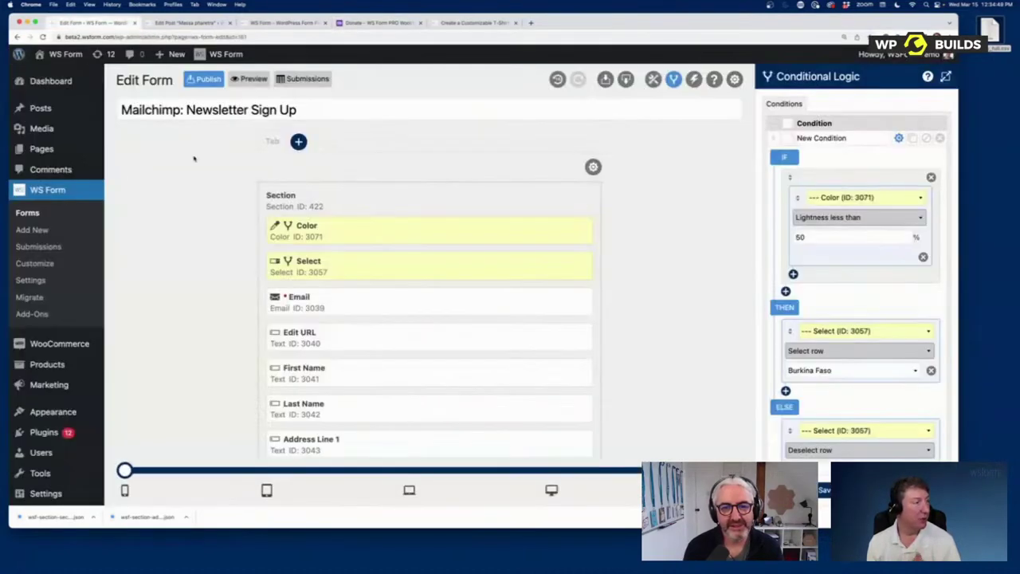
# Step: Create a new form from the E-Commerce template and preview it
pyautogui.click(36, 229)
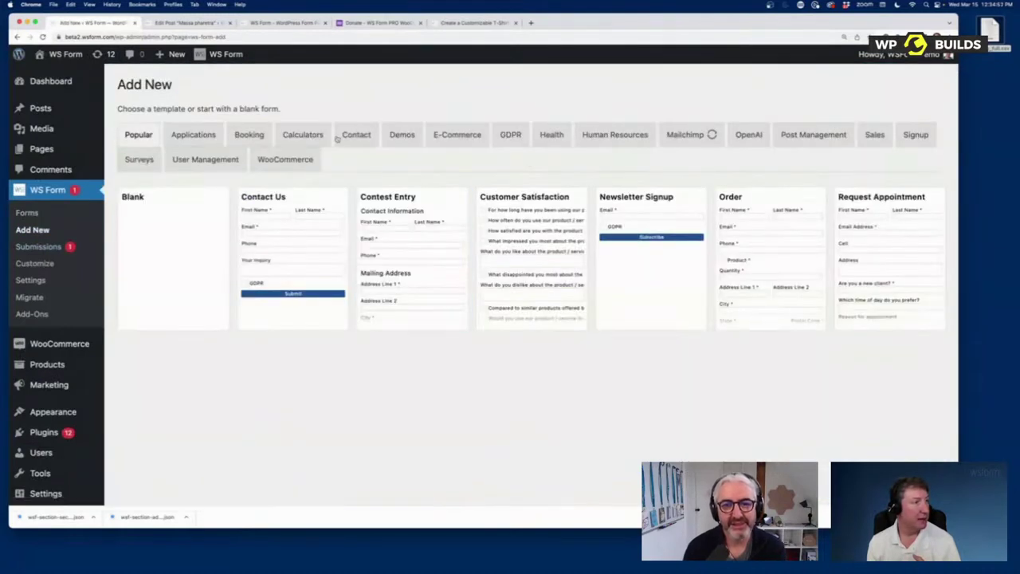
pyautogui.click(437, 137)
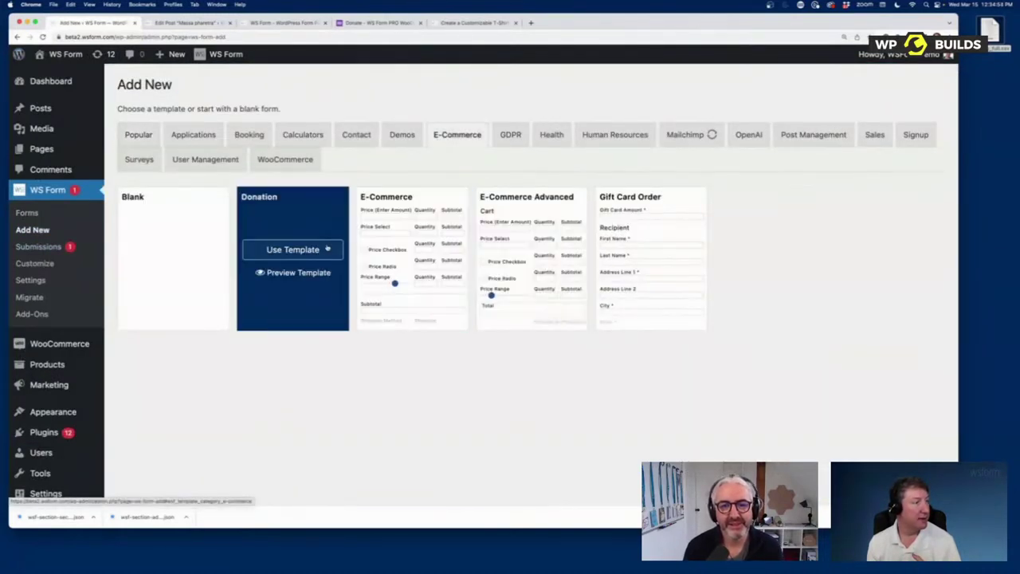
pyautogui.click(390, 250)
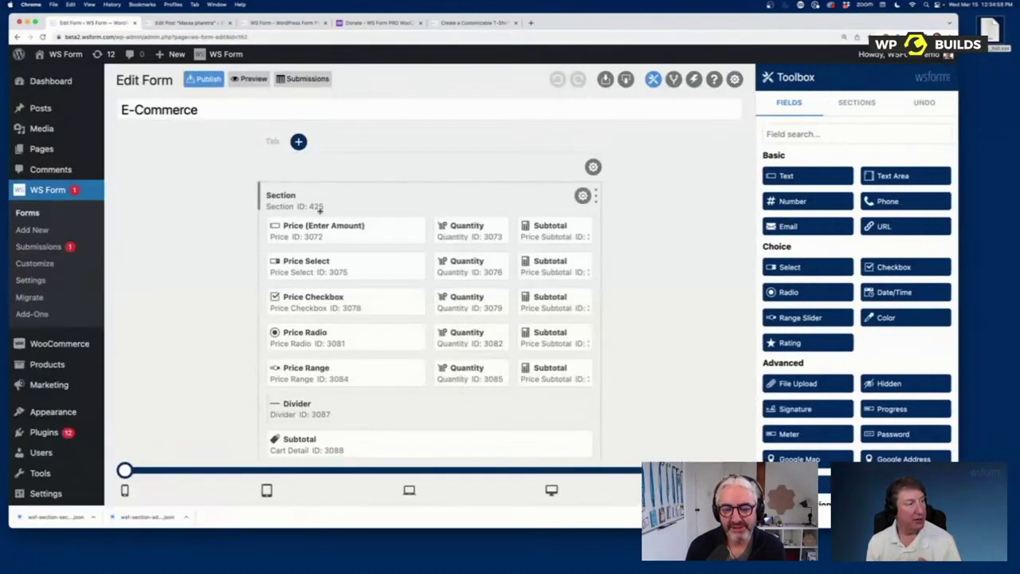
pyautogui.click(249, 78)
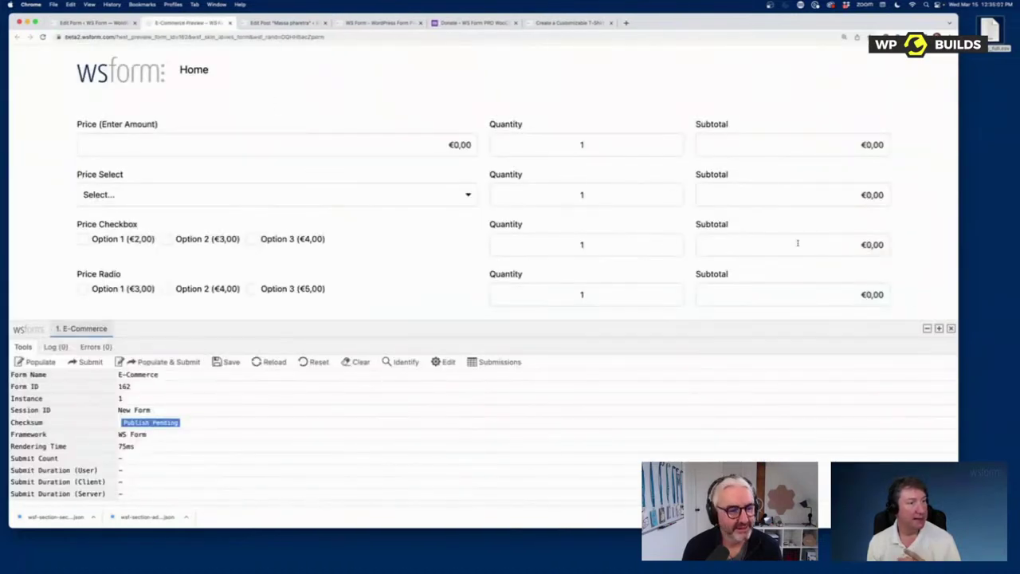
# Step: Fill the E-Commerce preview with sample prices and quantities via Populate, then return to the Donate page
pyautogui.moveTo(885, 322); pyautogui.dragTo(884, 375)
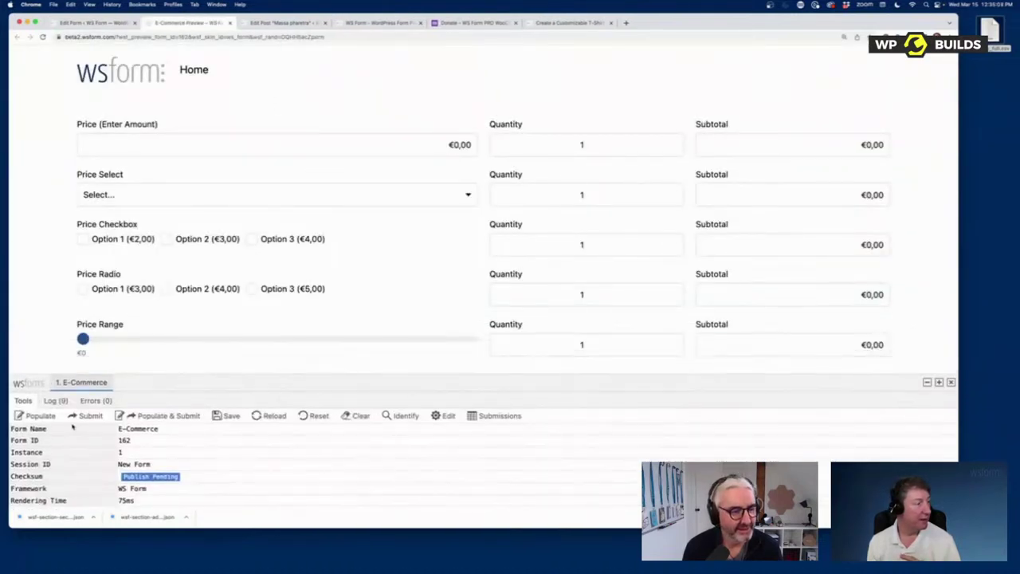
pyautogui.click(38, 415)
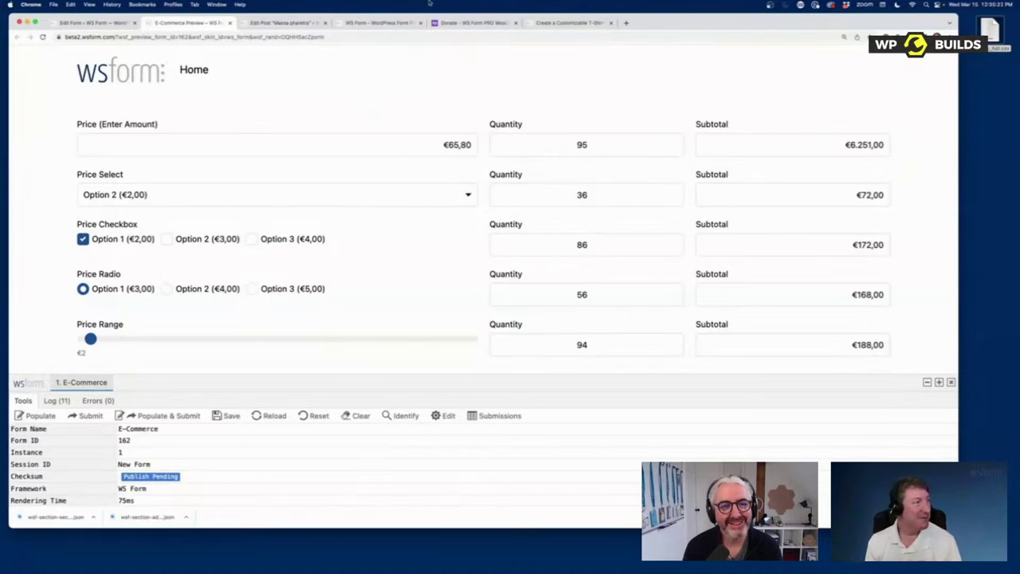
pyautogui.click(458, 23)
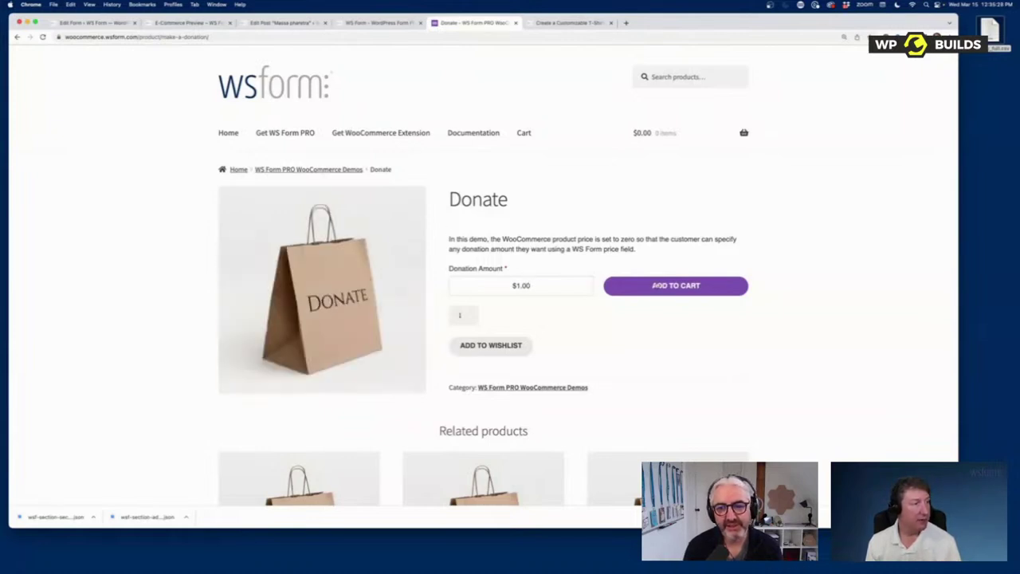
# Step: Add a $231.00 donation to the cart
pyautogui.click(516, 279)
pyautogui.write('23')
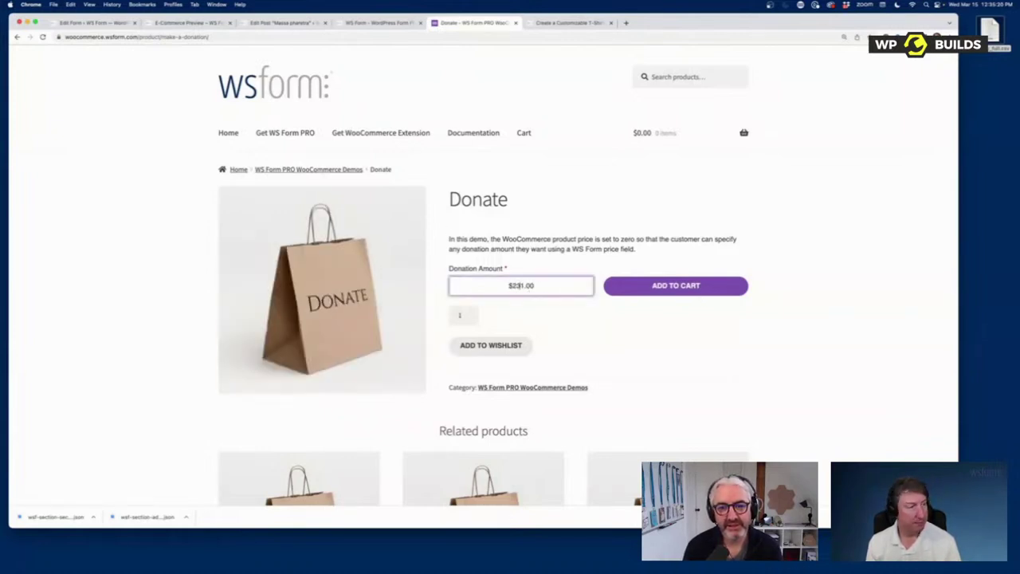
pyautogui.click(644, 290)
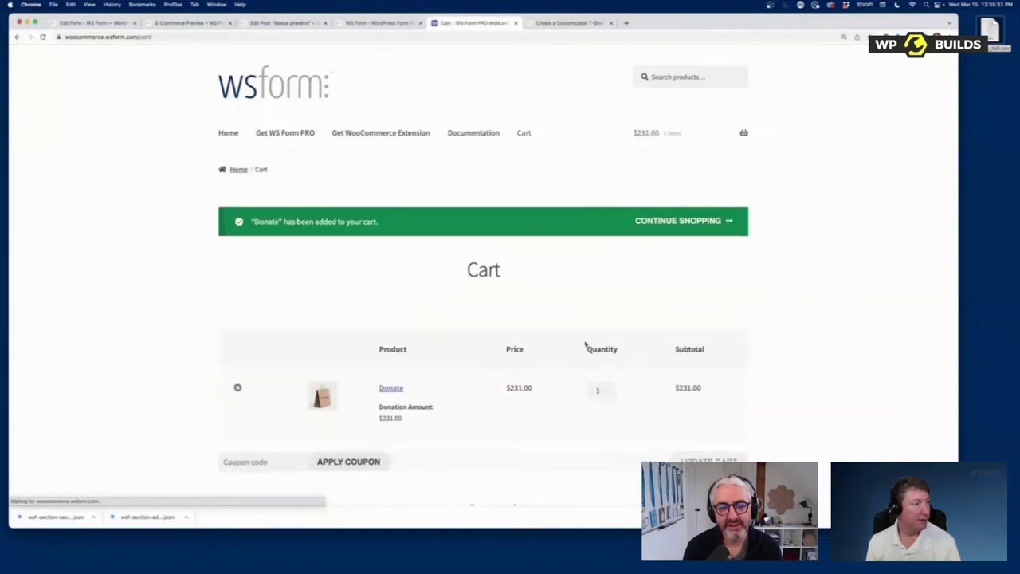
pyautogui.scroll(-1, 558, 338)
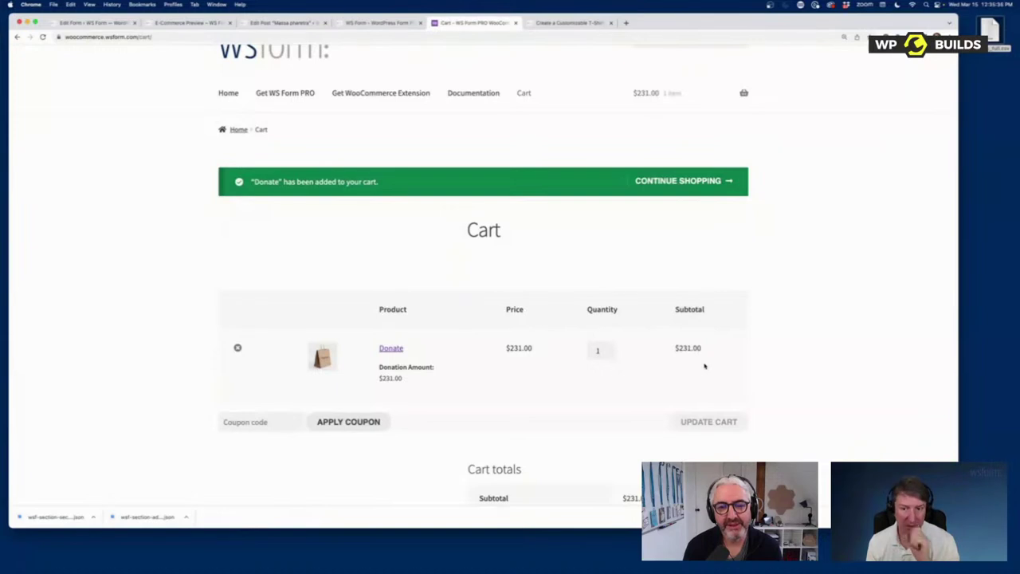
# Step: Go back to the shop home and open the Multi Tab demo product
pyautogui.click(228, 93)
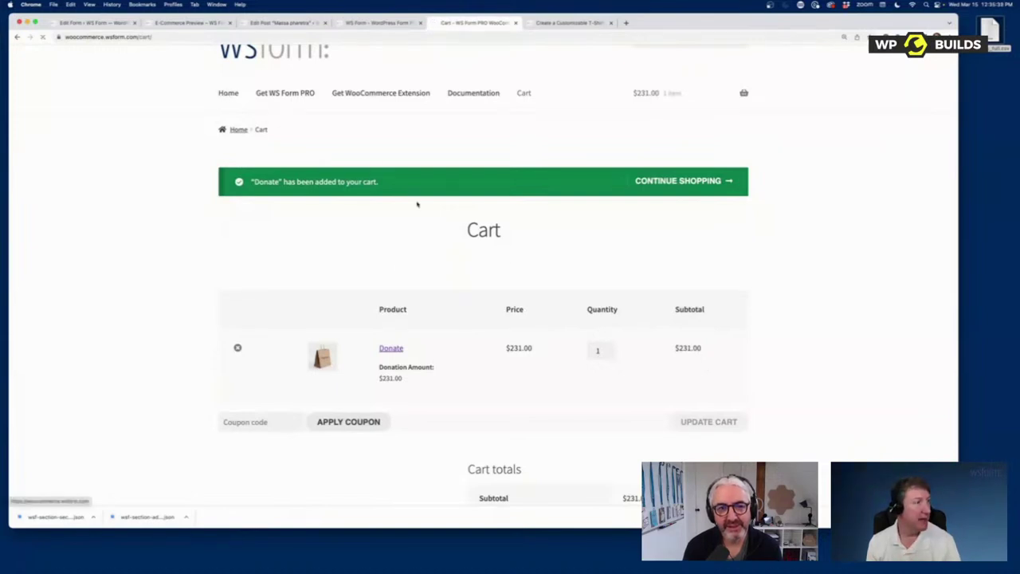
pyautogui.scroll(-8, 550, 319)
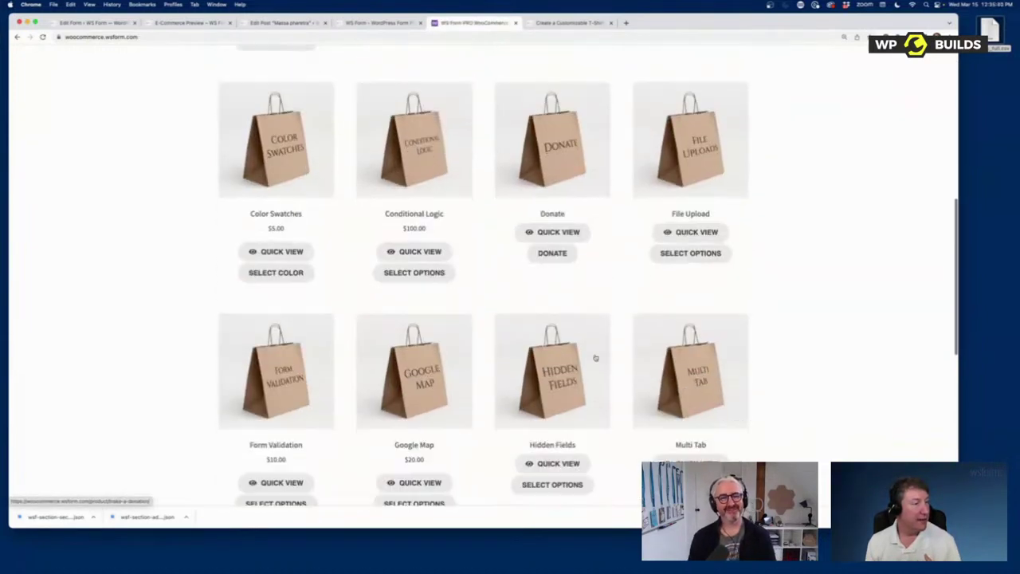
pyautogui.scroll(-1, 438, 289)
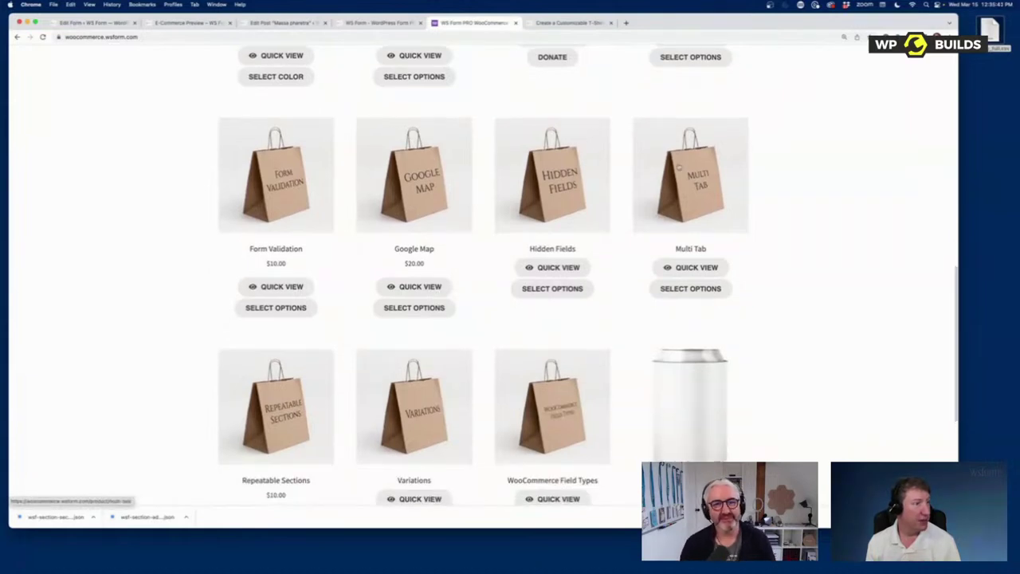
pyautogui.click(678, 169)
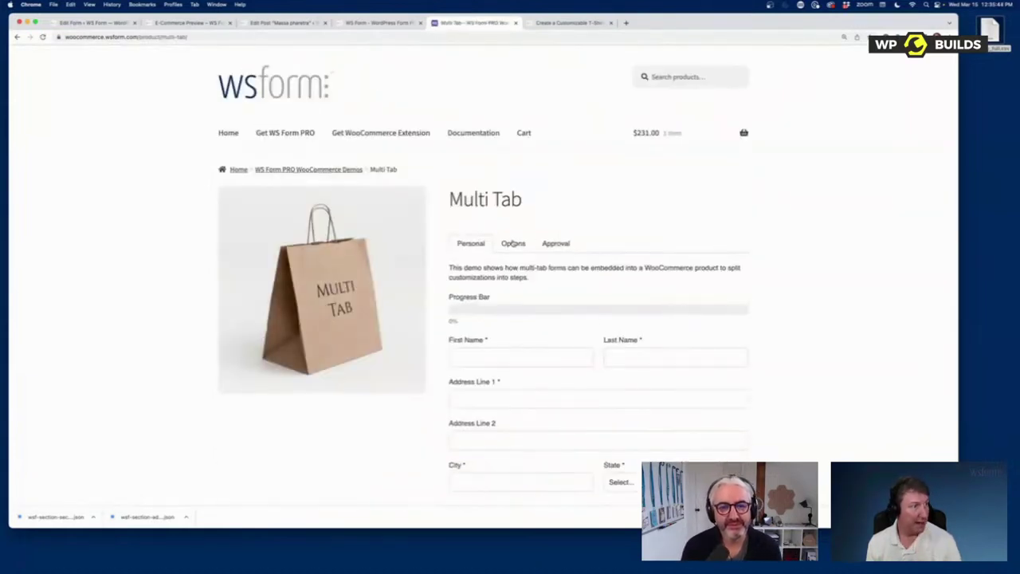
# Step: Fill the Personal tab's name, address, city and zip with placeholder text, choosing Arkansas as the state
pyautogui.click(565, 245)
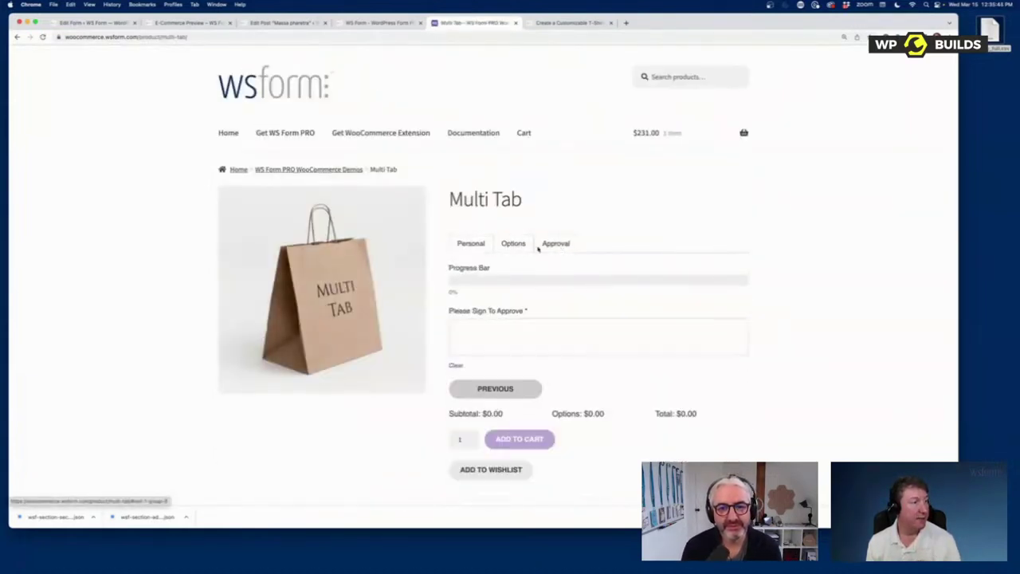
pyautogui.click(477, 247)
pyautogui.click(513, 356)
pyautogui.write('dfgdfg')
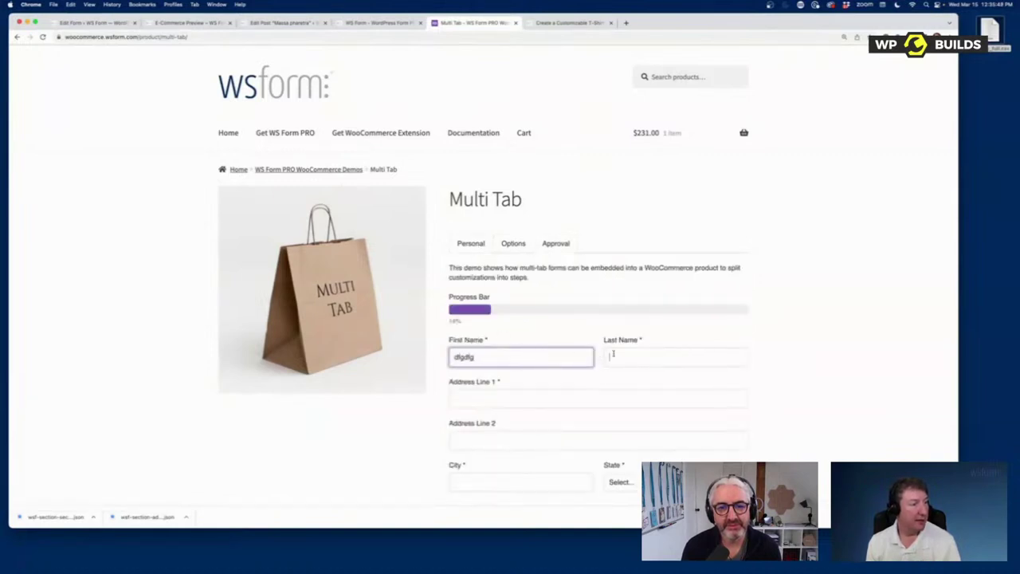
pyautogui.click(613, 353)
pyautogui.write('dfgdf')
pyautogui.click(539, 396)
pyautogui.write('dfgdf')
pyautogui.scroll(-5, 505, 331)
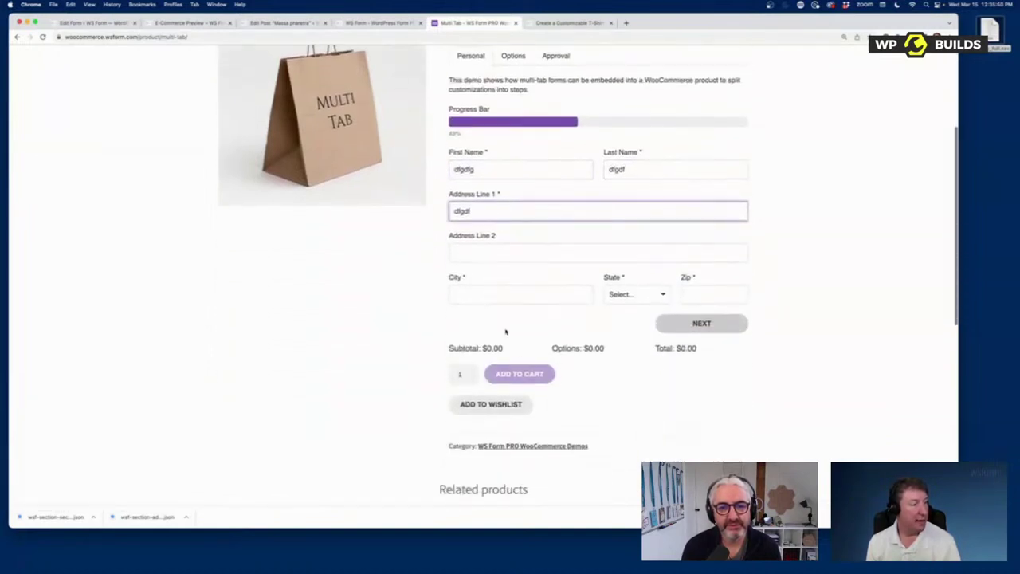
pyautogui.click(517, 295)
pyautogui.write('dfgd')
pyautogui.click(629, 295)
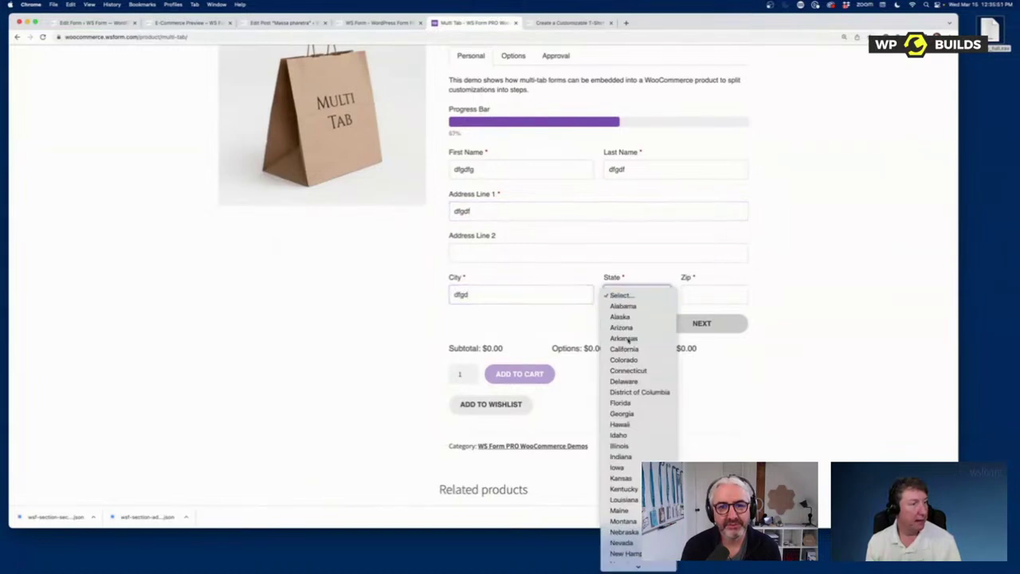
pyautogui.click(628, 339)
pyautogui.click(722, 296)
pyautogui.write('dfgd')
# Step: On the Options tab choose Option 1 for both selects and raise the Select Option Amount slider
pyautogui.click(702, 324)
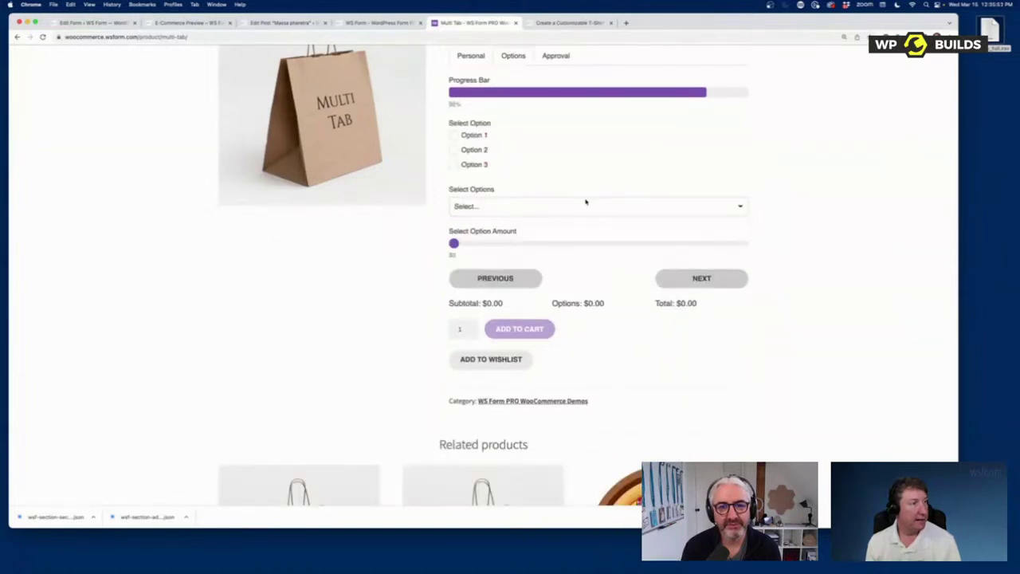
pyautogui.click(454, 135)
pyautogui.click(485, 205)
pyautogui.click(499, 218)
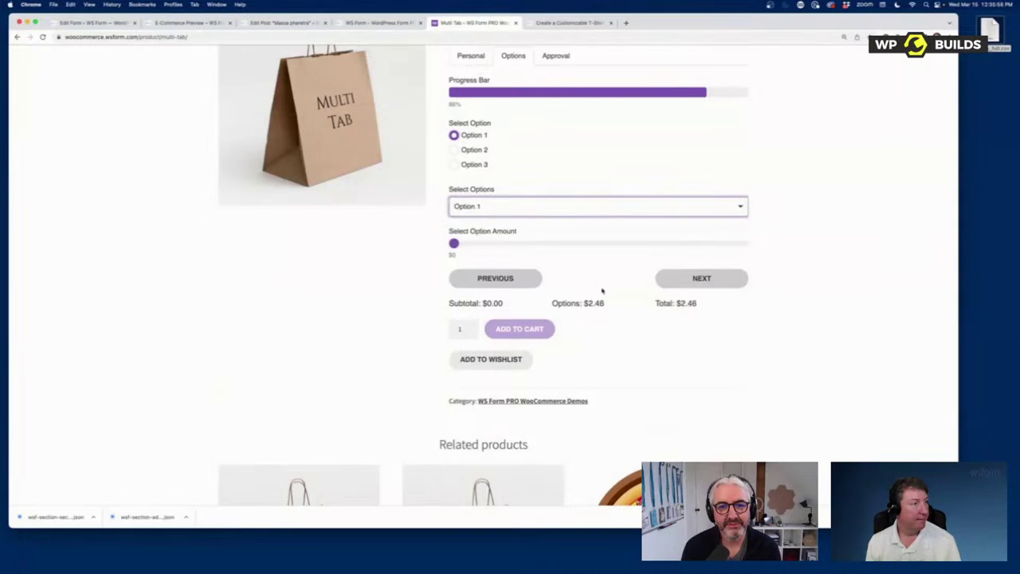
pyautogui.moveTo(456, 243); pyautogui.dragTo(780, 247)
pyautogui.click(702, 278)
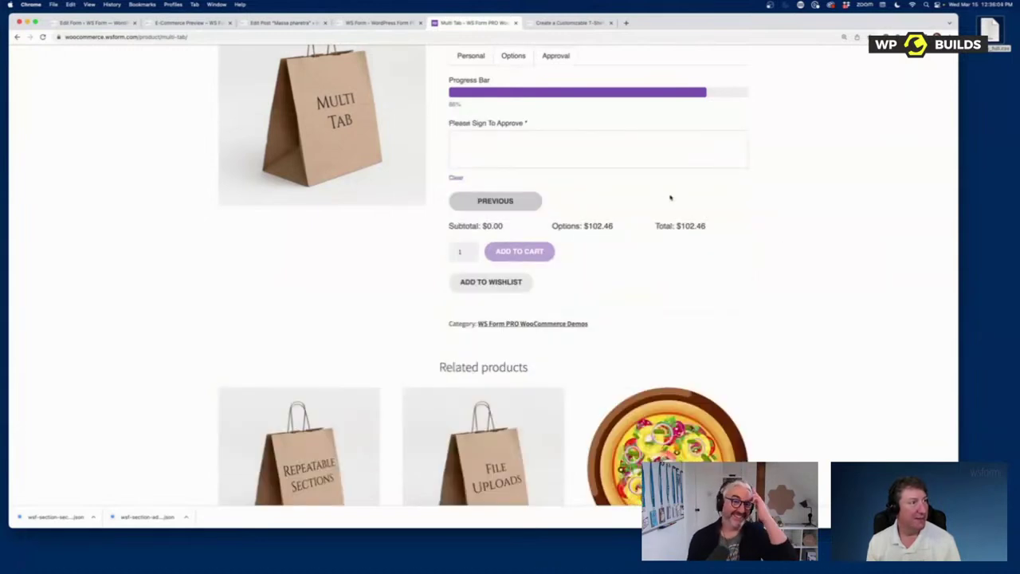
# Step: Sign the Approval tab and add the $102.46 product to the cart
pyautogui.moveTo(474, 144); pyautogui.dragTo(645, 158)
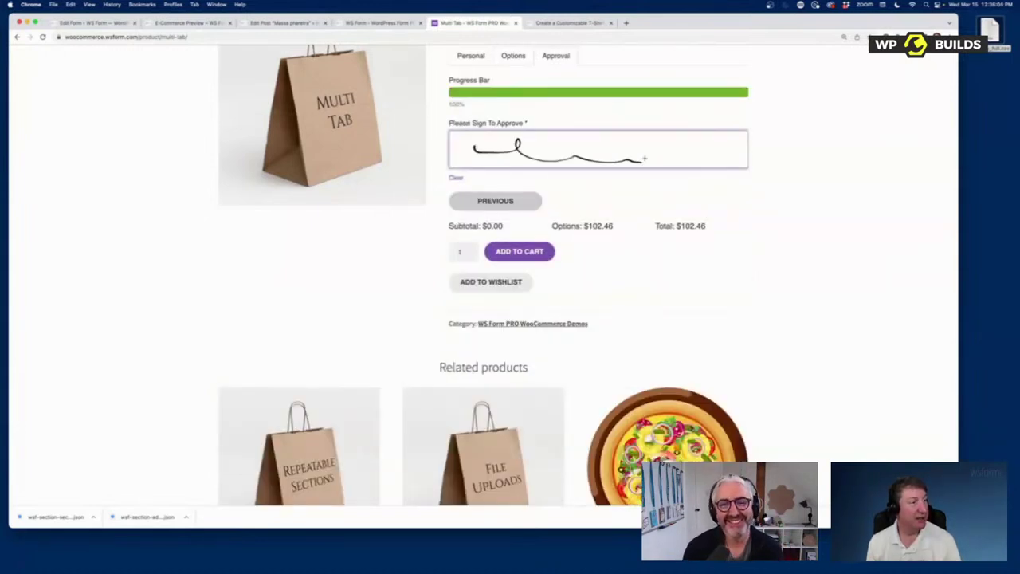
pyautogui.scroll(2, 645, 169)
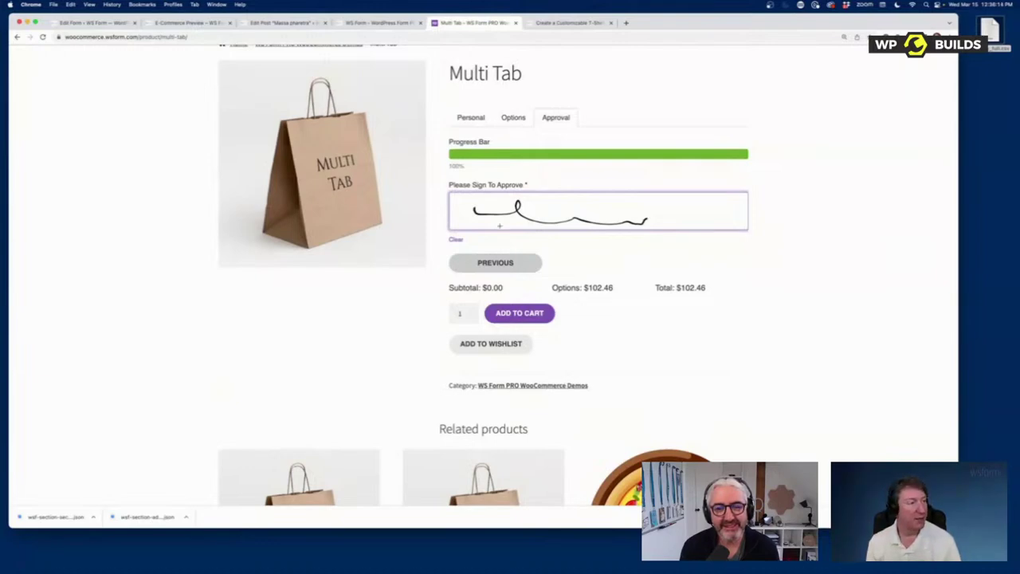
pyautogui.click(538, 313)
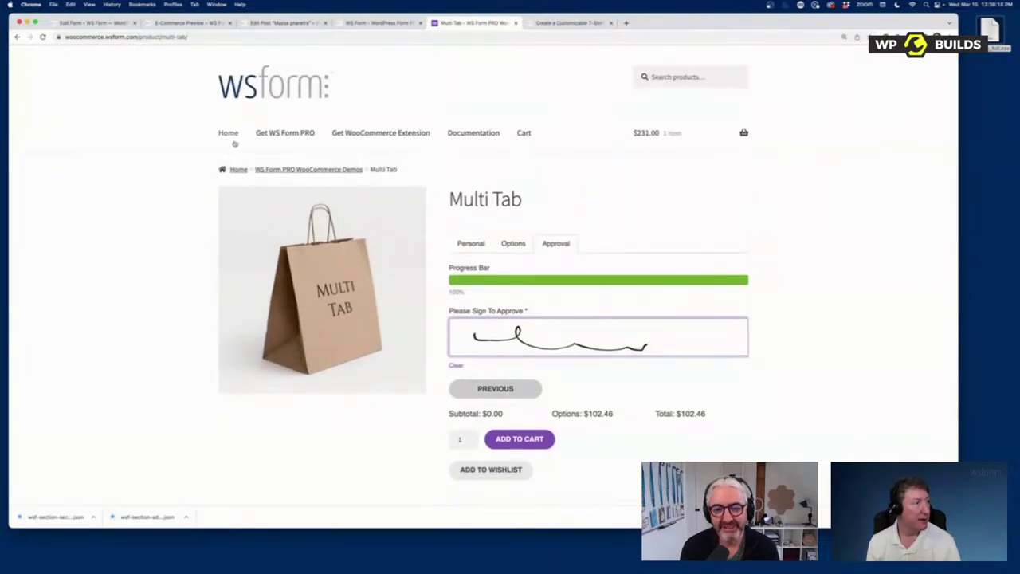
pyautogui.click(230, 134)
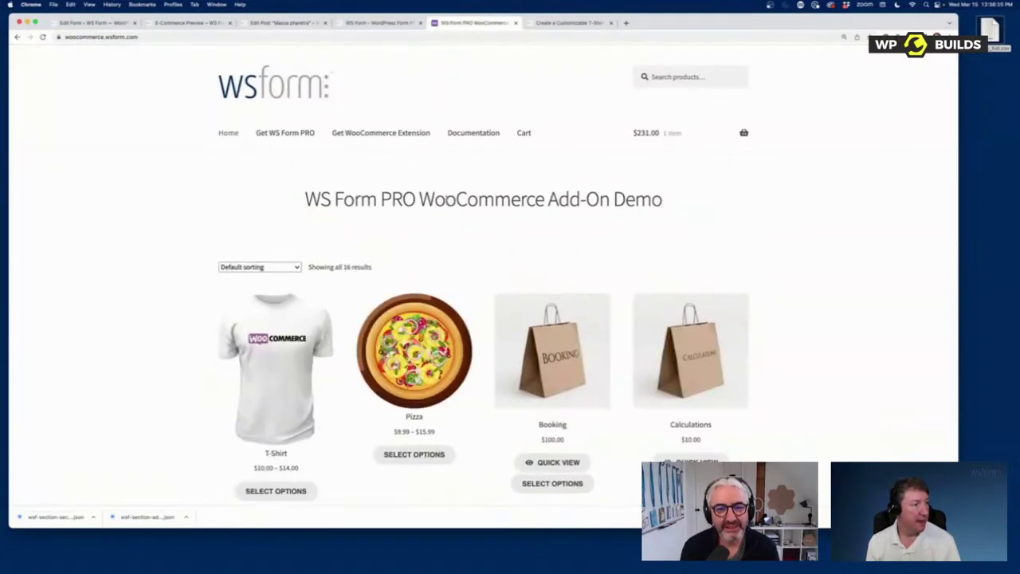
# Step: Open the Pizza demo and choose a Medium size at $11.99
pyautogui.click(414, 311)
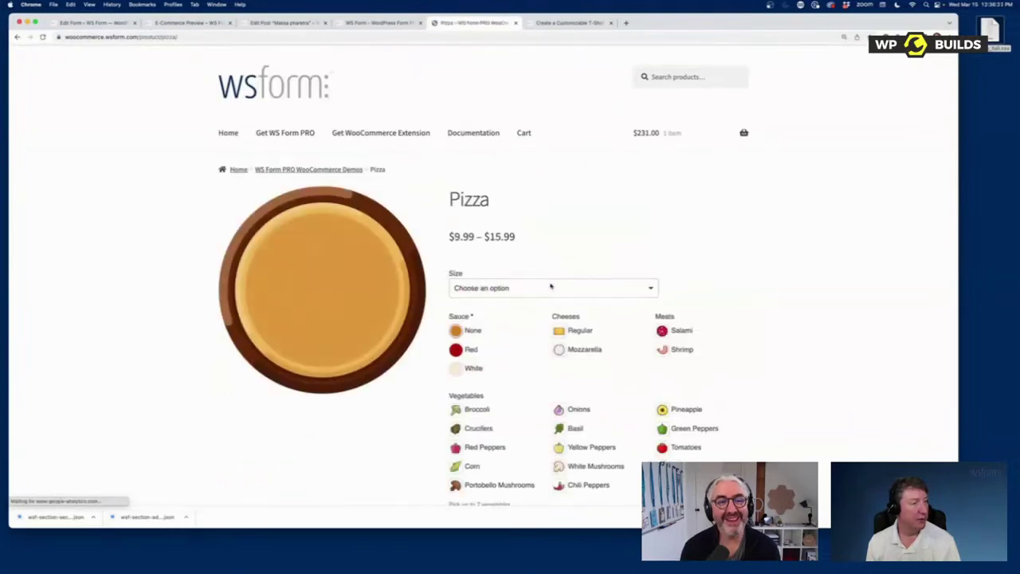
pyautogui.scroll(-3, 550, 286)
pyautogui.click(499, 192)
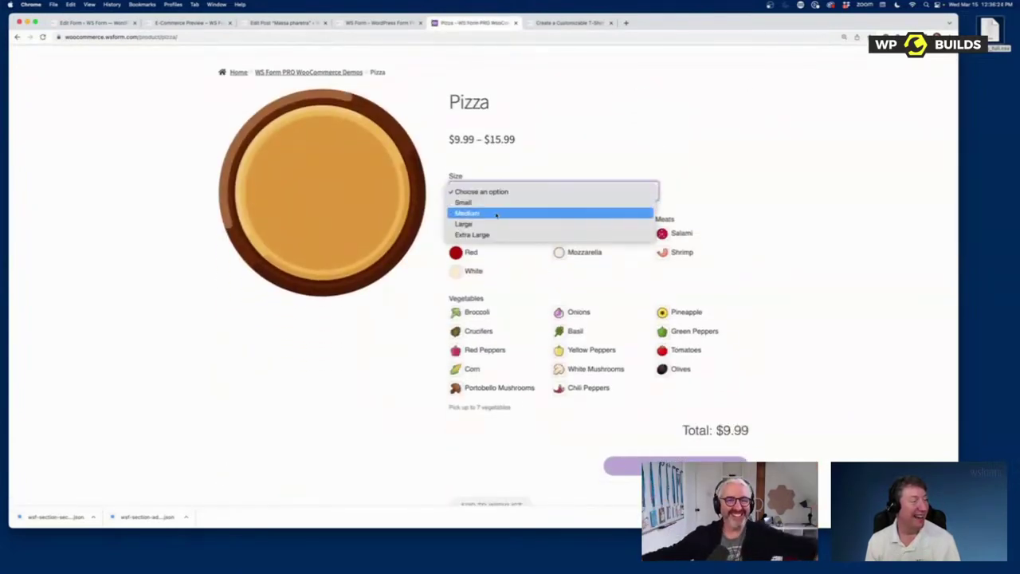
pyautogui.click(495, 213)
# Step: Add Regular, Mozzarella, Salami, Shrimp and seven vegetables, bringing the total to $19.49
pyautogui.click(575, 251)
pyautogui.click(571, 268)
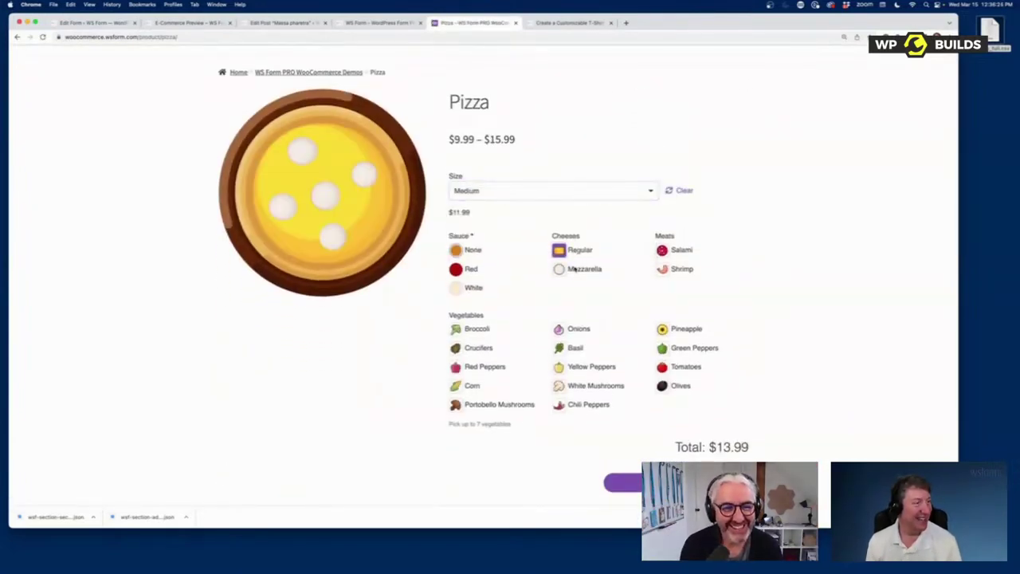
pyautogui.click(674, 251)
pyautogui.click(678, 271)
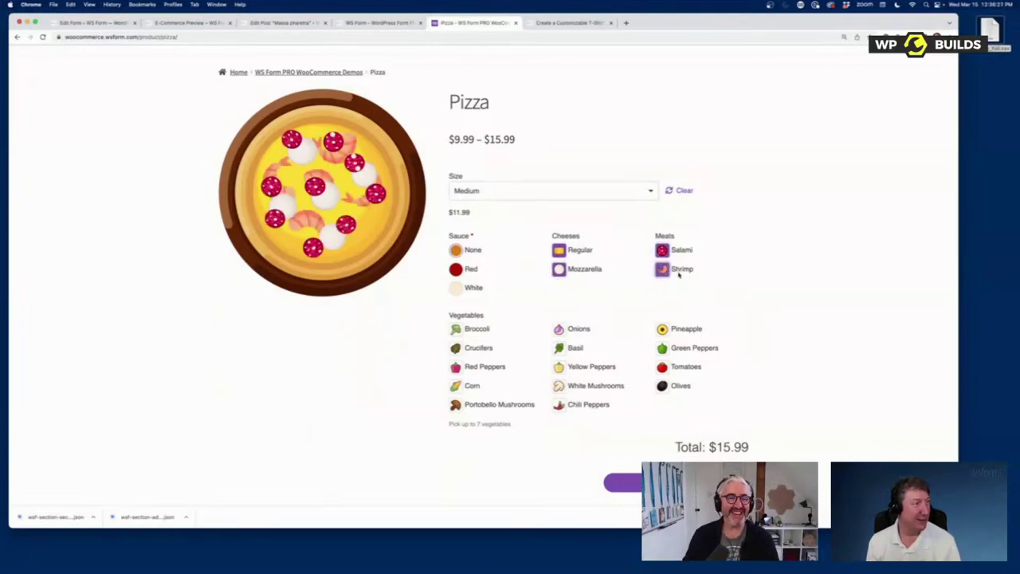
pyautogui.click(579, 329)
pyautogui.click(575, 349)
pyautogui.click(590, 367)
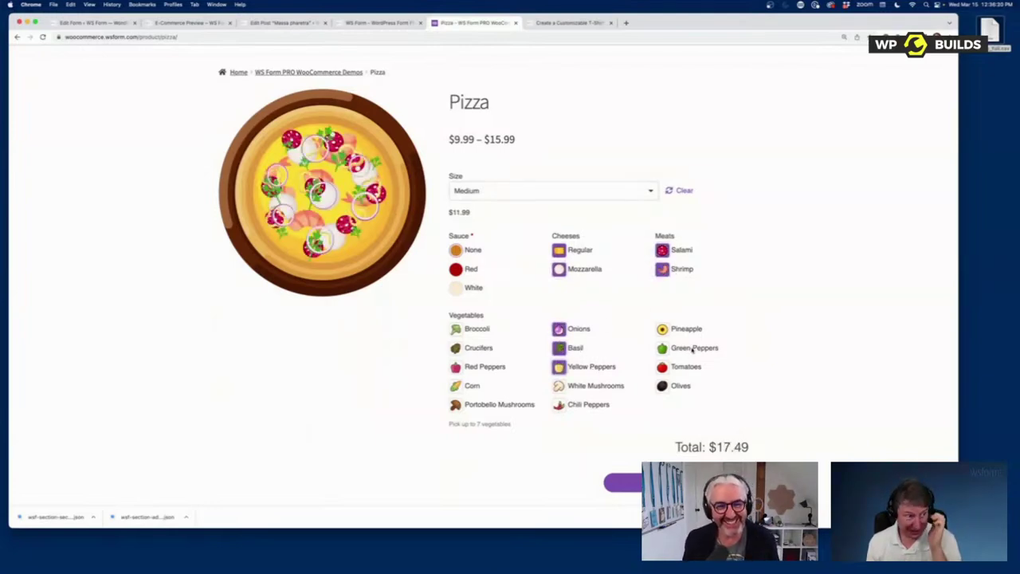
pyautogui.click(691, 349)
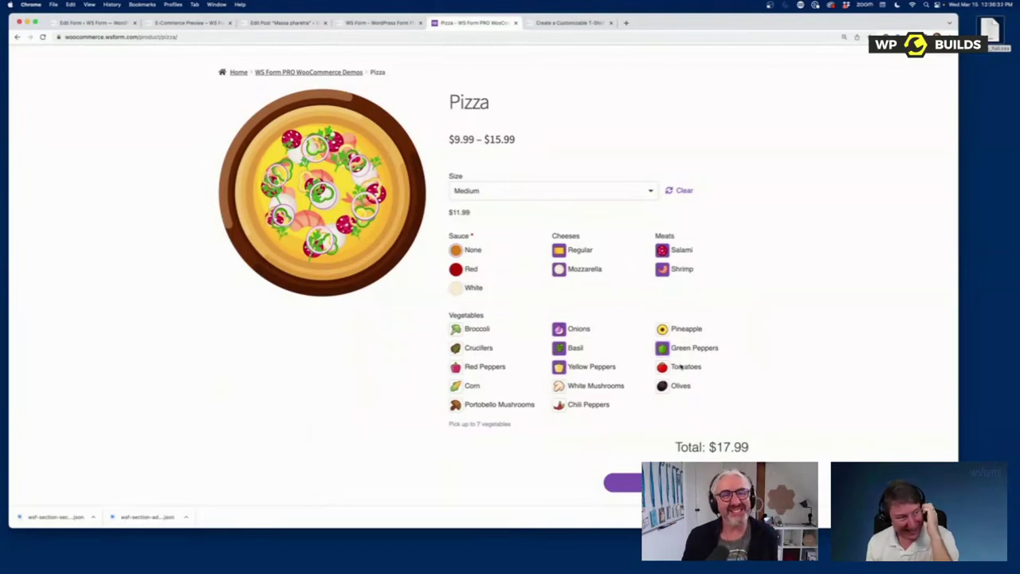
pyautogui.click(681, 367)
pyautogui.click(679, 386)
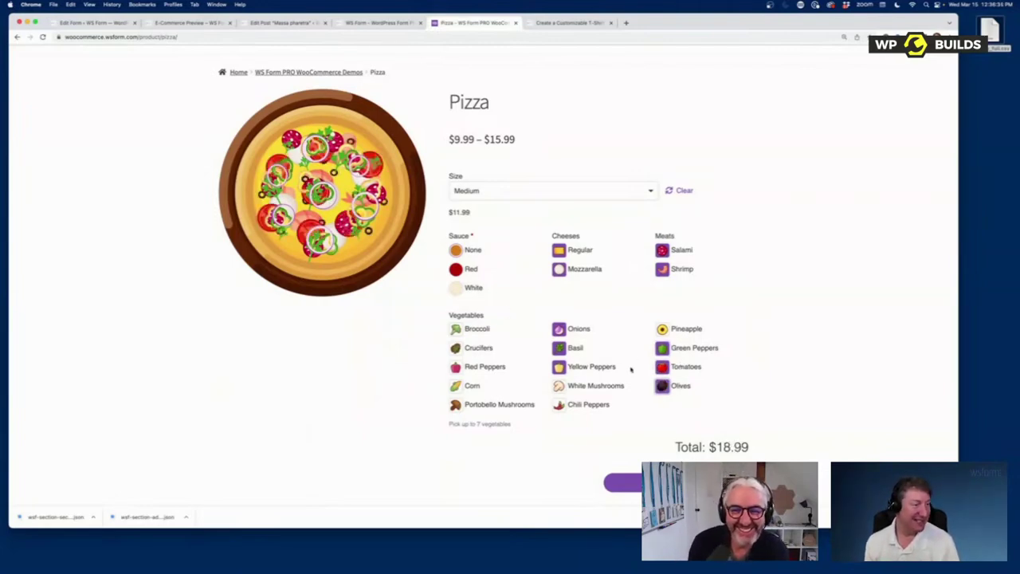
pyautogui.click(476, 330)
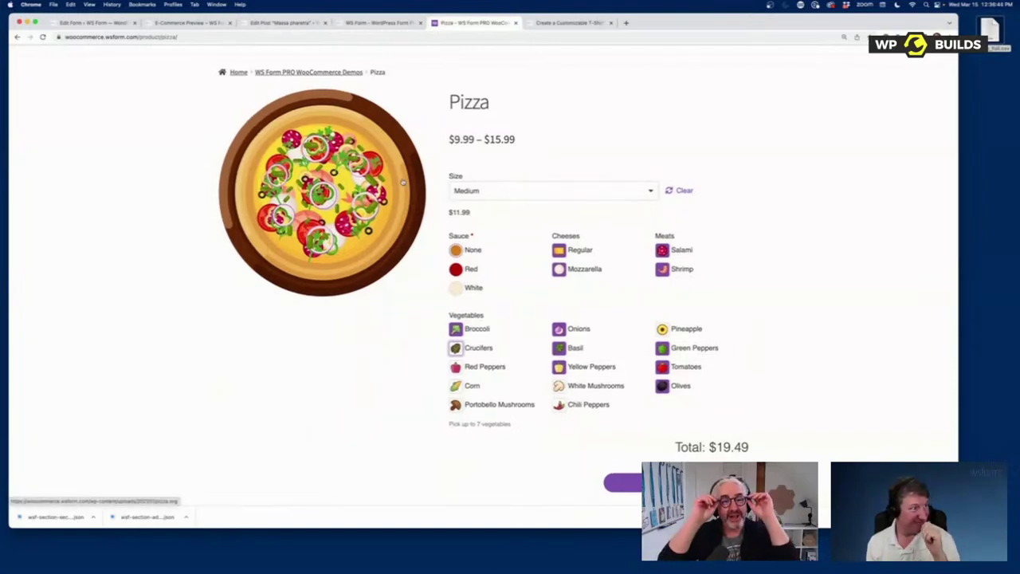
pyautogui.scroll(1, 488, 221)
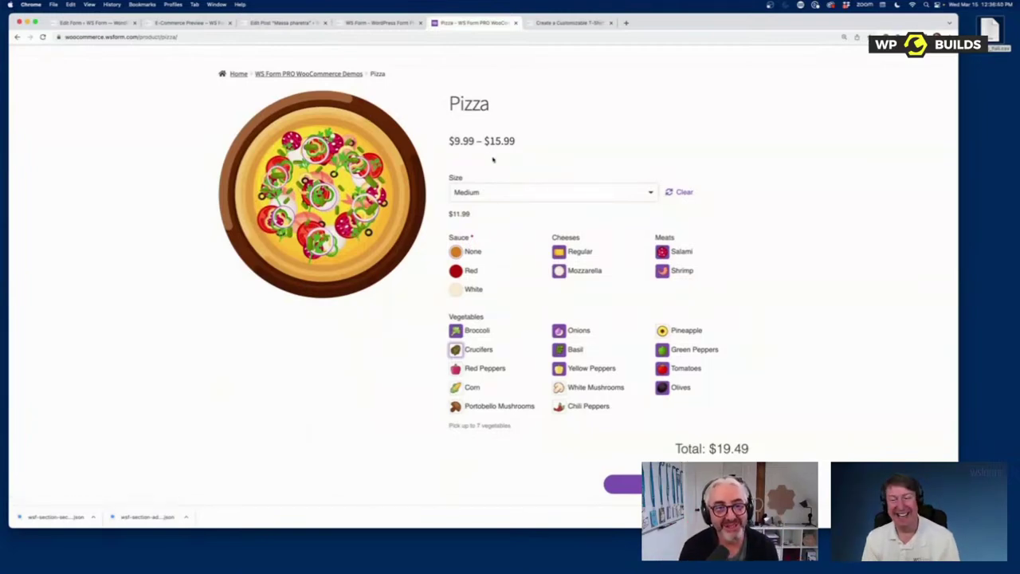
pyautogui.scroll(3, 492, 159)
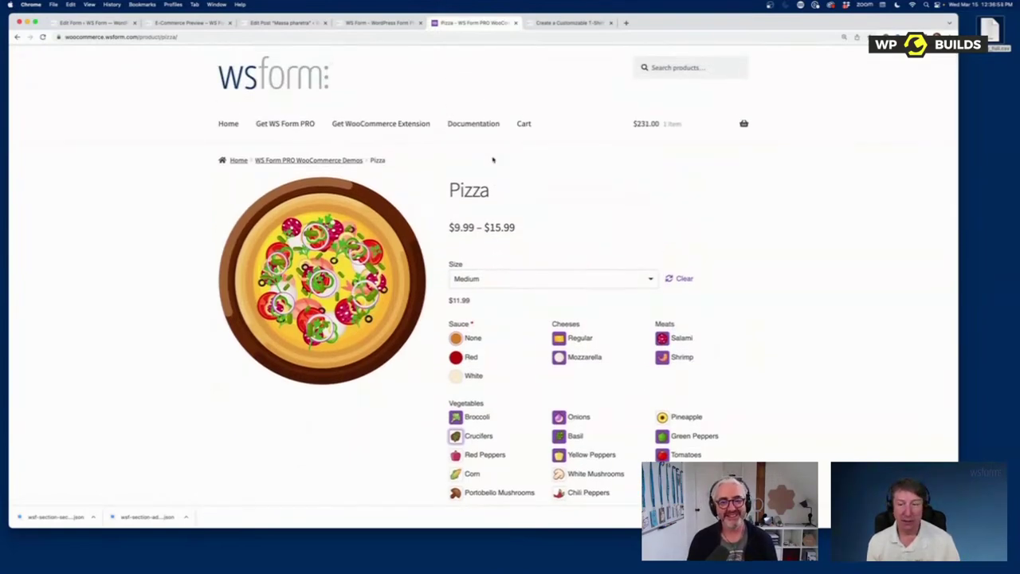
# Step: Return to the shop home page and open the $20.00 Google Map product from the grid
pyautogui.click(223, 125)
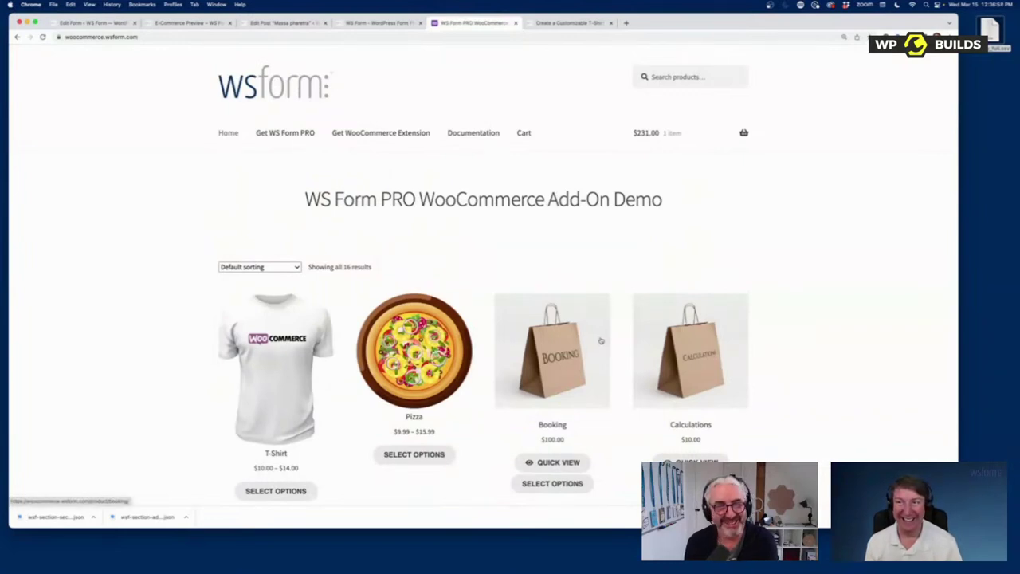
pyautogui.scroll(-2, 601, 341)
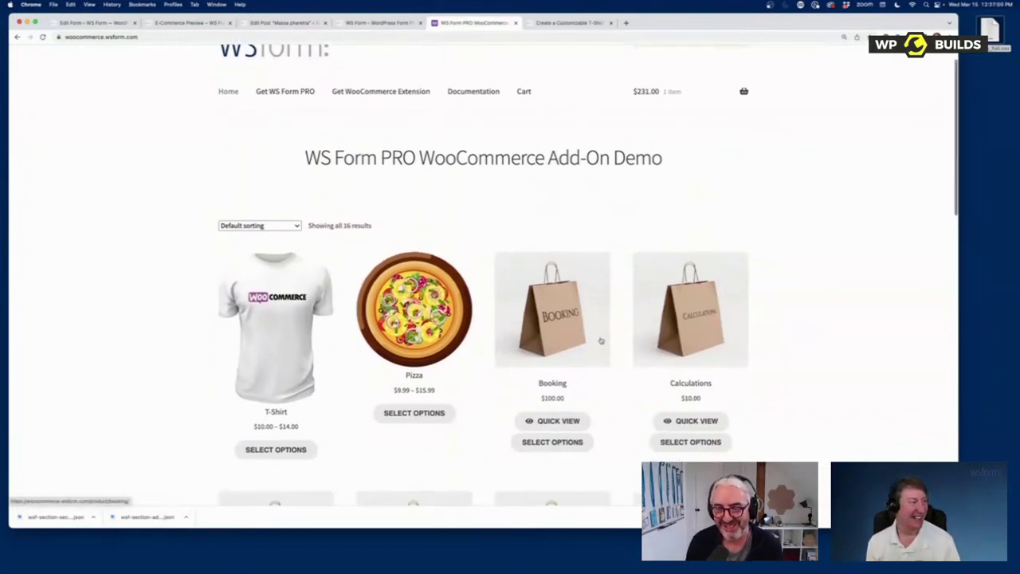
pyautogui.scroll(-5, 601, 340)
pyautogui.scroll(-6, 600, 341)
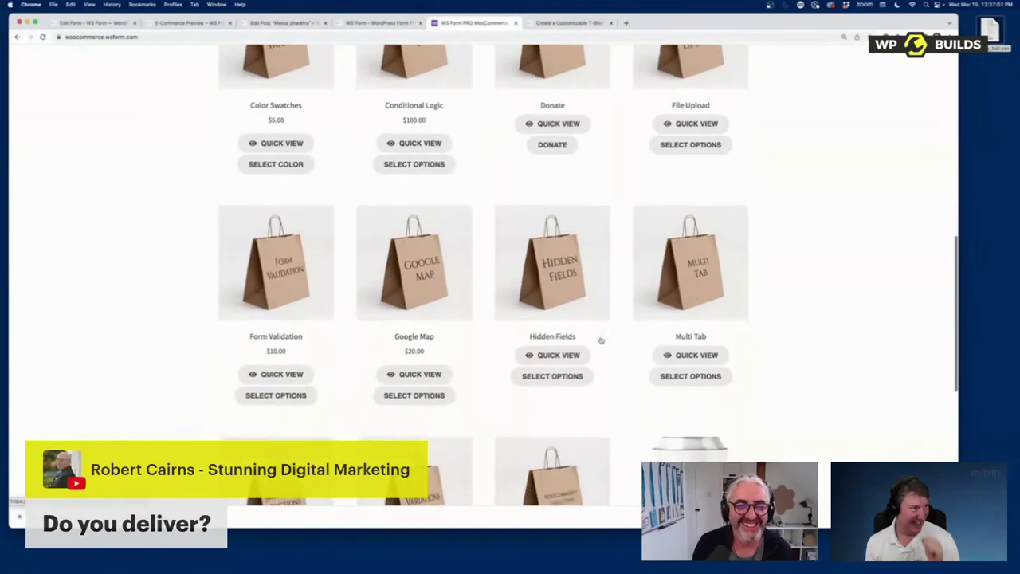
pyautogui.click(398, 279)
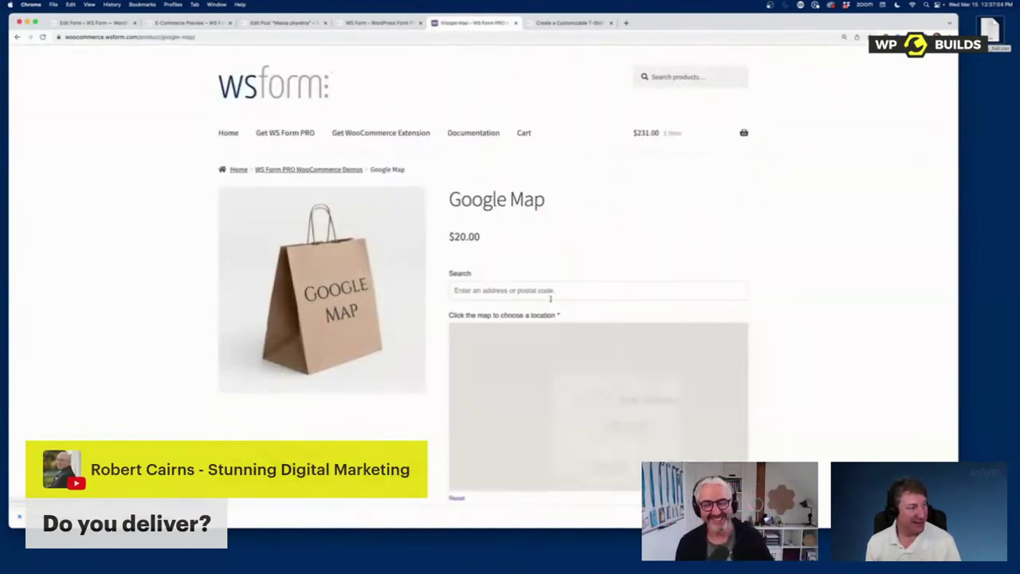
# Step: Zoom the product map out to wider New Orleans, then open WS Form's Add New template gallery
pyautogui.scroll(-2, 813, 366)
pyautogui.scroll(1, 717, 374)
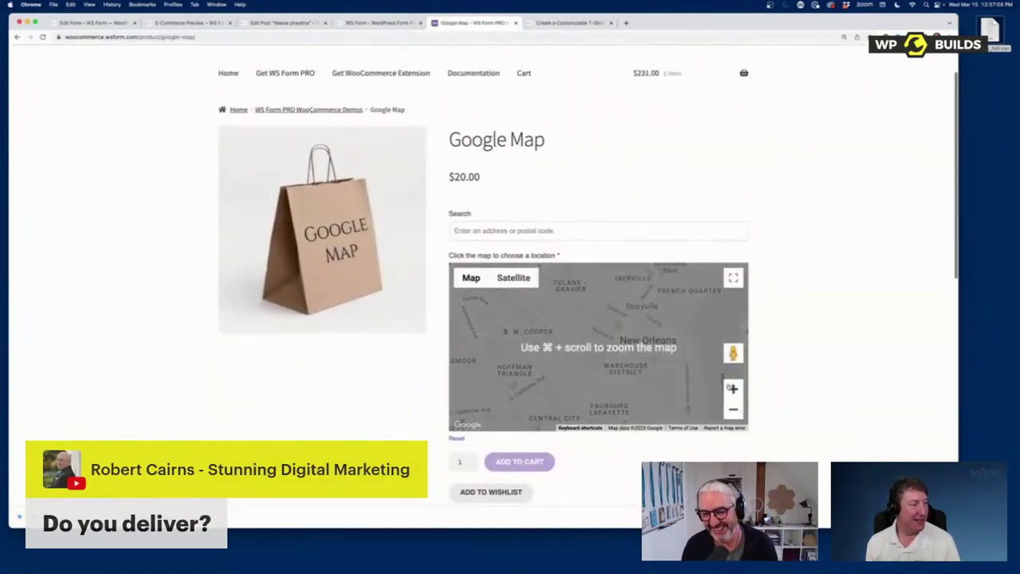
pyautogui.click(733, 408)
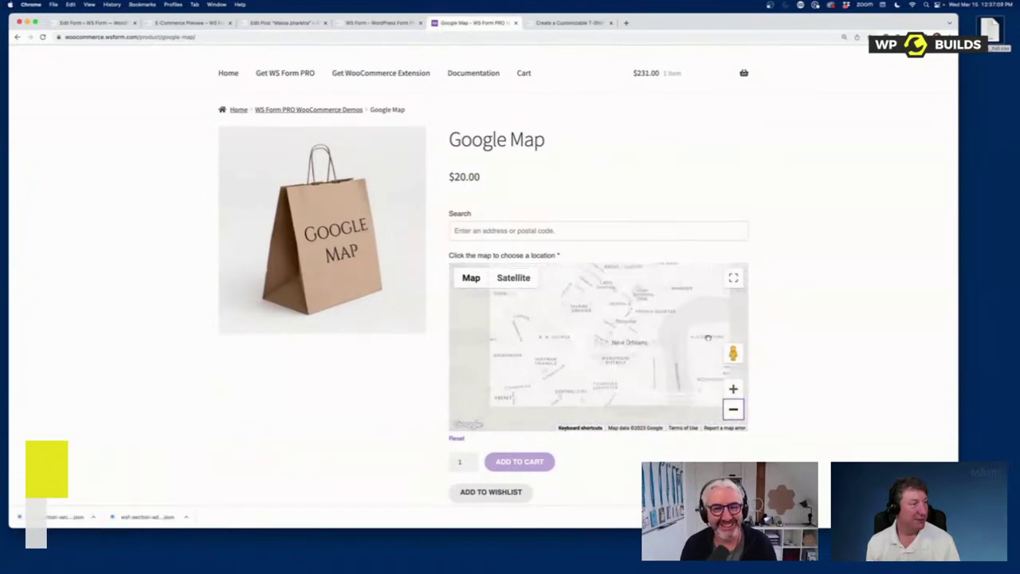
pyautogui.click(96, 23)
pyautogui.click(32, 230)
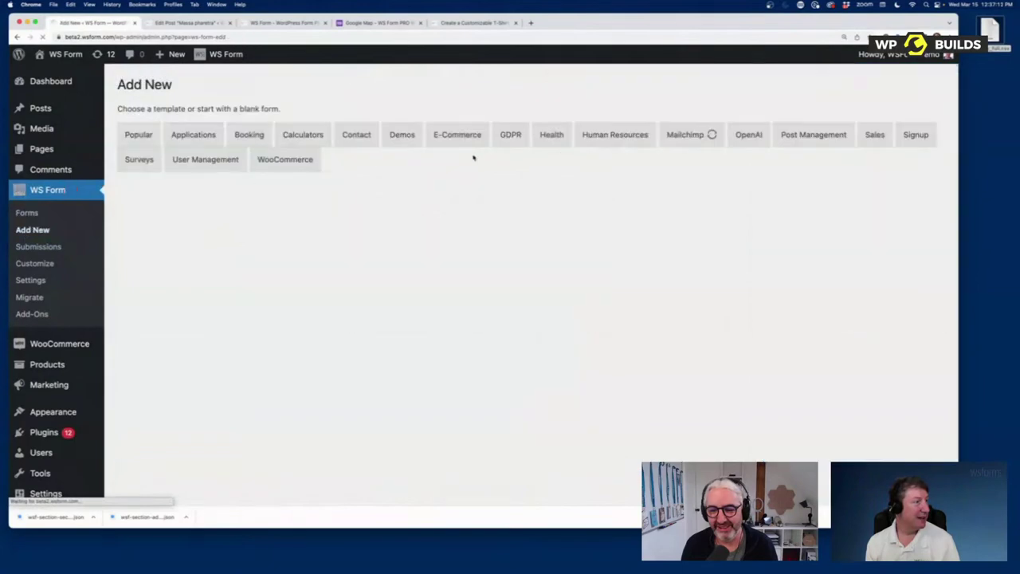
# Step: Create a form from the Demos category's Google Address template and preview it
pyautogui.click(396, 137)
pyautogui.scroll(-5, 446, 382)
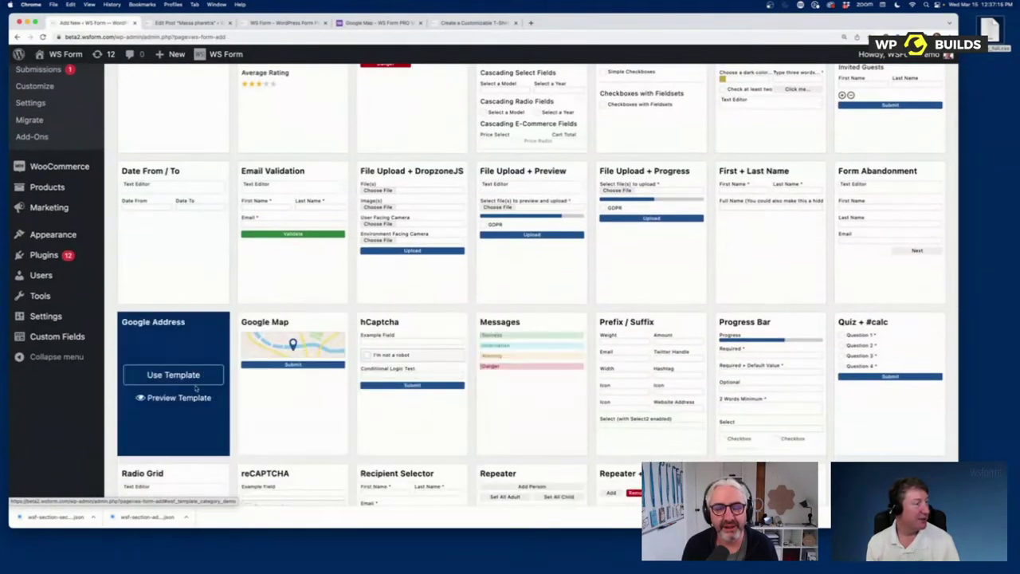
pyautogui.click(175, 375)
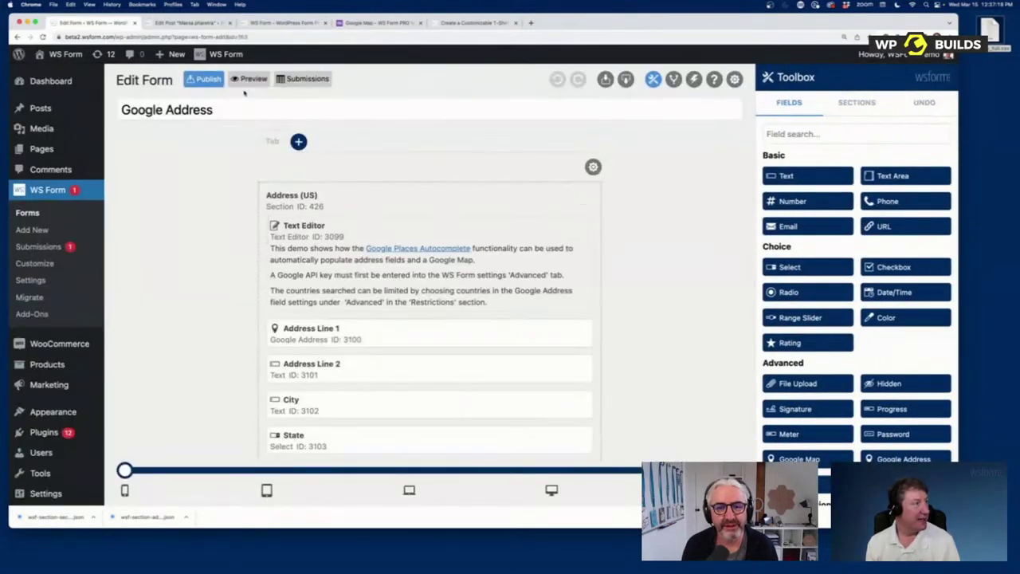
pyautogui.click(248, 77)
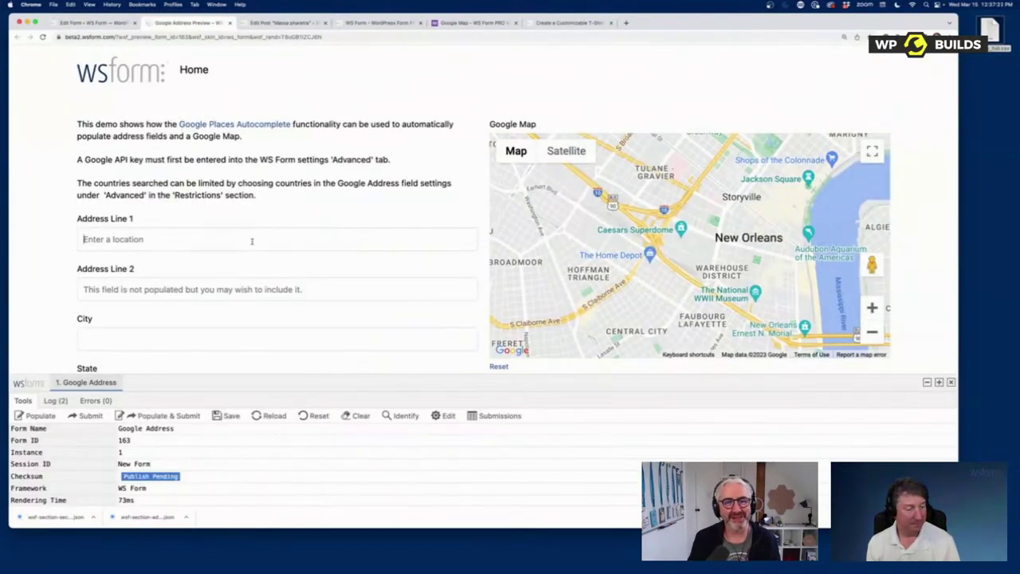
pyautogui.click(252, 240)
pyautogui.write('123')
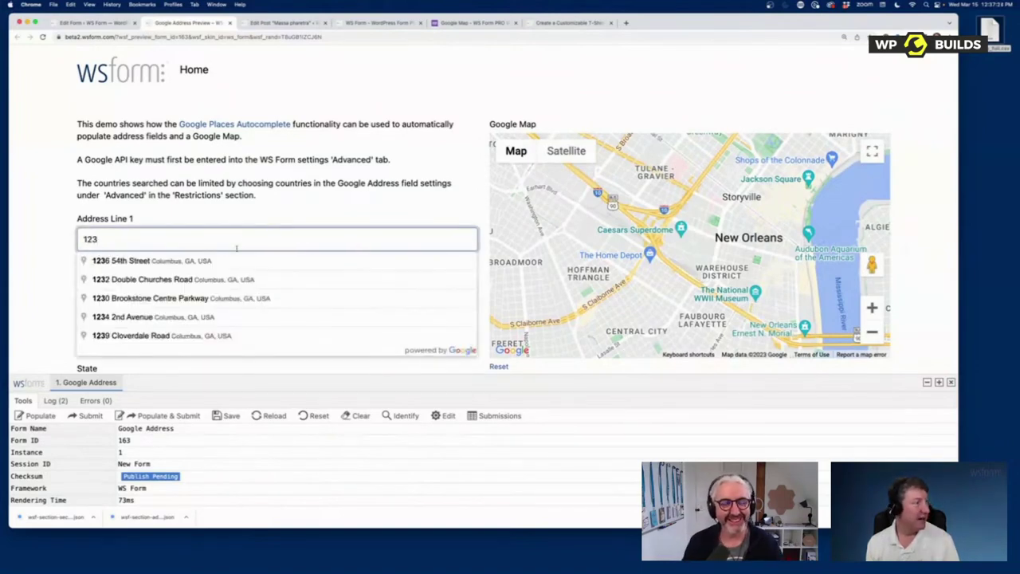
pyautogui.click(229, 262)
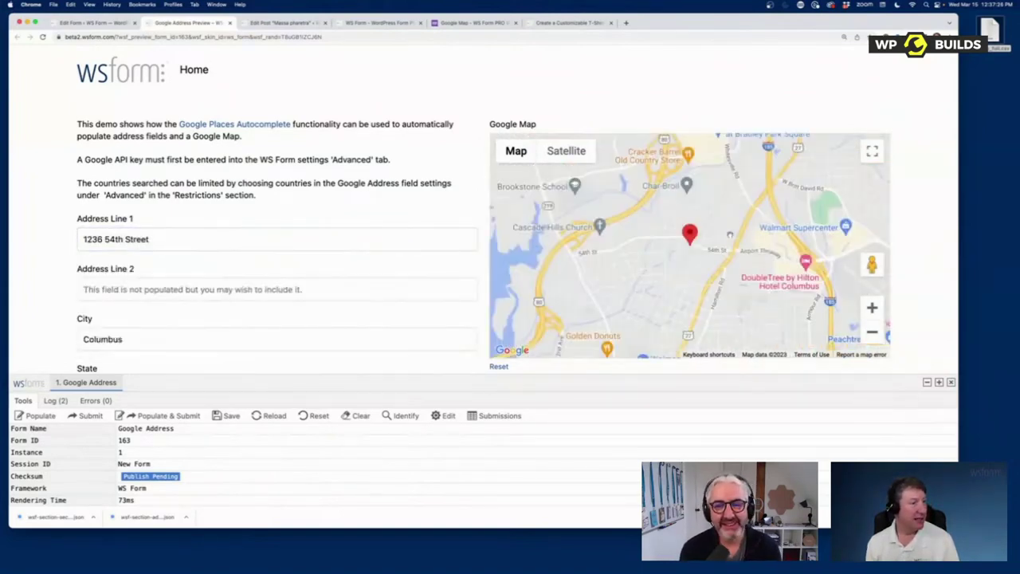
pyautogui.scroll(-5, 179, 338)
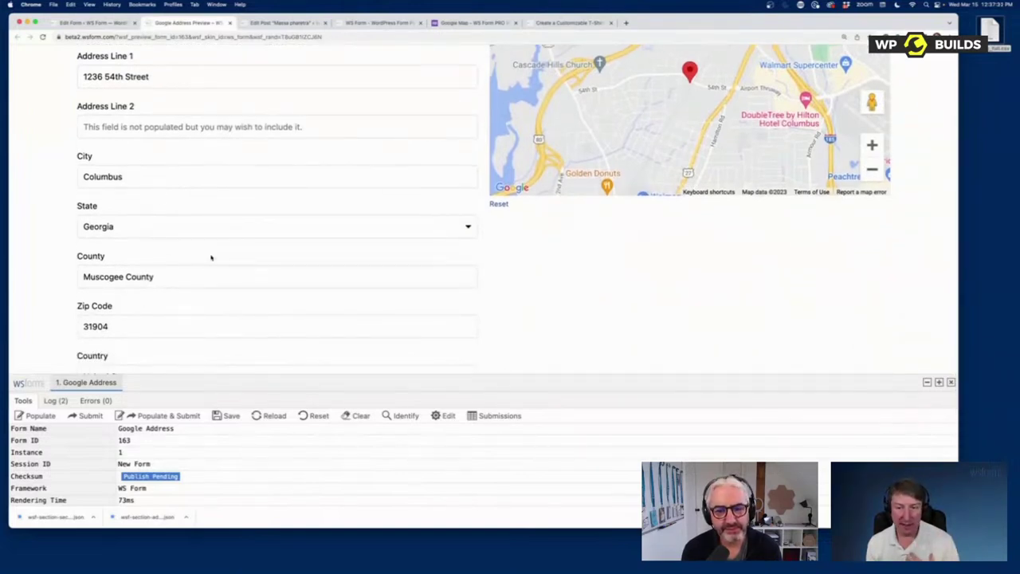
pyautogui.scroll(2, 163, 213)
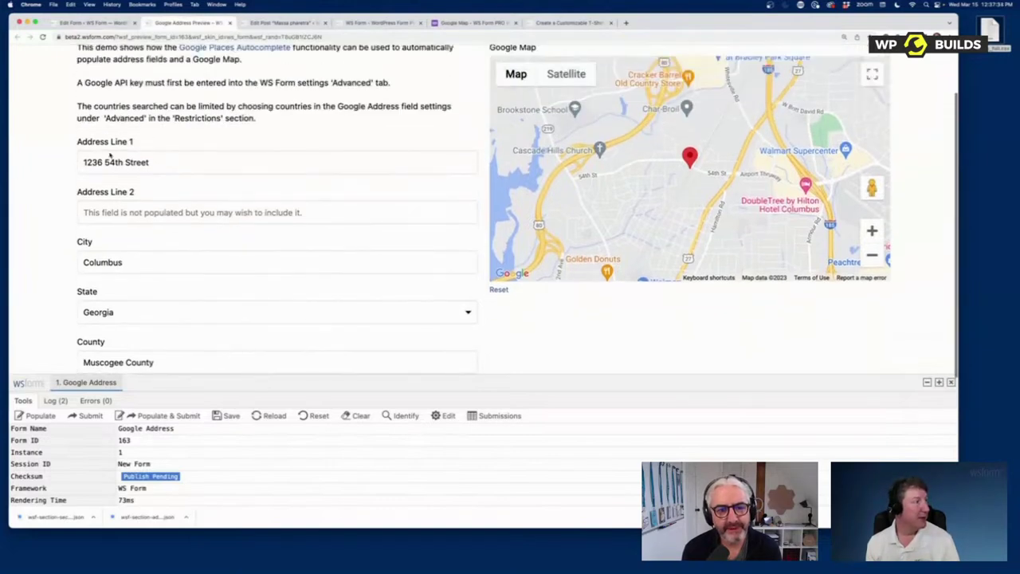
pyautogui.click(92, 23)
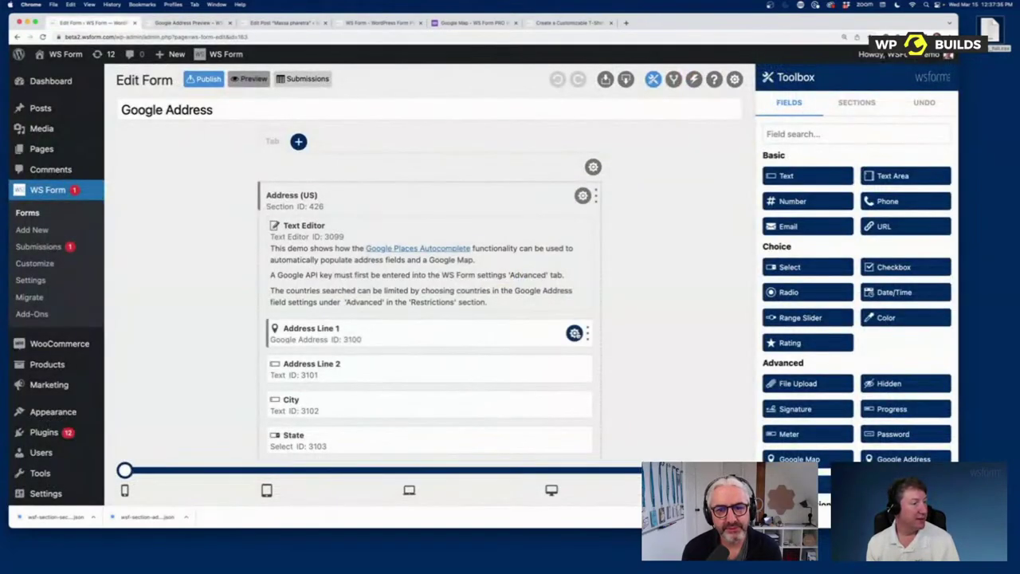
# Step: Inspect Address Line 1's Component mapping options without changing them, then return to the Google Map product
pyautogui.click(575, 333)
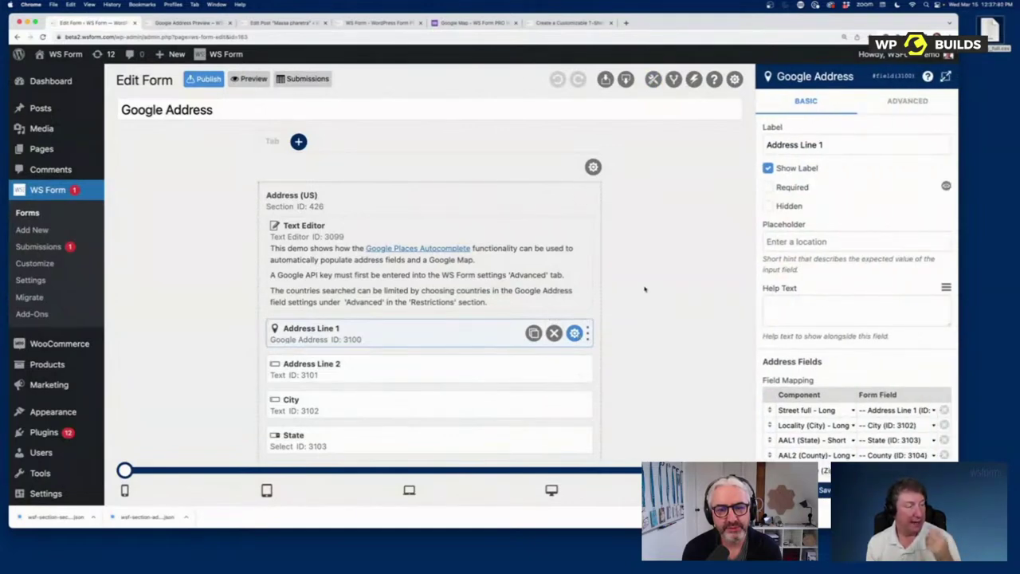
pyautogui.scroll(-3, 879, 368)
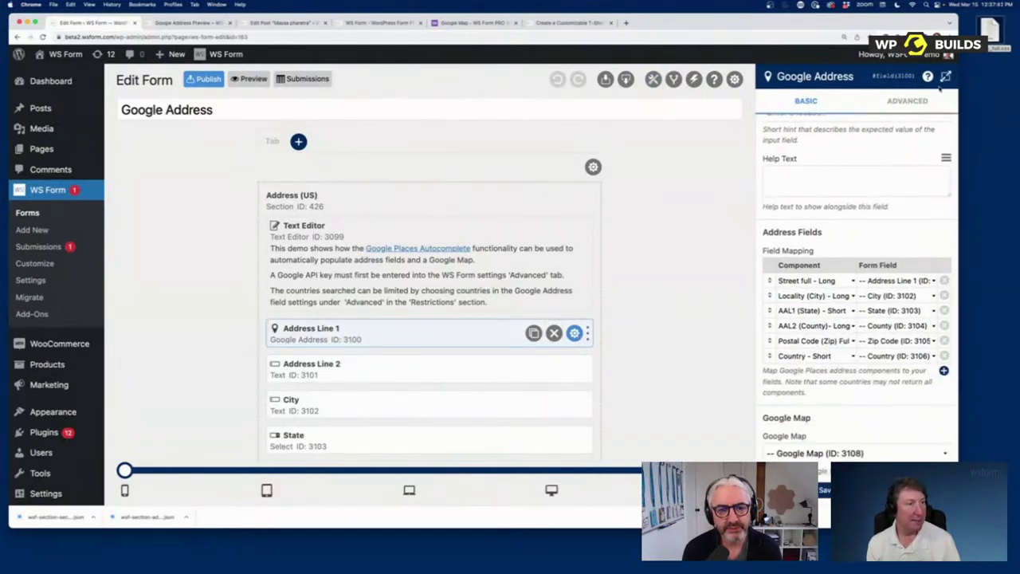
pyautogui.click(945, 76)
pyautogui.scroll(-1, 382, 276)
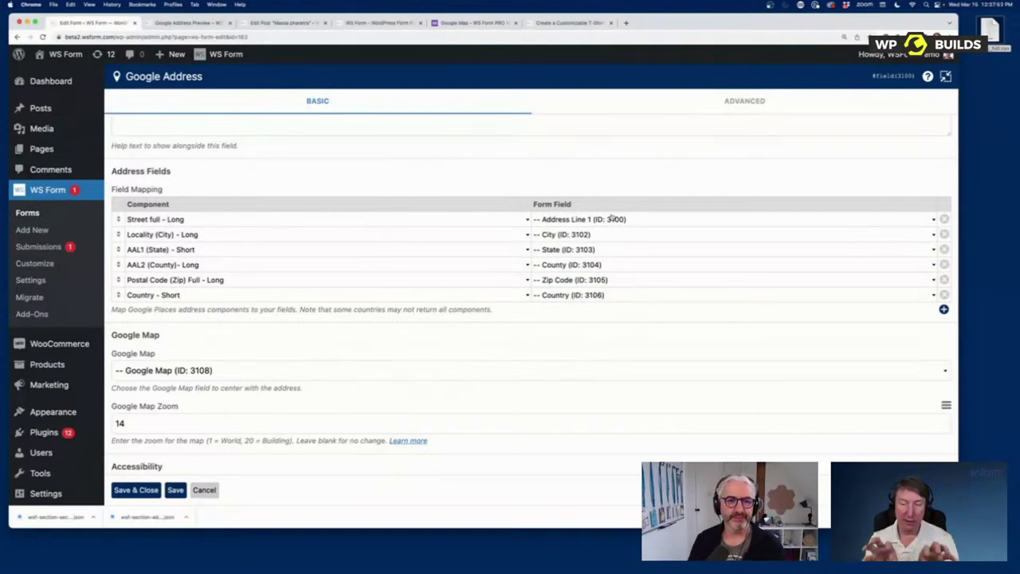
pyautogui.click(348, 224)
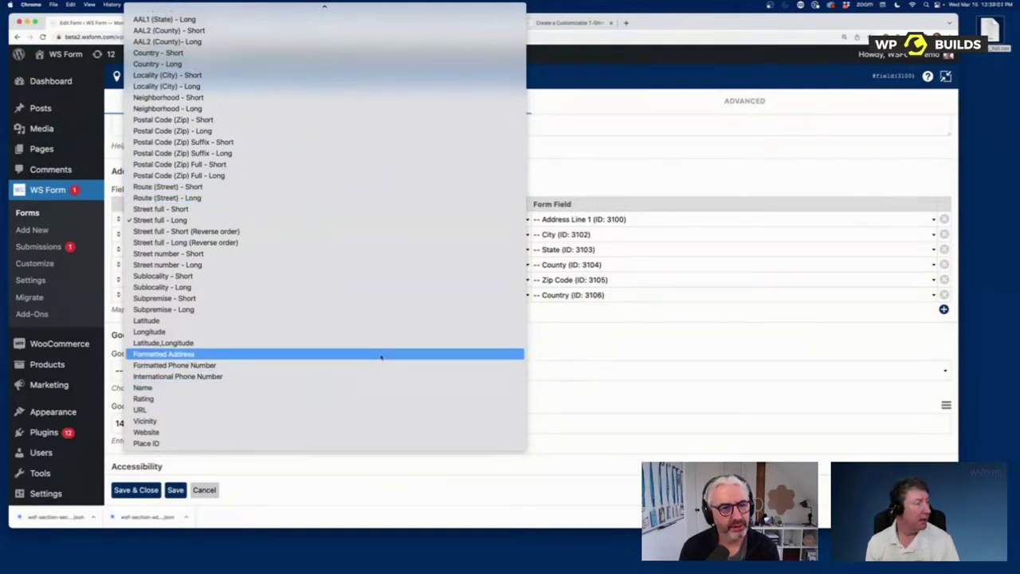
pyautogui.click(615, 164)
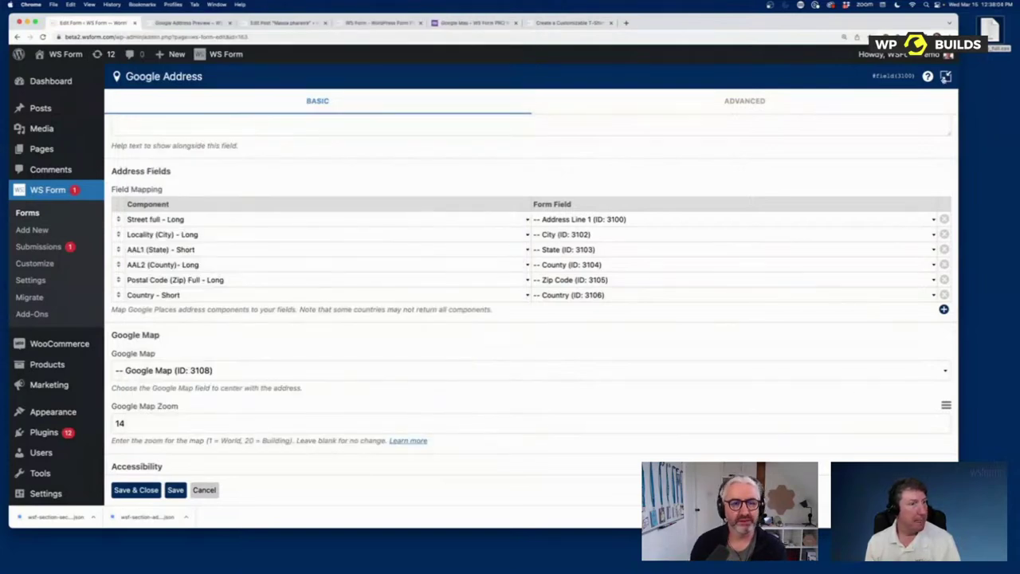
pyautogui.click(945, 76)
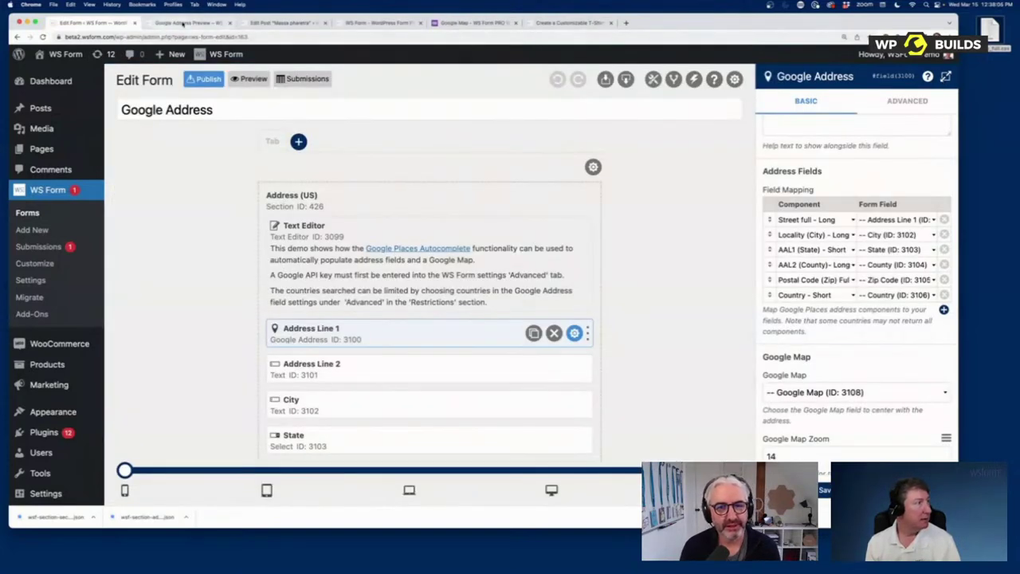
pyautogui.click(474, 24)
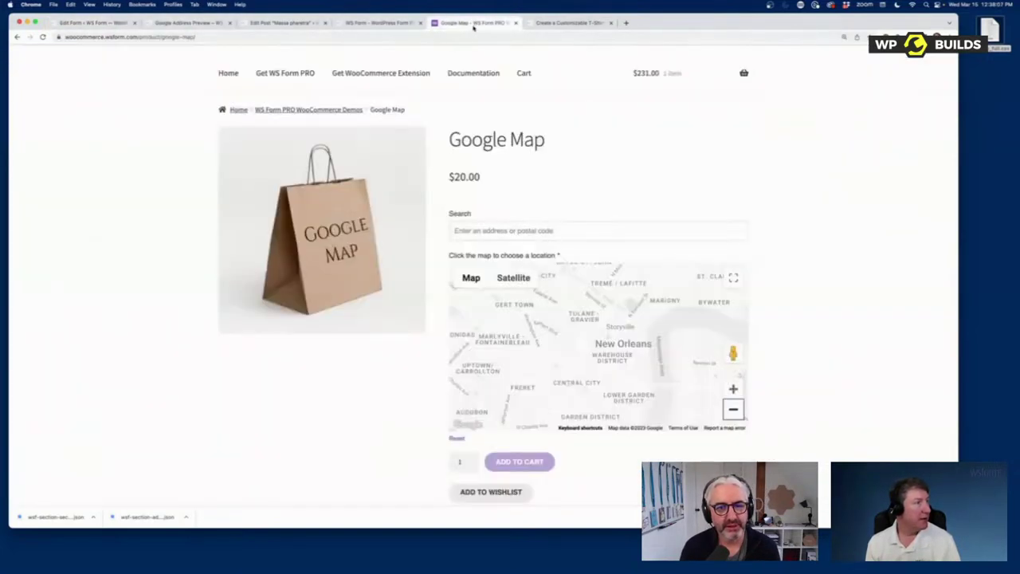
# Step: Browse the WooCommerce demo store's product grid and Calculations product, then go to the integrations page
pyautogui.click(231, 74)
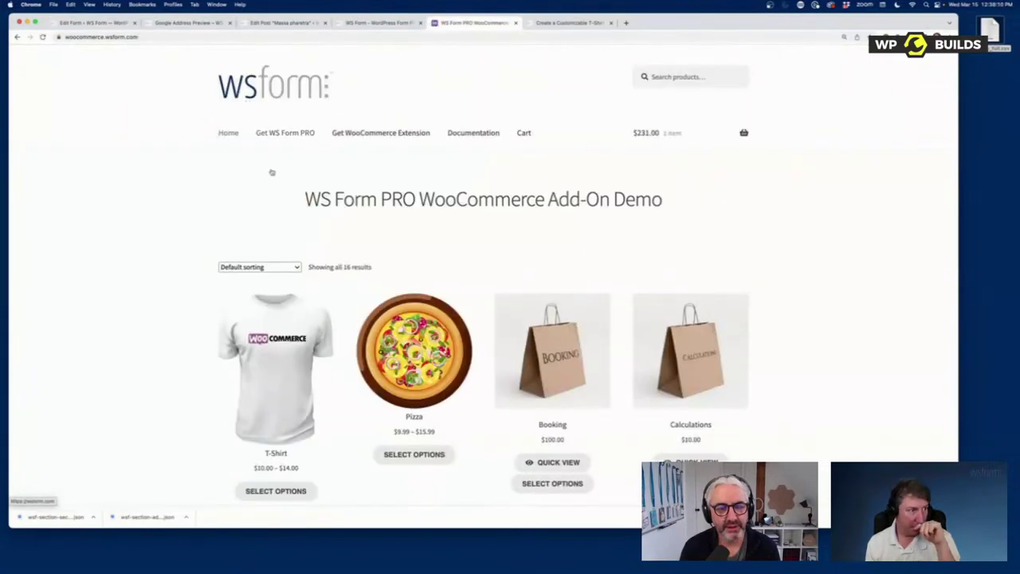
pyautogui.scroll(-6, 411, 390)
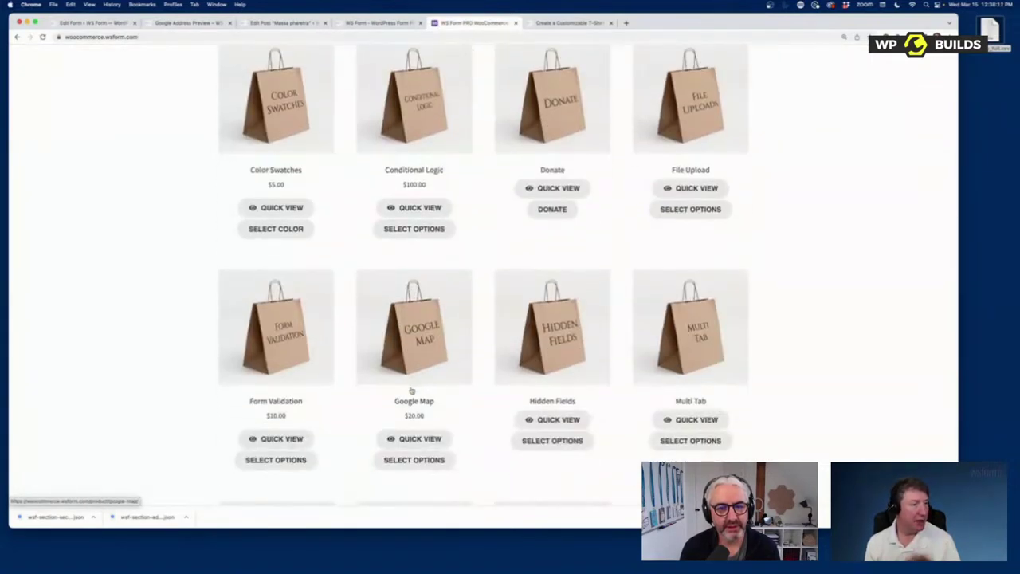
pyautogui.scroll(10, 411, 390)
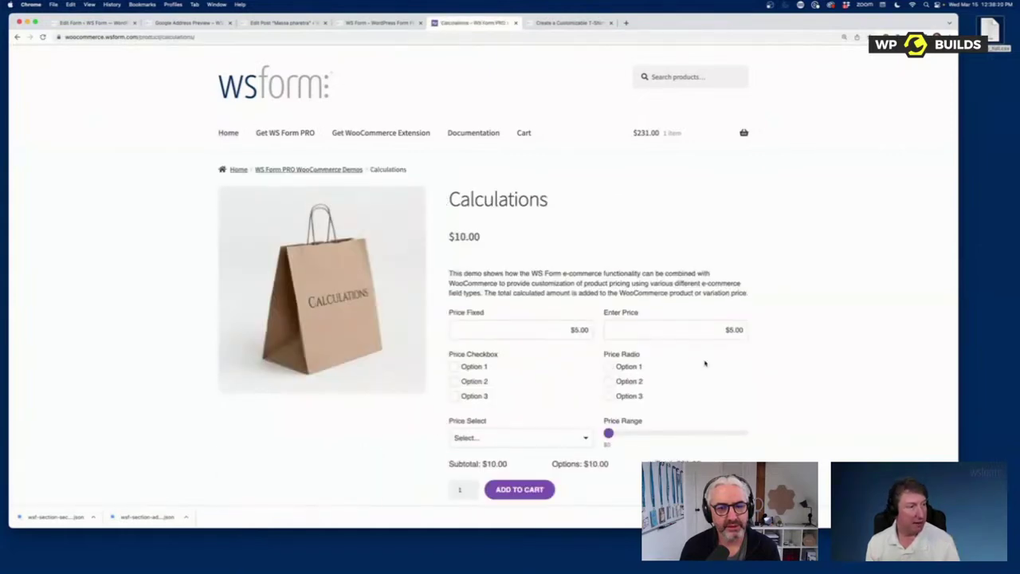
pyautogui.scroll(-1, 704, 364)
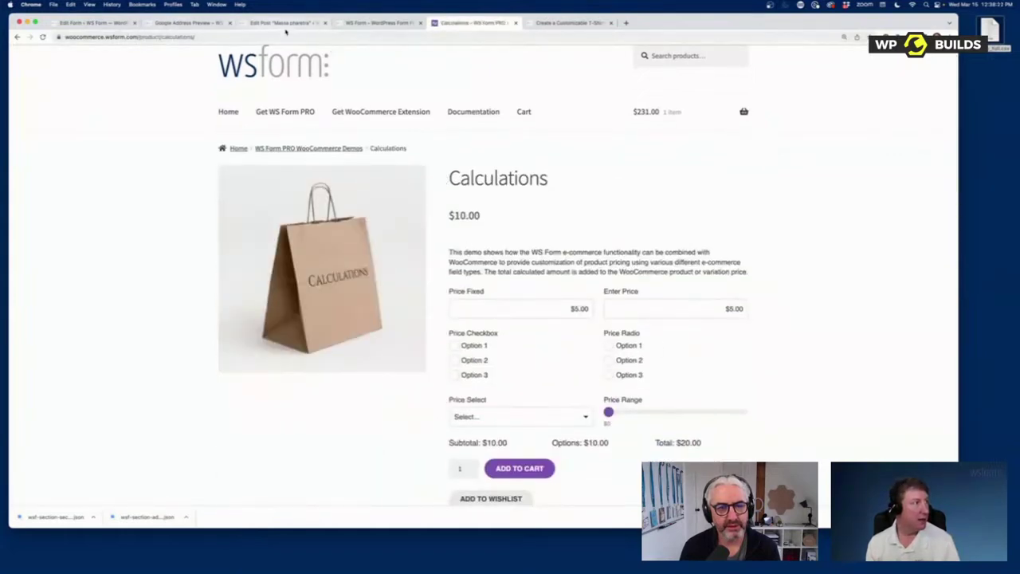
pyautogui.click(375, 23)
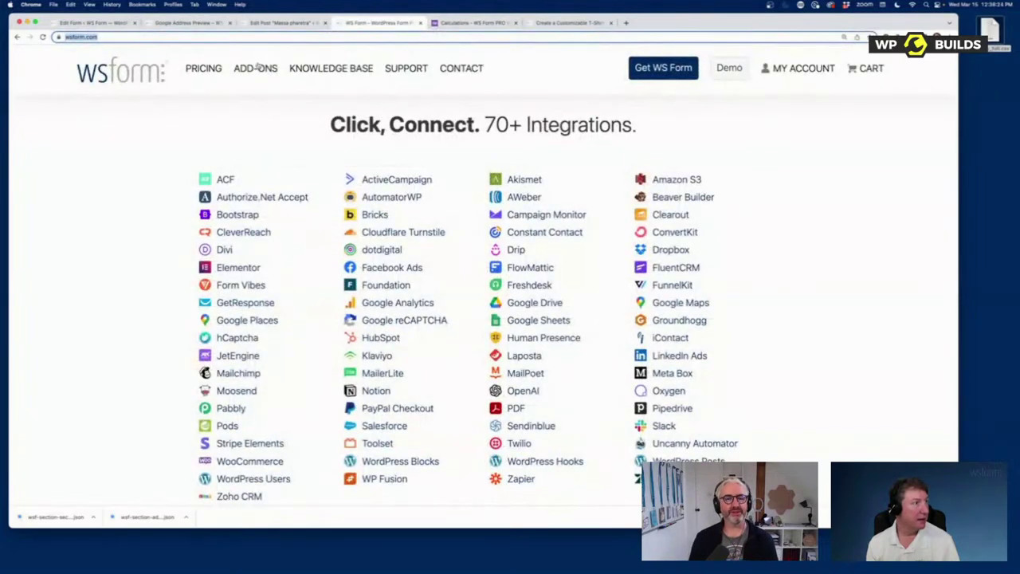
# Step: Load wsform.com in the Google Address preview tab and open the Knowledge Base
pyautogui.click(283, 23)
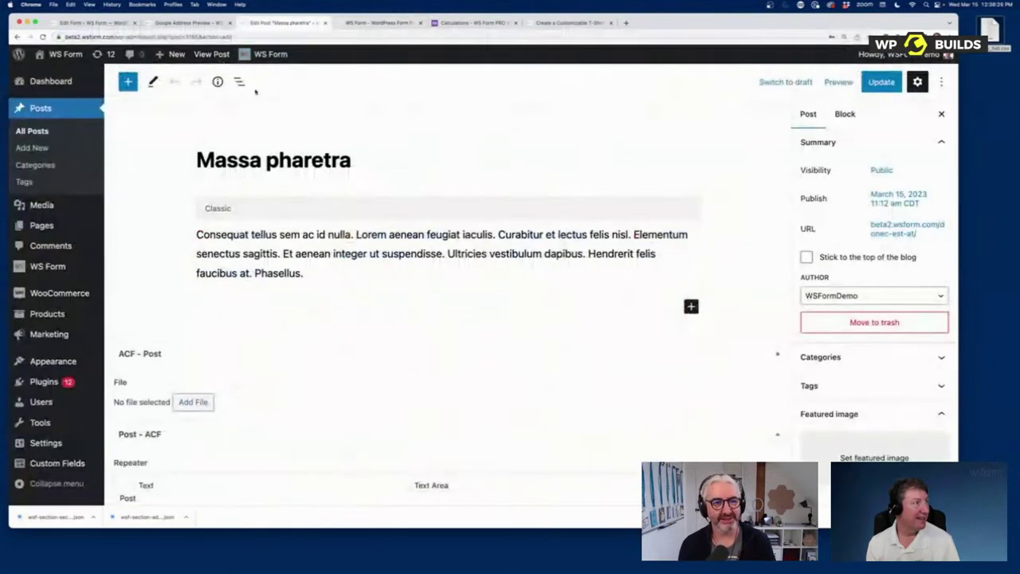
pyautogui.click(191, 23)
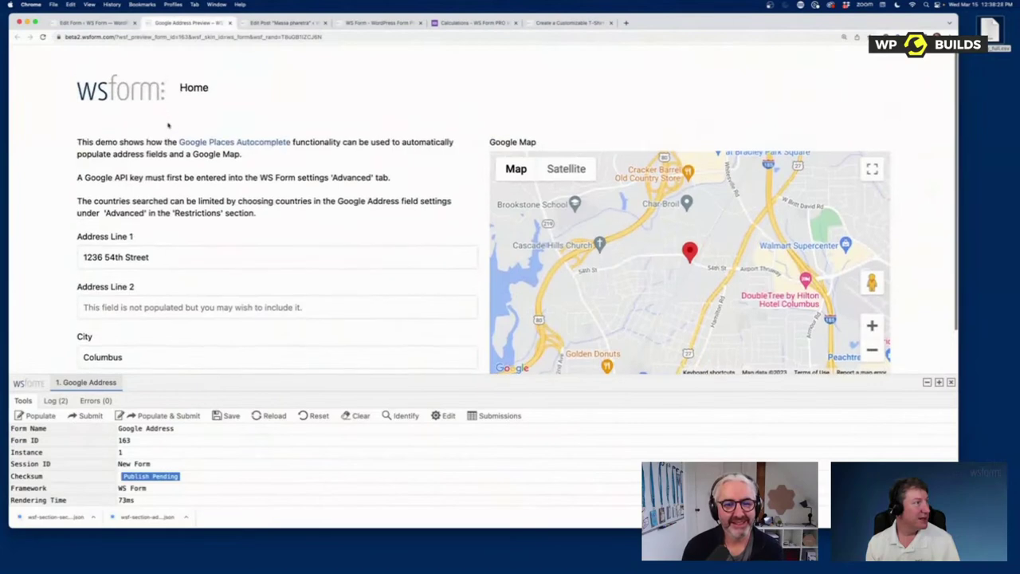
pyautogui.click(155, 36)
pyautogui.write('wsform.com')
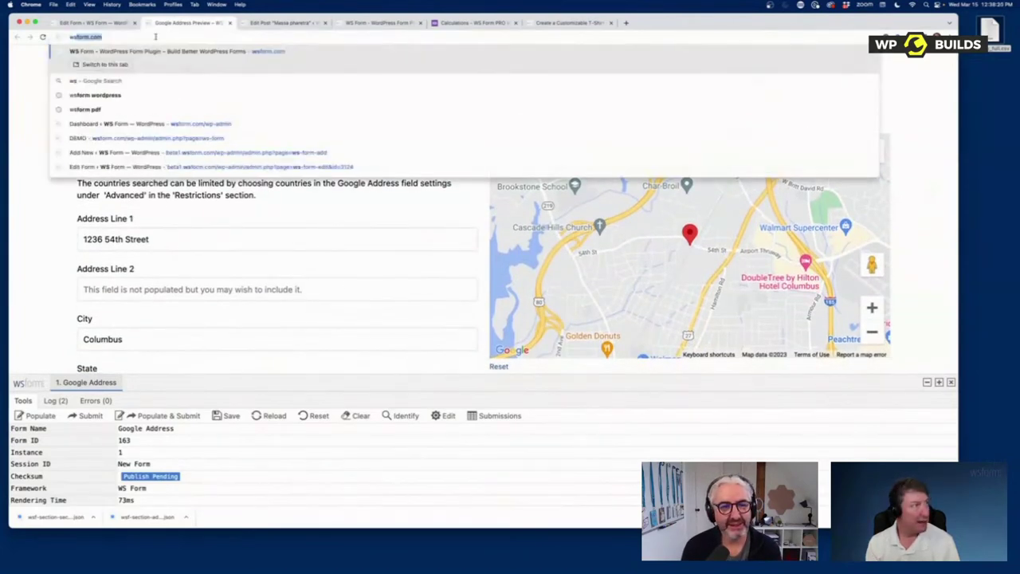
pyautogui.press('Return')
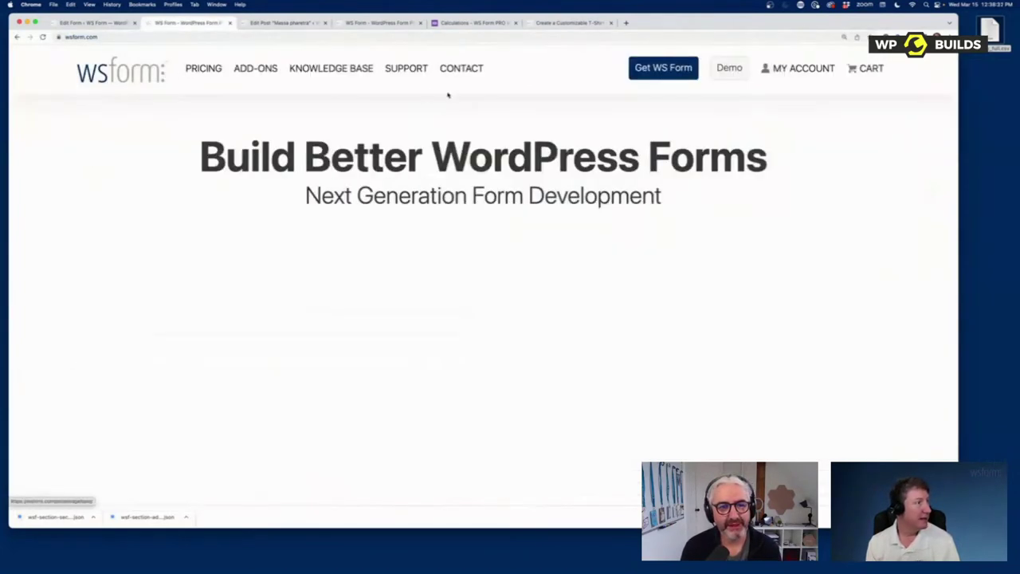
pyautogui.click(337, 70)
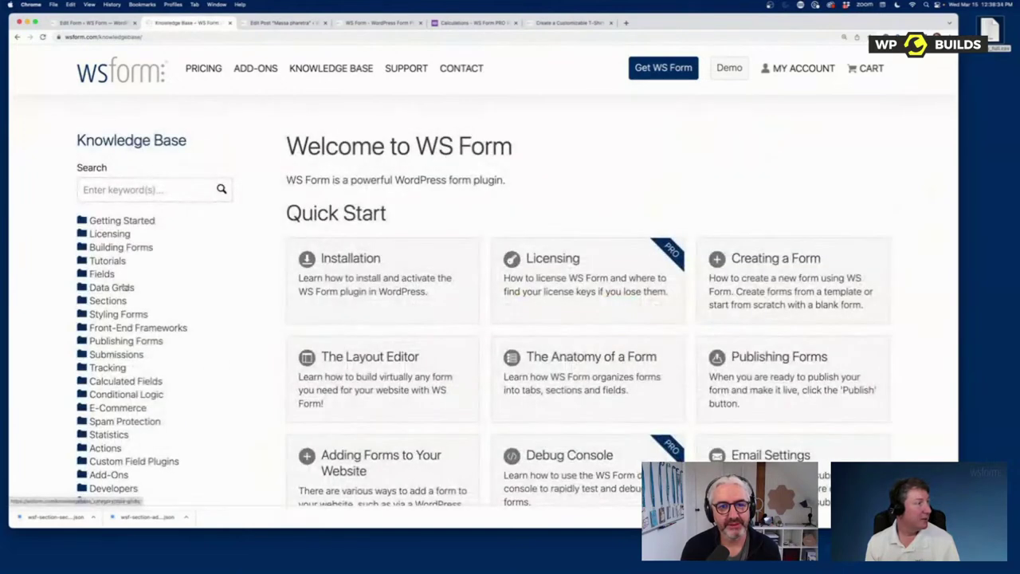
# Step: Open the Calculated Fields article and raise Addition Input B to update the sum
pyautogui.click(124, 383)
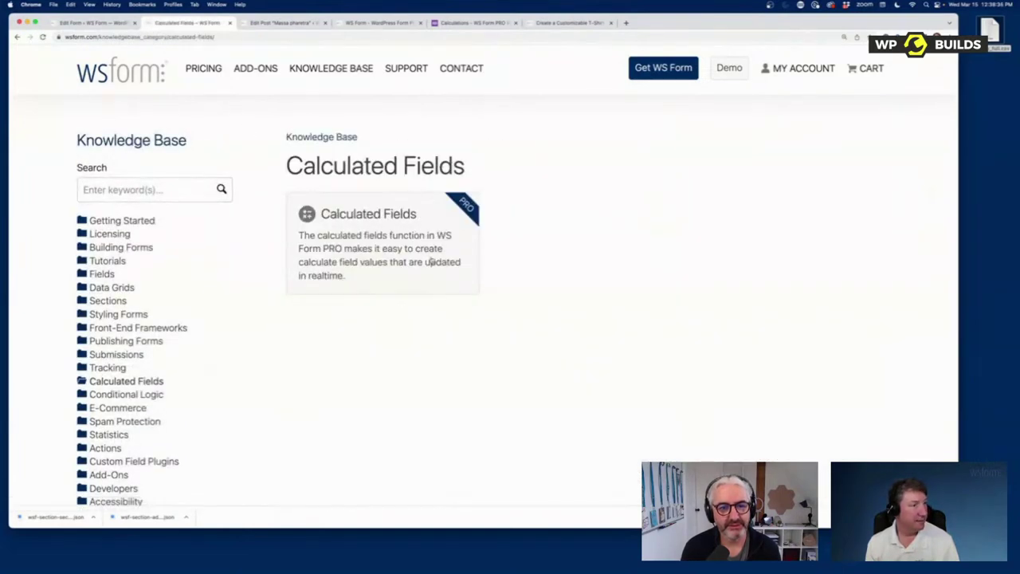
pyautogui.scroll(-3, 616, 277)
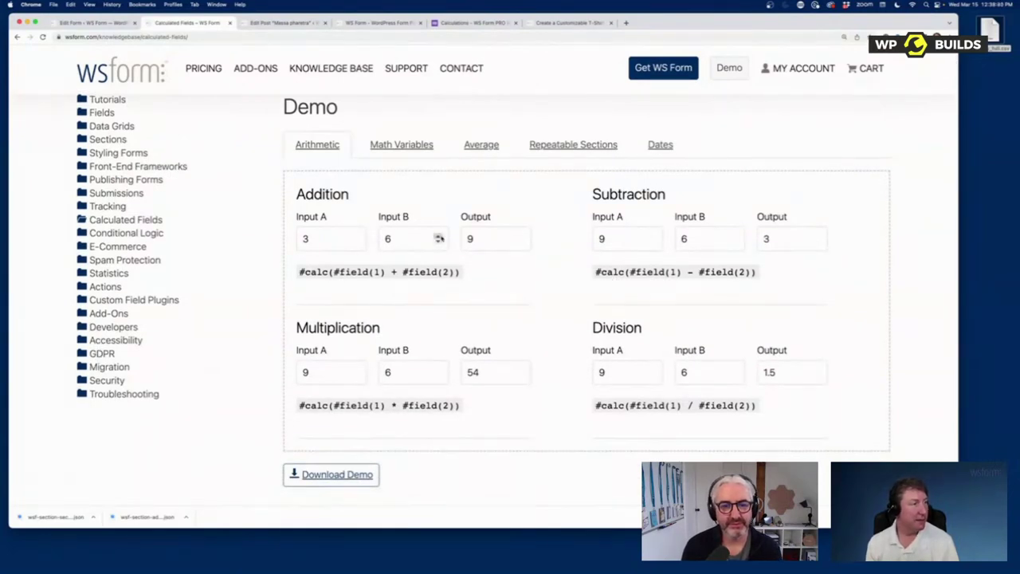
pyautogui.click(438, 236)
pyautogui.click(438, 236)
pyautogui.click(439, 237)
pyautogui.click(438, 236)
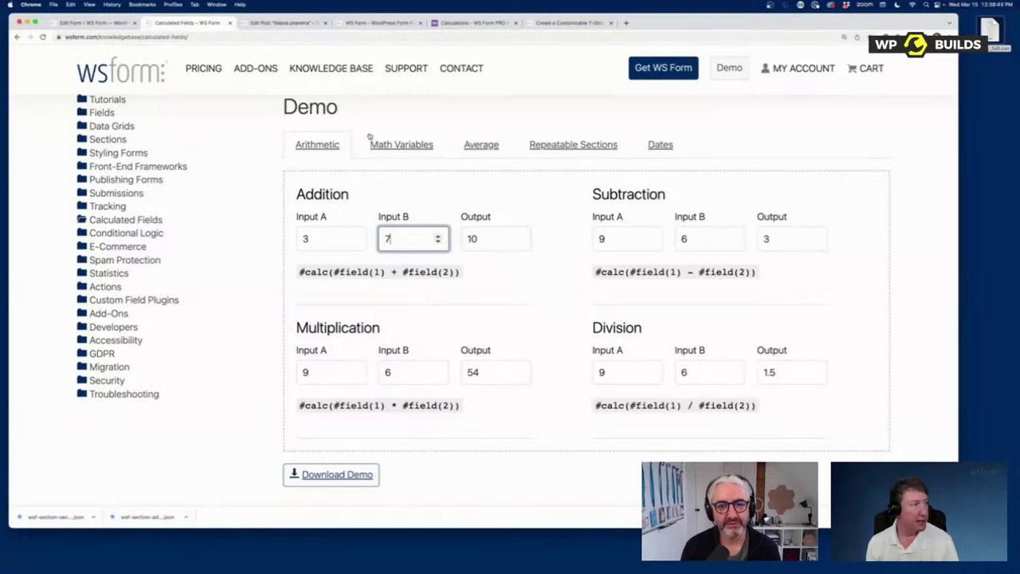
# Step: View the Math Variables calculation demo
pyautogui.click(404, 145)
pyautogui.scroll(-8, 470, 306)
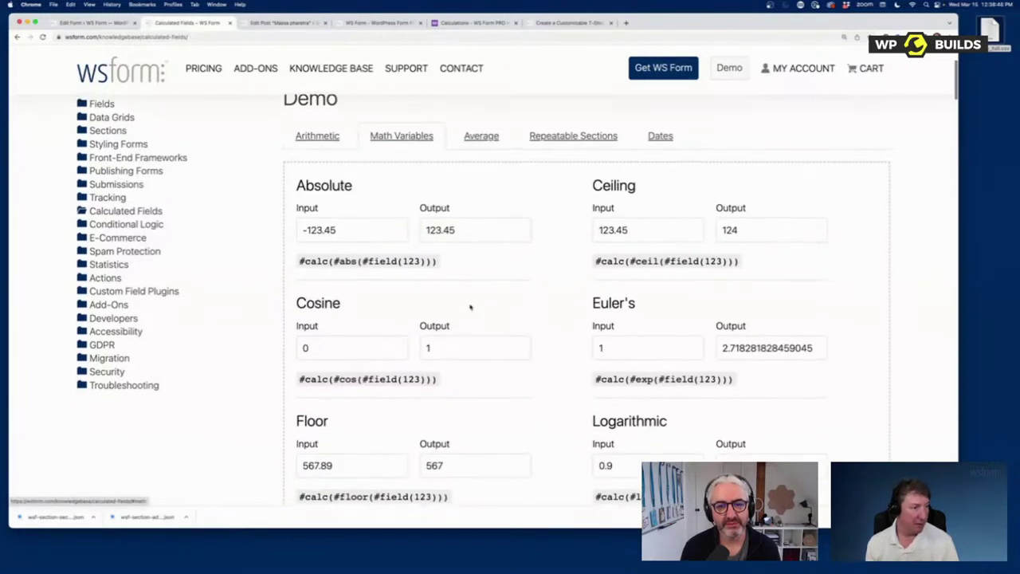
pyautogui.scroll(-1, 469, 306)
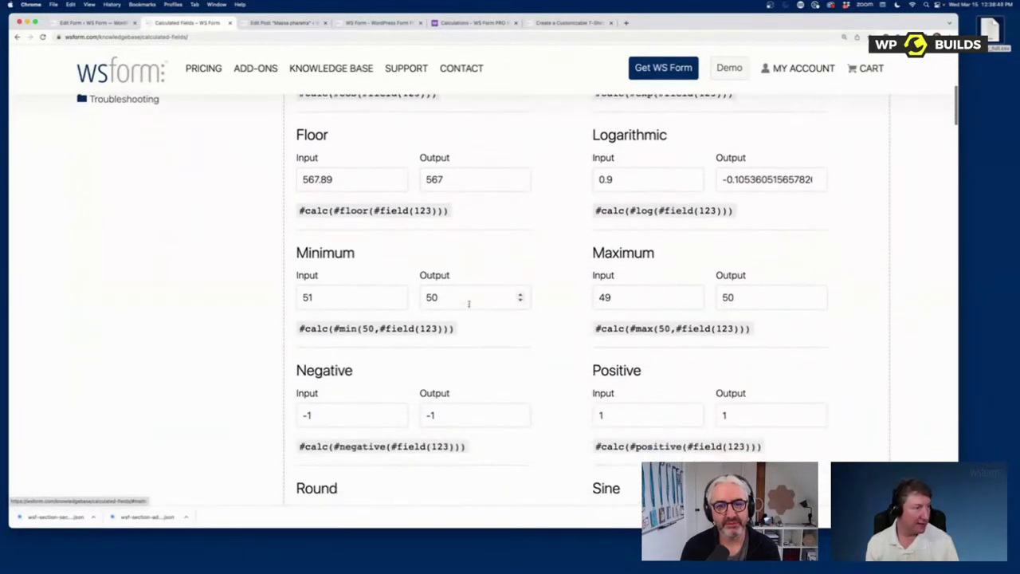
pyautogui.scroll(-8, 567, 321)
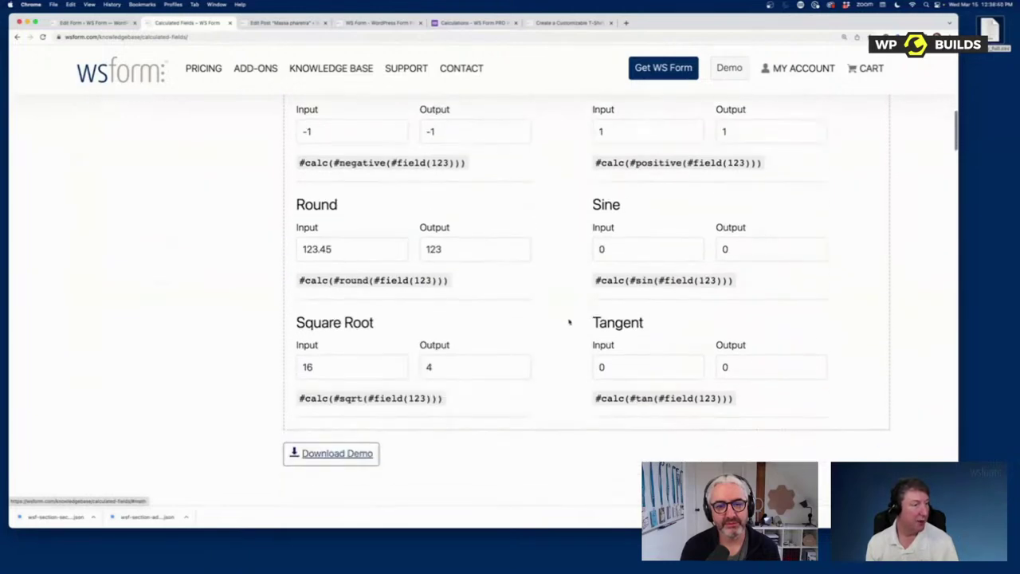
pyautogui.scroll(13, 556, 320)
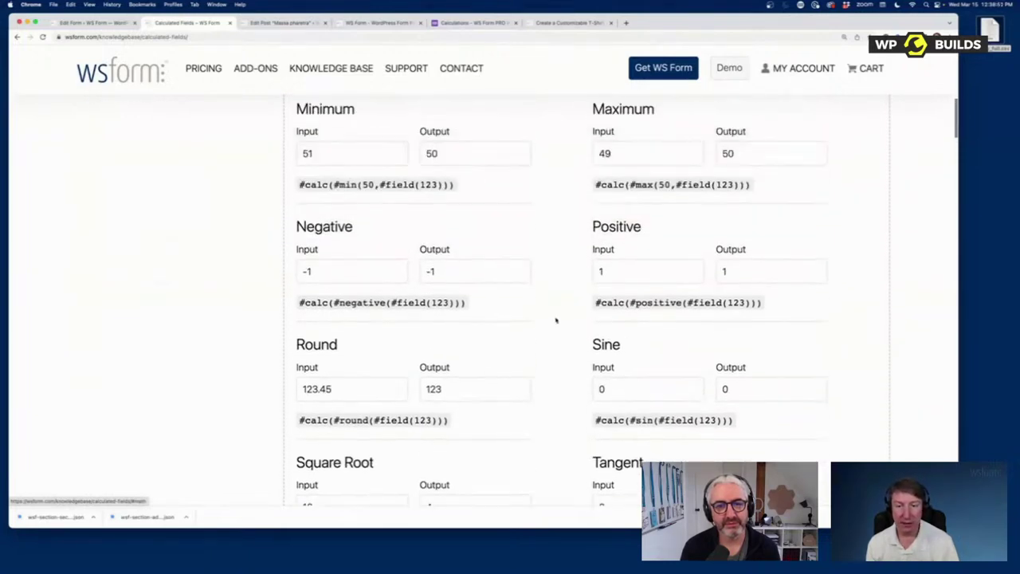
pyautogui.scroll(5, 557, 320)
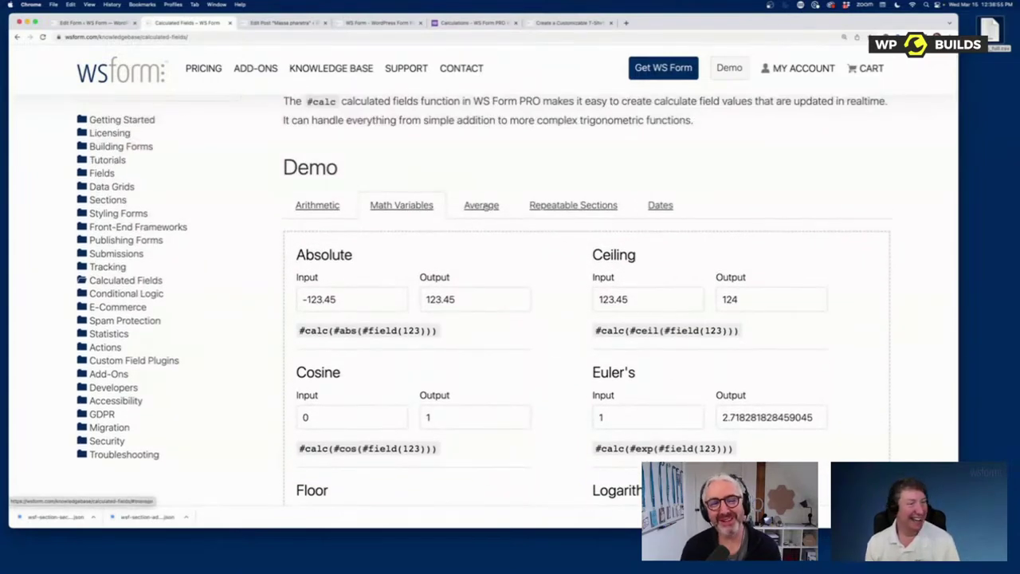
# Step: In the Average demo raise Number 1 to 14 and Number 4, then view Repeatable Sections
pyautogui.click(483, 205)
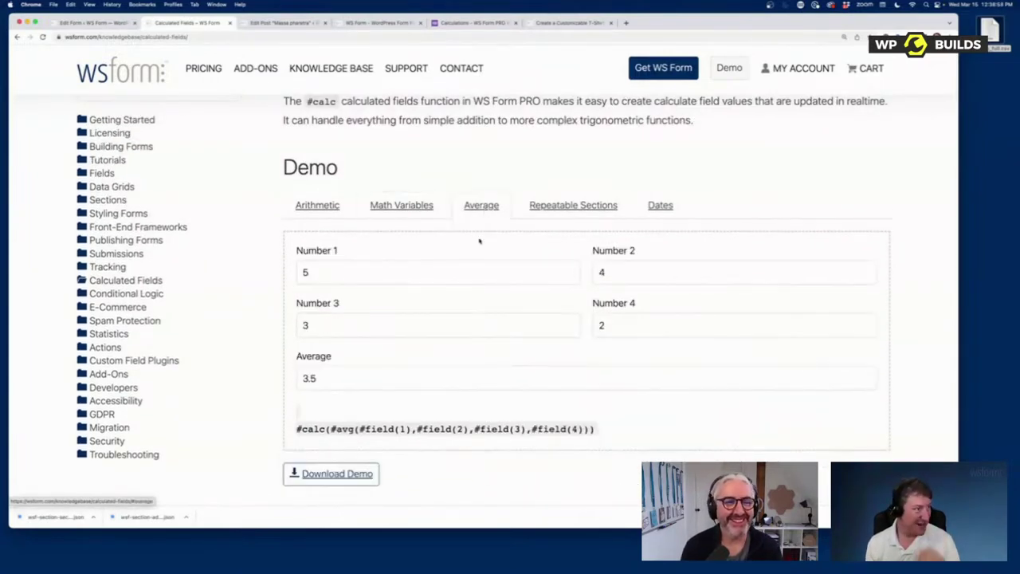
pyautogui.click(569, 268)
pyautogui.click(569, 268)
pyautogui.click(569, 268)
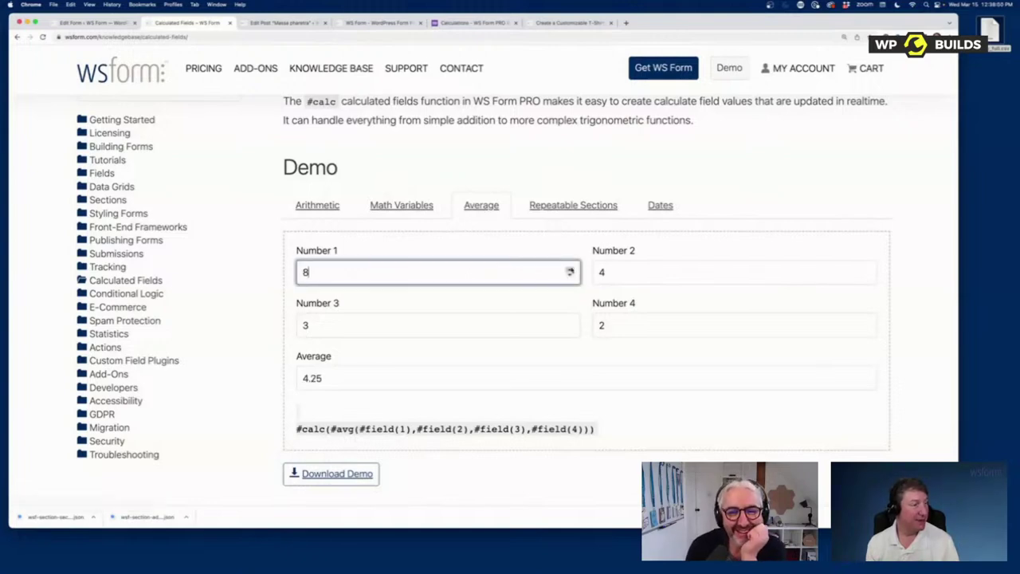
pyautogui.click(569, 269)
pyautogui.click(569, 268)
pyautogui.click(569, 268)
pyautogui.click(569, 268)
pyautogui.click(569, 269)
pyautogui.click(569, 269)
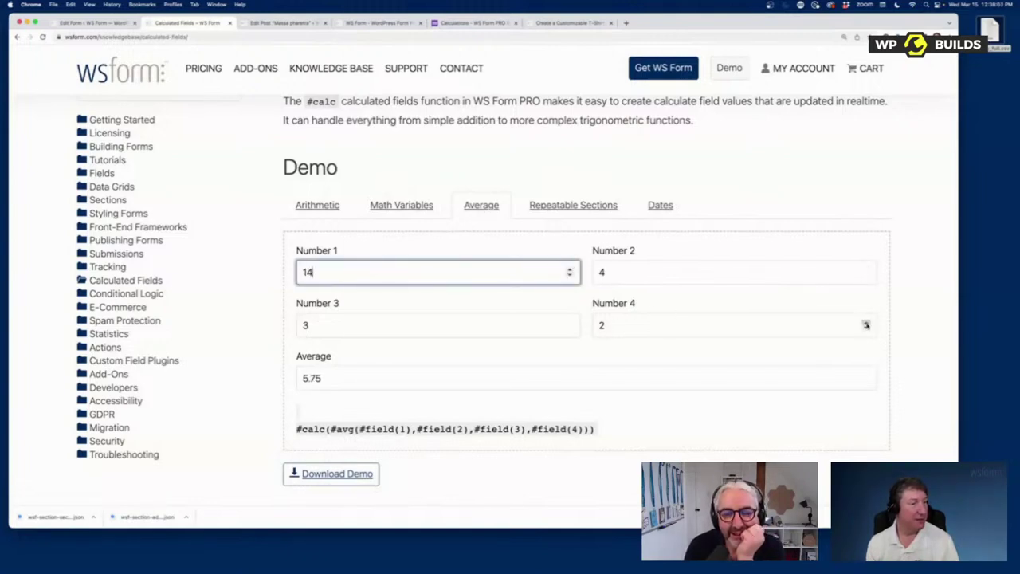
pyautogui.click(866, 323)
pyautogui.click(867, 323)
pyautogui.click(867, 323)
pyautogui.click(549, 205)
pyautogui.scroll(-5, 596, 294)
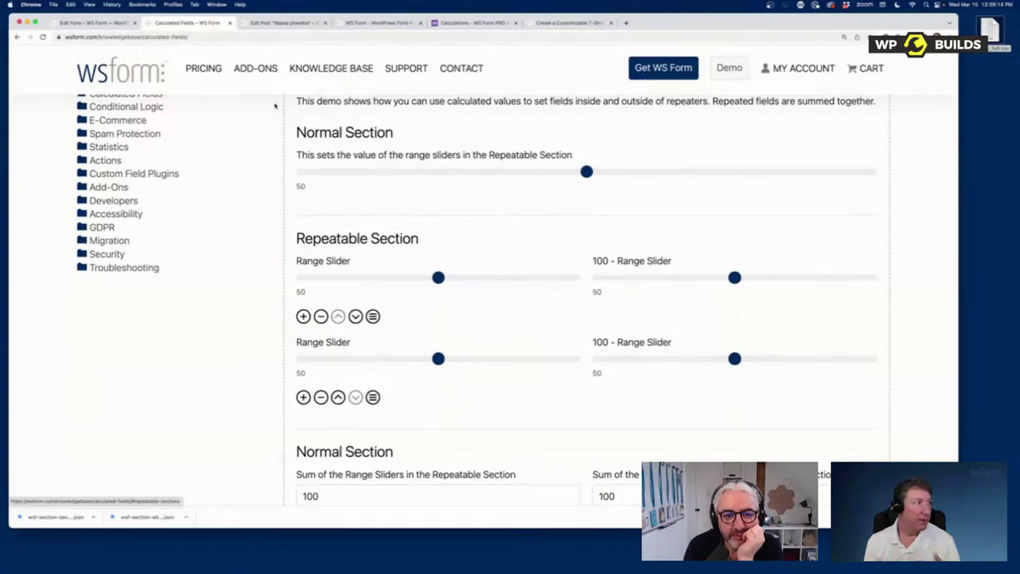
# Step: Create a new form from the Contact Us template and enable Repeatable on its section
pyautogui.click(91, 22)
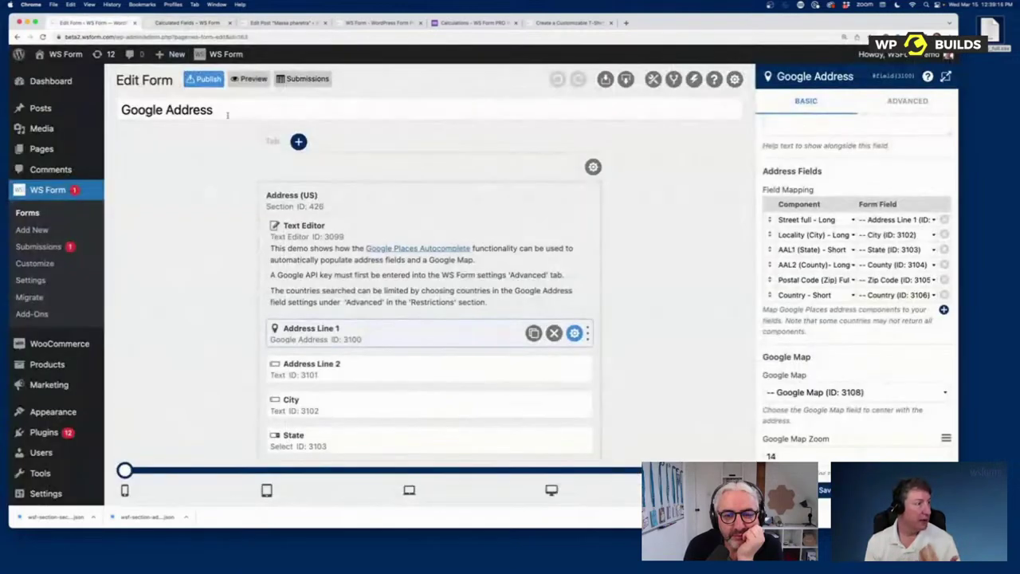
pyautogui.click(56, 229)
pyautogui.click(291, 312)
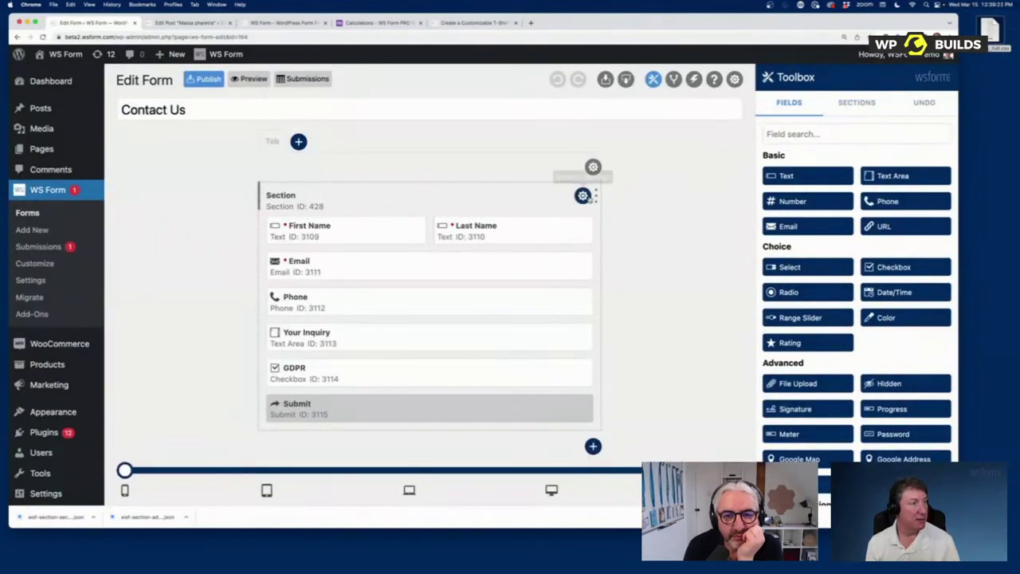
pyautogui.click(583, 196)
pyautogui.click(792, 232)
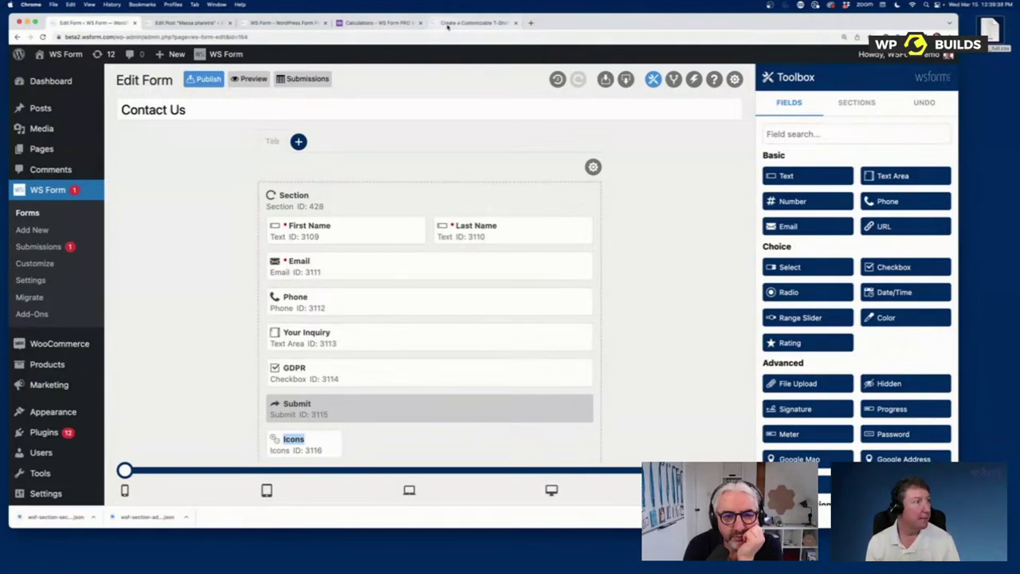
# Step: Load wsform.com in the Massa pharetra post-editor tab and open its Knowledge Base
pyautogui.click(279, 22)
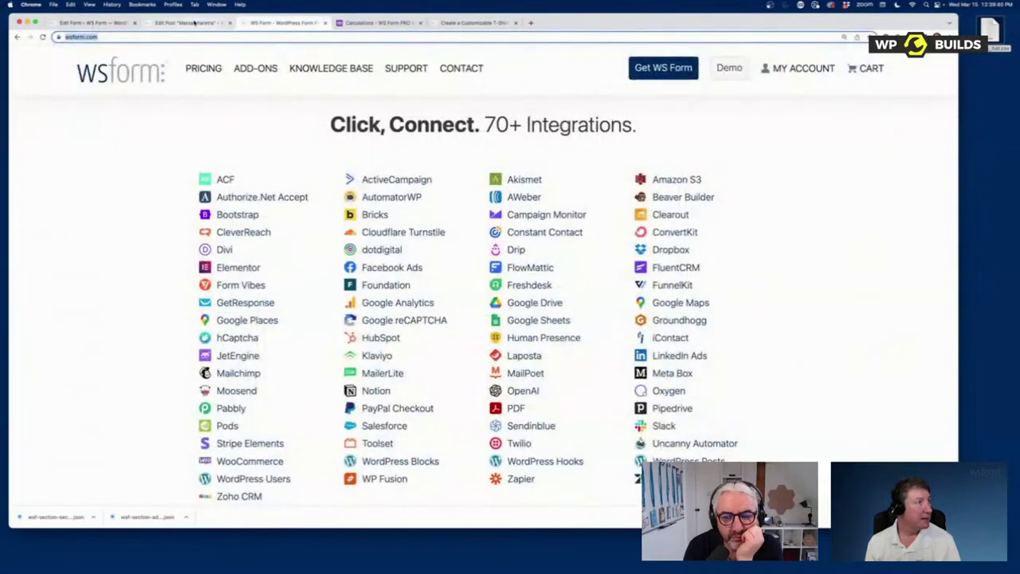
pyautogui.click(188, 23)
pyautogui.click(351, 23)
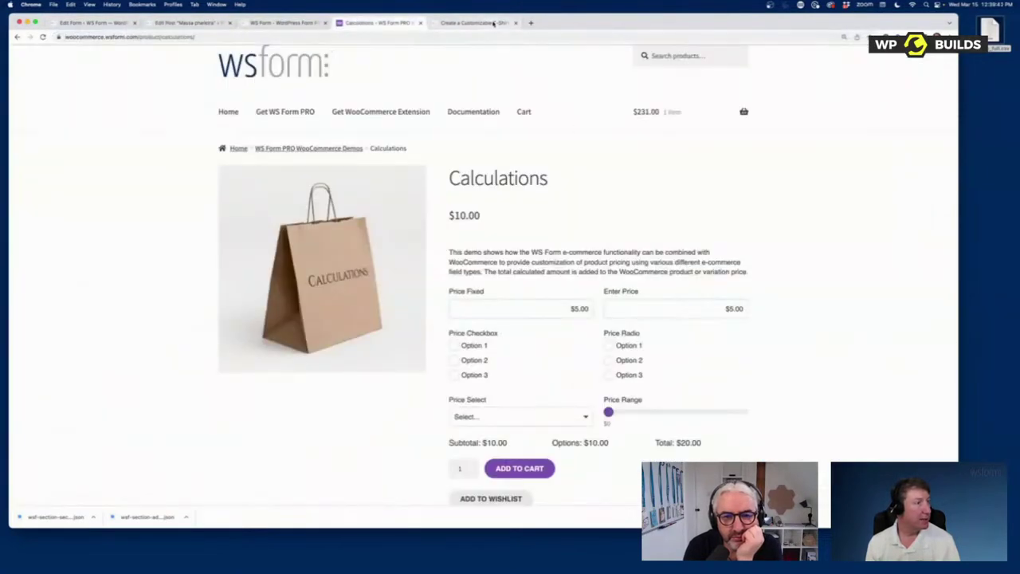
pyautogui.click(474, 23)
pyautogui.click(279, 22)
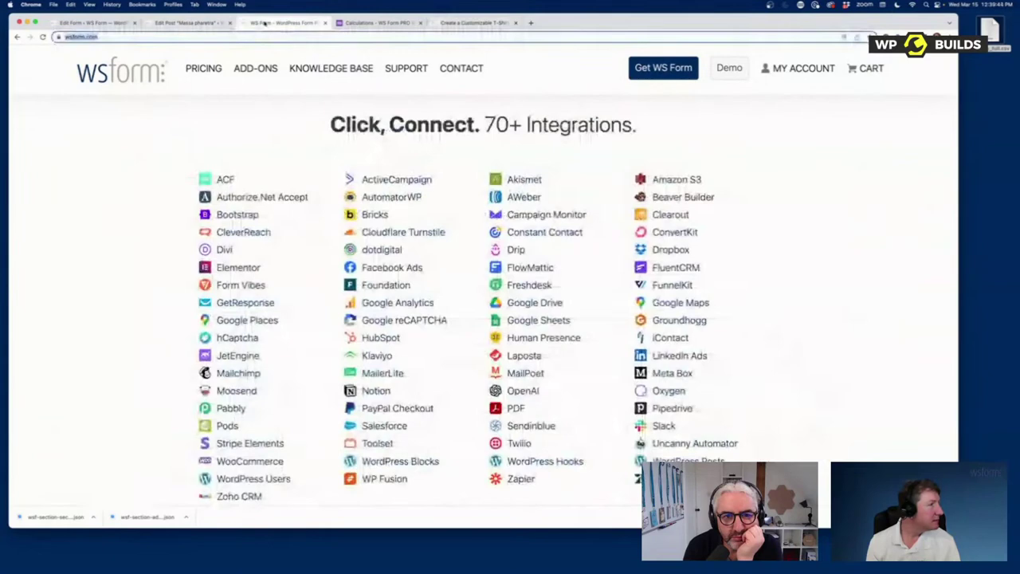
pyautogui.click(349, 23)
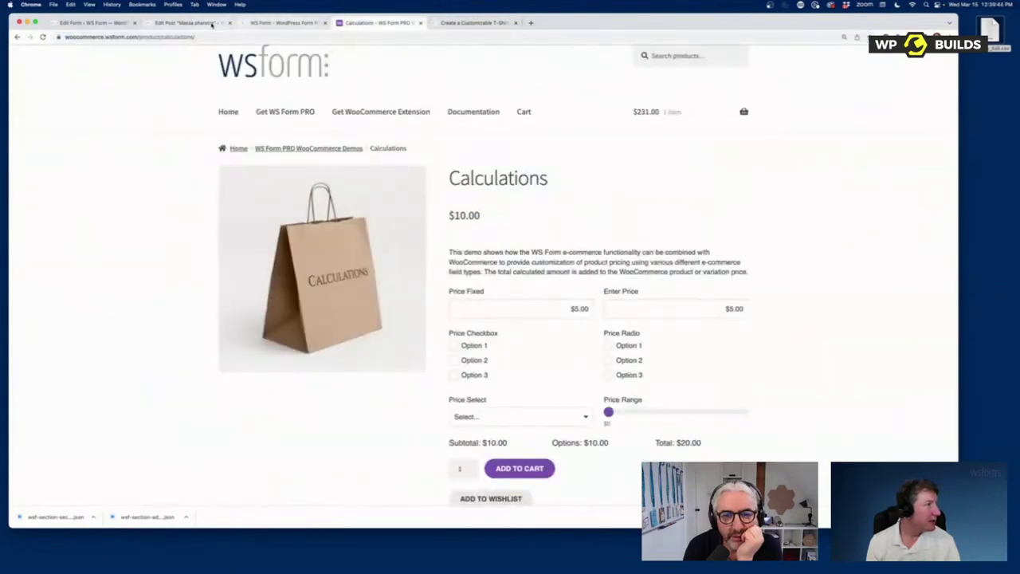
pyautogui.click(188, 23)
pyautogui.click(215, 37)
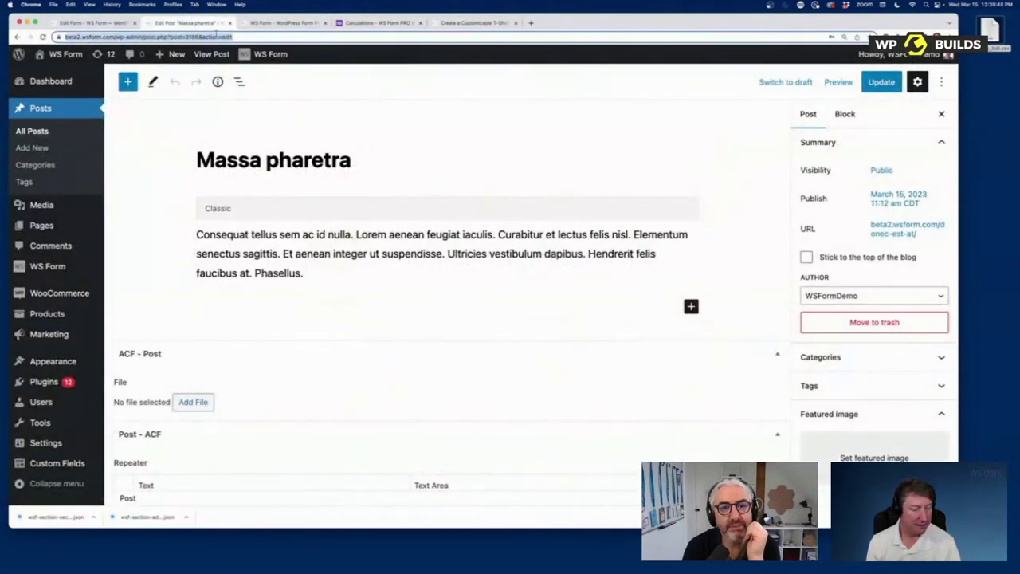
pyautogui.write('ws')
pyautogui.press('Return')
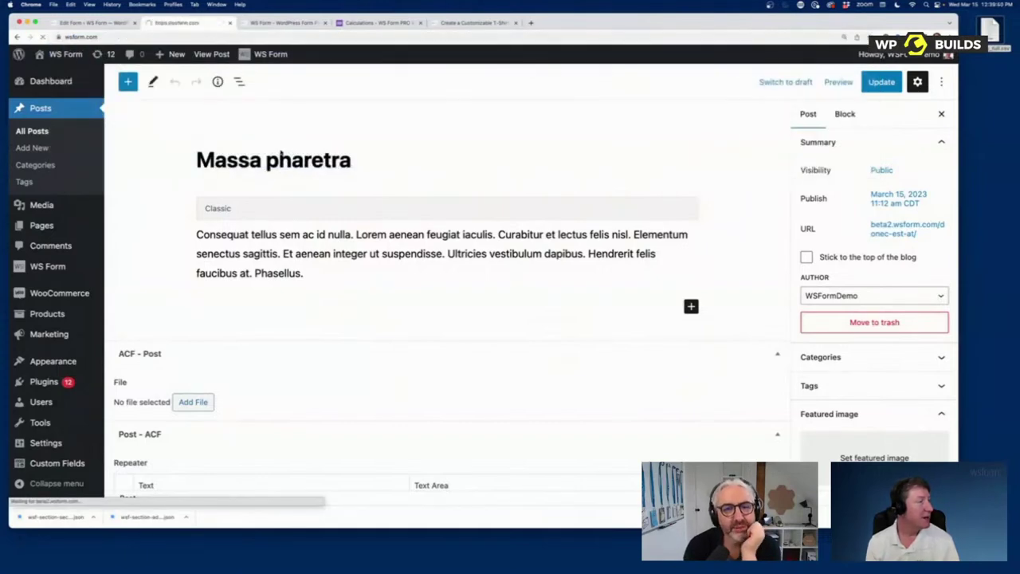
pyautogui.click(317, 75)
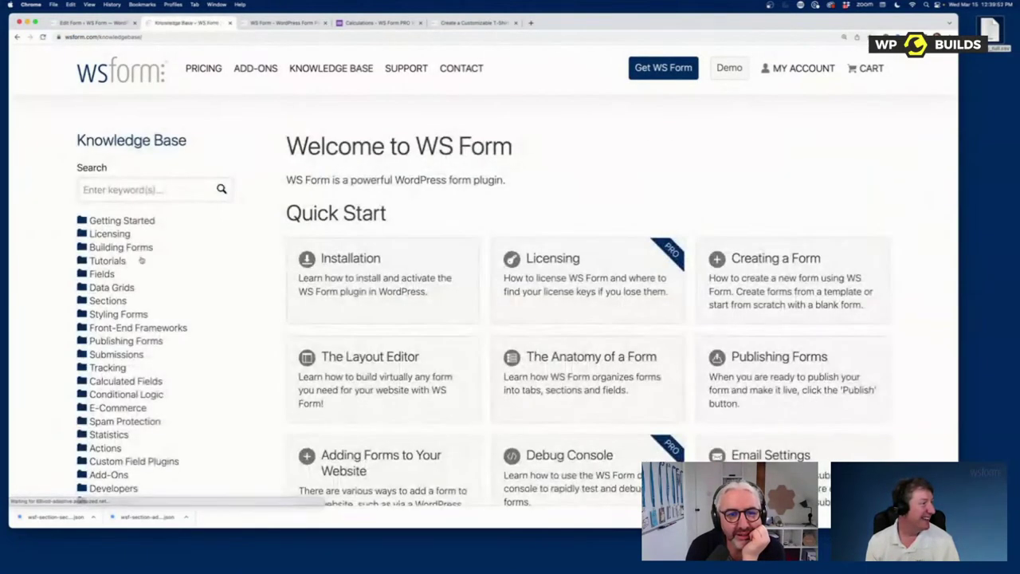
# Step: Open the Calculated Fields Repeatable Sections demo and adjust the first slider and Normal Section value
pyautogui.click(116, 383)
pyautogui.click(417, 282)
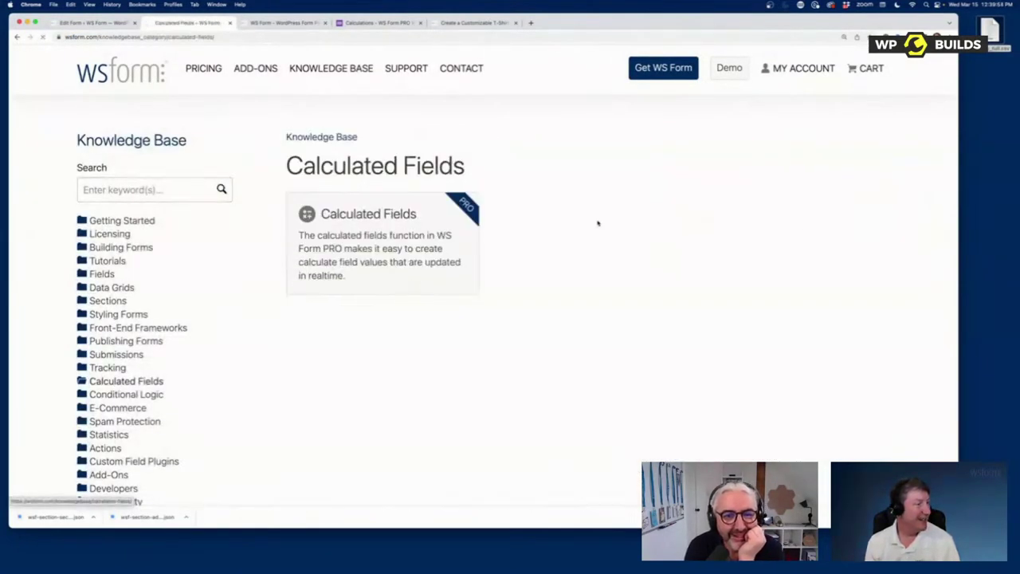
pyautogui.click(557, 308)
pyautogui.scroll(-5, 784, 258)
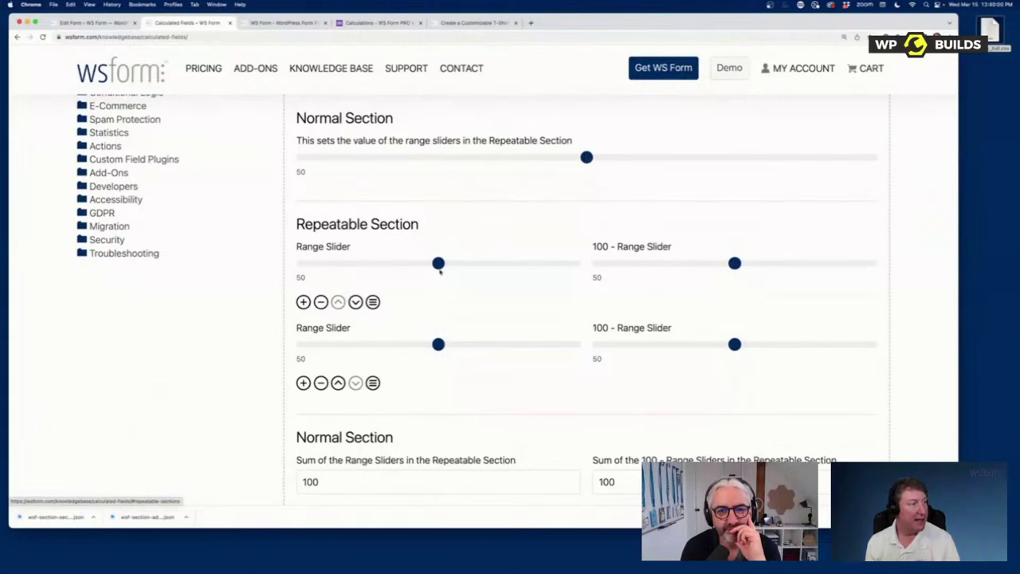
pyautogui.moveTo(439, 266); pyautogui.dragTo(442, 266)
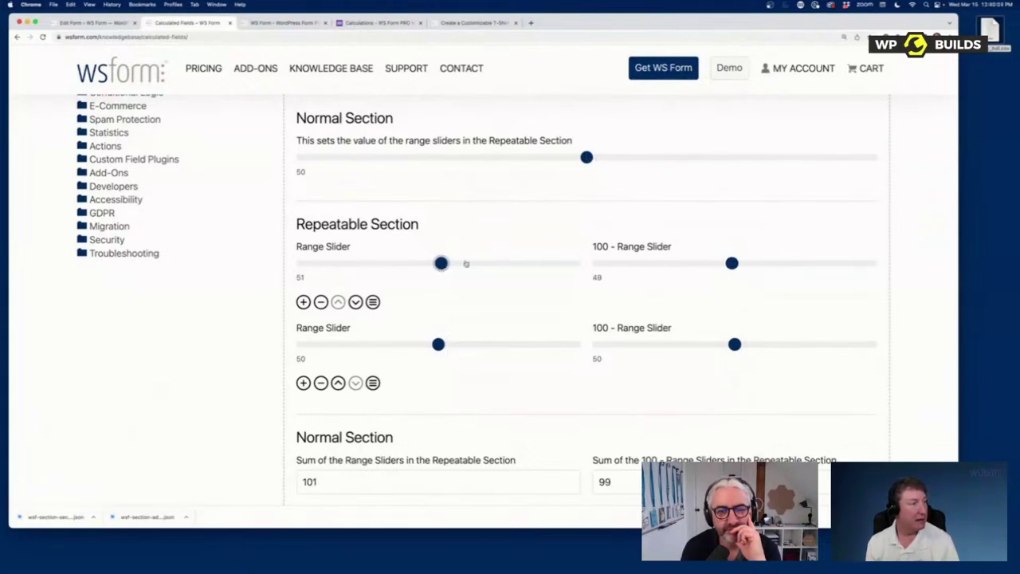
pyautogui.click(586, 158)
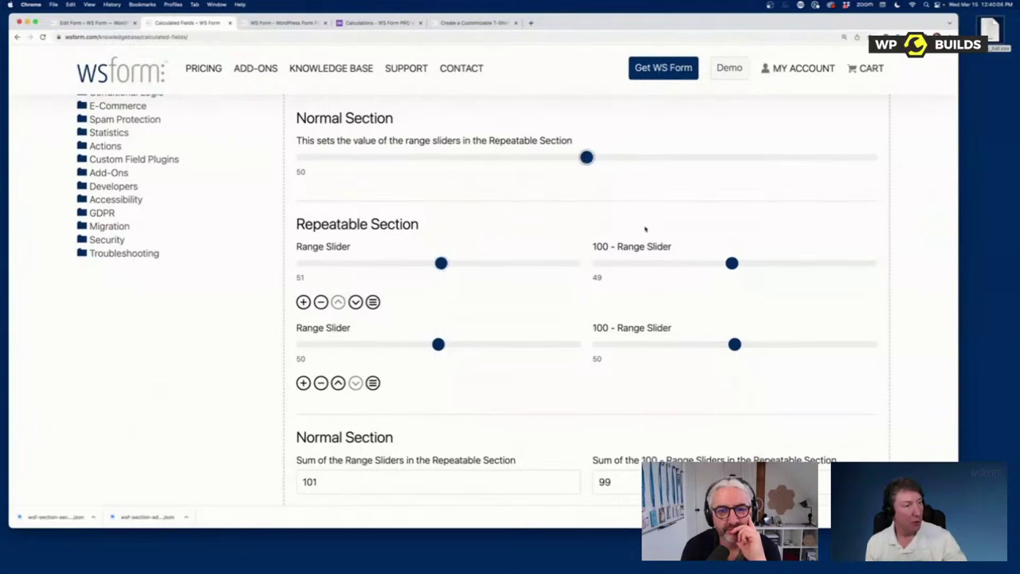
pyautogui.moveTo(587, 158); pyautogui.dragTo(539, 171)
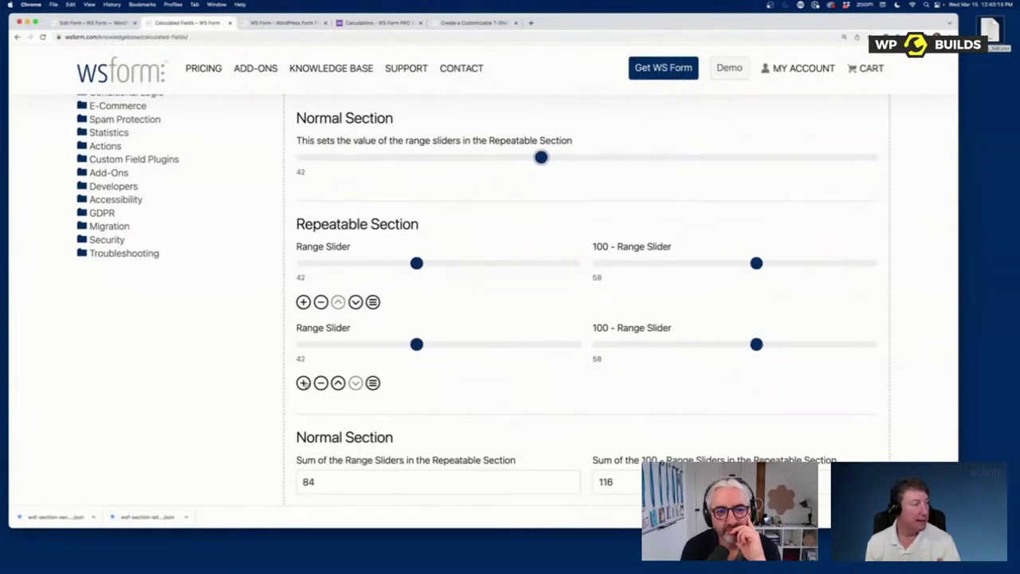
# Step: Add a third repeatable row, change the Normal Section, and set sliders to 67, 58 and 29
pyautogui.click(303, 383)
pyautogui.moveTo(540, 157); pyautogui.dragTo(522, 173)
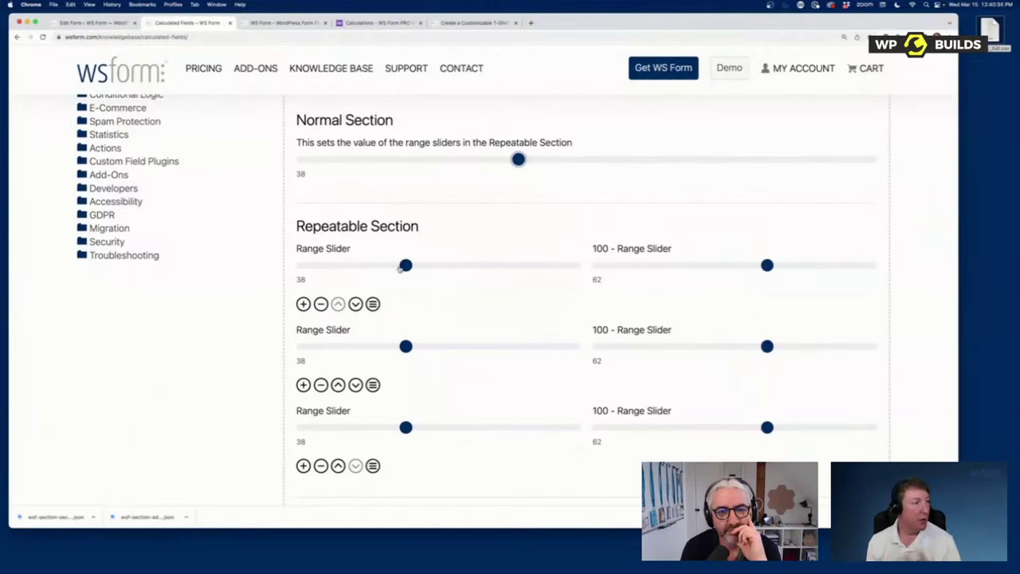
pyautogui.moveTo(405, 266); pyautogui.dragTo(485, 269)
pyautogui.moveTo(406, 346); pyautogui.dragTo(460, 345)
pyautogui.moveTo(414, 427); pyautogui.dragTo(380, 428)
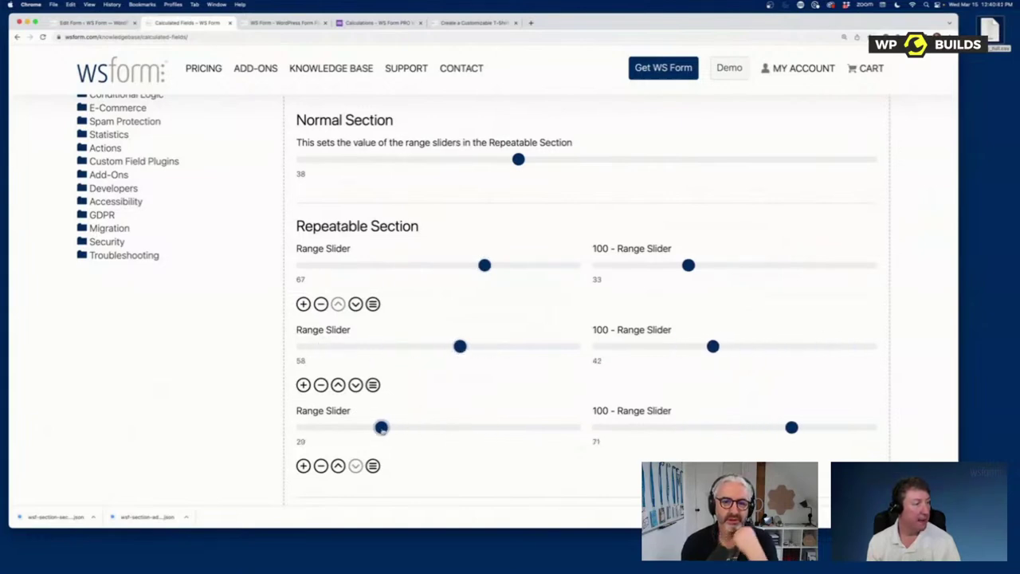
# Step: Move the 67 row to the bottom and readjust the last slider, giving rows 58, 29 and 74
pyautogui.click(356, 304)
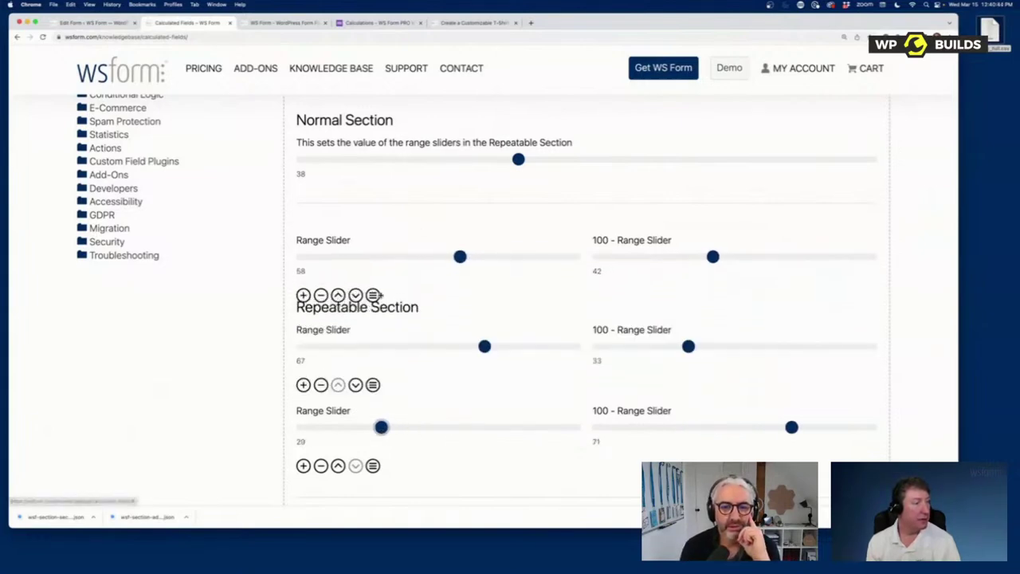
pyautogui.click(338, 385)
pyautogui.click(338, 384)
pyautogui.click(356, 385)
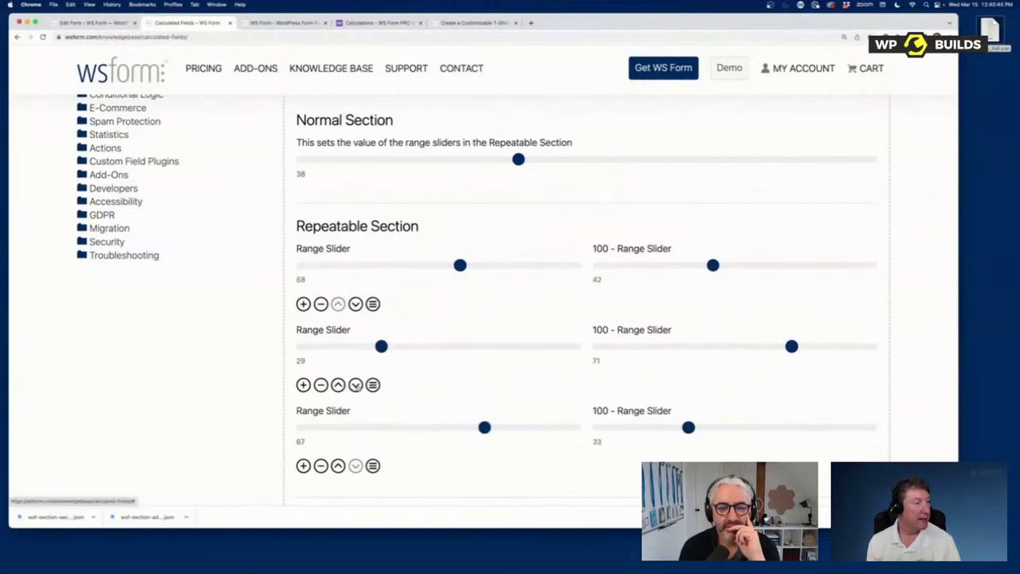
pyautogui.scroll(-6, 468, 344)
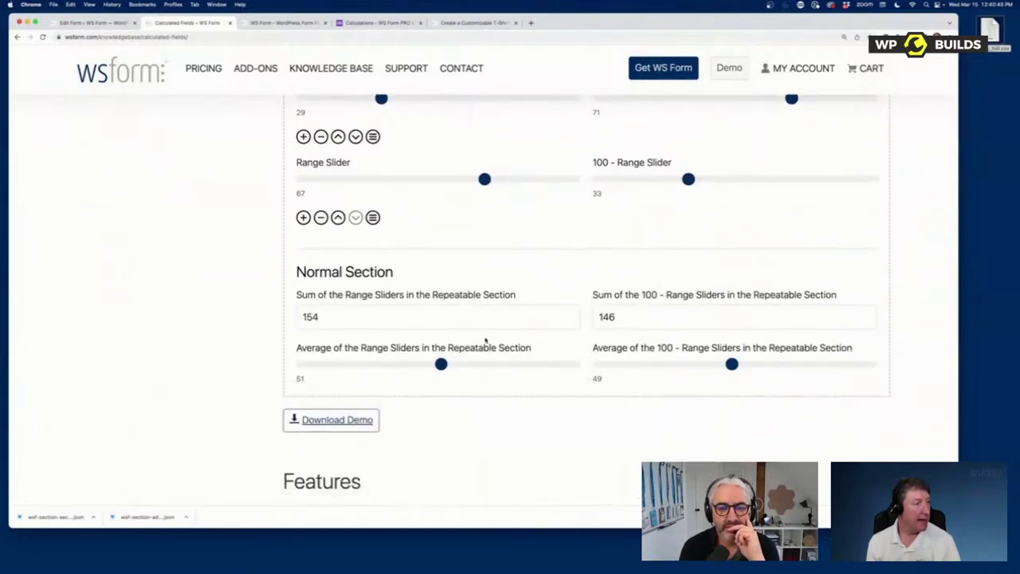
pyautogui.moveTo(483, 180); pyautogui.dragTo(449, 181)
pyautogui.moveTo(358, 181); pyautogui.dragTo(503, 185)
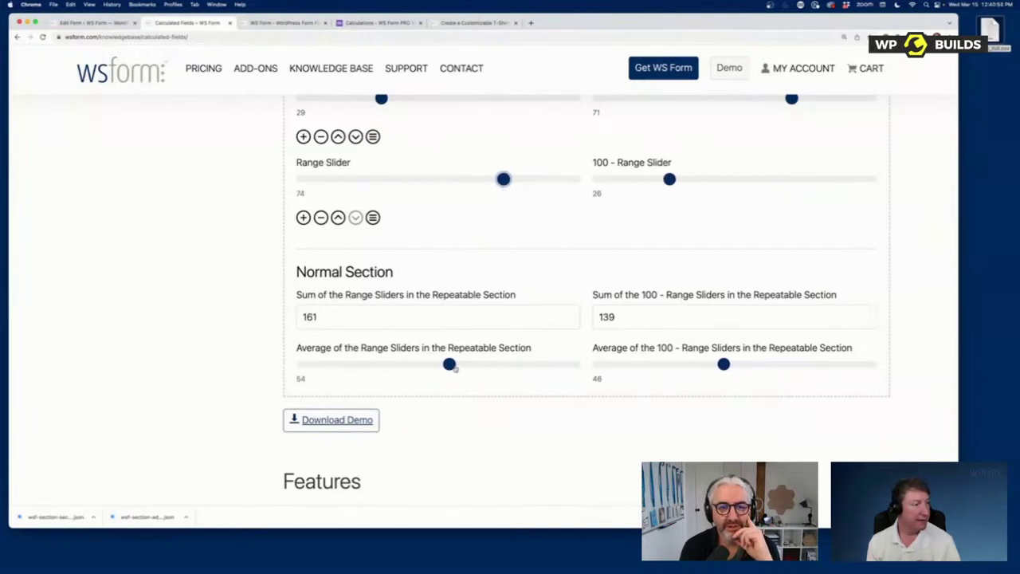
pyautogui.moveTo(450, 364); pyautogui.dragTo(432, 364)
# Step: Set the Average Rating demo's first rating to 10 stars, then return to the Contact Us form editor
pyautogui.scroll(10, 539, 278)
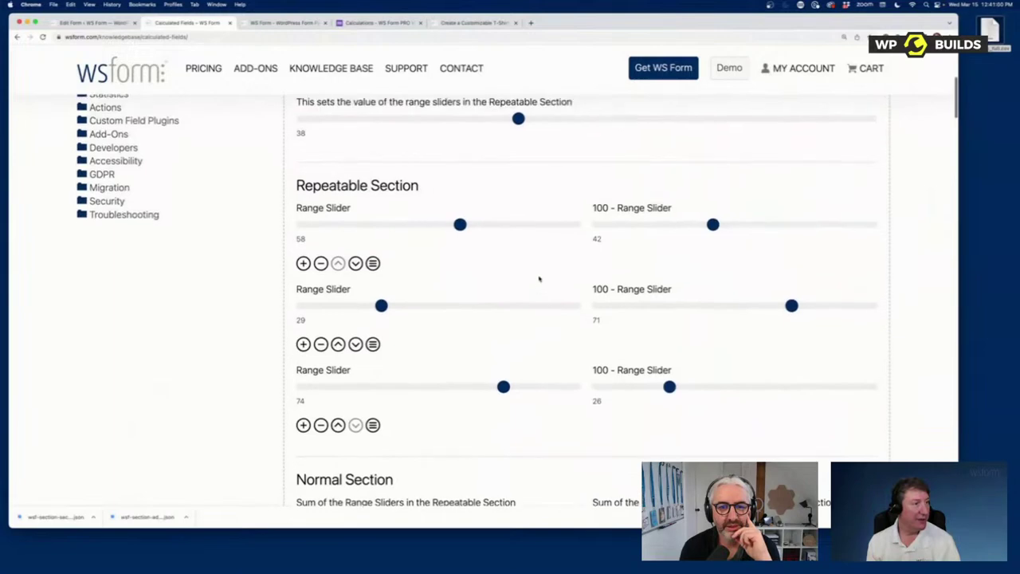
pyautogui.scroll(-3, 591, 284)
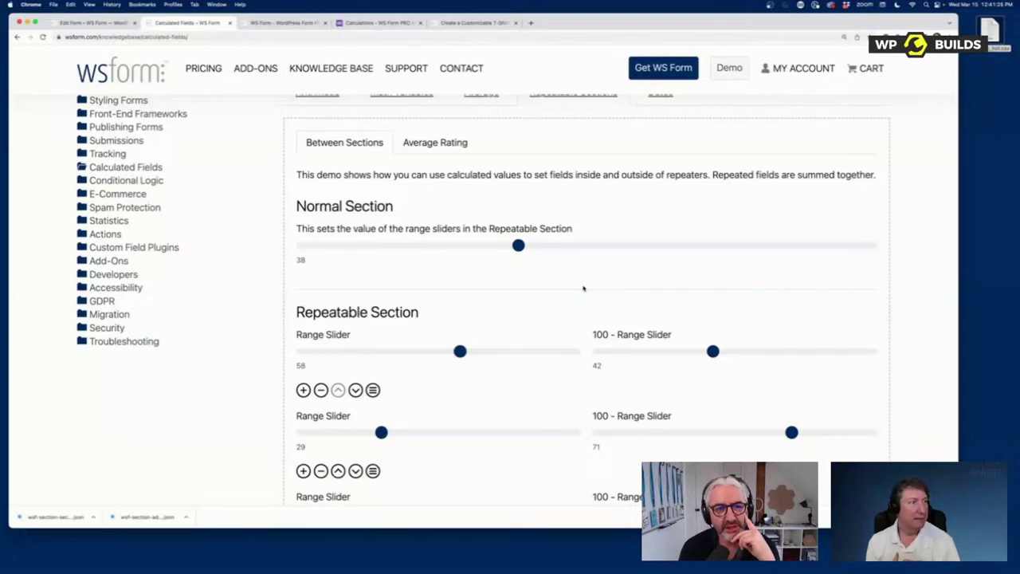
pyautogui.click(428, 147)
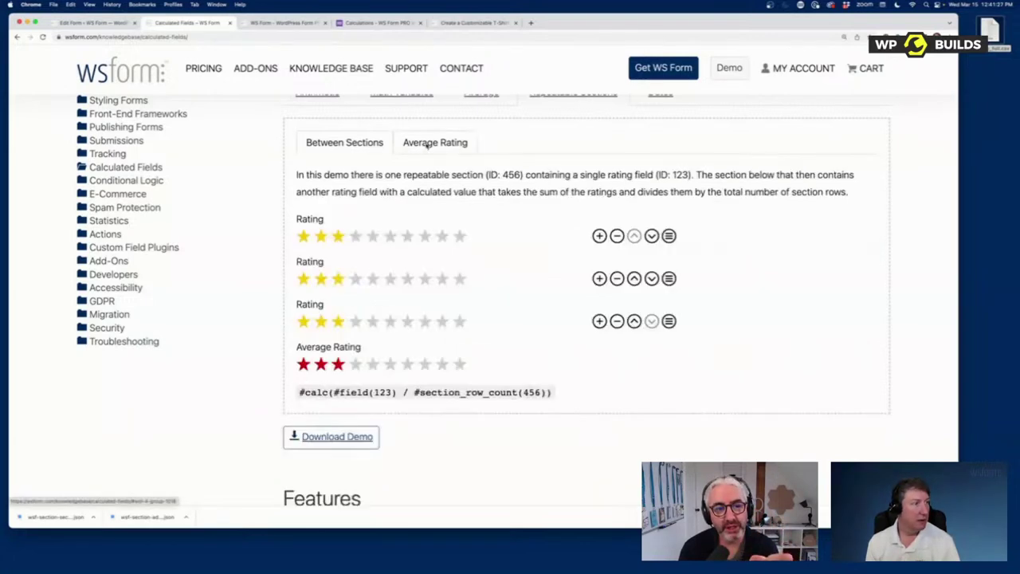
pyautogui.click(439, 239)
pyautogui.click(459, 236)
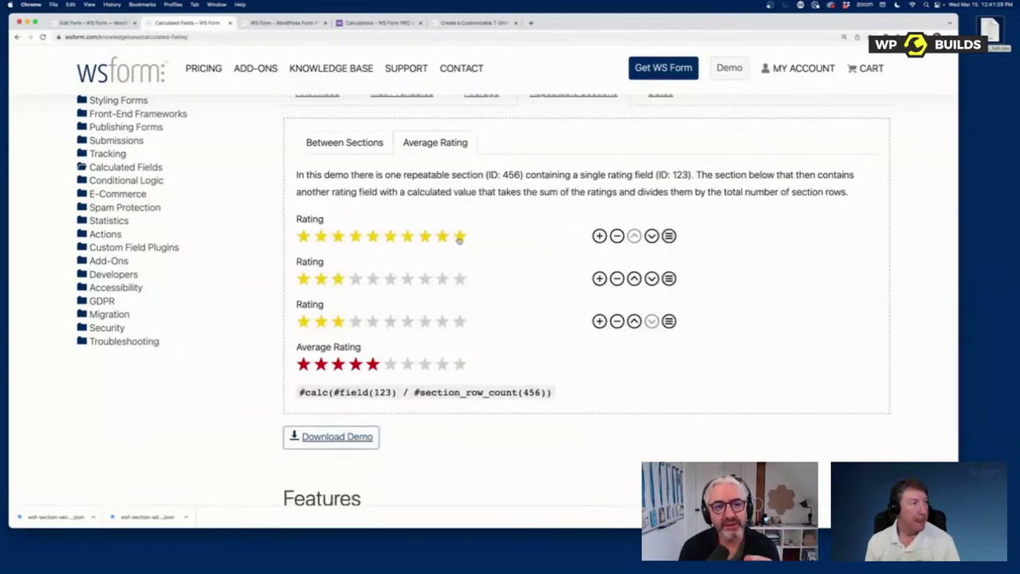
pyautogui.click(72, 24)
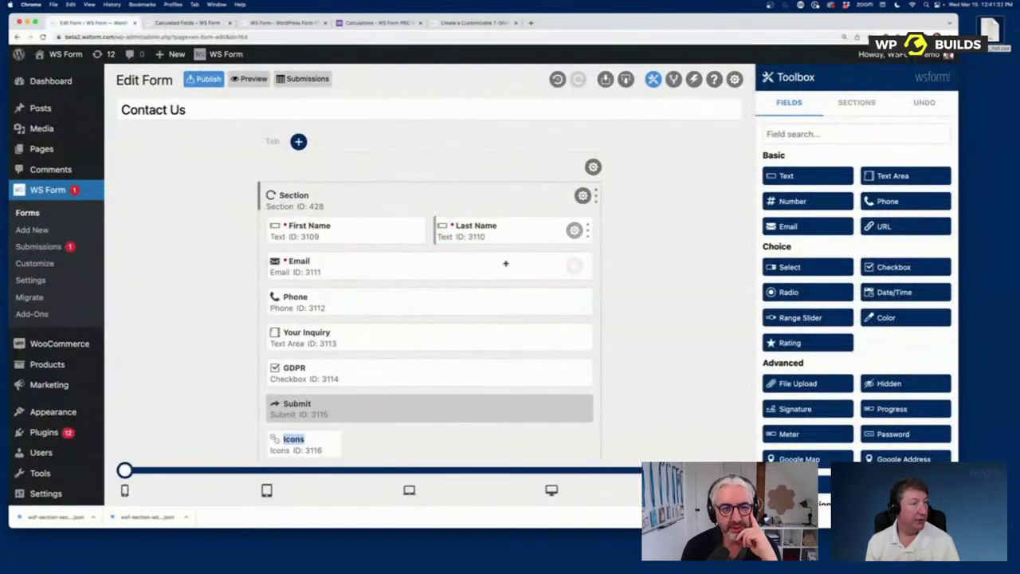
# Step: Start a new form and browse the Demos templates, such as Average Rating and Conditional Logic
pyautogui.click(32, 229)
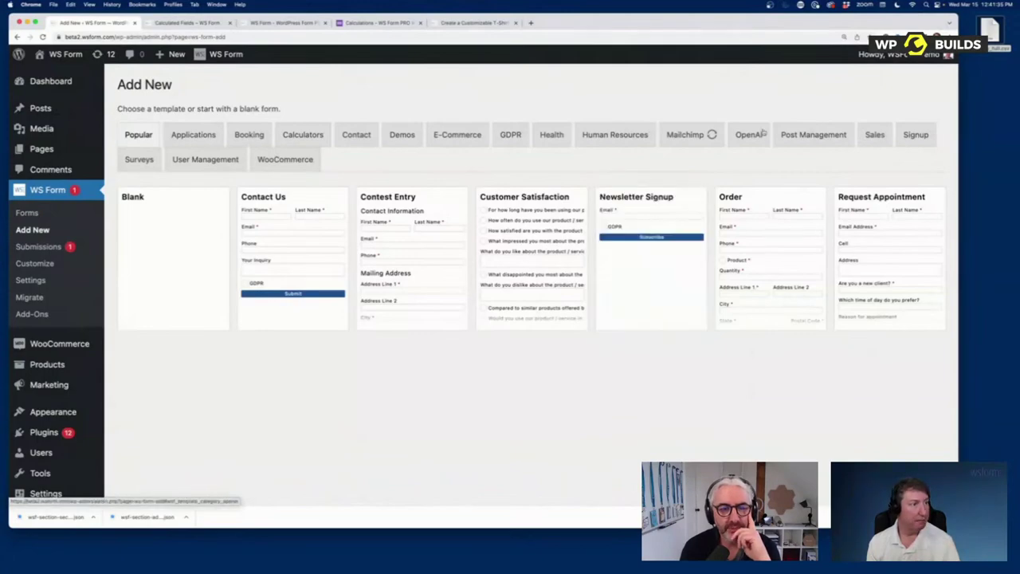
pyautogui.click(402, 135)
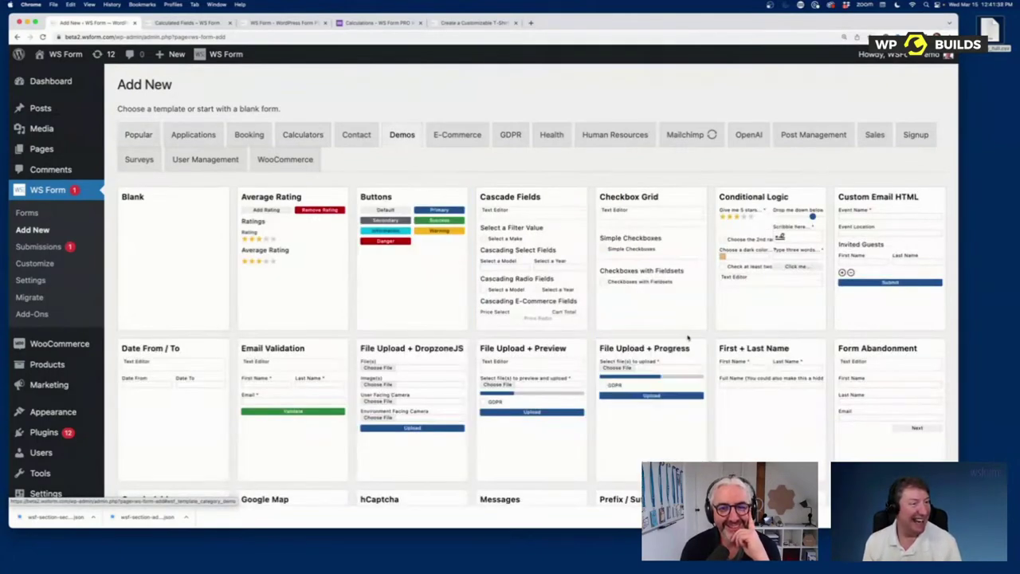
pyautogui.scroll(-3, 681, 339)
pyautogui.scroll(-3, 680, 338)
pyautogui.moveTo(888, 288)
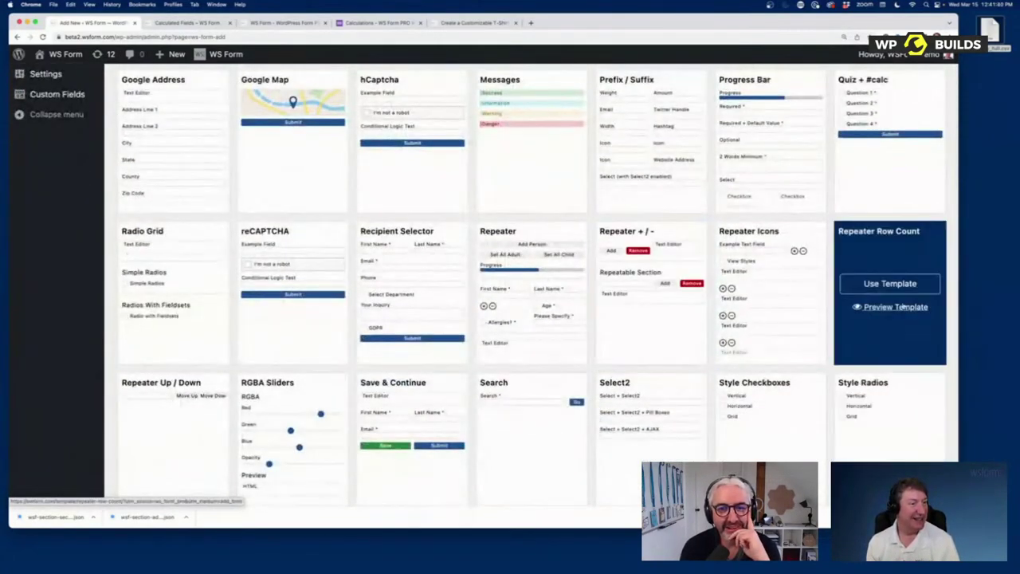
pyautogui.scroll(6, 519, 324)
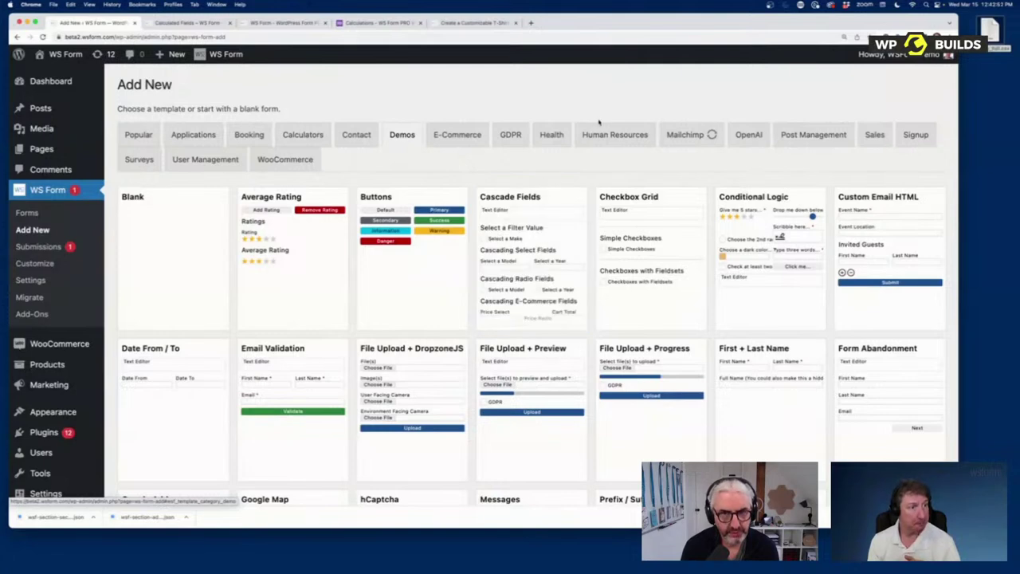
# Step: Create a form from the User Management Register template and review its account, billing and shipping sections
pyautogui.click(196, 160)
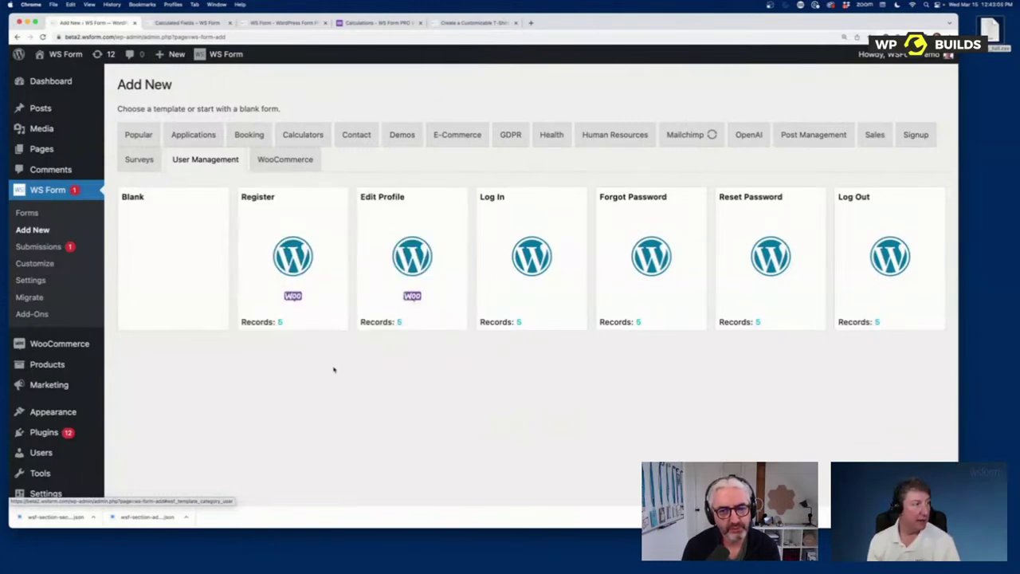
pyautogui.click(292, 253)
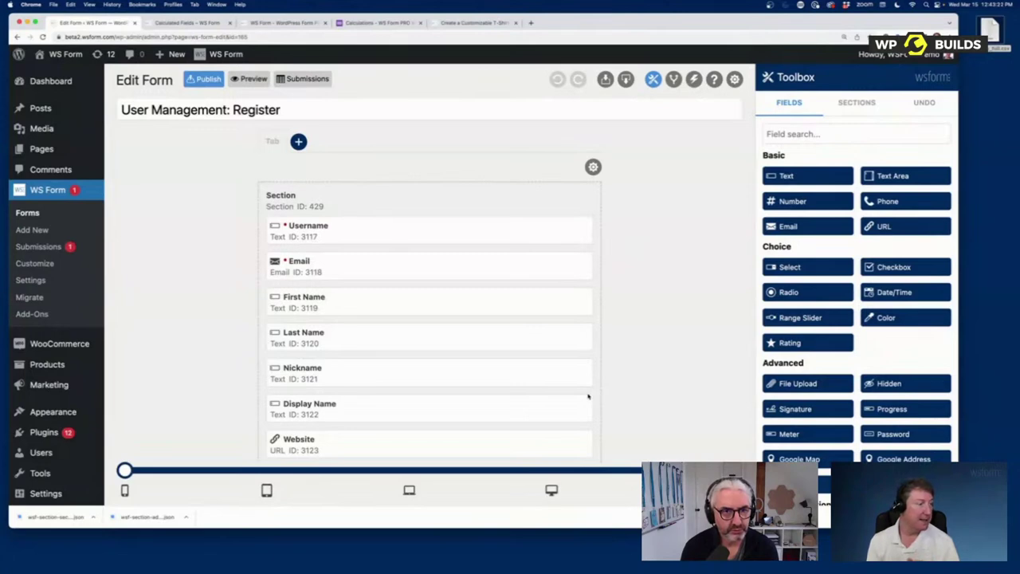
pyautogui.scroll(-8, 569, 378)
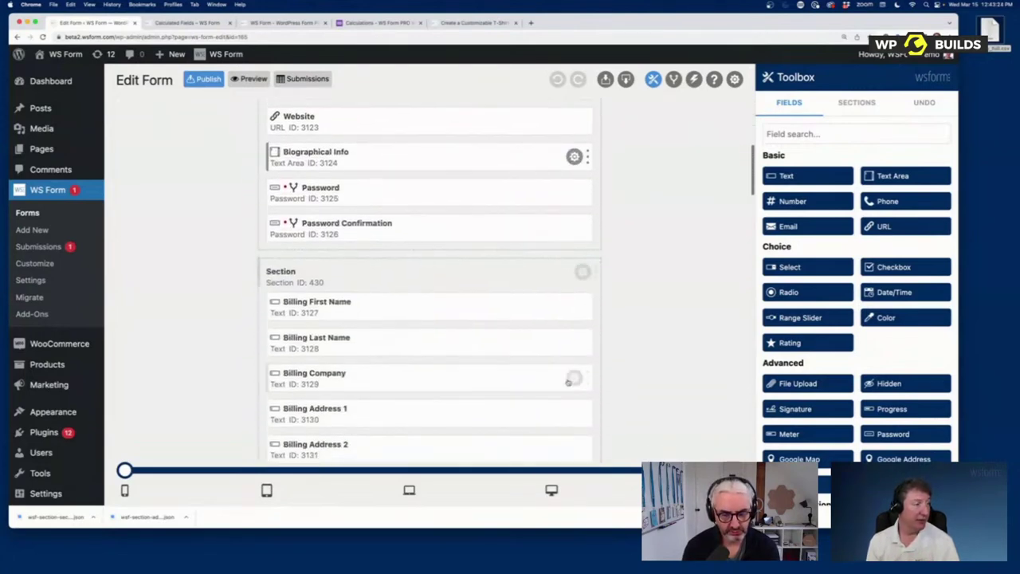
pyautogui.scroll(-4, 568, 382)
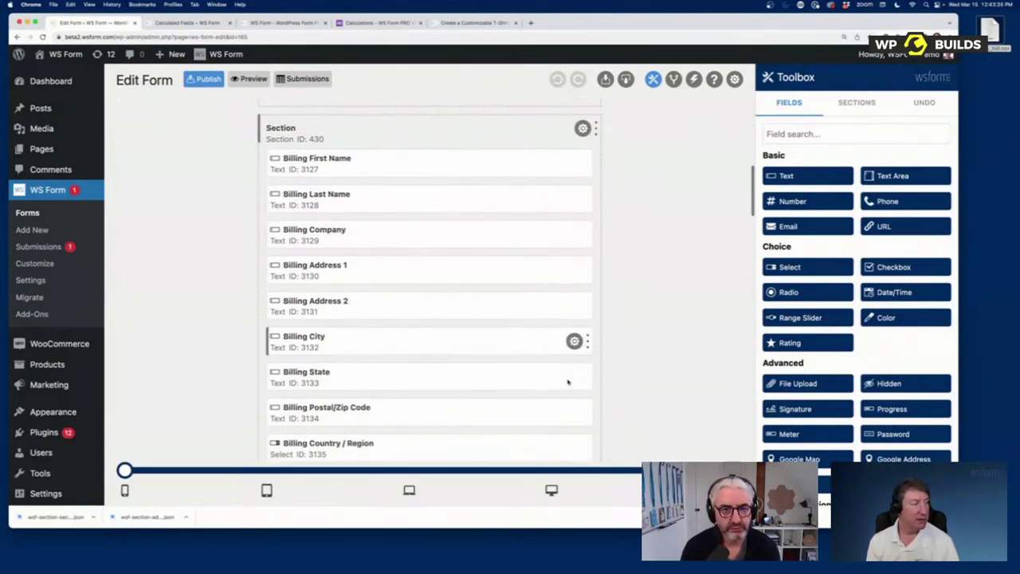
pyautogui.scroll(-15, 568, 382)
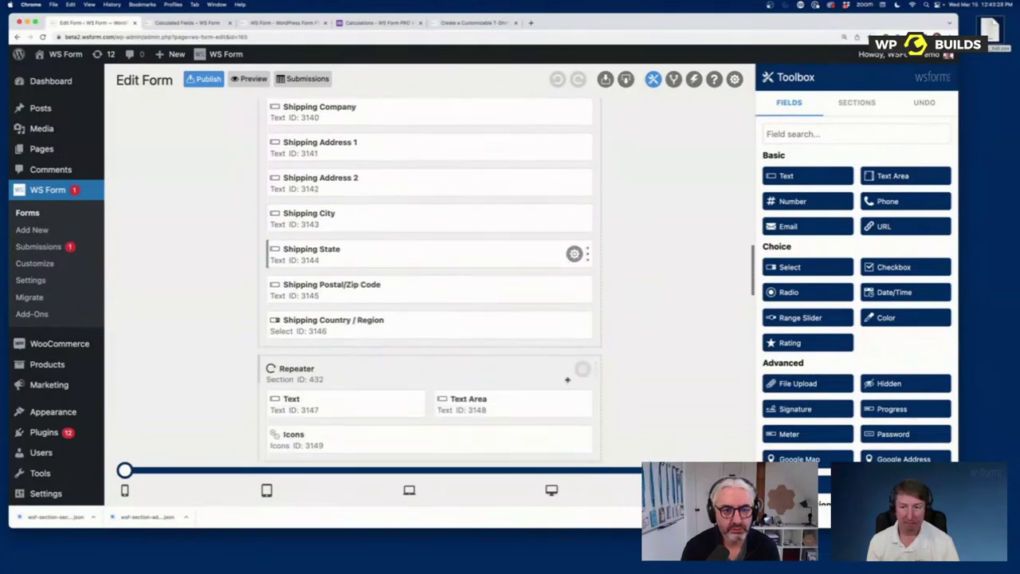
pyautogui.scroll(20, 567, 380)
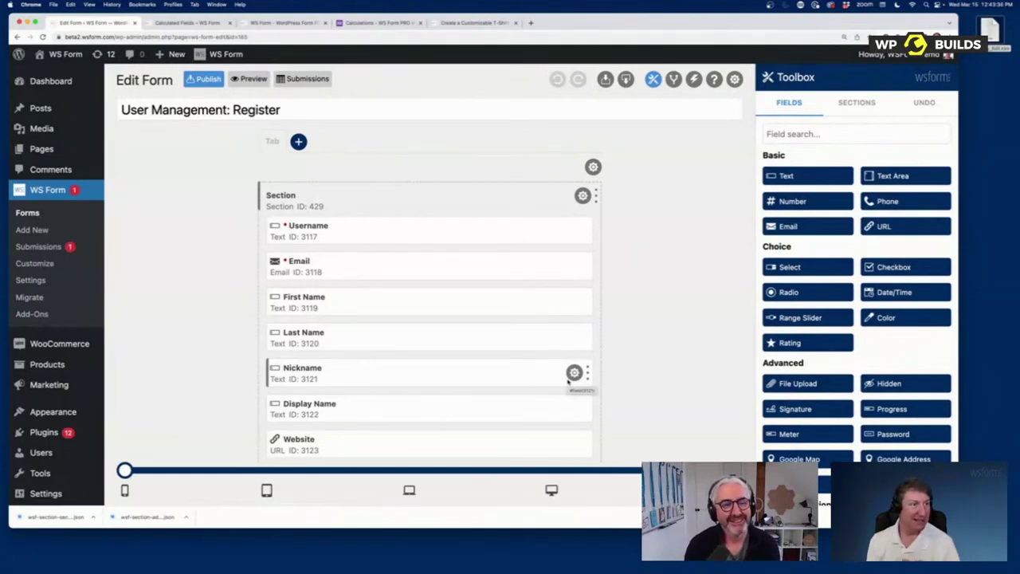
# Step: Place Username and Email side by side, then undo every edit back to the initial form
pyautogui.moveTo(590, 231); pyautogui.dragTo(423, 234)
pyautogui.moveTo(584, 266); pyautogui.dragTo(603, 196)
pyautogui.click(924, 102)
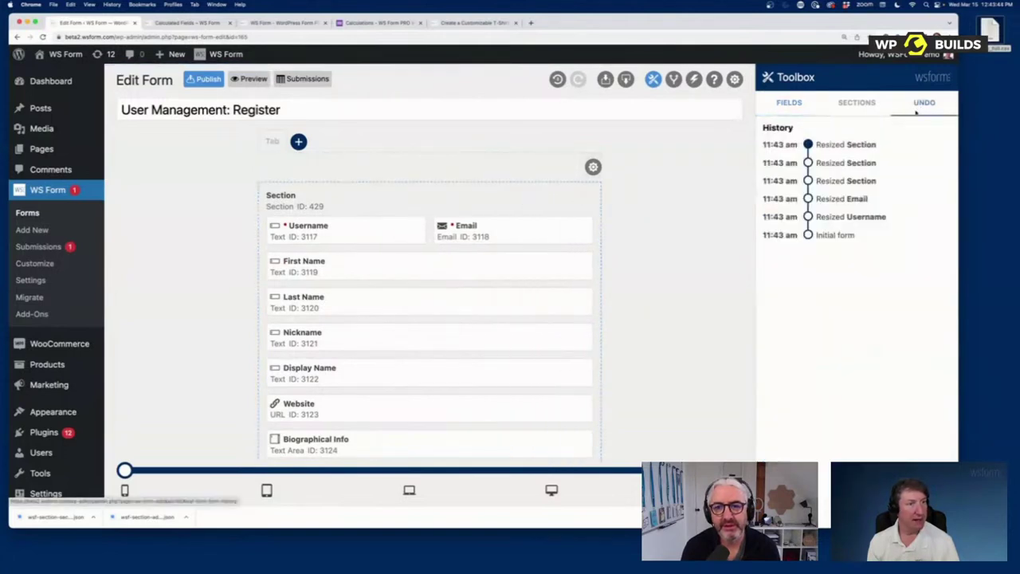
pyautogui.click(831, 162)
pyautogui.click(832, 180)
pyautogui.click(833, 199)
pyautogui.click(833, 218)
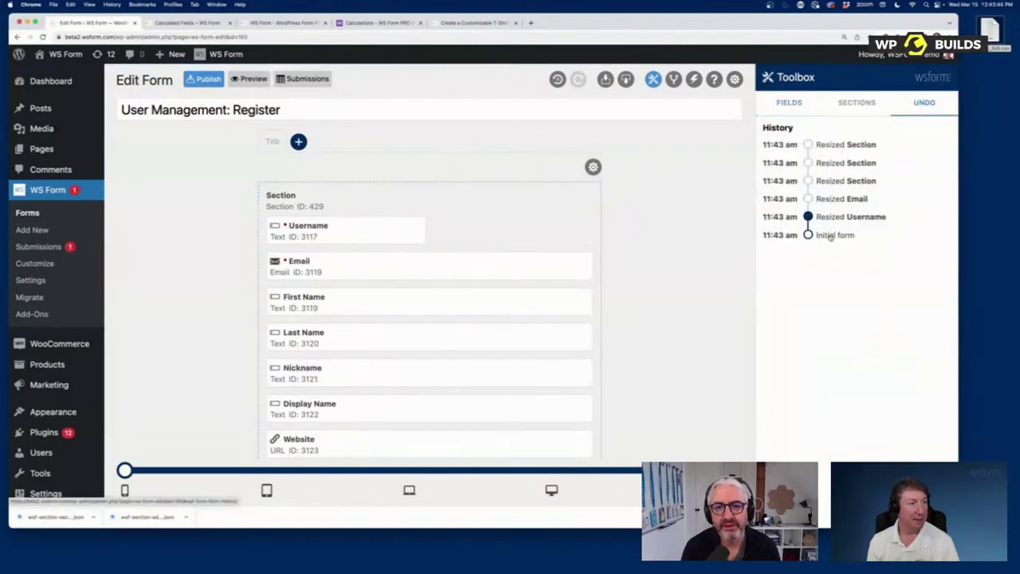
pyautogui.click(830, 236)
# Step: Redo the history edits, ending on the latest full-width section resize
pyautogui.click(830, 218)
pyautogui.click(831, 199)
pyautogui.click(830, 181)
pyautogui.click(831, 162)
pyautogui.click(829, 145)
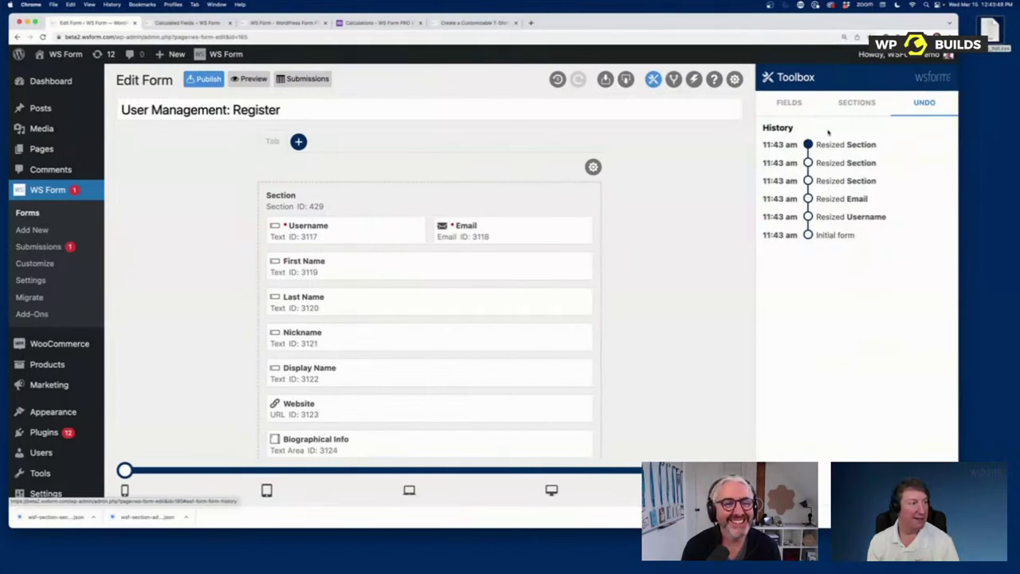
pyautogui.click(829, 181)
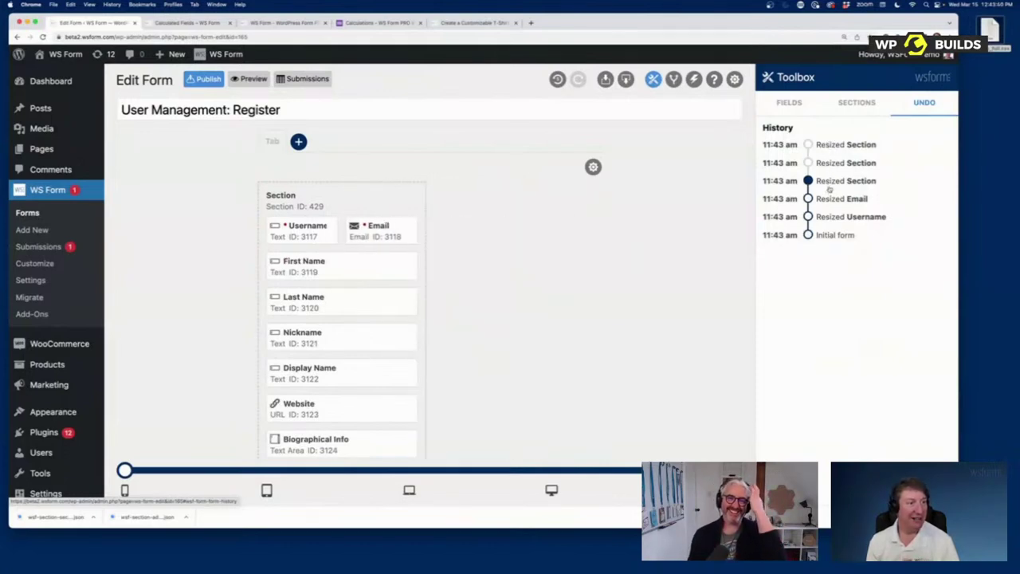
pyautogui.click(844, 147)
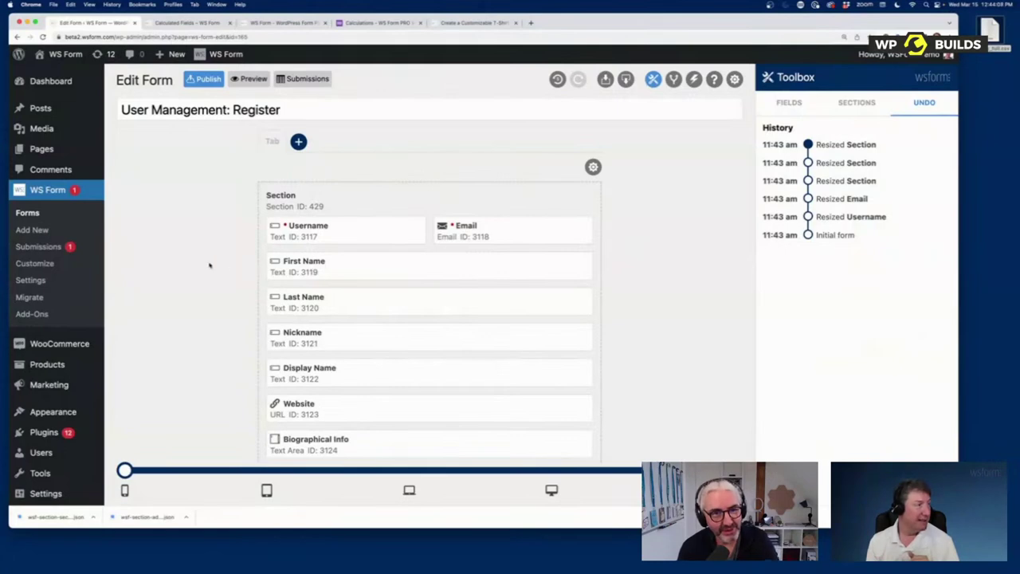
# Step: Open the form style customizer and view its Colors settings
pyautogui.click(27, 264)
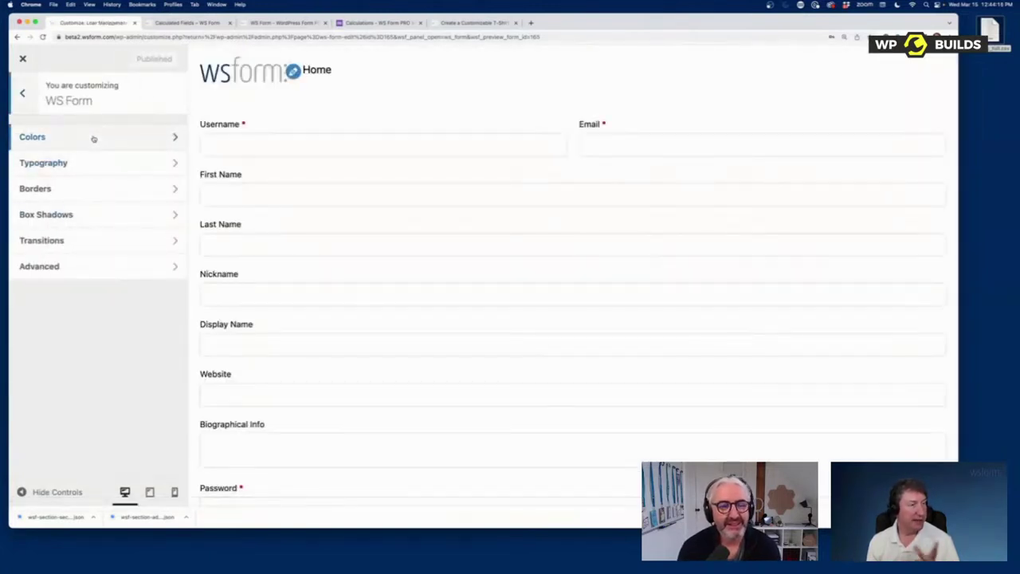
pyautogui.click(93, 138)
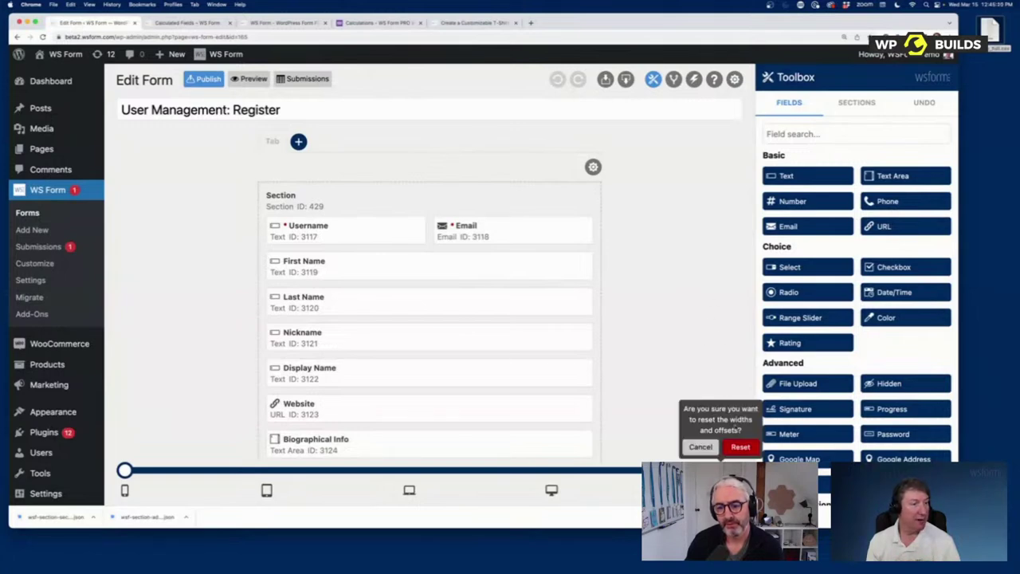
# Step: Confirm the widths and offsets reset so Username and Email return to full-width rows
pyautogui.click(740, 447)
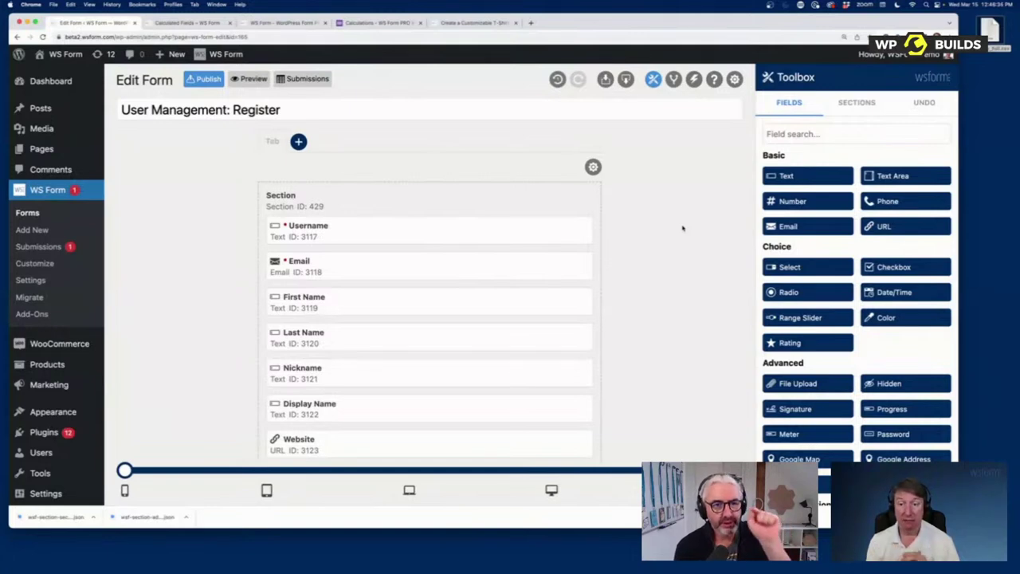
# Step: Open the Support panel's Contact form, tick Attach form (Recommended), and focus the Inquiry box
pyautogui.click(734, 79)
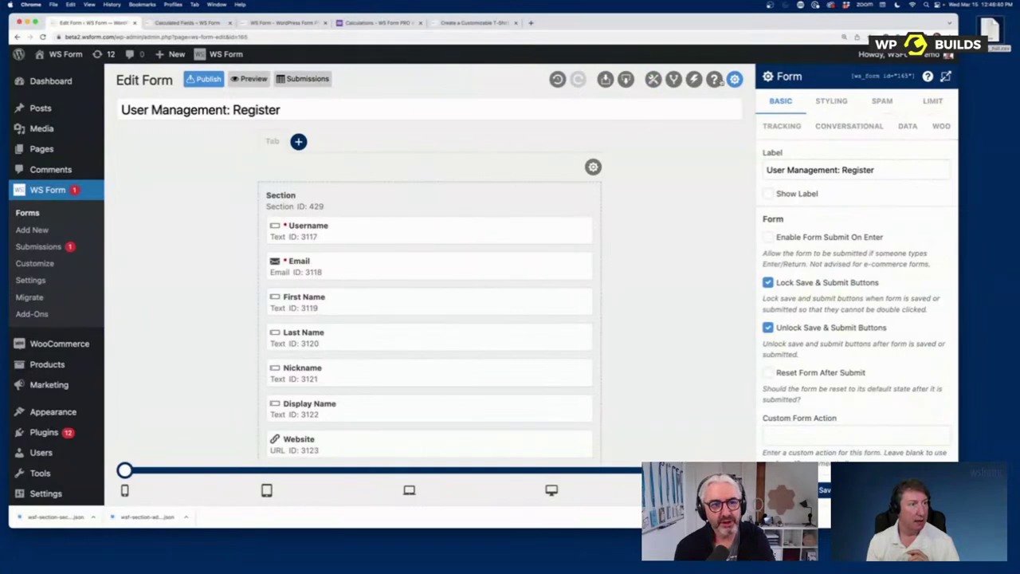
pyautogui.click(714, 78)
pyautogui.click(906, 100)
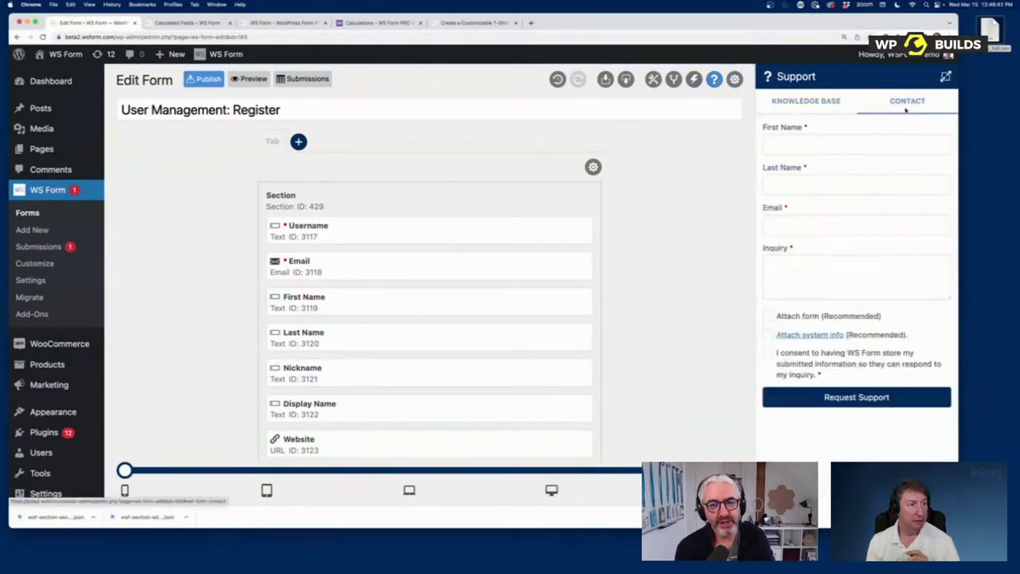
pyautogui.click(805, 317)
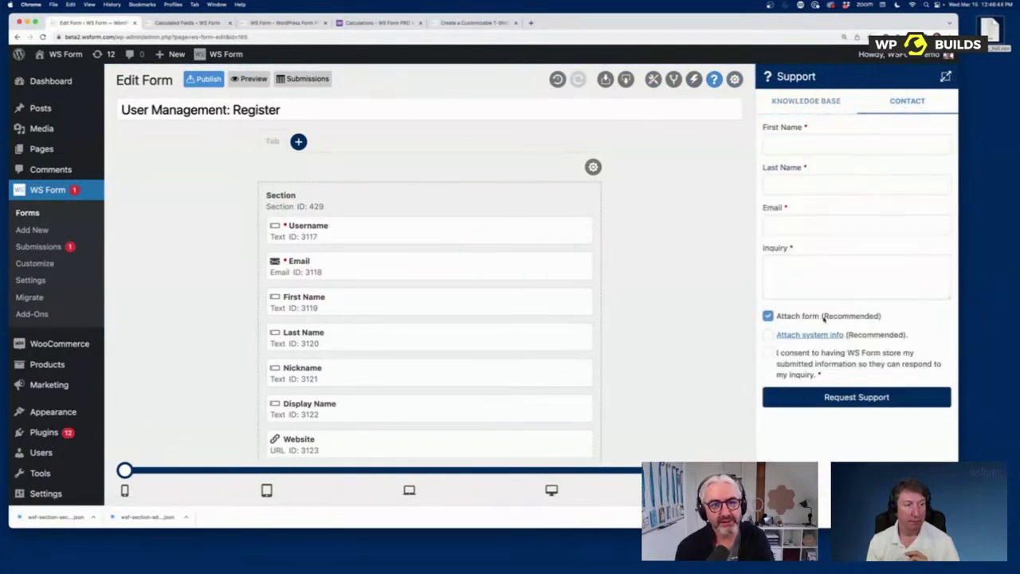
pyautogui.click(808, 273)
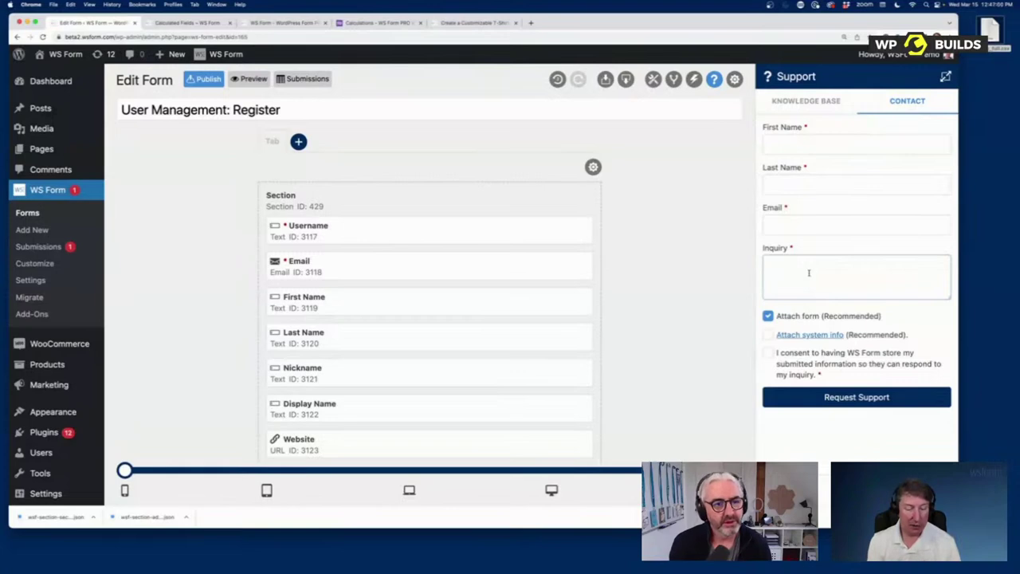
# Step: Enter '403 error' as the support inquiry, view the conditional logic, then return to Calculated Fields
pyautogui.write('403 error')
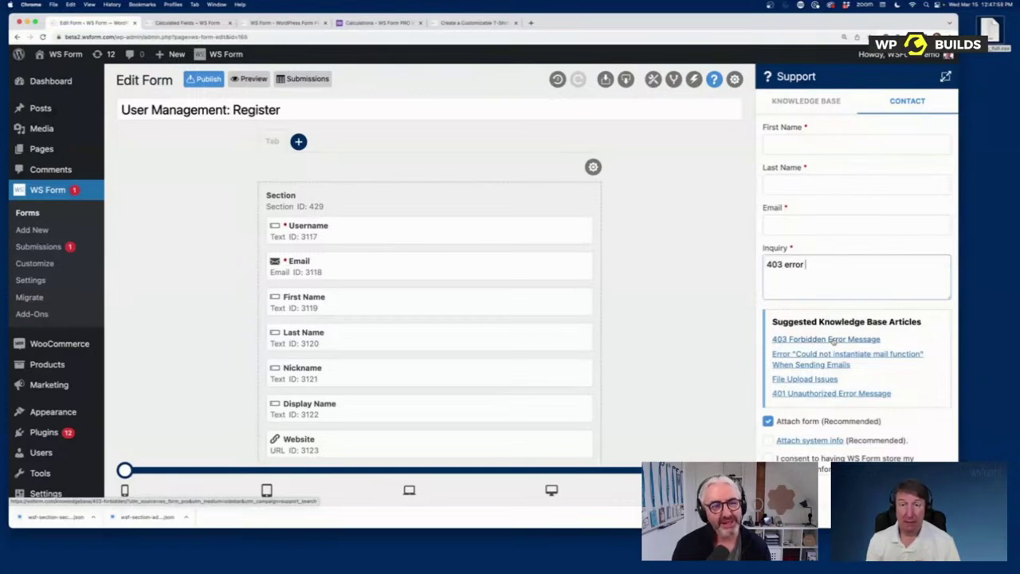
pyautogui.click(734, 80)
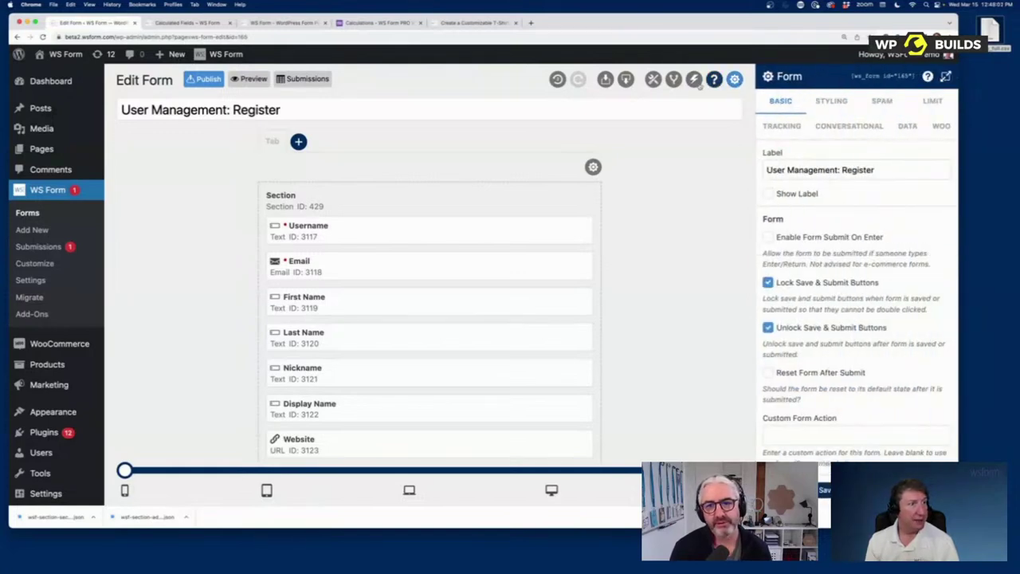
pyautogui.click(673, 79)
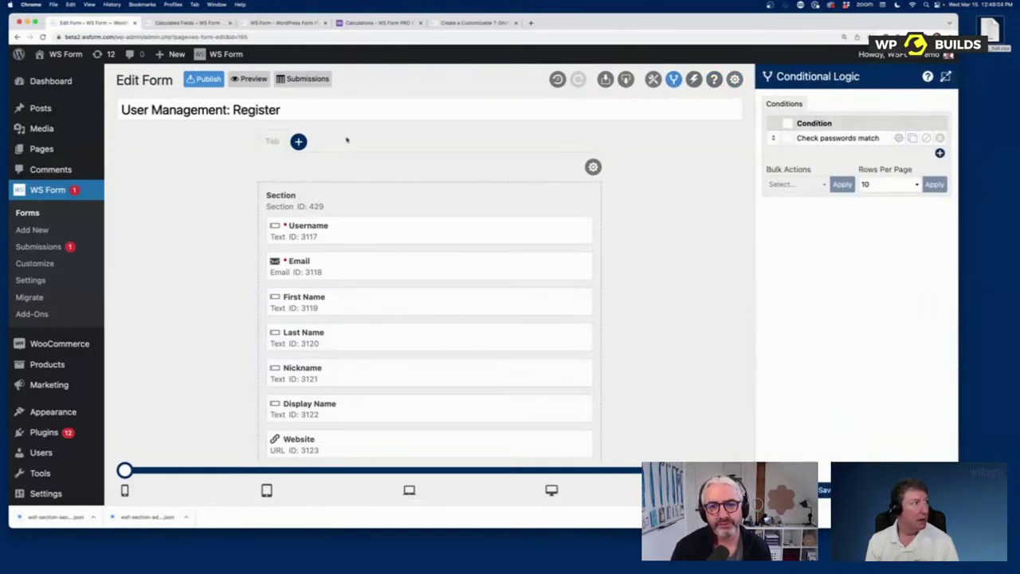
pyautogui.click(195, 25)
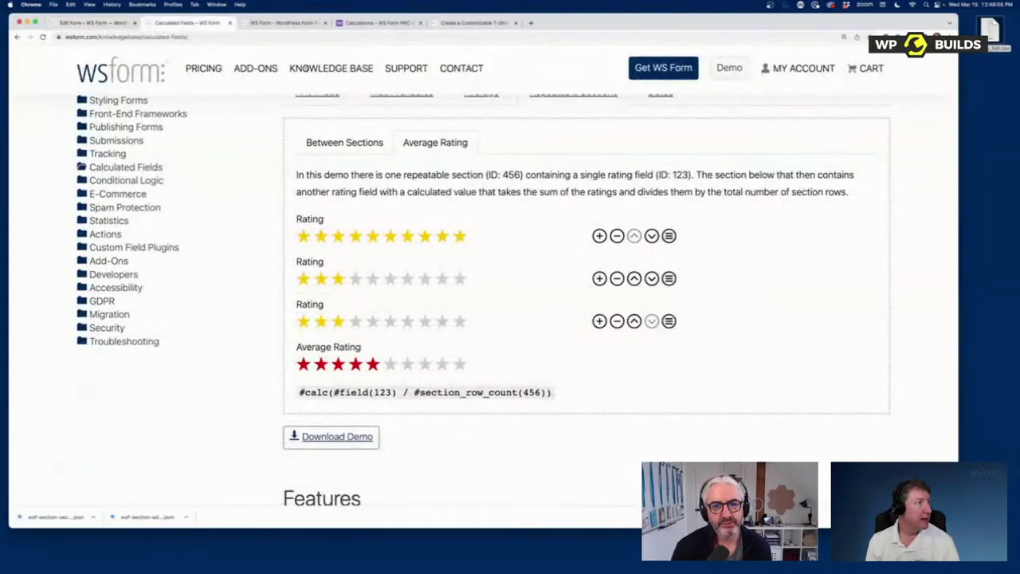
# Step: Search the knowledge base for 'webhook' and open the Webhook article
pyautogui.click(160, 129)
pyautogui.click(132, 189)
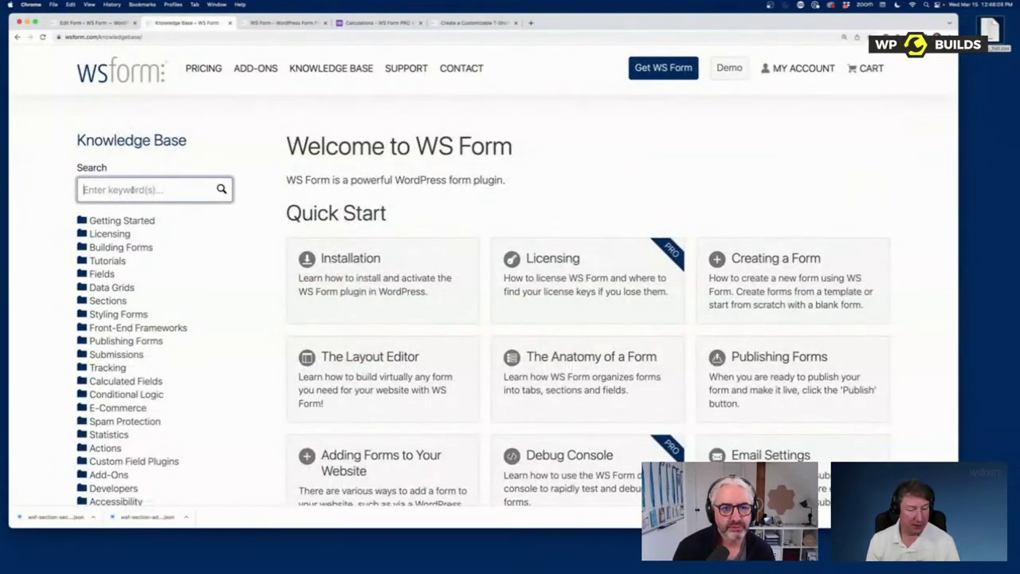
pyautogui.write('webhook')
pyautogui.press('Return')
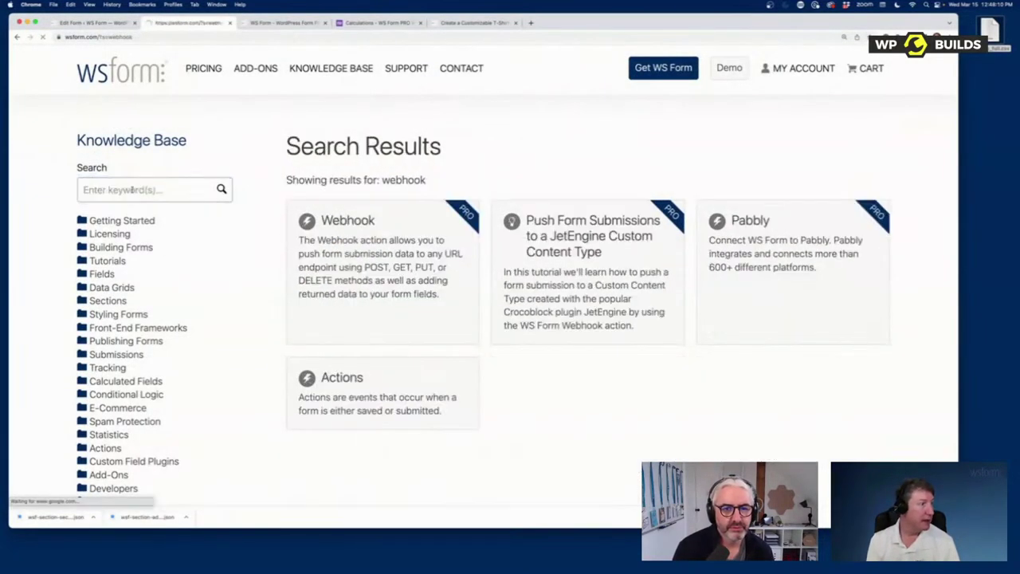
pyautogui.click(348, 261)
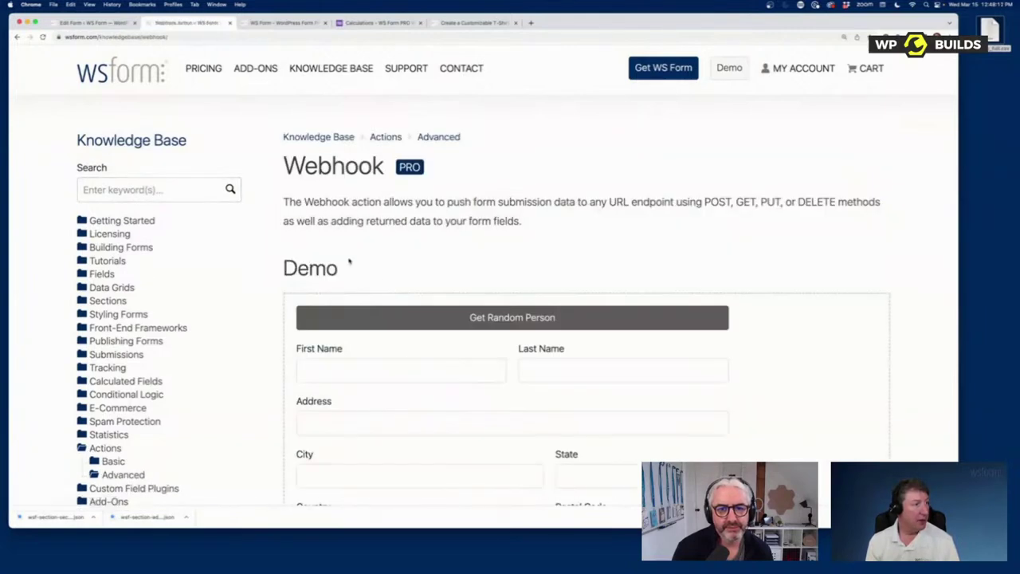
# Step: Fill the Webhook demo form with a random person's details and photo
pyautogui.scroll(-4, 399, 280)
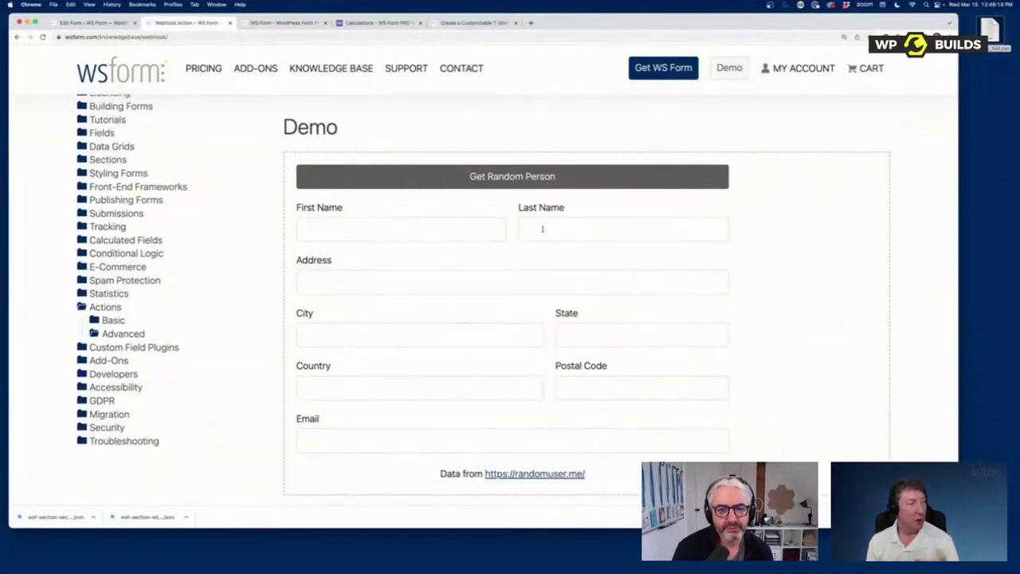
pyautogui.click(513, 177)
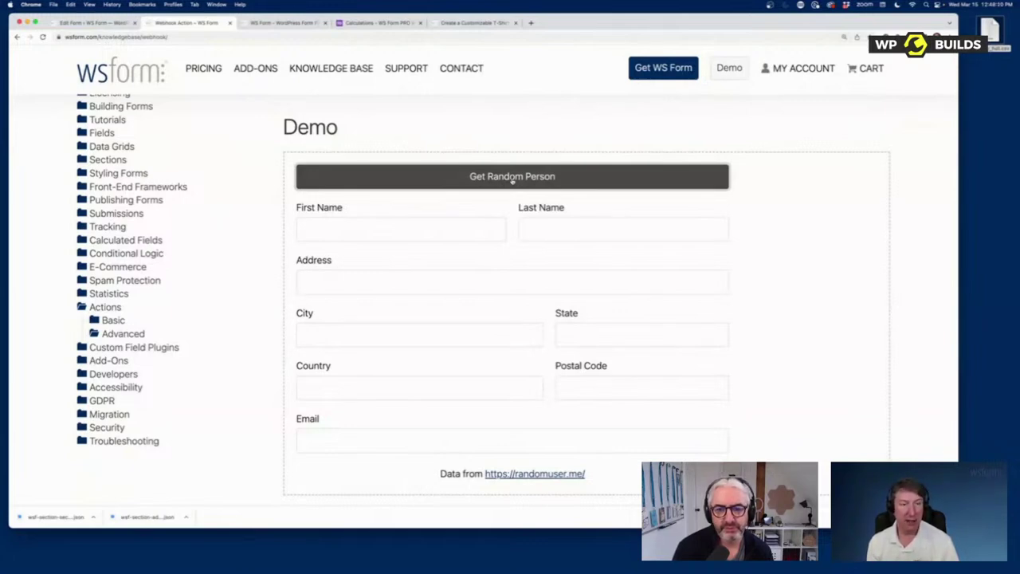
pyautogui.click(513, 179)
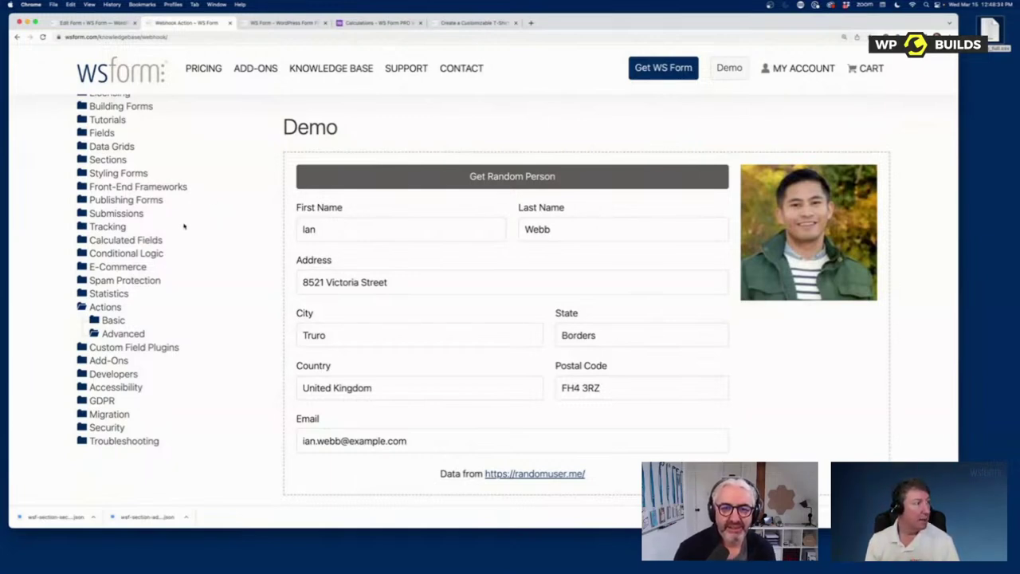
pyautogui.scroll(2, 184, 228)
pyautogui.click(165, 121)
# Step: Open the OpenAI (BETA) article and get a Completion for 'What is an apple?'
pyautogui.write('openai')
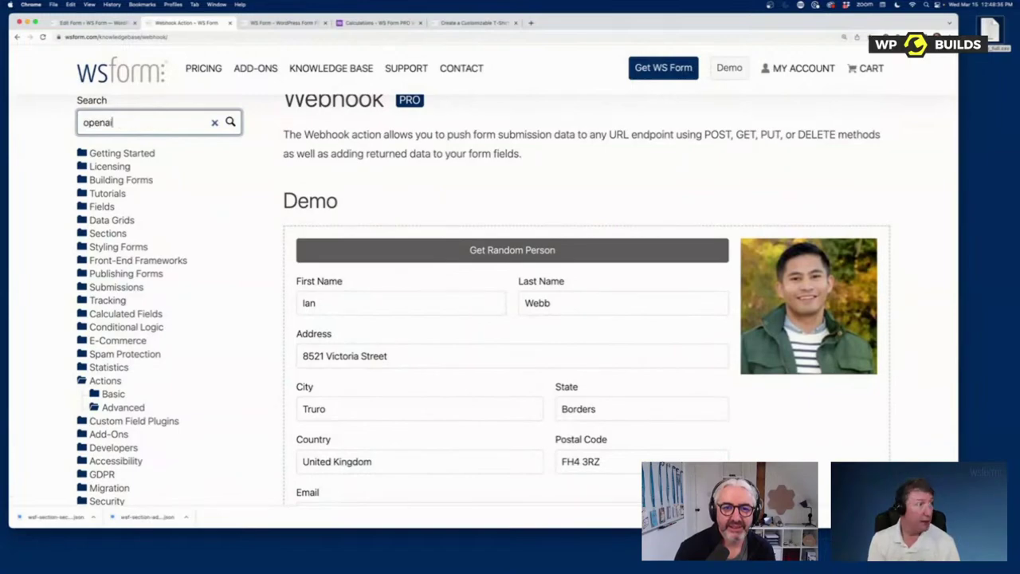
pyautogui.press('Return')
pyautogui.click(389, 212)
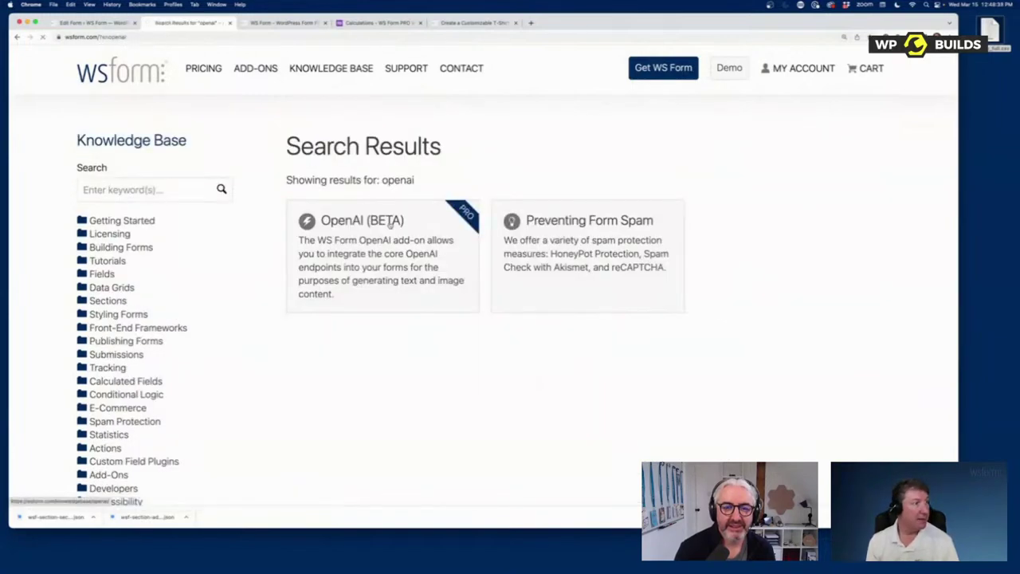
pyautogui.scroll(-10, 455, 304)
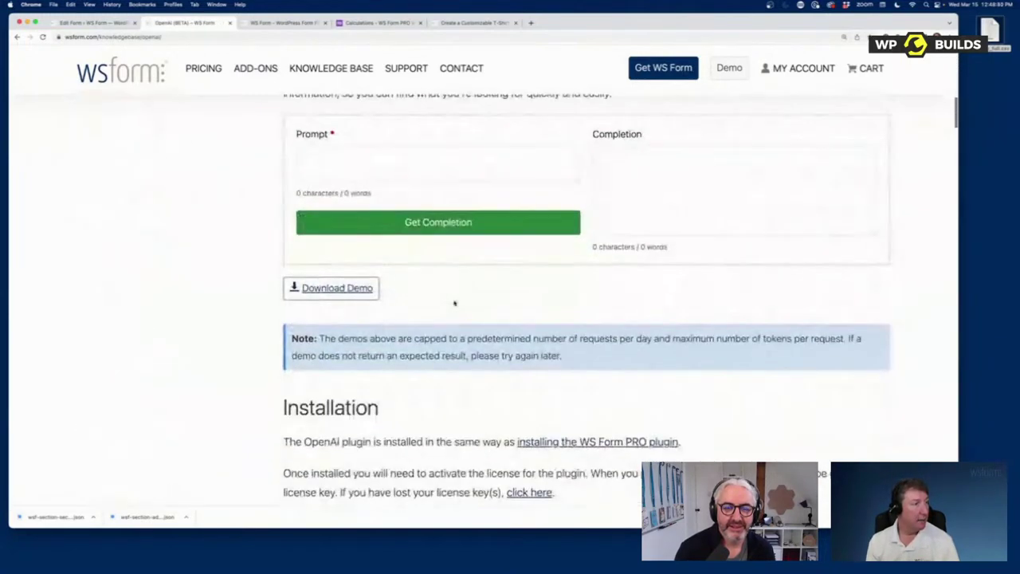
pyautogui.scroll(1, 455, 300)
pyautogui.click(430, 244)
pyautogui.write('What')
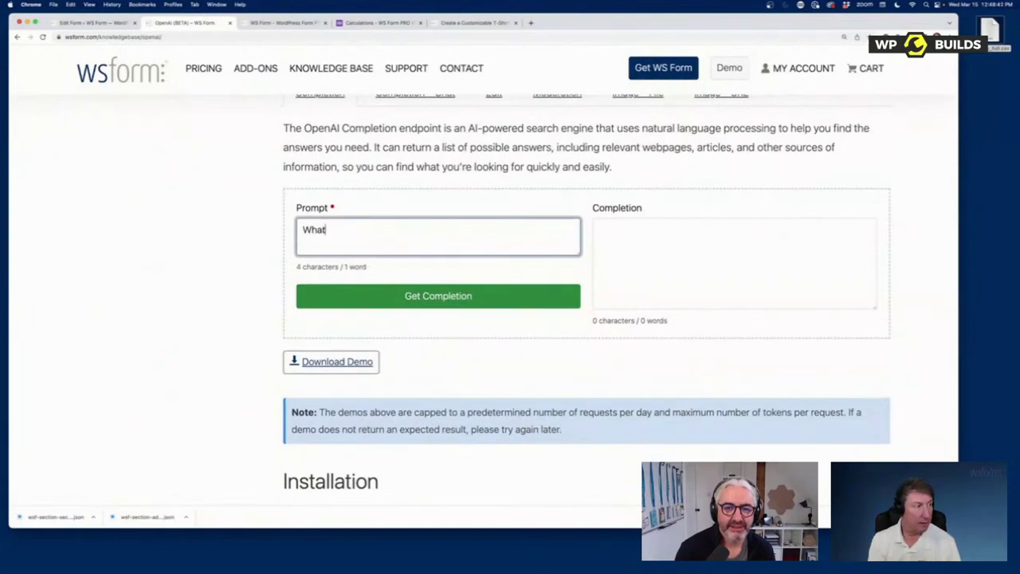
pyautogui.write(' is an apple?')
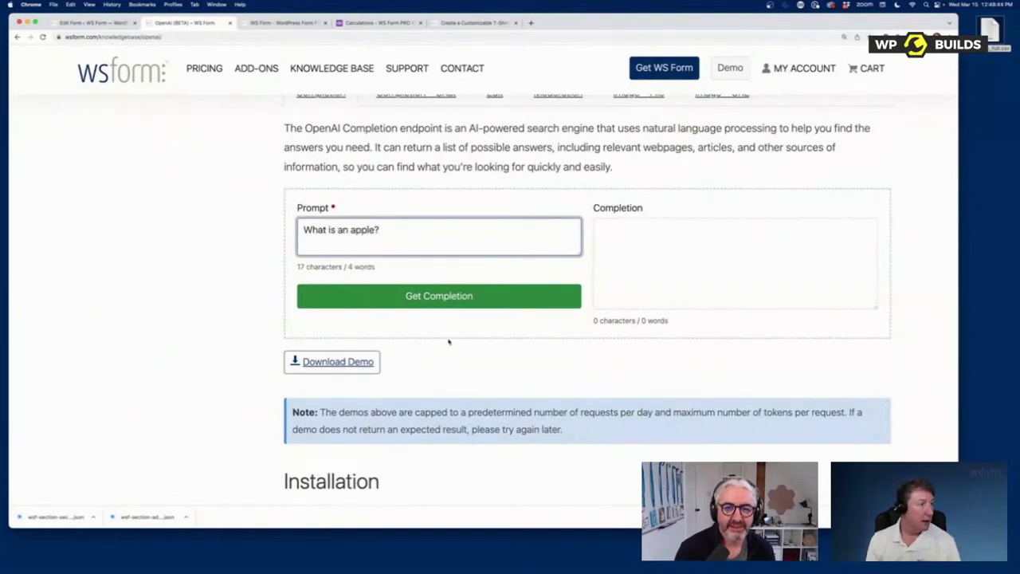
pyautogui.click(456, 296)
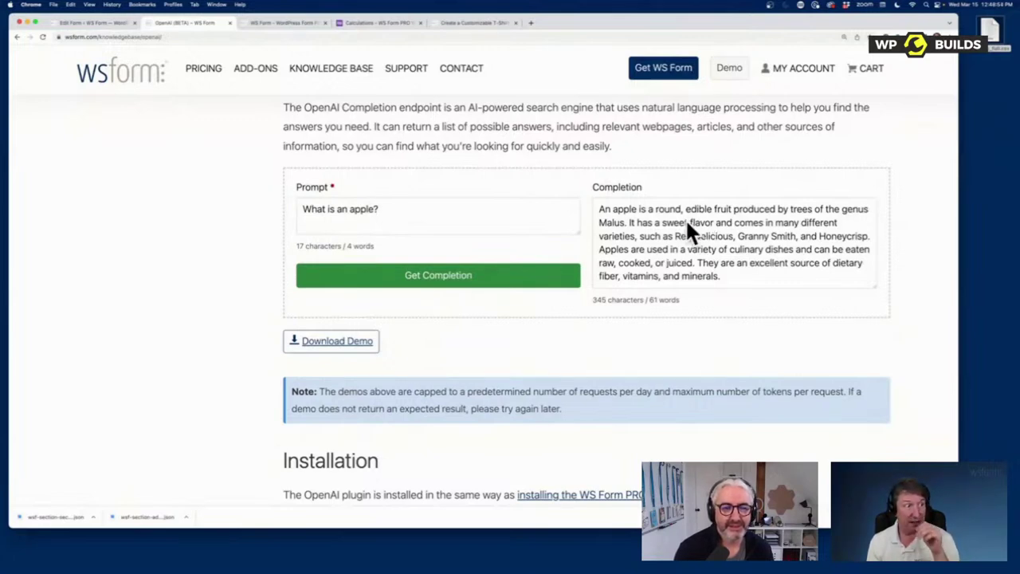
# Step: Generate an image of 'A fluffy dog' in the Image – File demo
pyautogui.scroll(2, 669, 319)
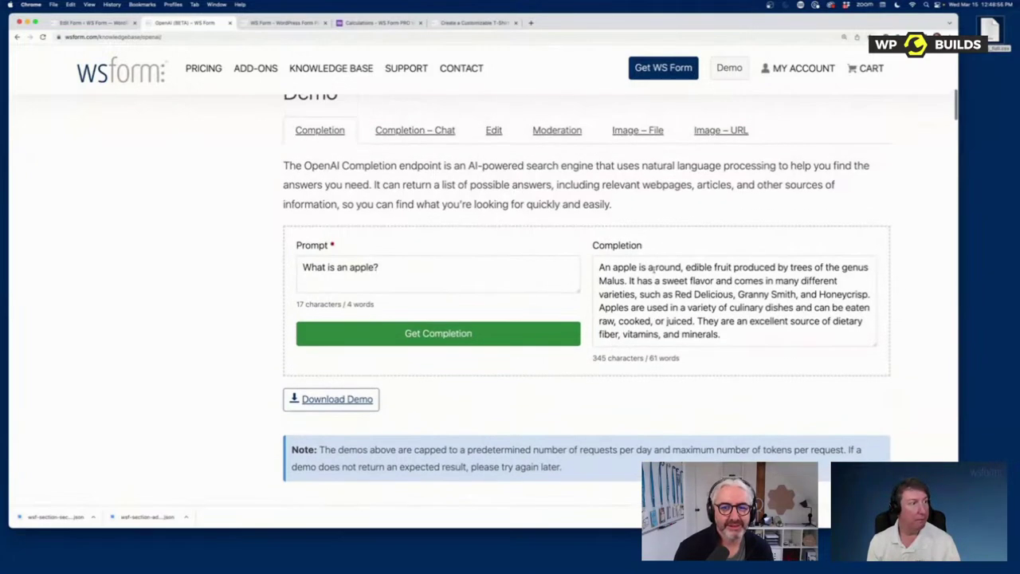
pyautogui.click(642, 133)
pyautogui.click(501, 255)
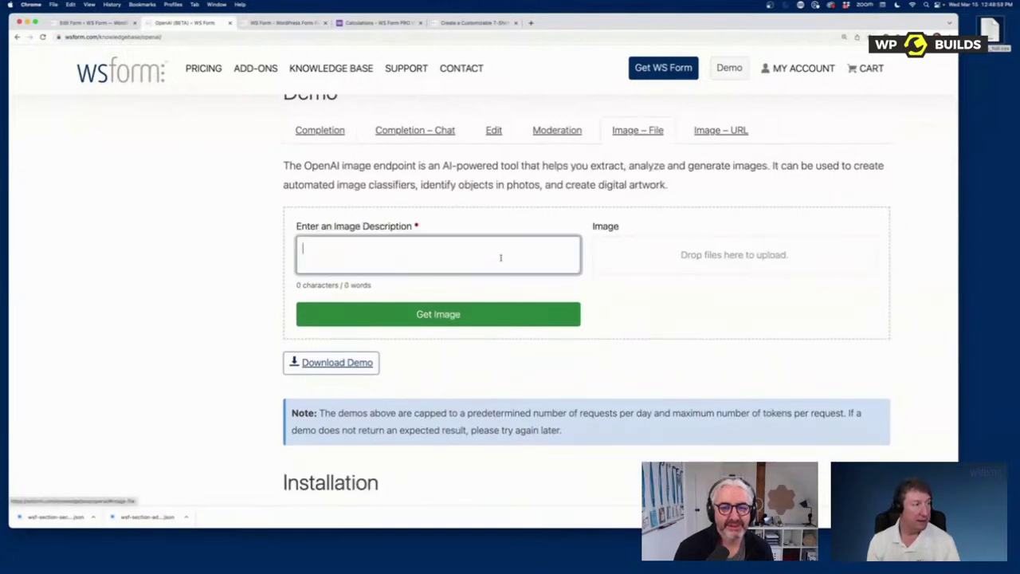
pyautogui.write('A fluffy dohg')
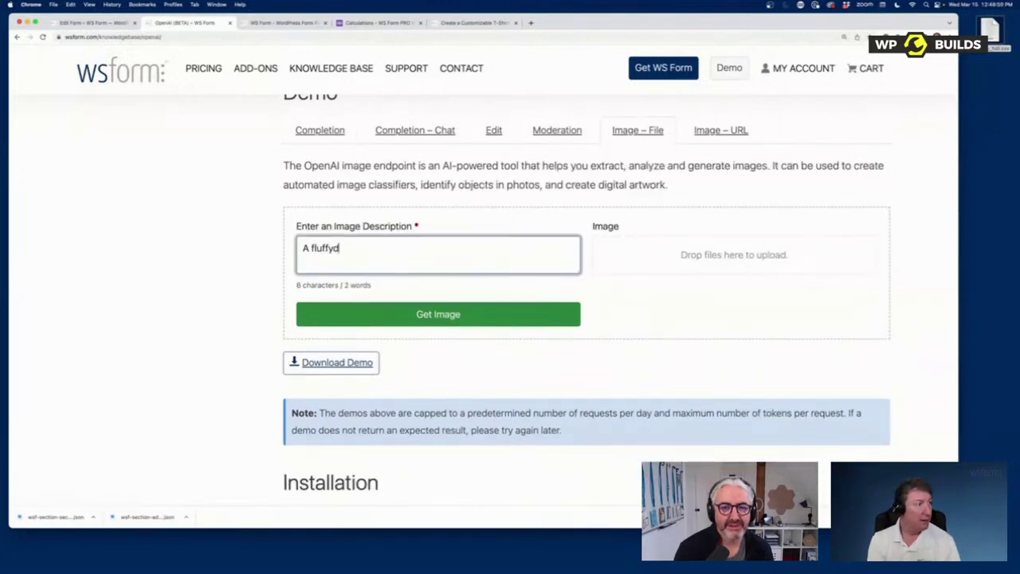
pyautogui.press('BackSpace')
pyautogui.press('BackSpace')
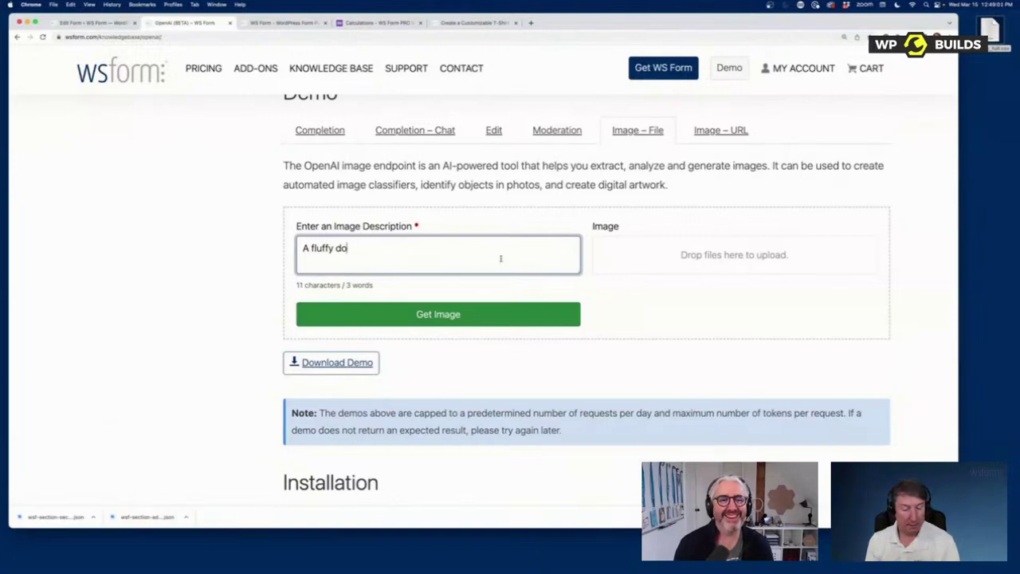
pyautogui.write('g')
pyautogui.click(509, 319)
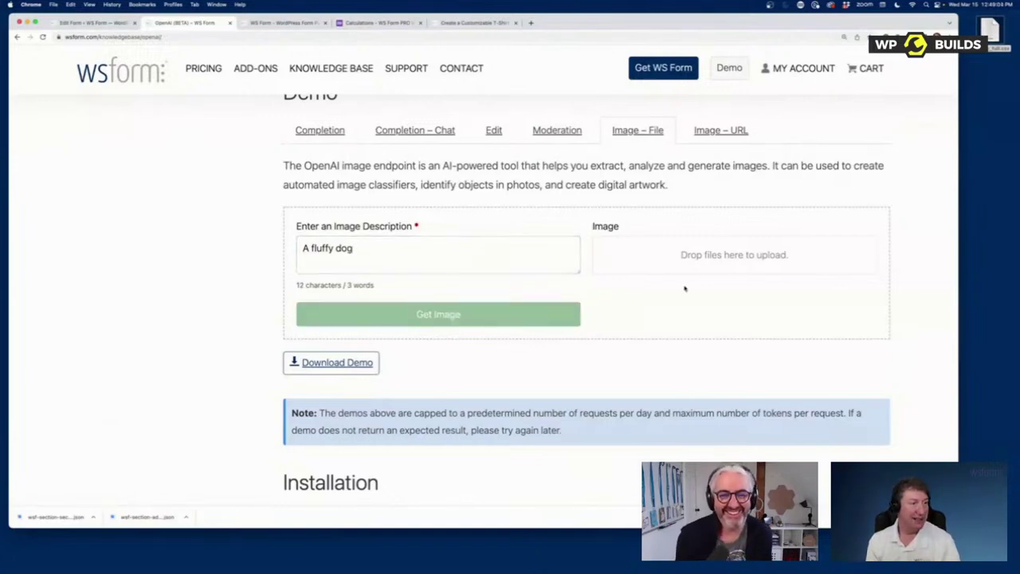